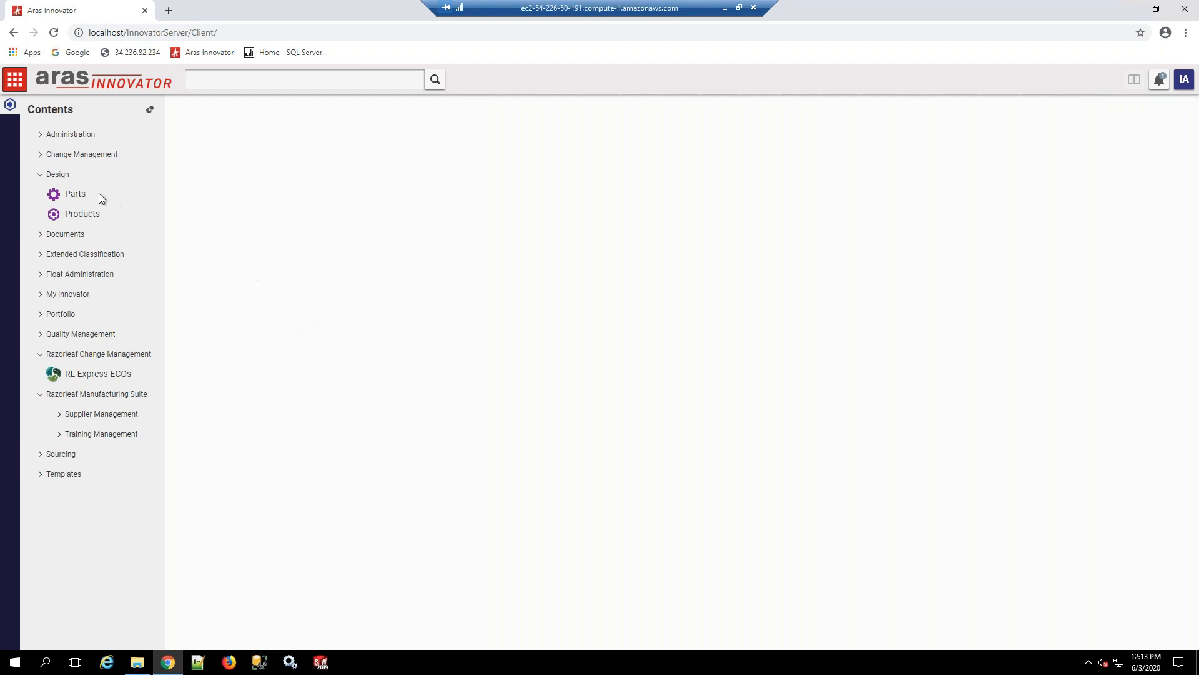
Step: Open the Cordless Drill part 20-0002 from the saved Cordless Drills part search
{"action": "left_click", "coordinate": [73, 194]}
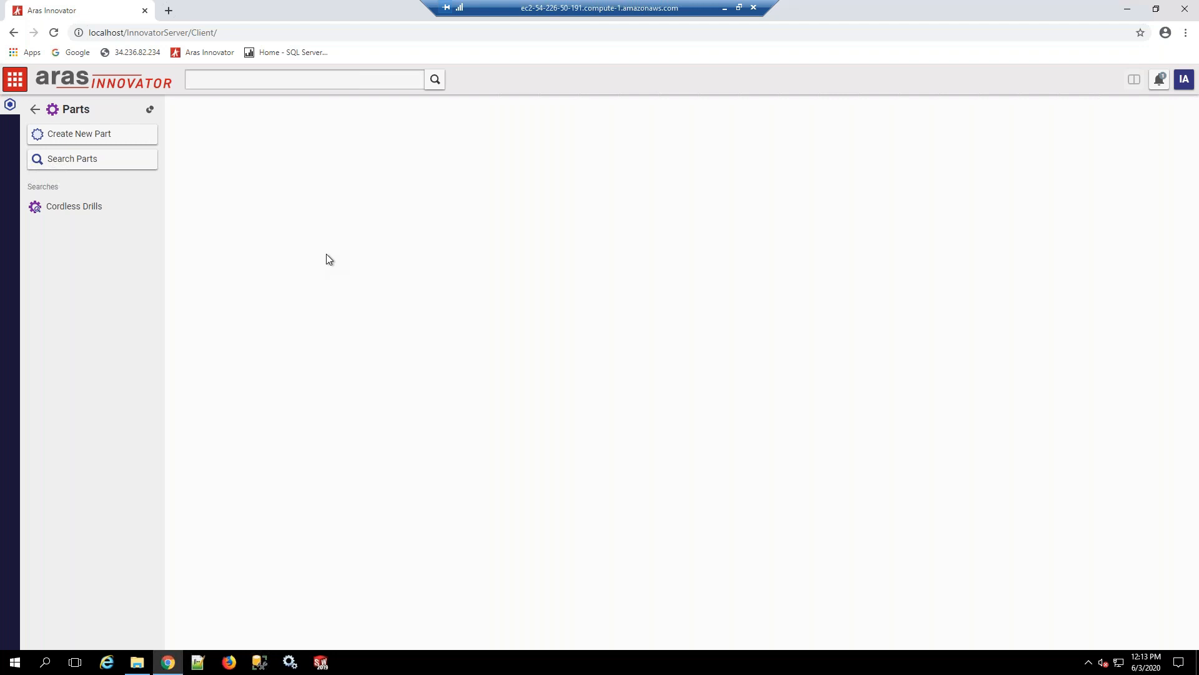
{"action": "left_click", "coordinate": [85, 212]}
{"action": "left_click", "coordinate": [365, 225]}
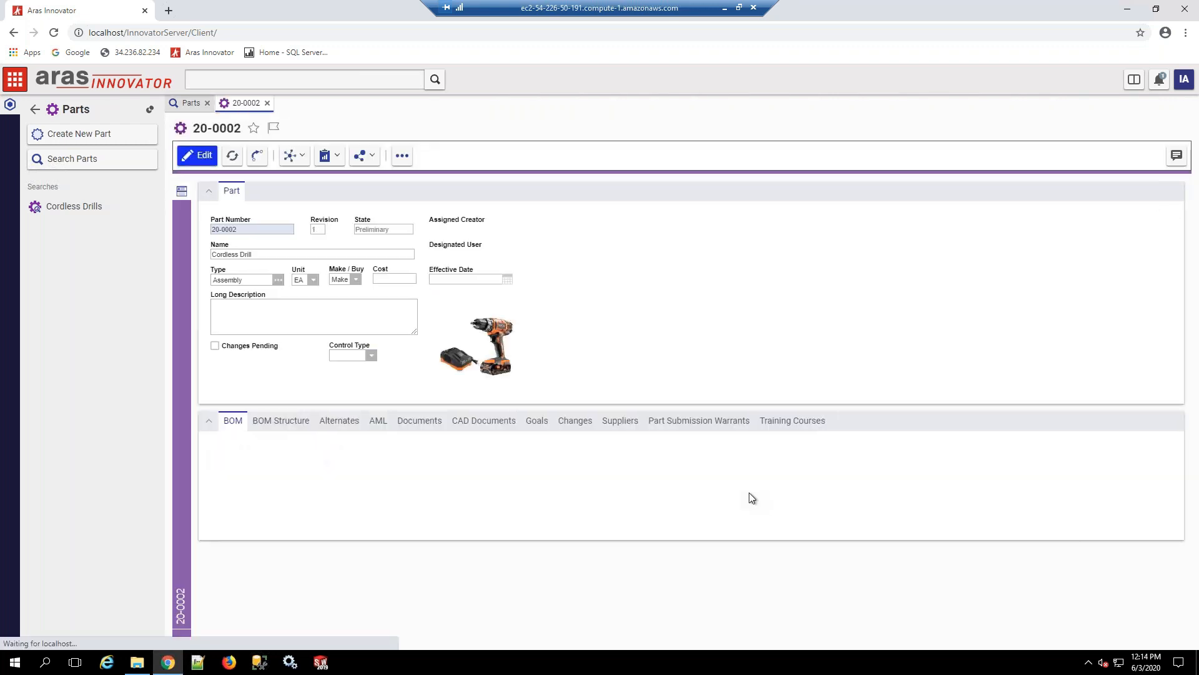
Step: Examine the BOM structure of the Cordless Drill, expanding the Gear Case subassembly to see its components
{"action": "left_click", "coordinate": [281, 420]}
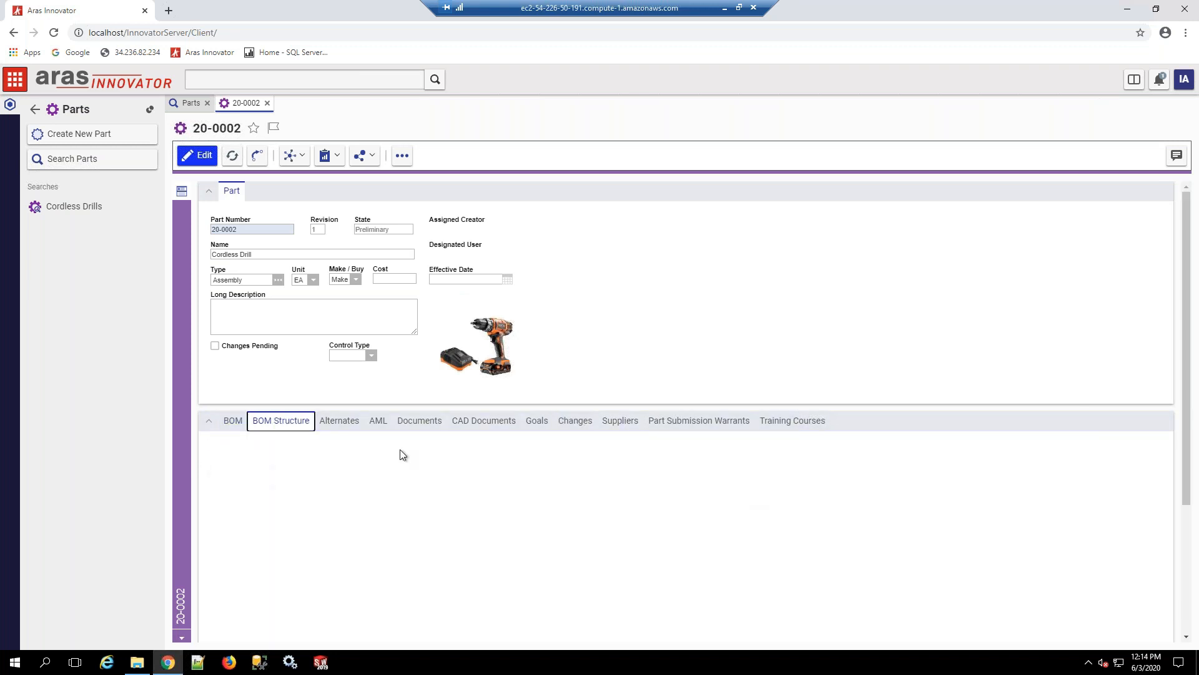
{"action": "scroll", "coordinate": [411, 503], "scroll_direction": "down", "scroll_amount": 3}
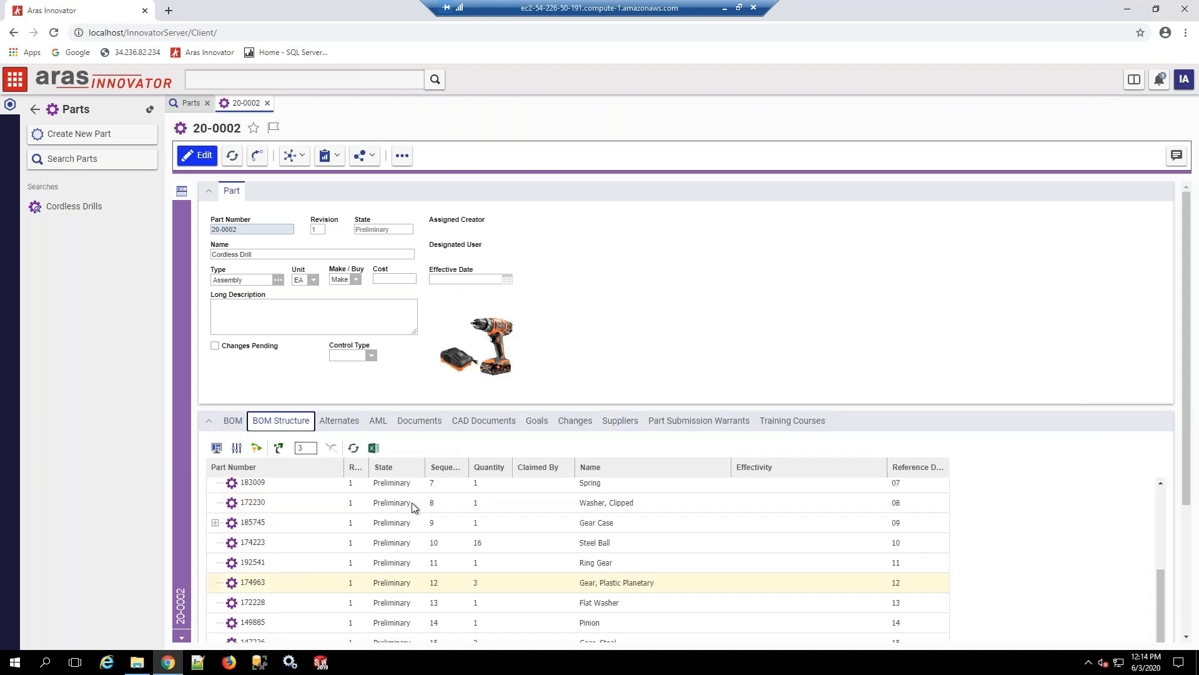
{"action": "left_click", "coordinate": [215, 503]}
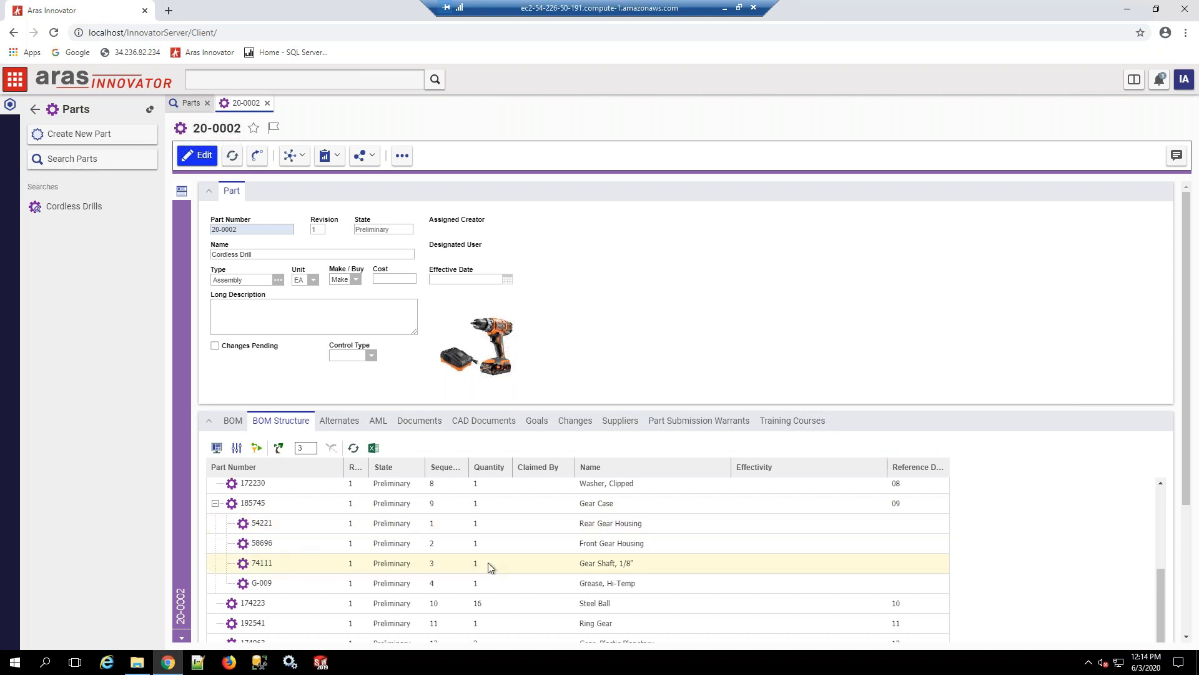
{"action": "scroll", "coordinate": [489, 561], "scroll_direction": "up", "scroll_amount": 4}
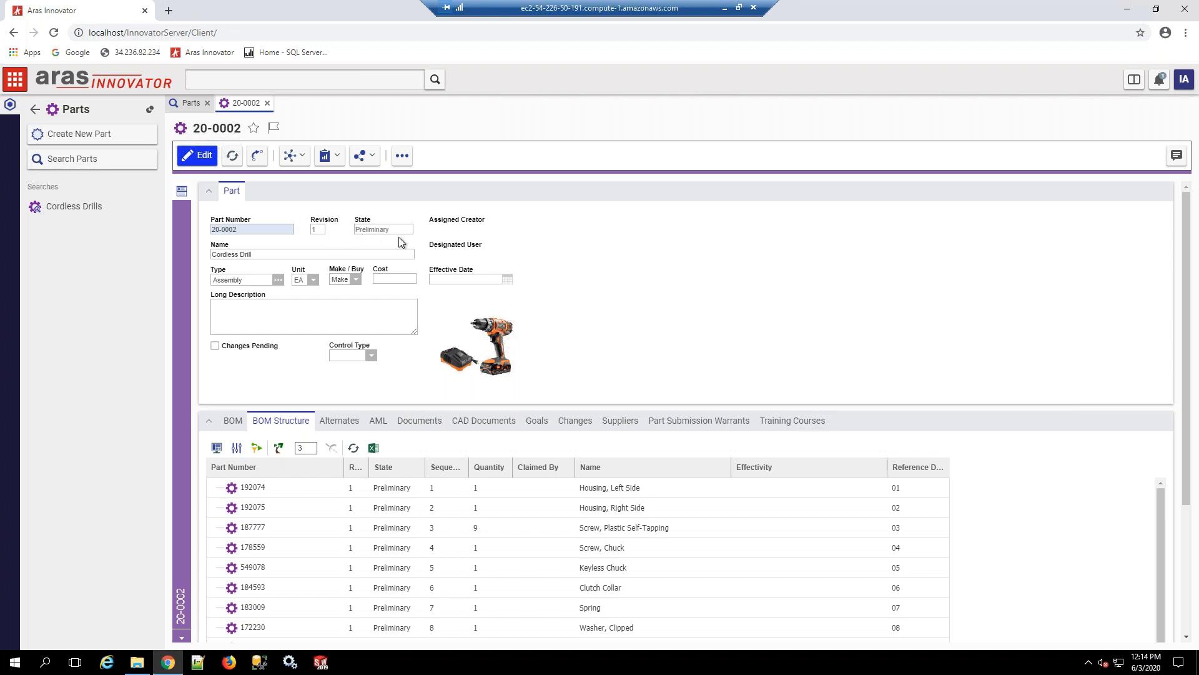
Step: Add part 20-0002 to a newly created change item of type RL Express ECO
{"action": "left_click", "coordinate": [402, 155]}
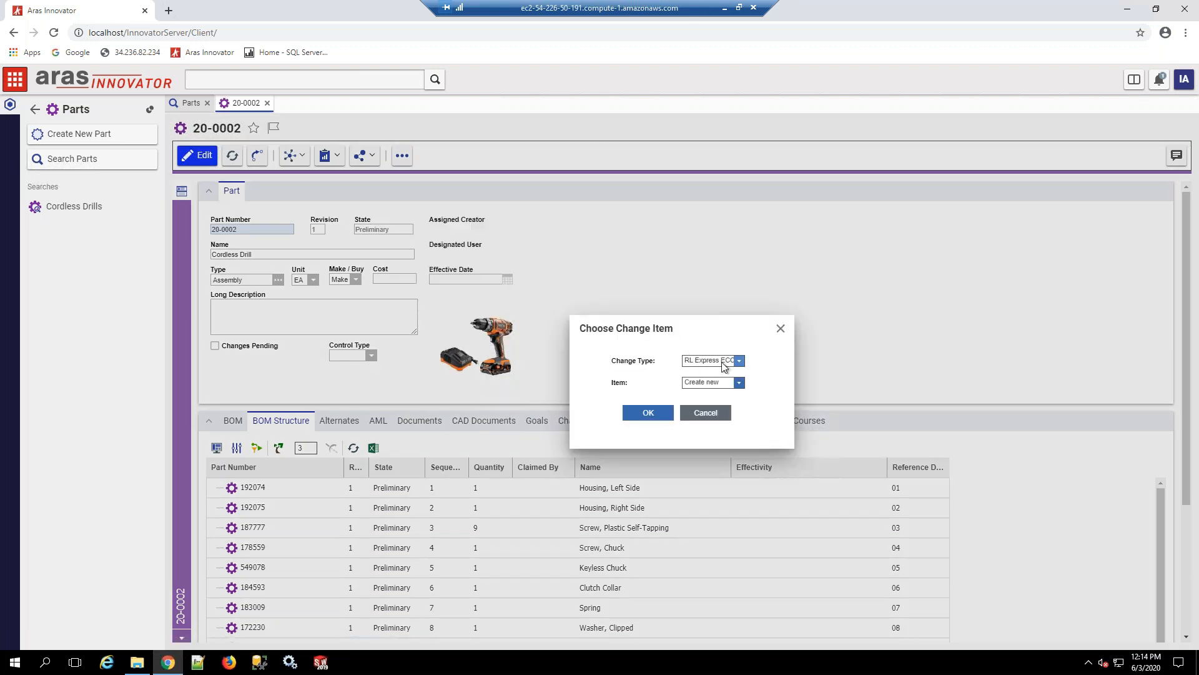
{"action": "left_click", "coordinate": [739, 361]}
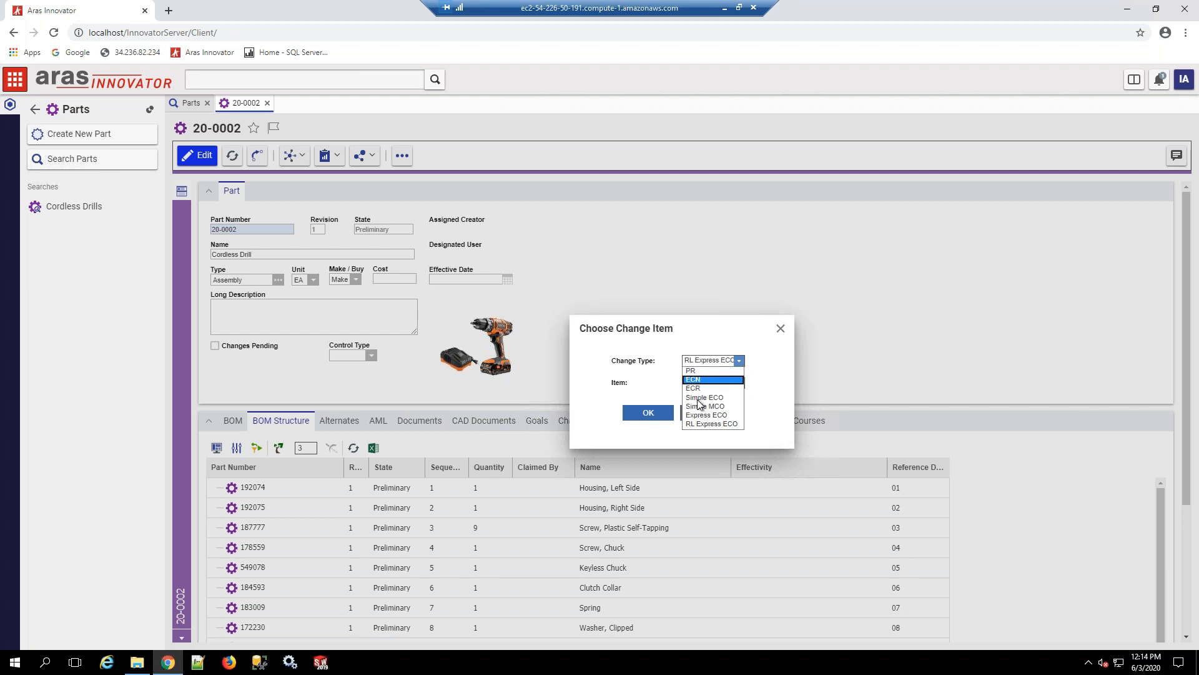
{"action": "left_click", "coordinate": [717, 423]}
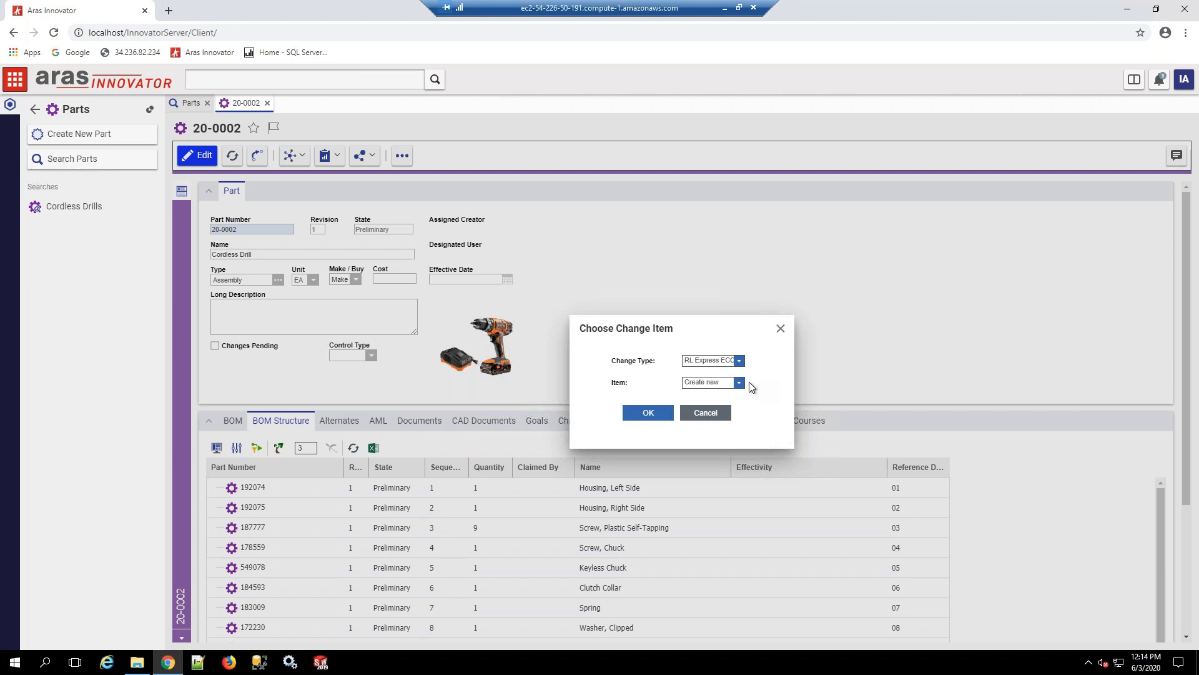
{"action": "left_click", "coordinate": [665, 417]}
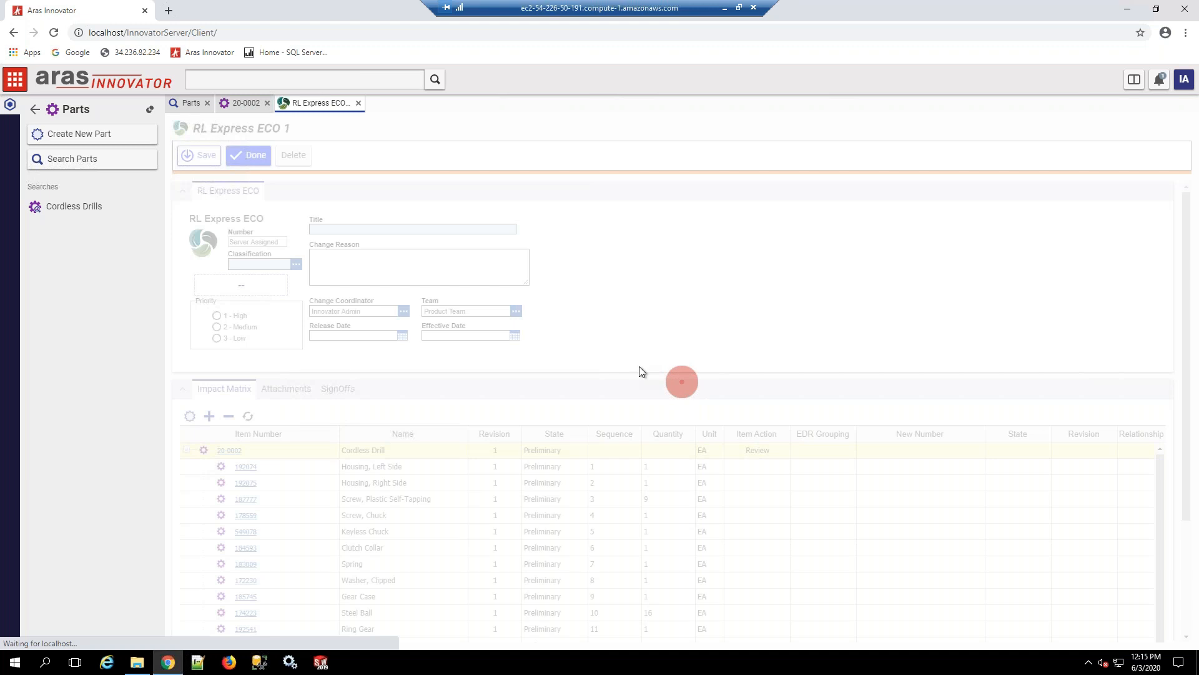
Step: Title the change order "Release drill for prototype" and classify it as Prototype
{"action": "left_click", "coordinate": [446, 230]}
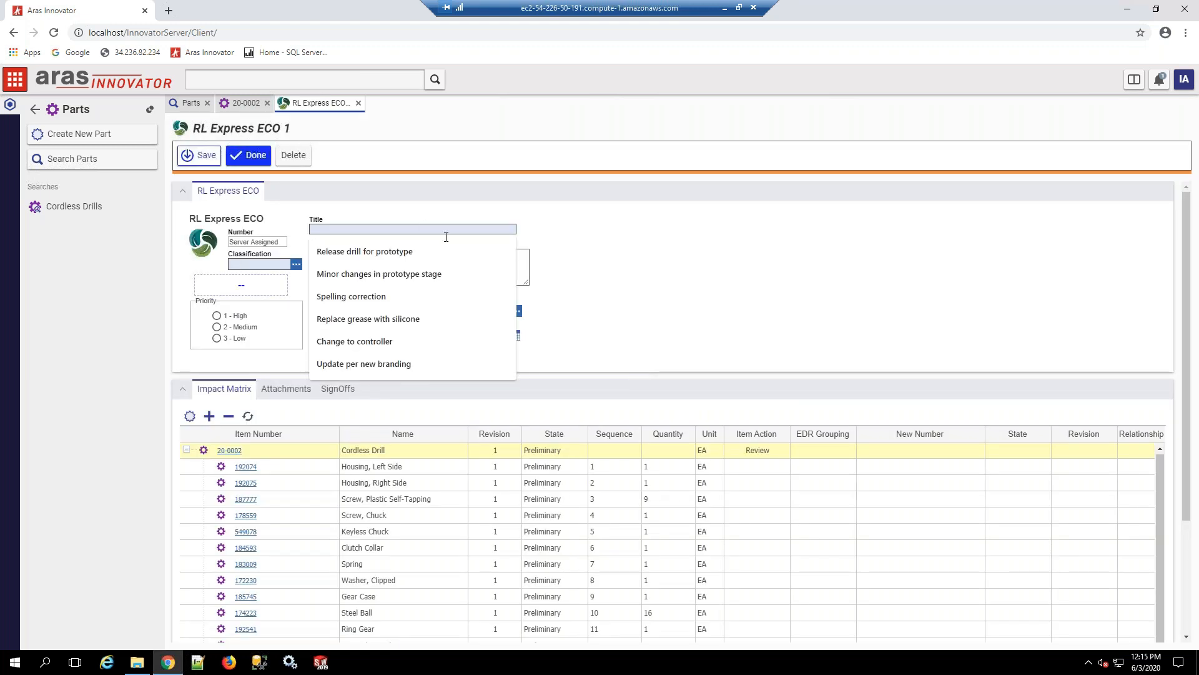
{"action": "type", "text": "Release drill for prototype"}
{"action": "left_click", "coordinate": [422, 250]}
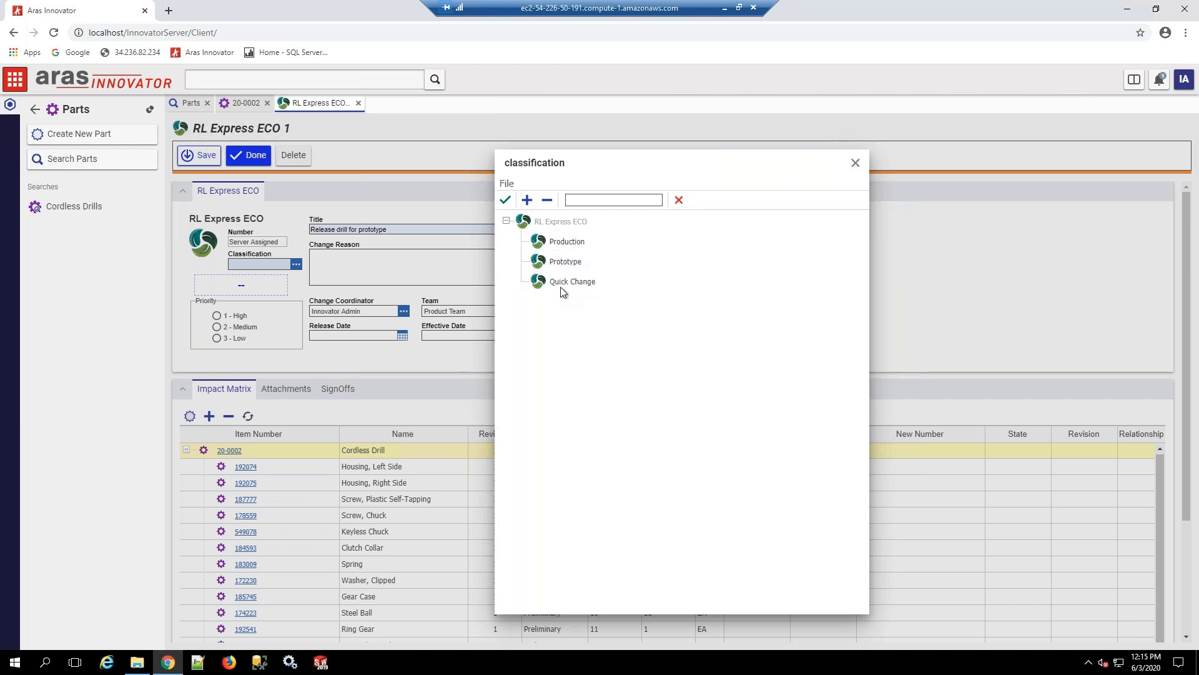
{"action": "double_click", "coordinate": [565, 261]}
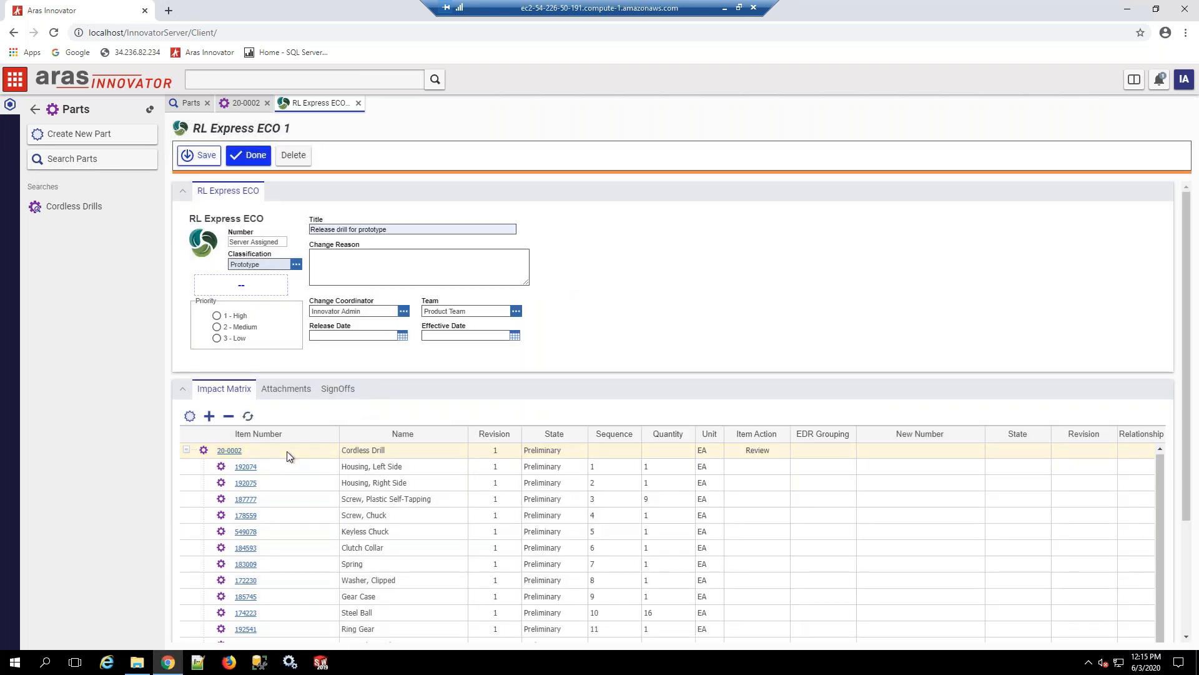
Step: Set the item action to Release for the Cordless Drill and all its first-level components in the impact matrix
{"action": "scroll", "coordinate": [287, 451], "scroll_direction": "down", "scroll_amount": 5}
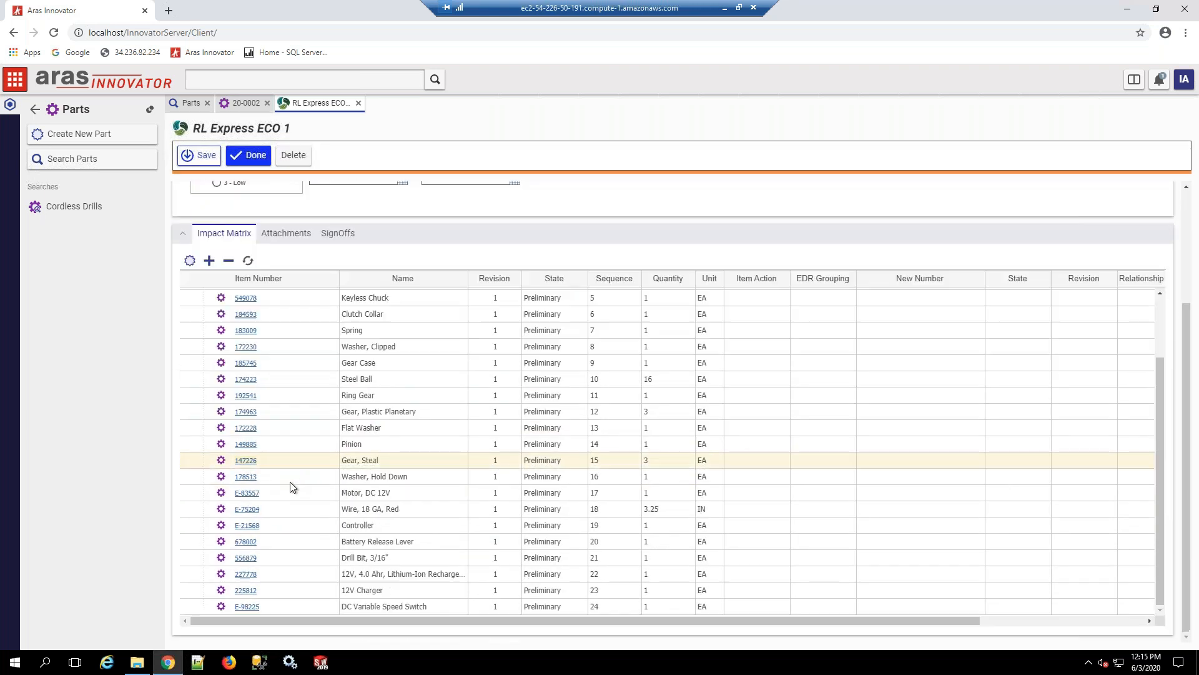
{"action": "left_click", "coordinate": [279, 605], "text": "shift"}
{"action": "right_click", "coordinate": [280, 605]}
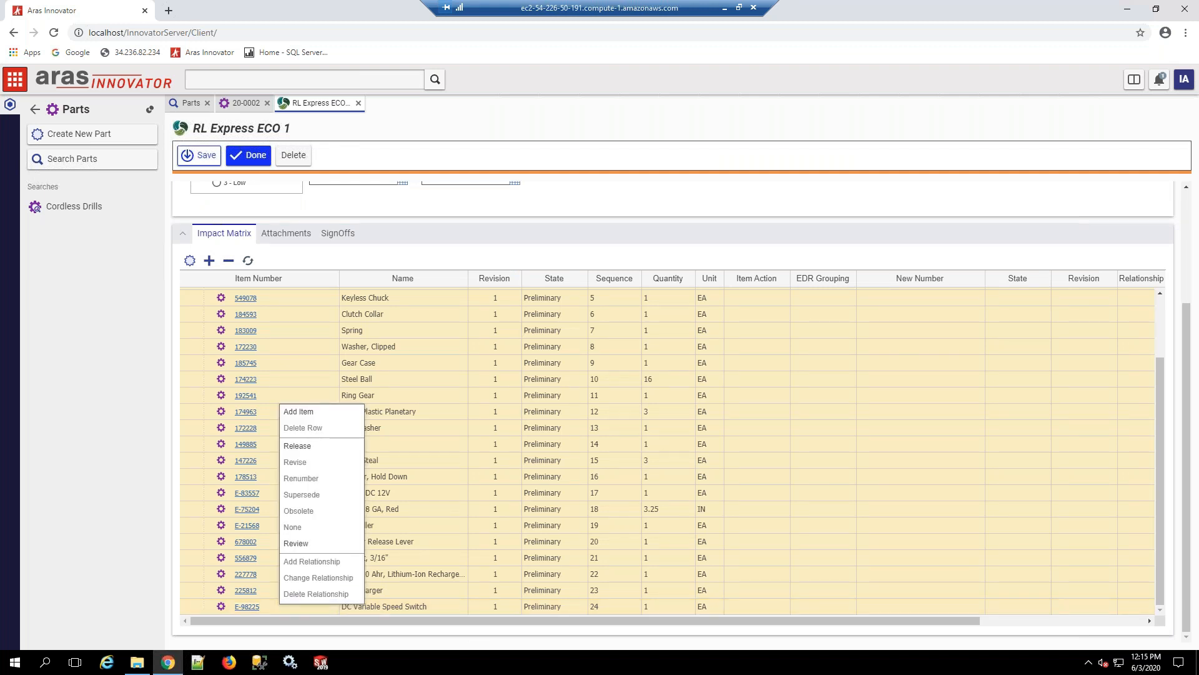
{"action": "left_click", "coordinate": [306, 446]}
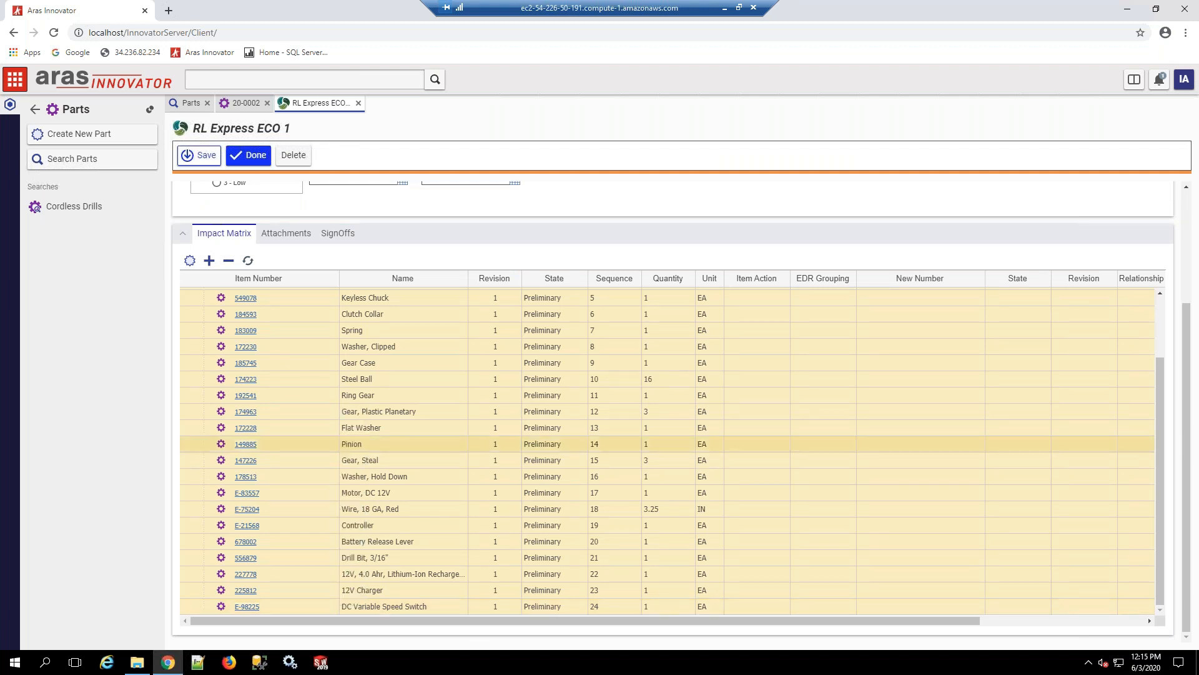
Step: Expand the Gear Case in the impact matrix and set the item action of its four child parts to Release
{"action": "scroll", "coordinate": [291, 451], "scroll_direction": "down", "scroll_amount": 3}
{"action": "left_click", "coordinate": [298, 320]}
{"action": "left_click", "coordinate": [301, 362], "text": "shift"}
{"action": "right_click", "coordinate": [302, 361]}
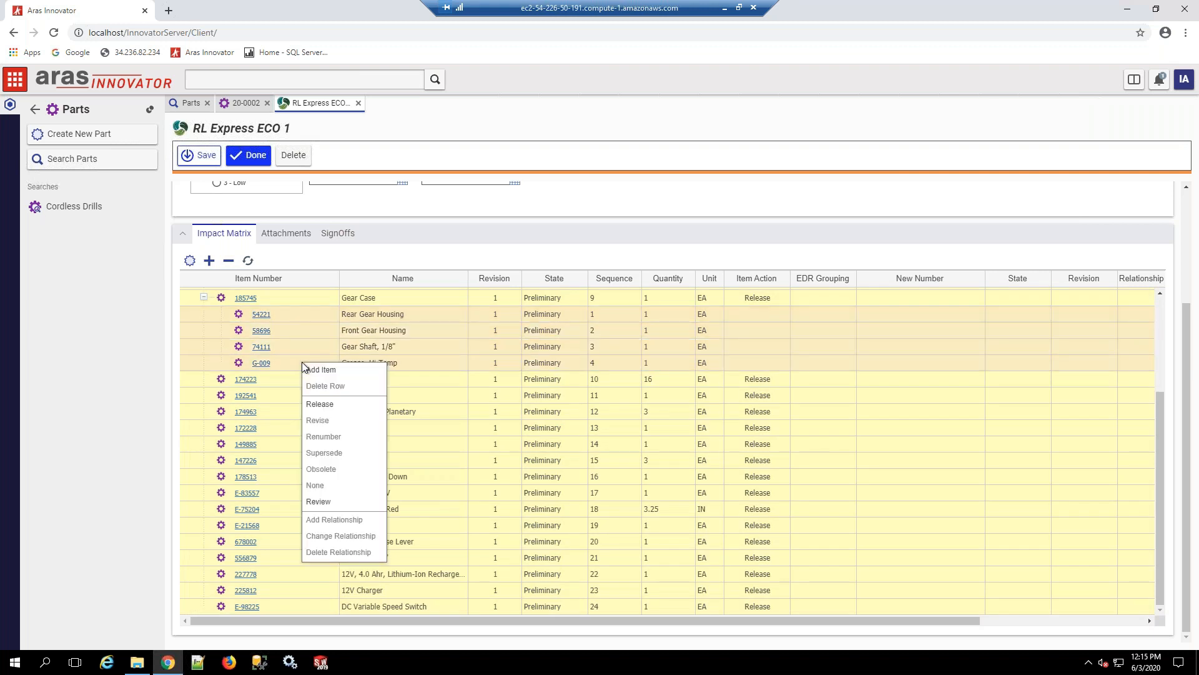
{"action": "left_click", "coordinate": [337, 405]}
Step: Check the Release actions across the impact matrix, and save the new change order
{"action": "scroll", "coordinate": [719, 431], "scroll_direction": "down", "scroll_amount": 3}
{"action": "scroll", "coordinate": [735, 408], "scroll_direction": "up", "scroll_amount": 3}
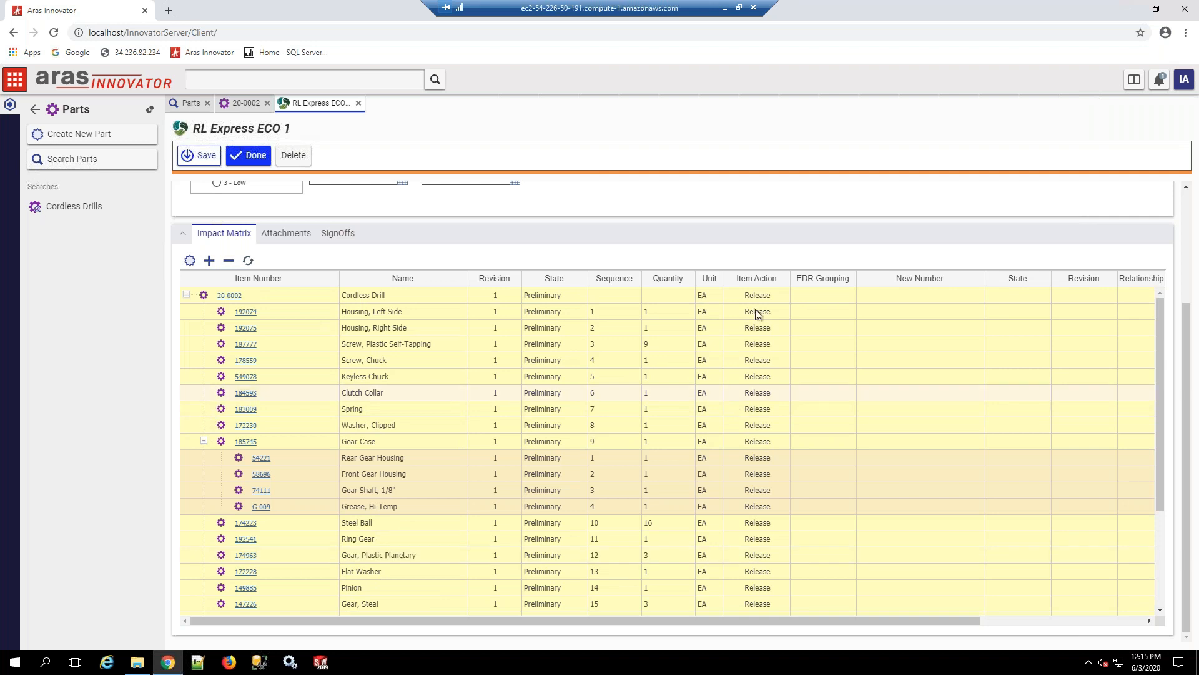
{"action": "scroll", "coordinate": [755, 311], "scroll_direction": "up", "scroll_amount": 1}
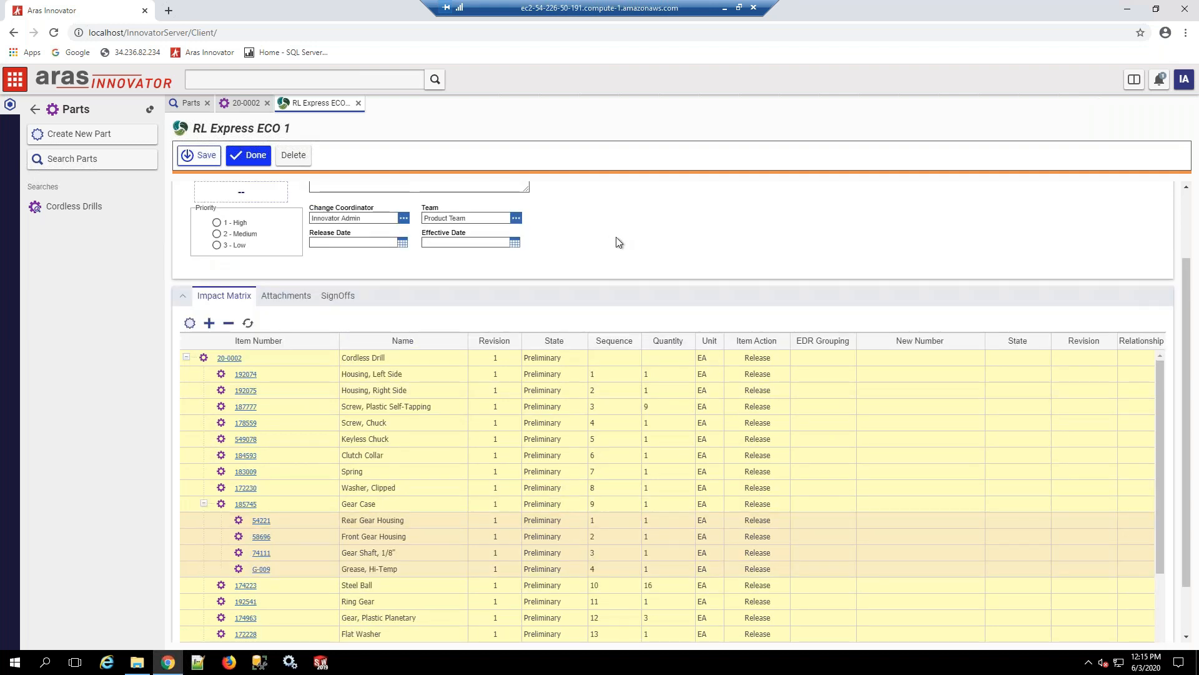
{"action": "scroll", "coordinate": [617, 242], "scroll_direction": "up", "scroll_amount": 1}
{"action": "scroll", "coordinate": [617, 242], "scroll_direction": "up", "scroll_amount": 1}
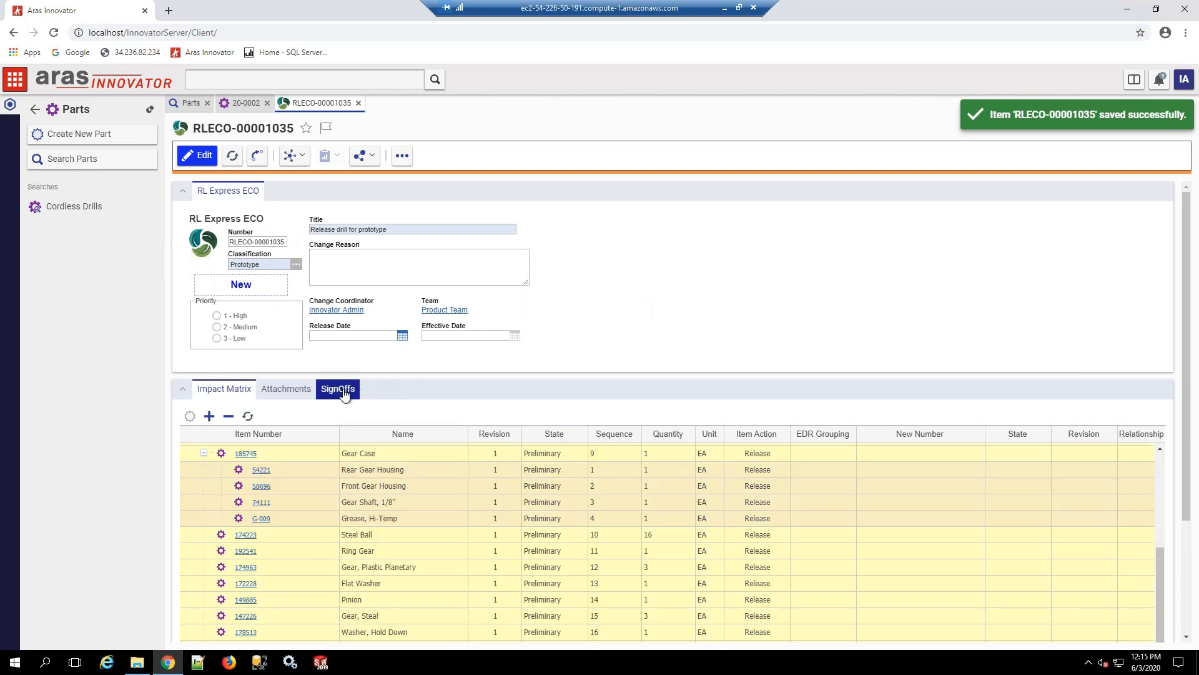
Step: Review the change order's sign-off history and its workflow process map, and close the map
{"action": "left_click", "coordinate": [343, 394]}
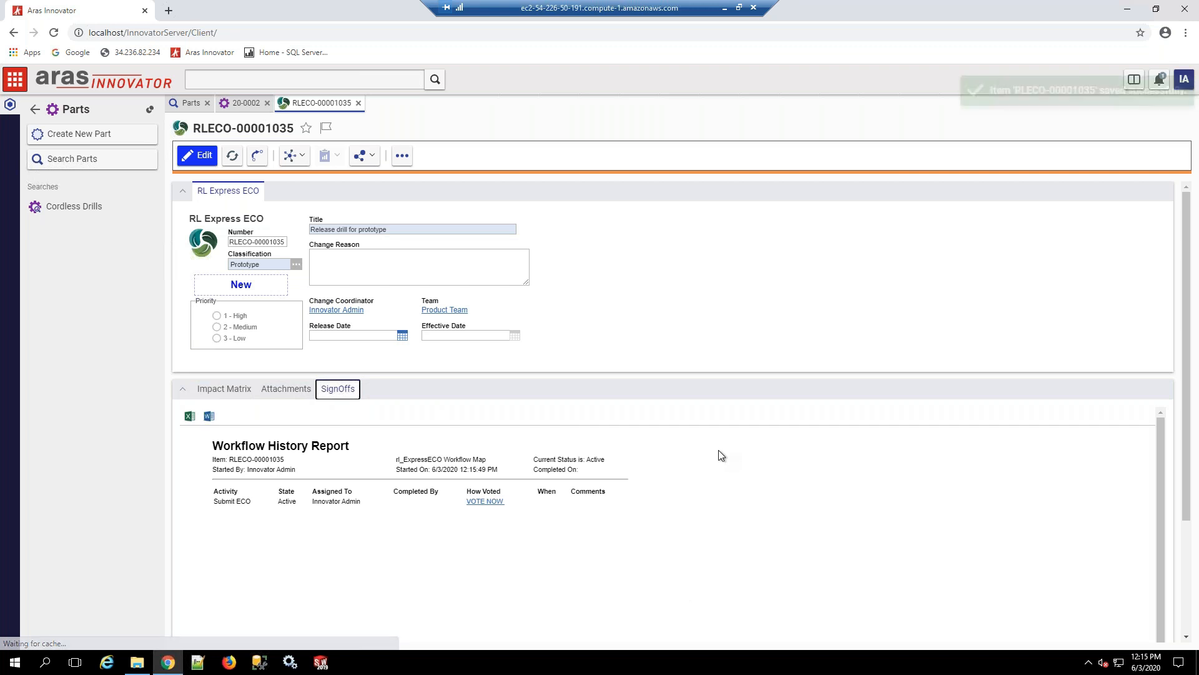
{"action": "left_click", "coordinate": [302, 156]}
{"action": "left_click", "coordinate": [307, 283]}
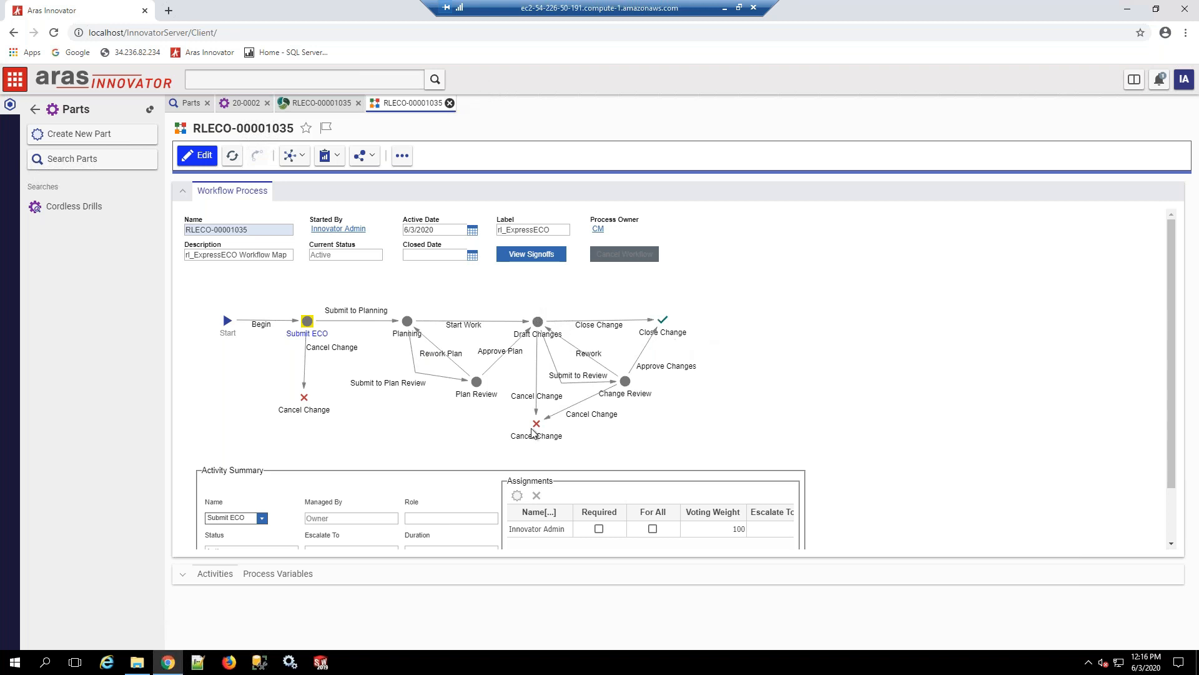
{"action": "left_click", "coordinate": [449, 103]}
Step: Complete the Submit ECO activity with the vote Submit to Planning and the Planning activity with the vote Start Work
{"action": "left_click", "coordinate": [492, 503]}
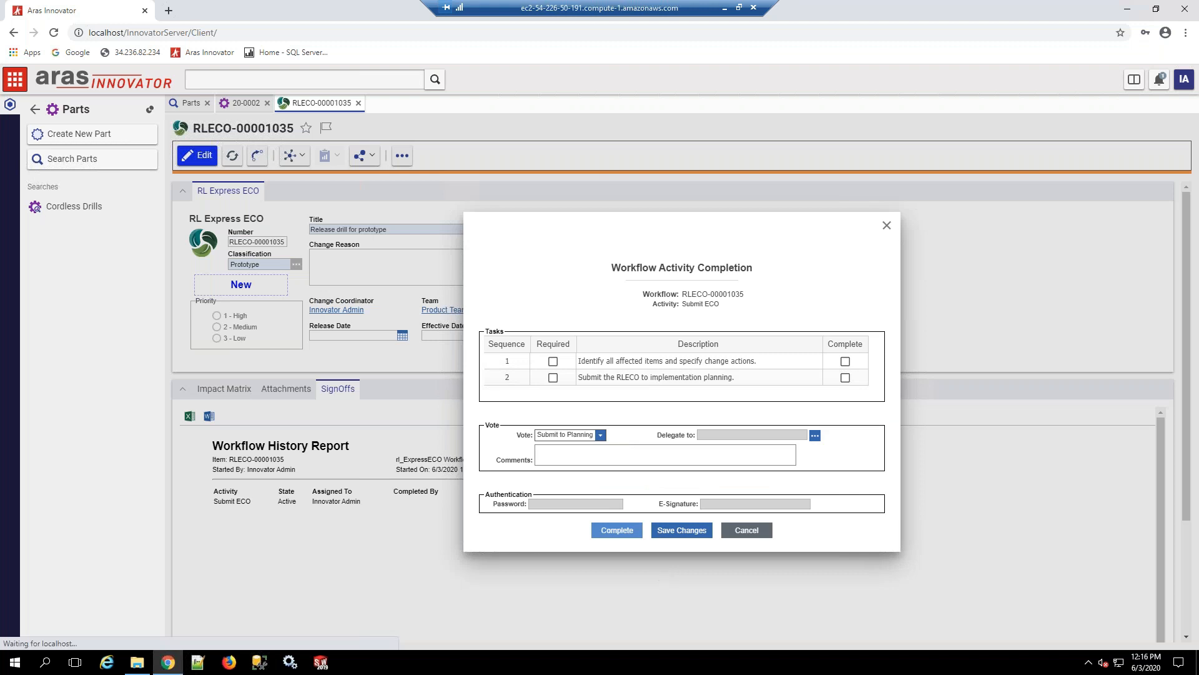
{"action": "left_click", "coordinate": [617, 529]}
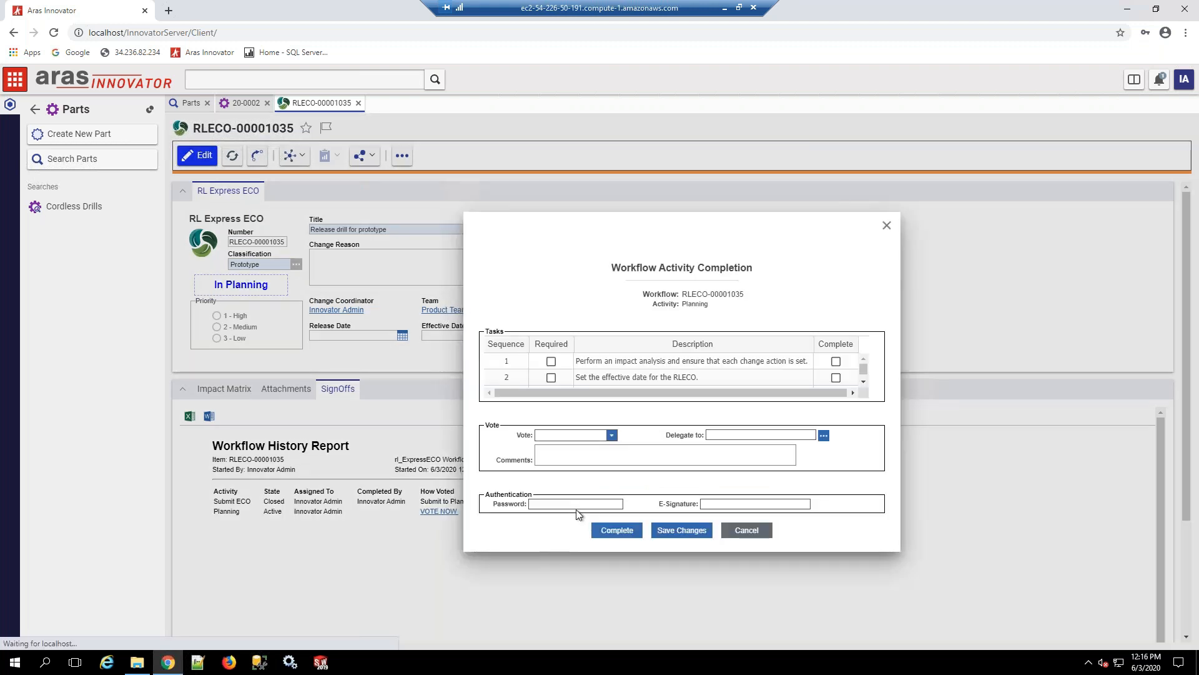
{"action": "left_click", "coordinate": [618, 532]}
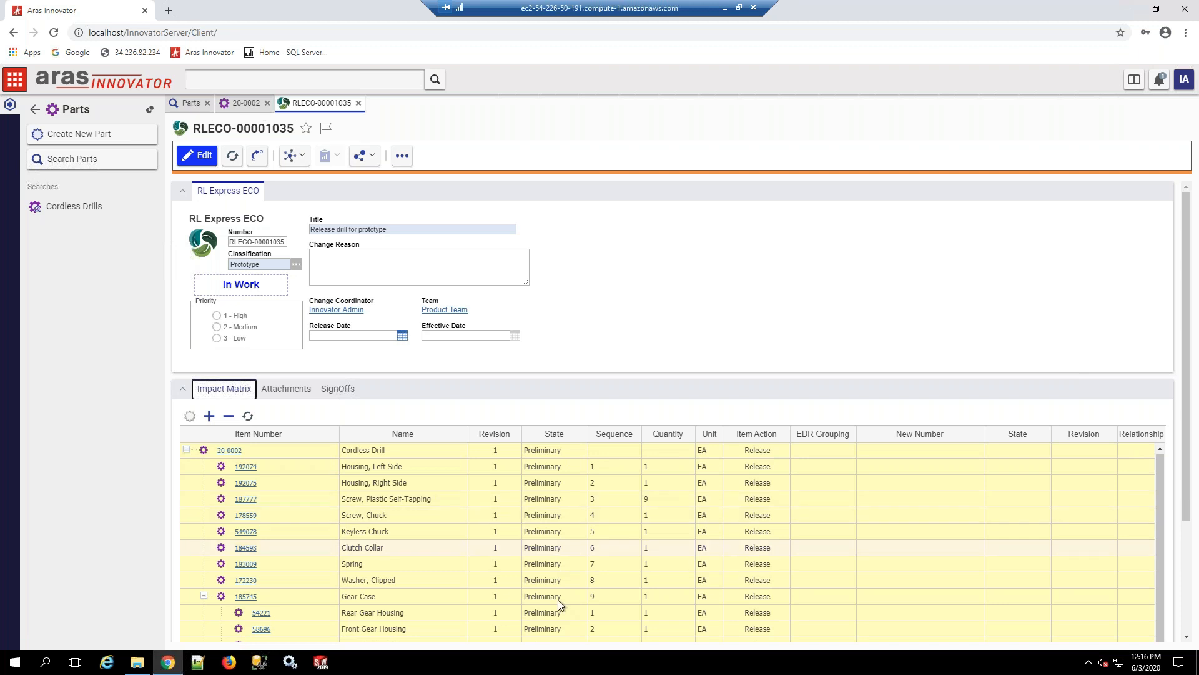
Step: Complete the Draft Changes activity from the sign-offs to close and release the change order
{"action": "left_click", "coordinate": [770, 489]}
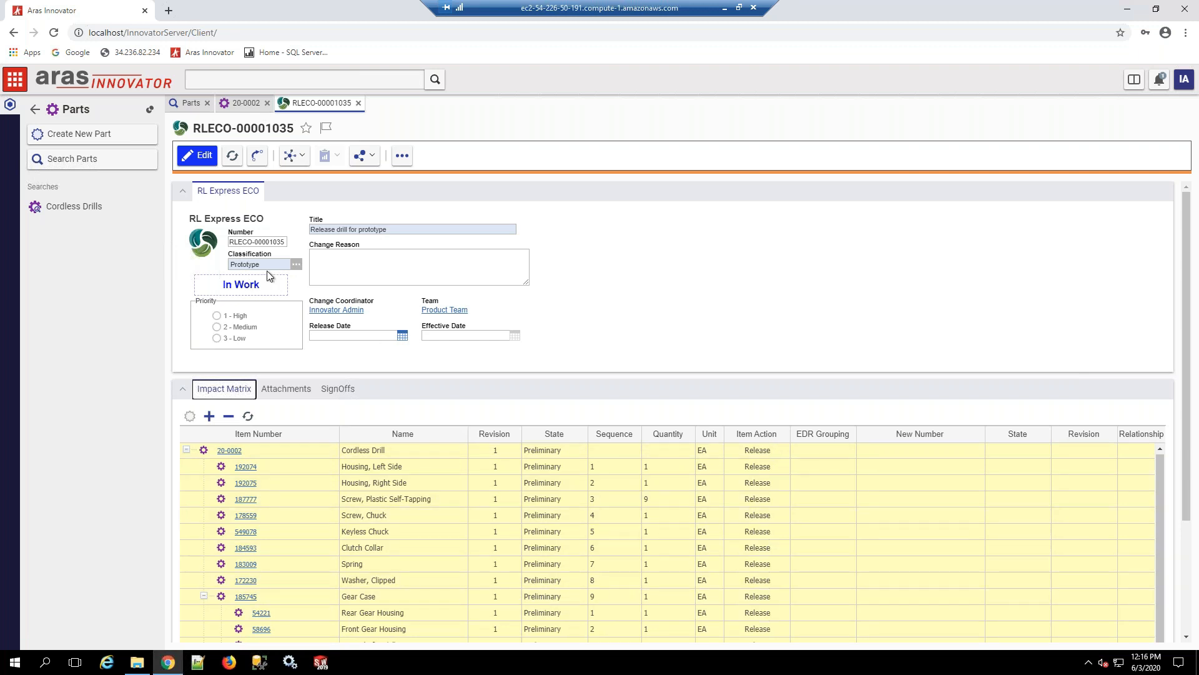
{"action": "left_click", "coordinate": [330, 386]}
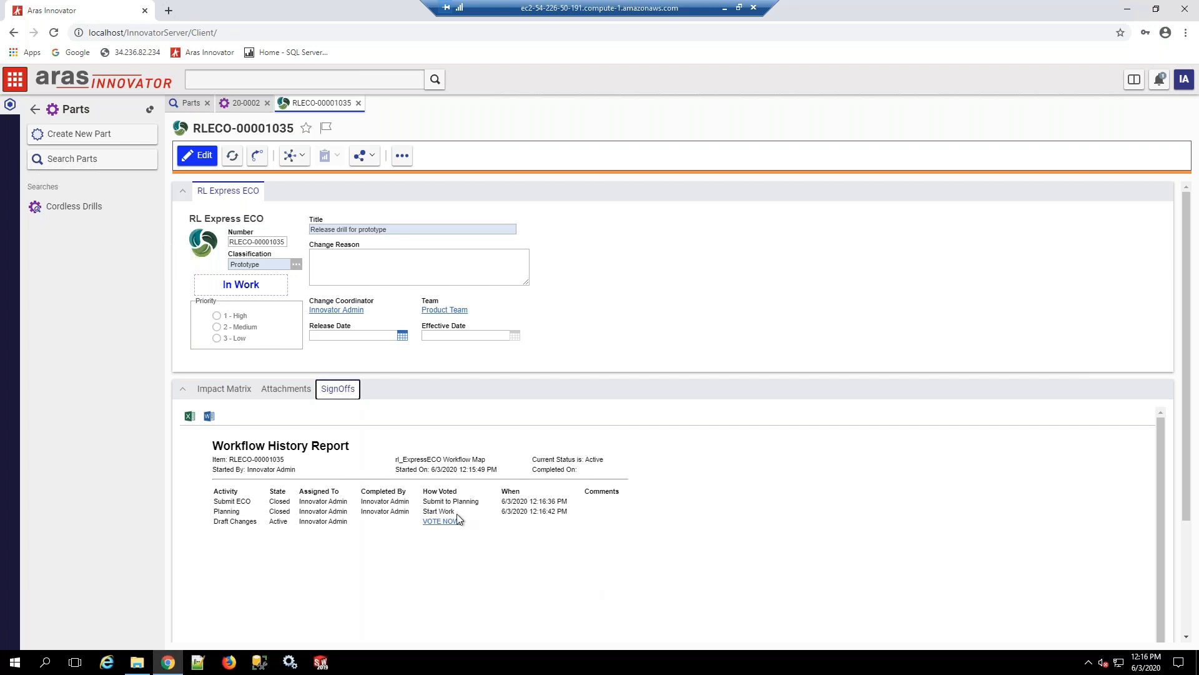
{"action": "left_click", "coordinate": [457, 519]}
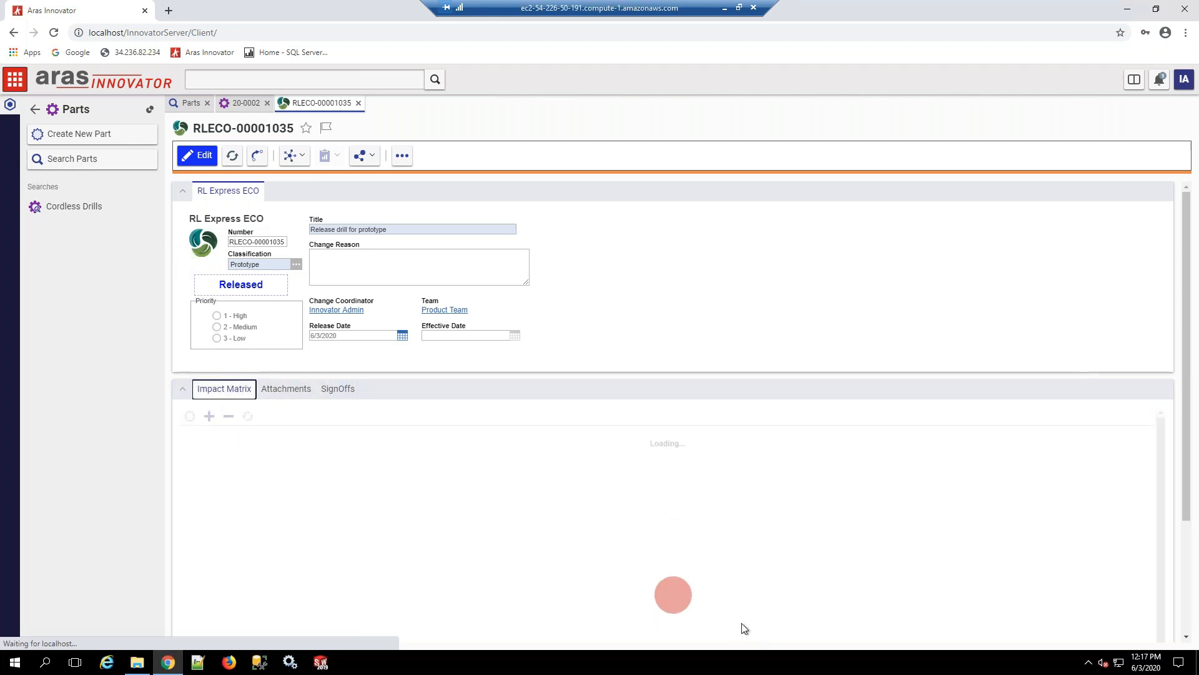
Step: Open part 20-0002 from the impact matrix and check the state and revision of its BOM components
{"action": "left_click", "coordinate": [236, 453]}
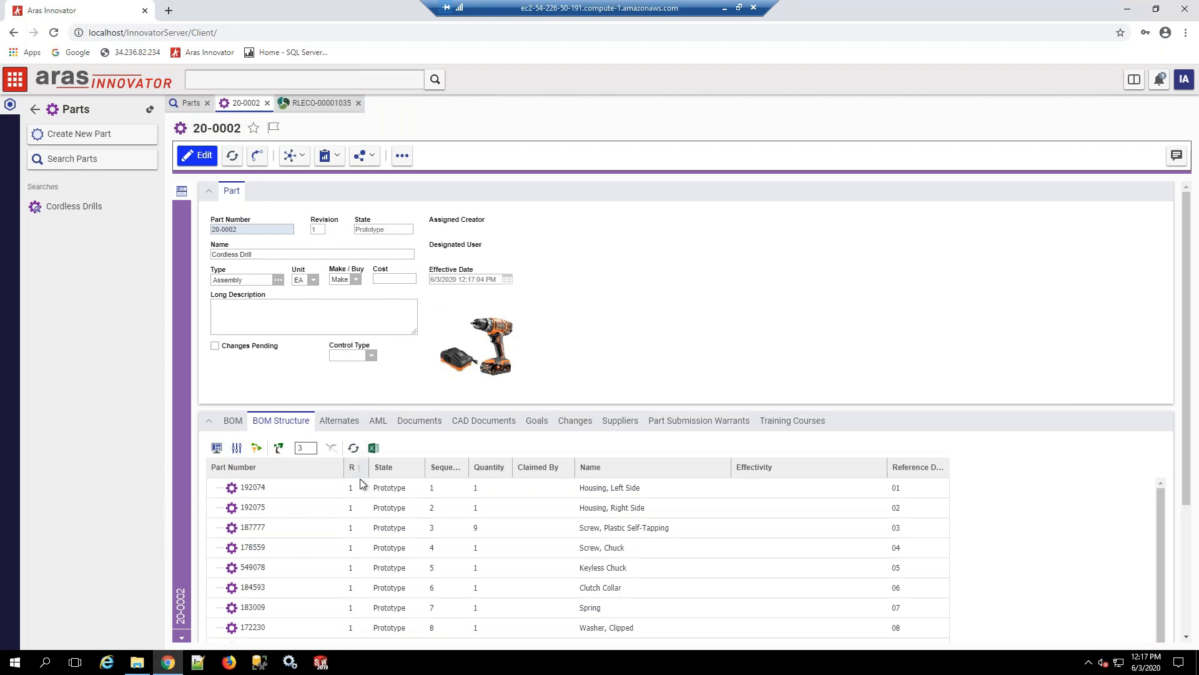
{"action": "scroll", "coordinate": [360, 481], "scroll_direction": "down", "scroll_amount": 2}
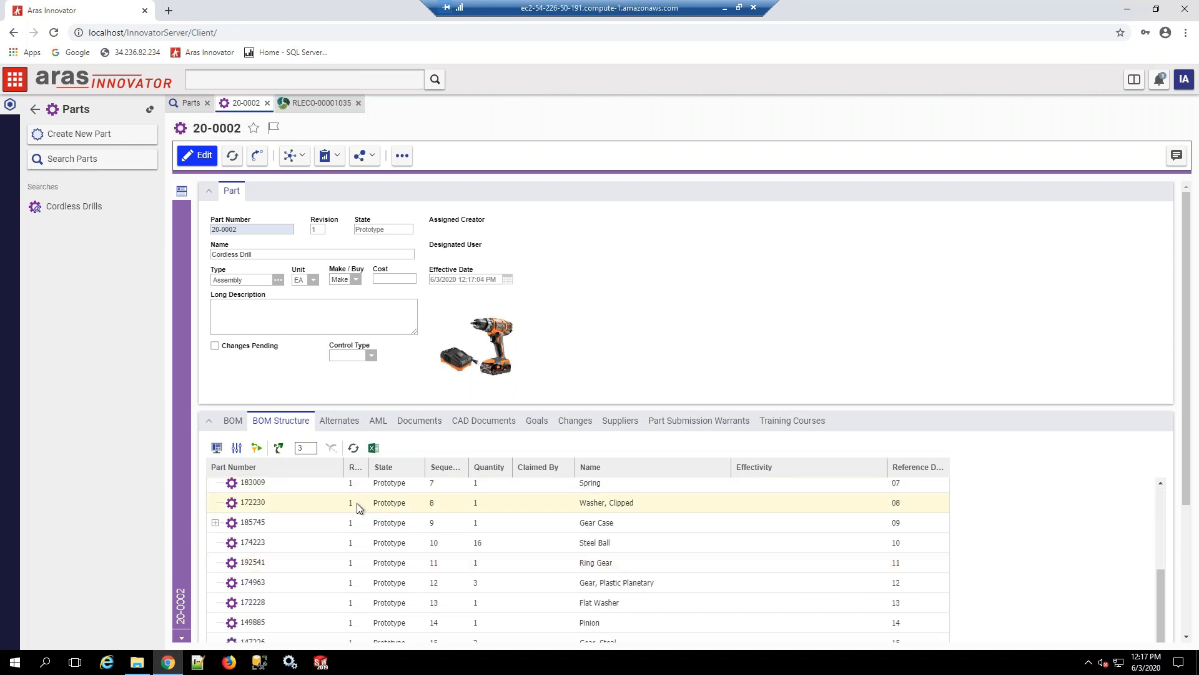
{"action": "scroll", "coordinate": [356, 575], "scroll_direction": "up", "scroll_amount": 2}
{"action": "scroll", "coordinate": [356, 573], "scroll_direction": "up", "scroll_amount": 3}
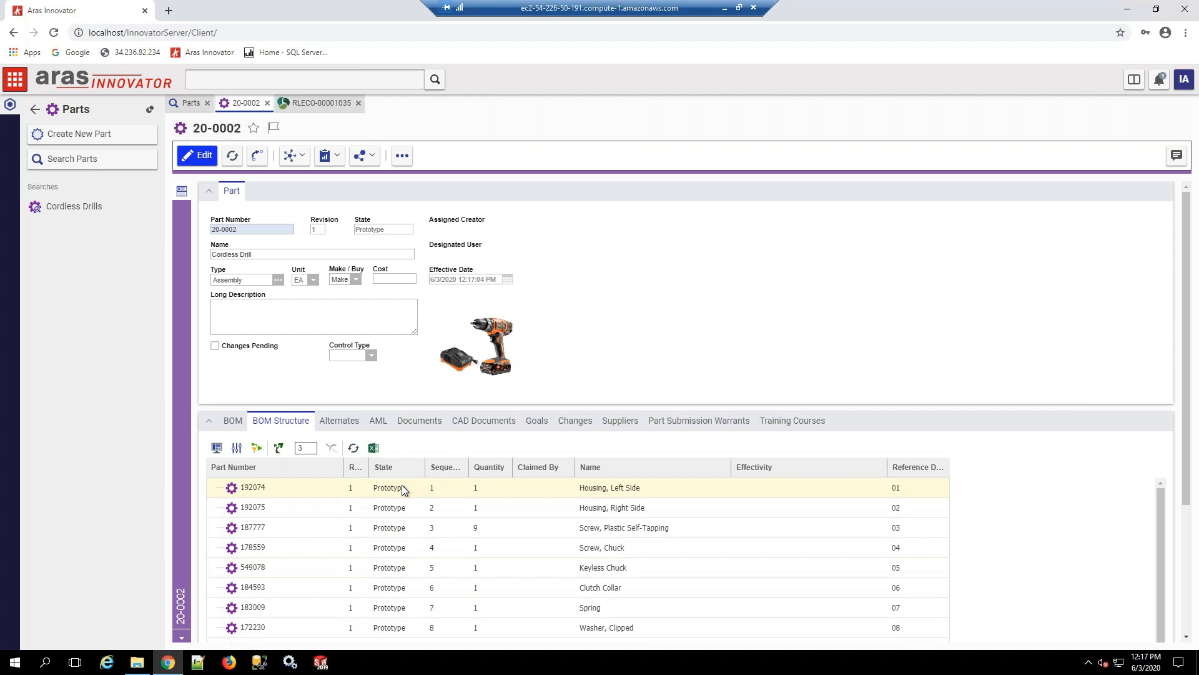
{"action": "left_click", "coordinate": [406, 606]}
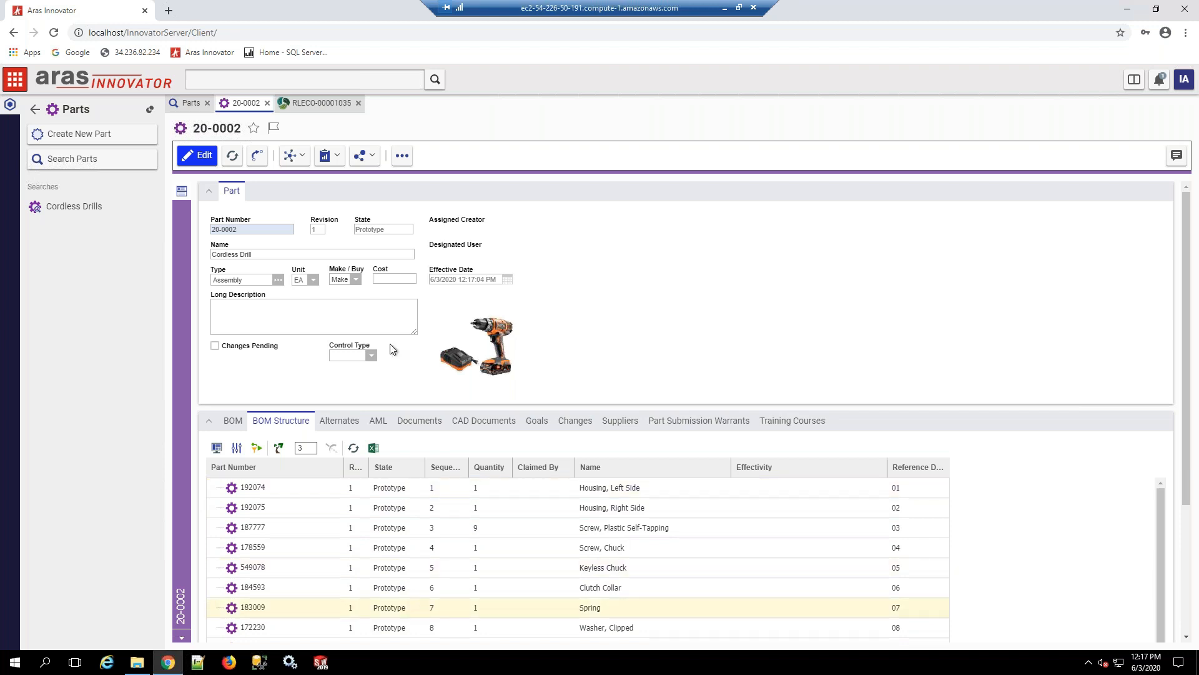
Step: Close the released change order and add the Cordless Drill part to another new RL Express ECO
{"action": "left_click", "coordinate": [358, 103]}
{"action": "left_click", "coordinate": [403, 156]}
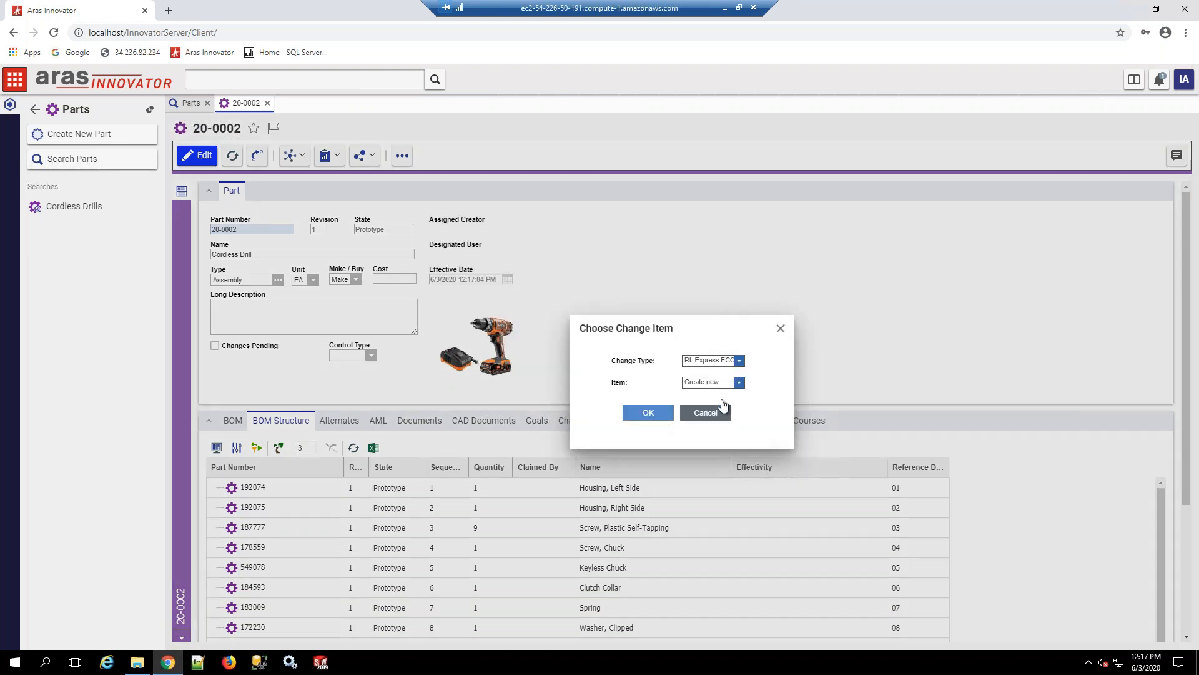
{"action": "left_click", "coordinate": [719, 411]}
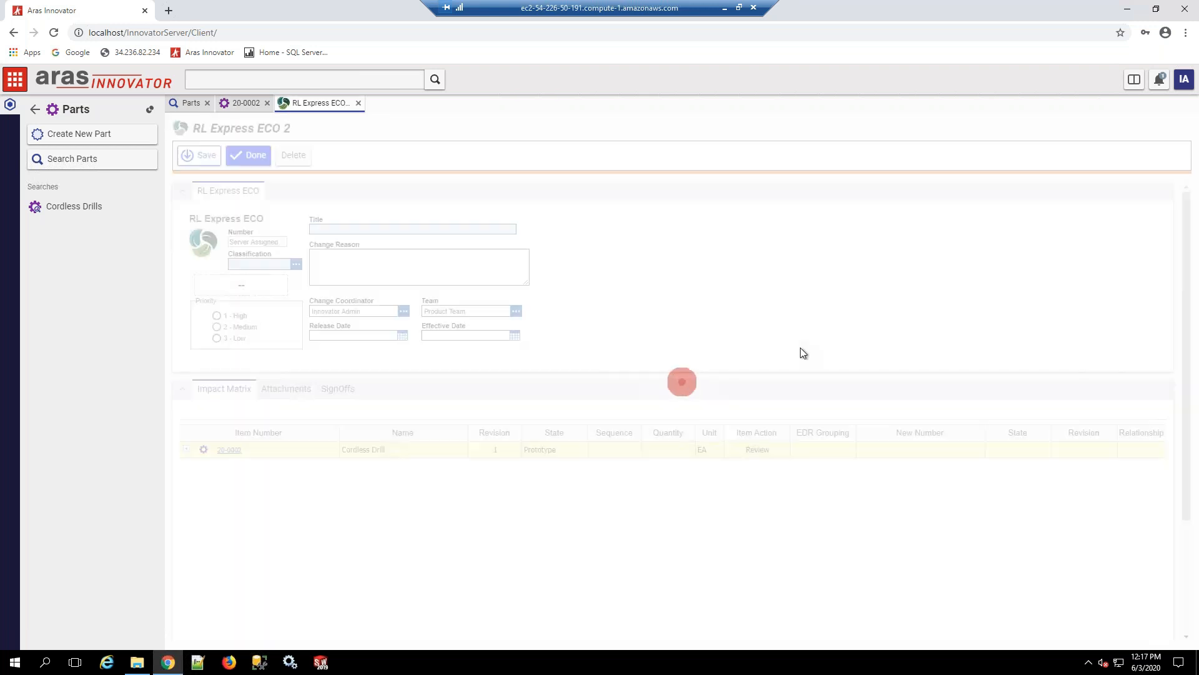
Step: Set the item action to Revise for the Cordless Drill, the Keyless Chuck and the Clutch Collar
{"action": "right_click", "coordinate": [280, 450]}
{"action": "left_click", "coordinate": [294, 506]}
{"action": "left_click", "coordinate": [315, 532]}
{"action": "left_click", "coordinate": [314, 548], "text": "ctrl"}
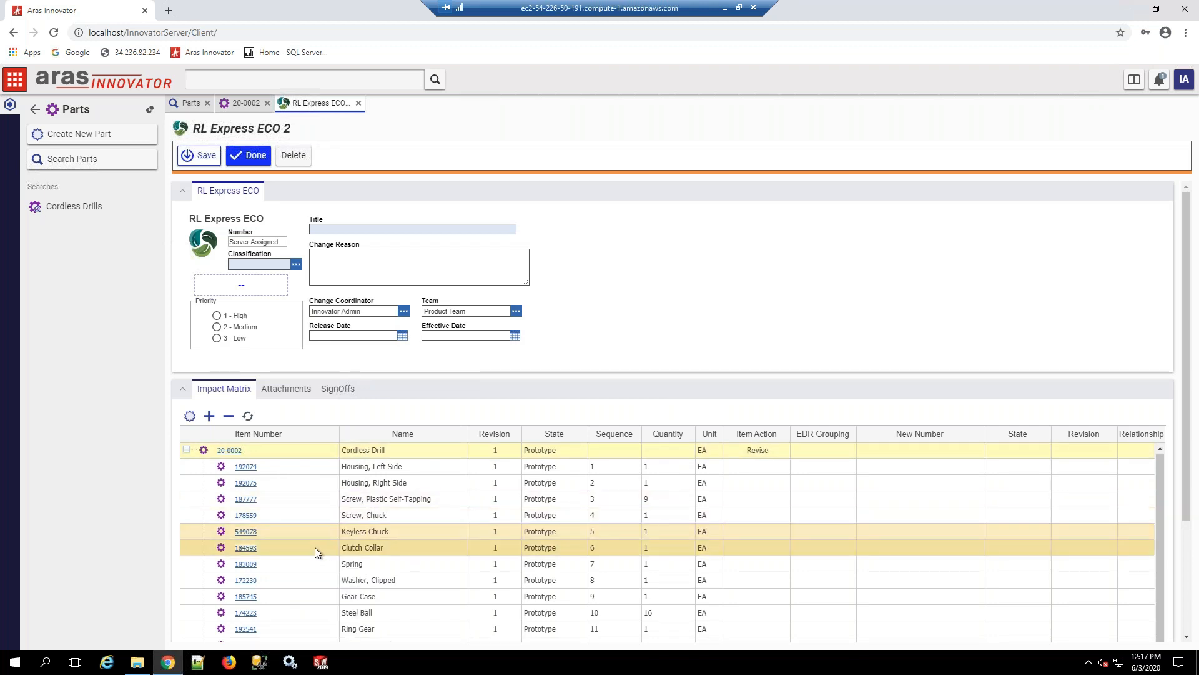
{"action": "right_click", "coordinate": [315, 548]}
{"action": "left_click", "coordinate": [332, 606]}
{"action": "scroll", "coordinate": [364, 615], "scroll_direction": "down", "scroll_amount": 2}
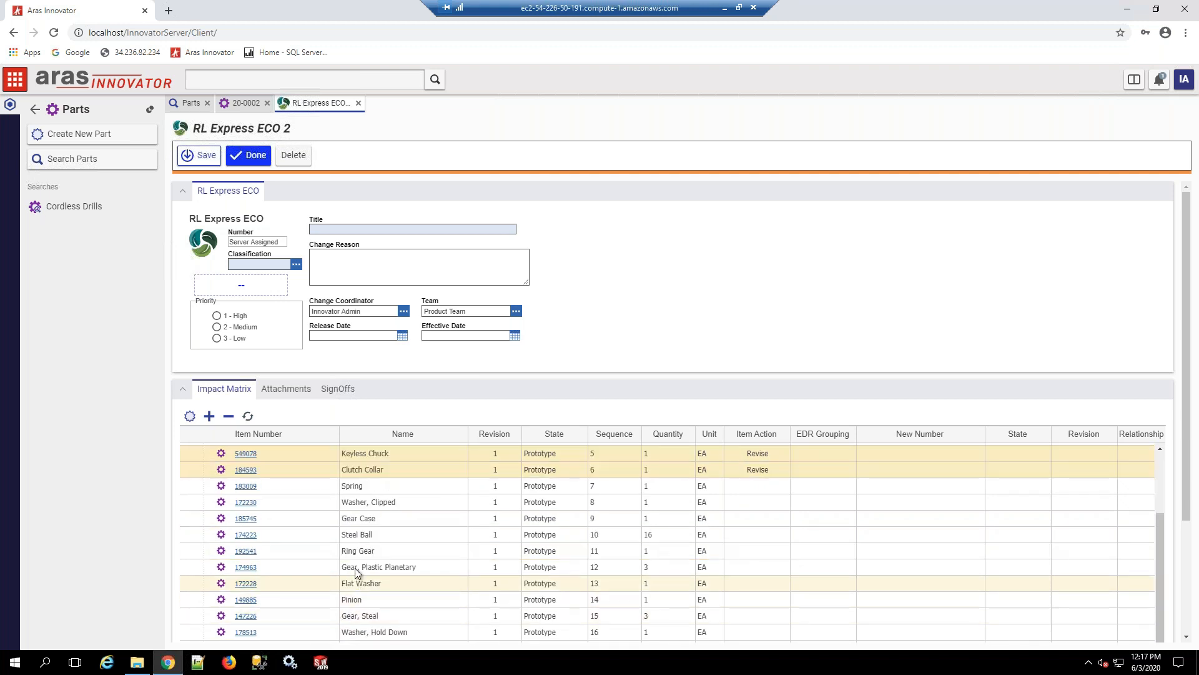
Step: Set the item action to Revise for the Gear, Plastic Planetary component in the impact matrix
{"action": "left_click", "coordinate": [310, 573]}
{"action": "right_click", "coordinate": [311, 573]}
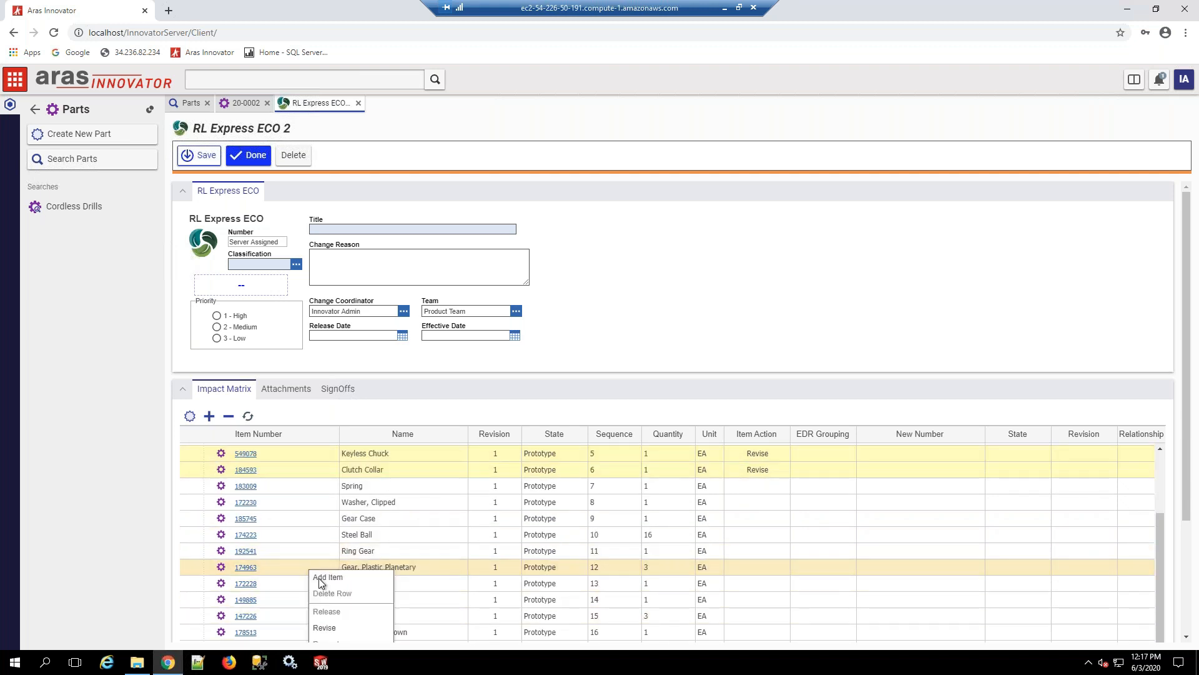
{"action": "left_click", "coordinate": [333, 628]}
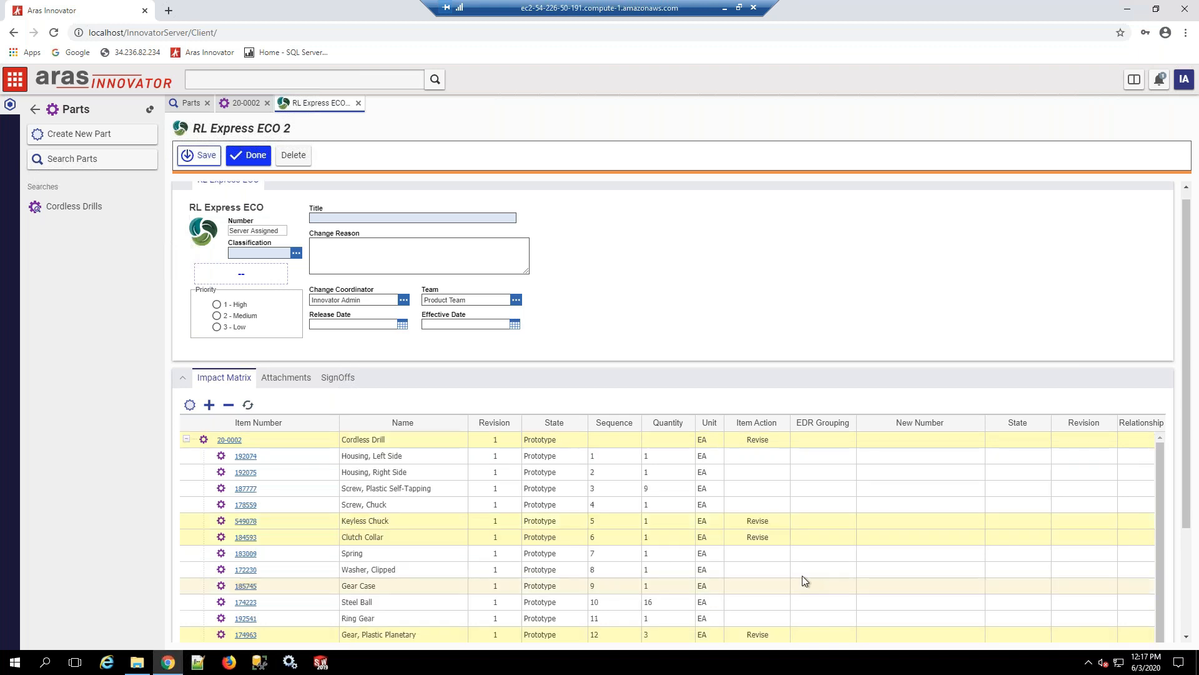
{"action": "scroll", "coordinate": [781, 561], "scroll_direction": "up", "scroll_amount": 2}
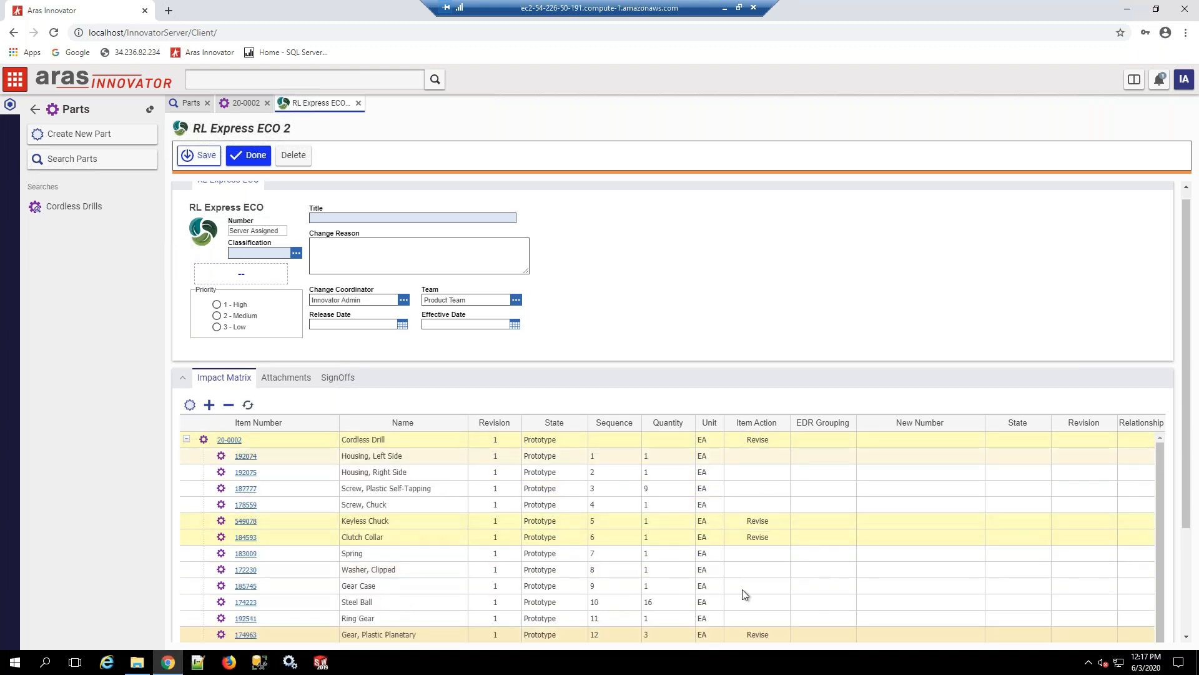
Step: Save the ECO with the title "Minor changes in prototype stage" and the classification Prototype
{"action": "left_click", "coordinate": [328, 218]}
{"action": "left_click", "coordinate": [350, 262]}
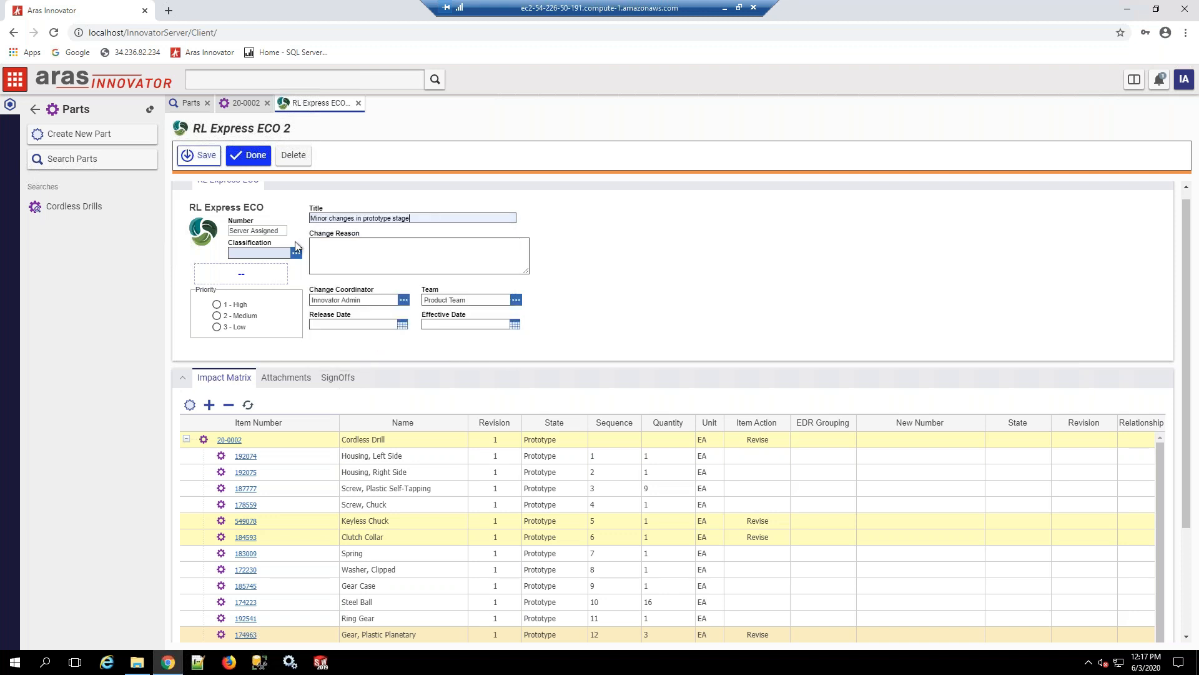
{"action": "left_click", "coordinate": [296, 253]}
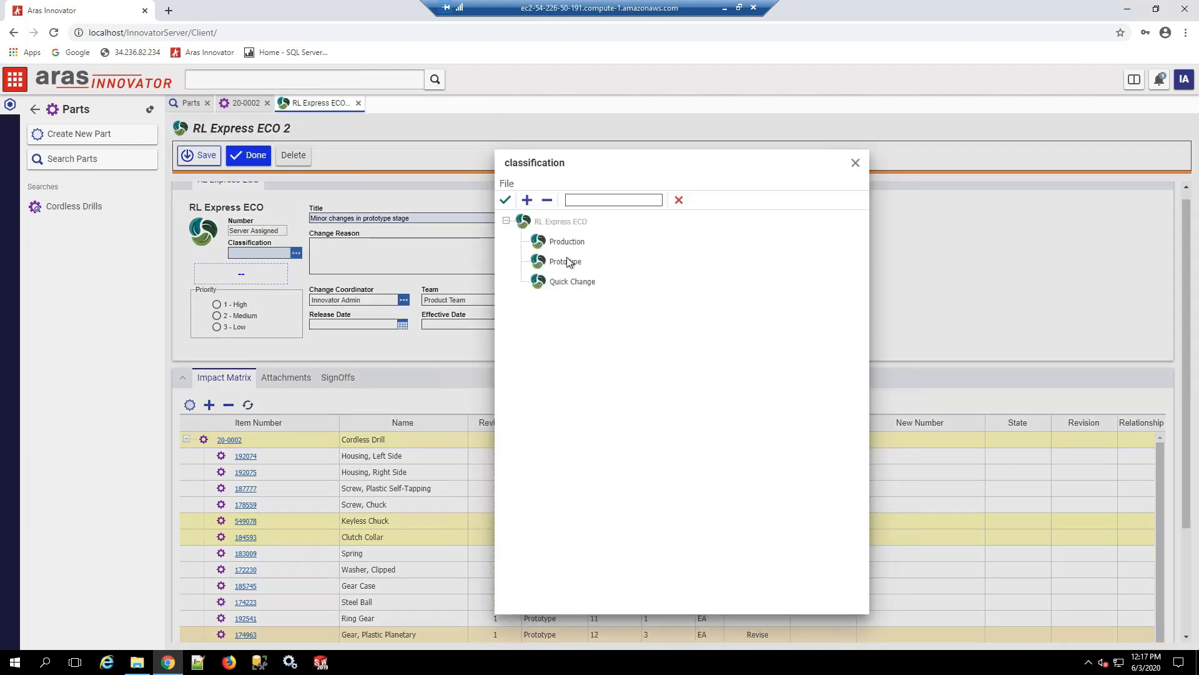
{"action": "left_click", "coordinate": [567, 263]}
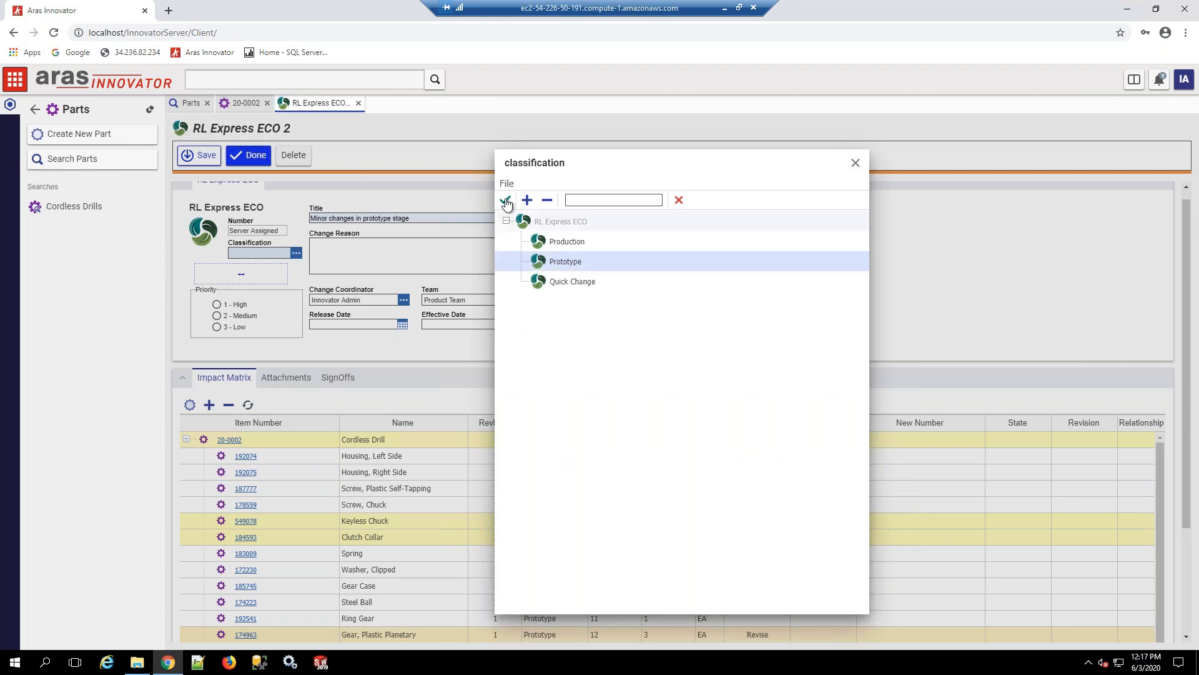
{"action": "left_click", "coordinate": [506, 202]}
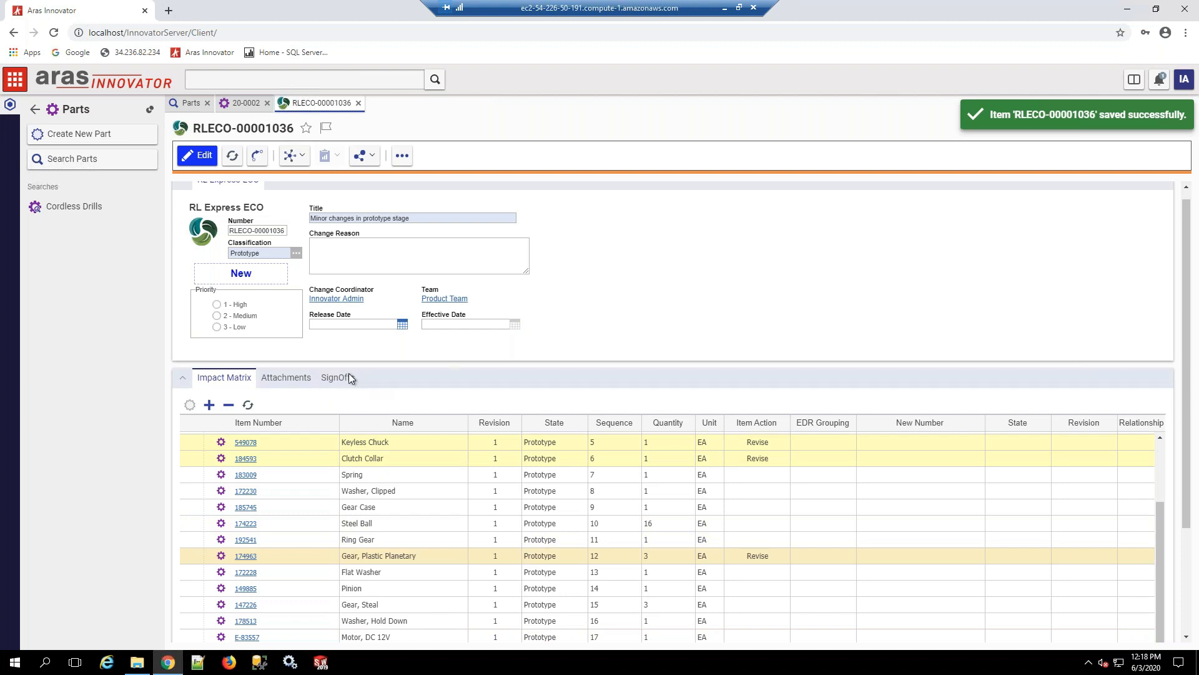
Step: Complete the Submit ECO activity with the vote Submit to Planning and the Planning activity with Start Work
{"action": "left_click", "coordinate": [348, 376]}
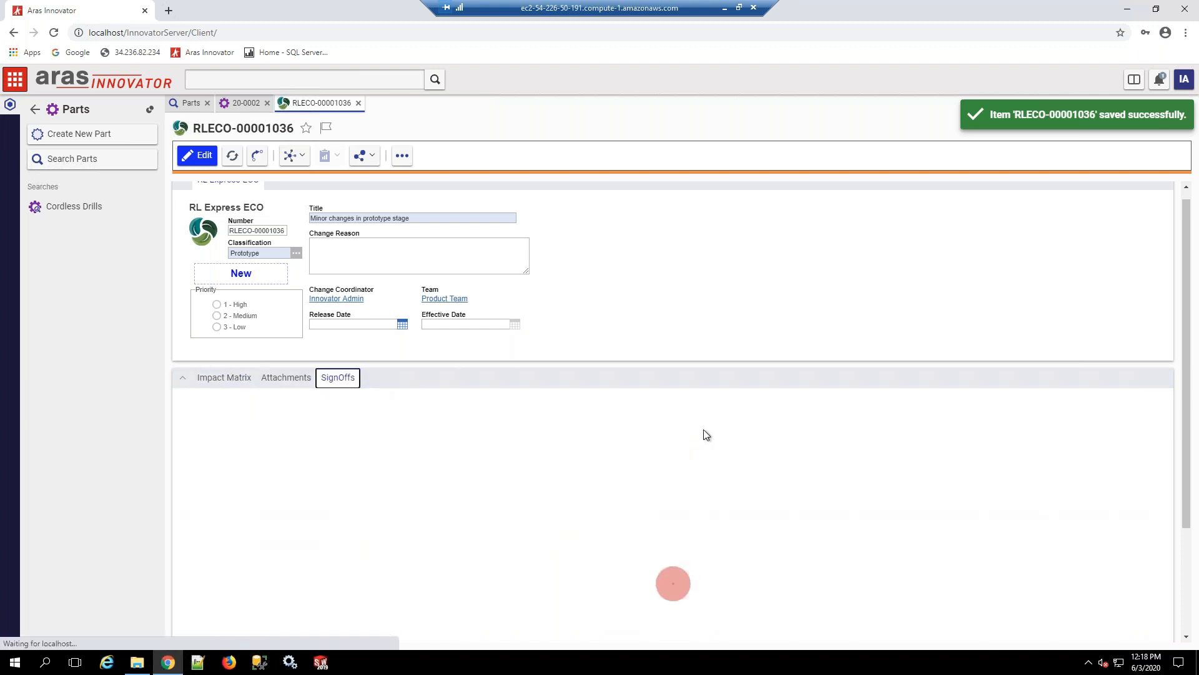
{"action": "left_click", "coordinate": [488, 490]}
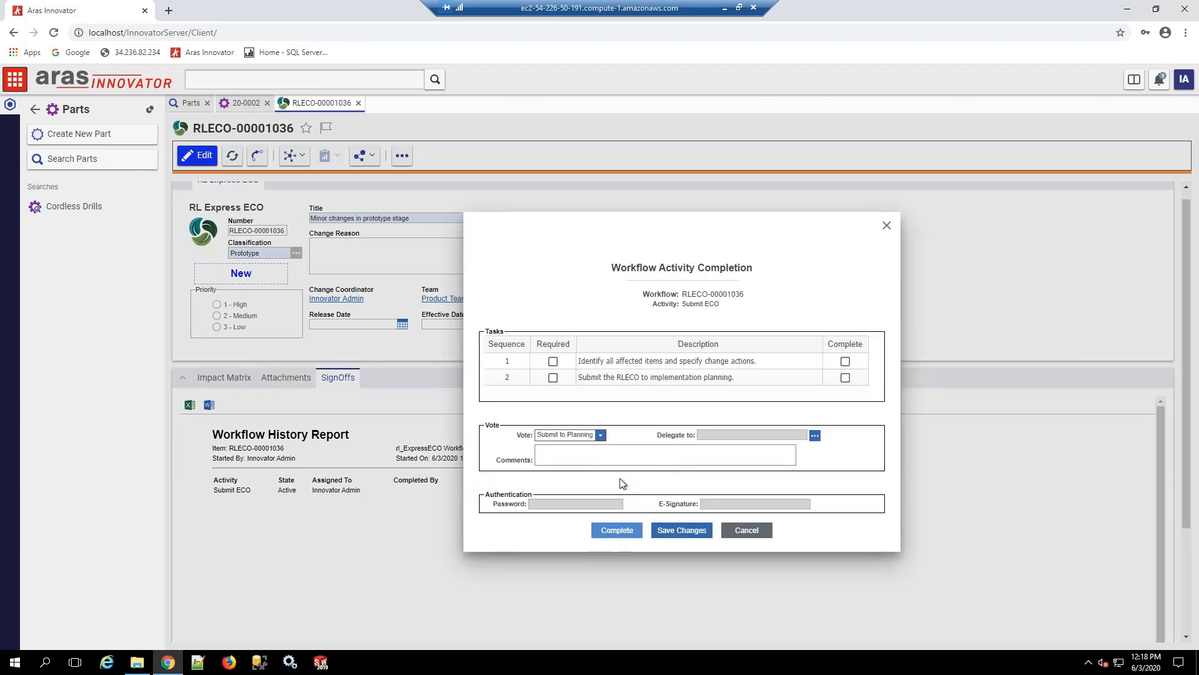
{"action": "left_click", "coordinate": [613, 531]}
{"action": "left_click", "coordinate": [459, 501]}
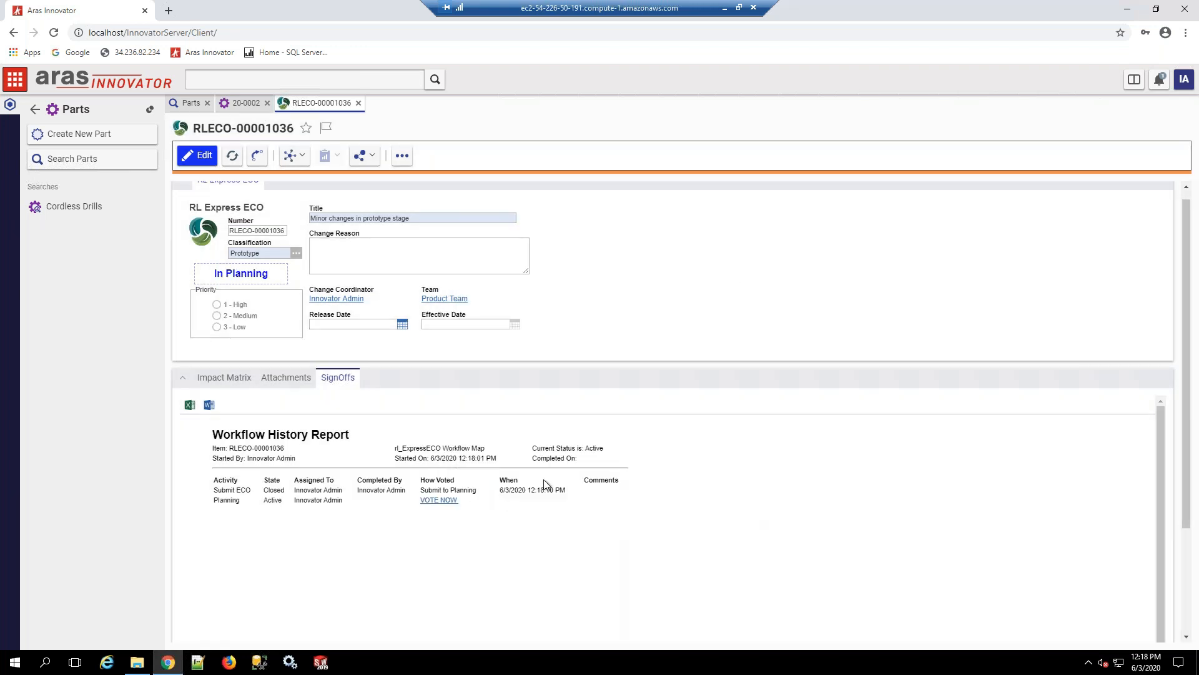
{"action": "left_click", "coordinate": [578, 436]}
{"action": "left_click", "coordinate": [580, 445]}
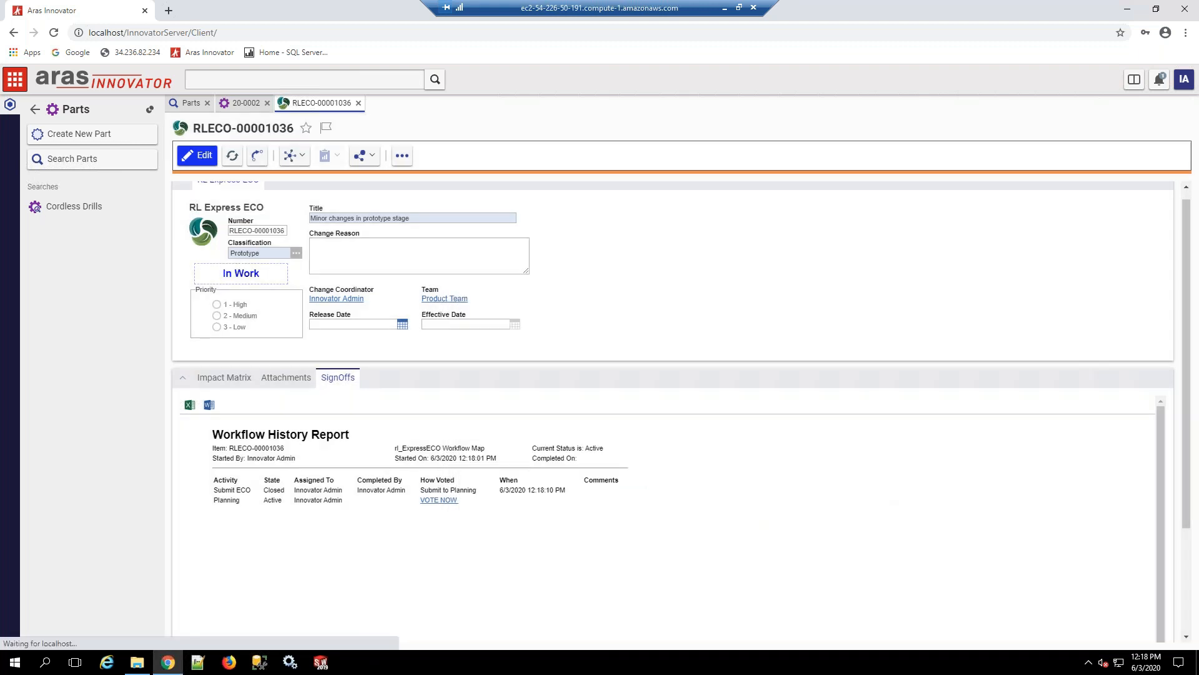
Step: Check the new part revisions in the impact matrix and complete the Draft Changes activity with the vote Close Change
{"action": "left_click", "coordinate": [224, 378]}
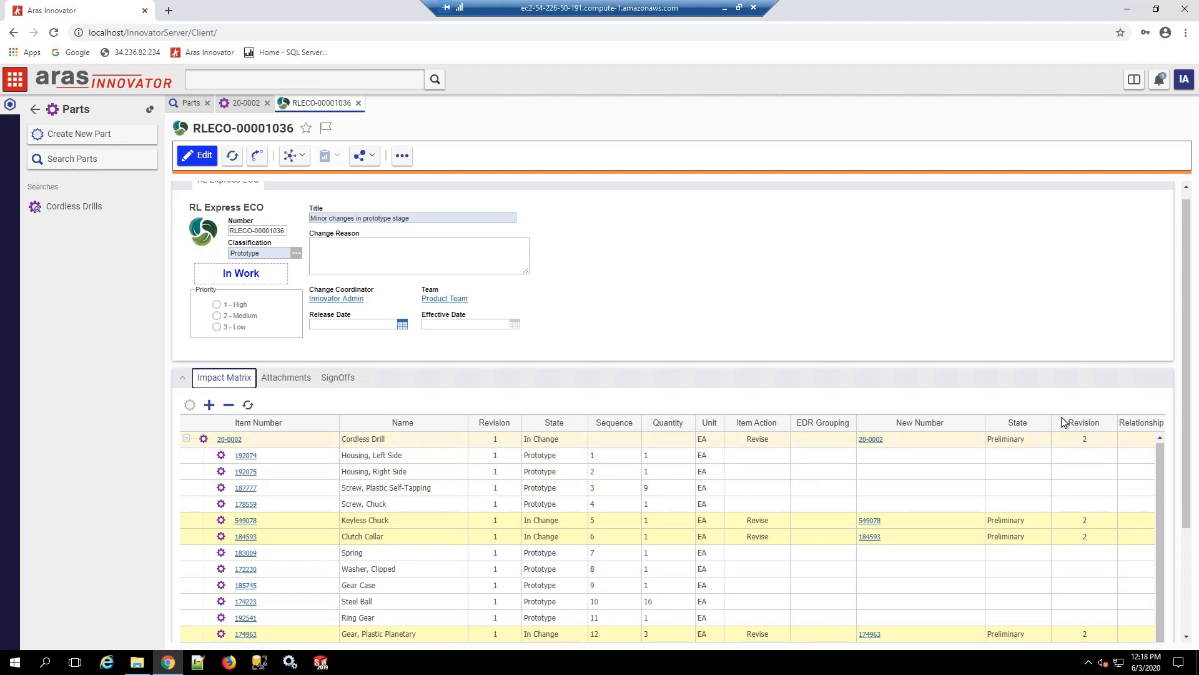
{"action": "left_click", "coordinate": [350, 377]}
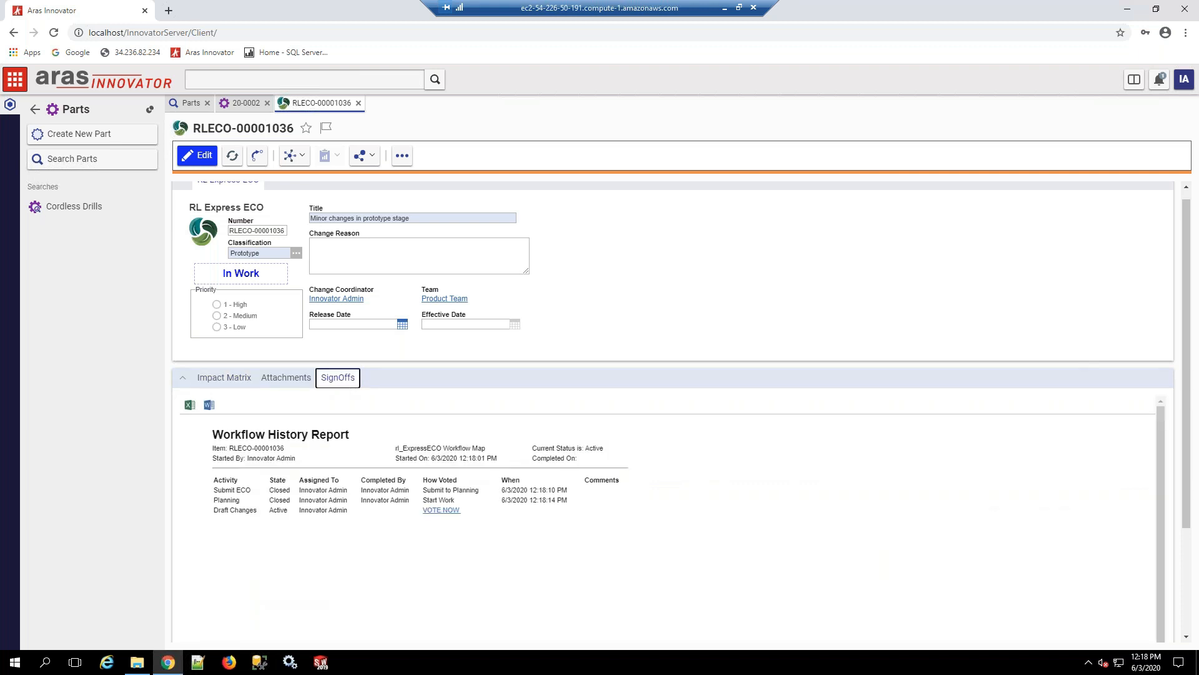
{"action": "left_click", "coordinate": [441, 509]}
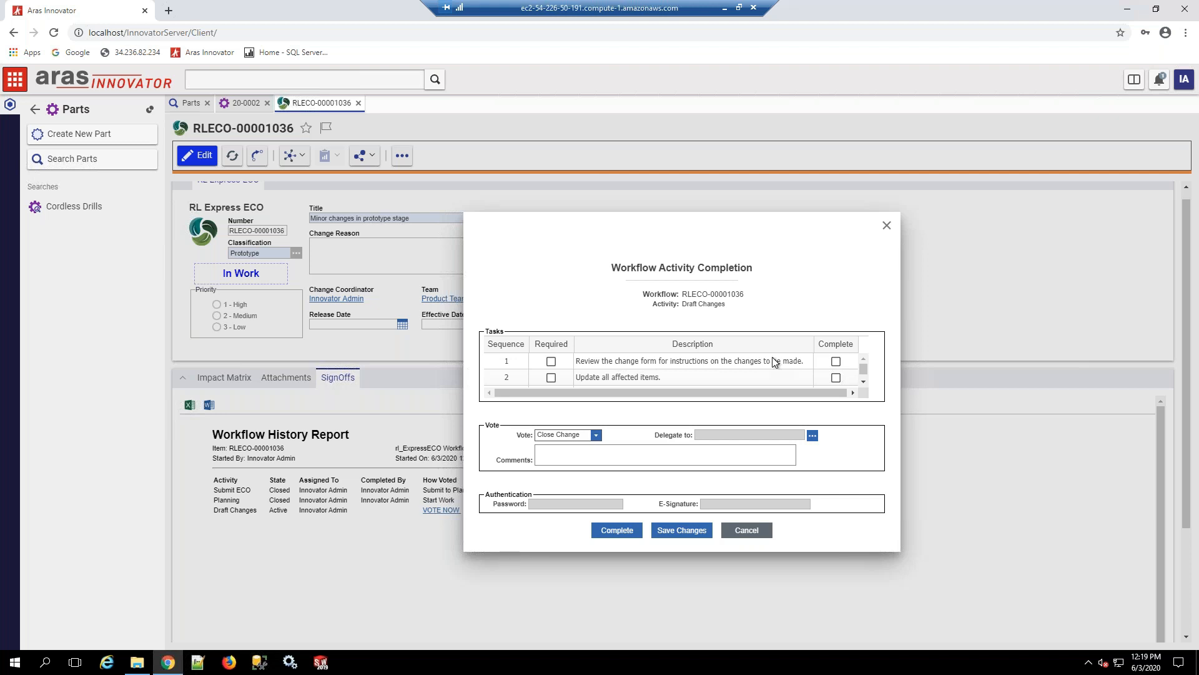
{"action": "left_click", "coordinate": [607, 533]}
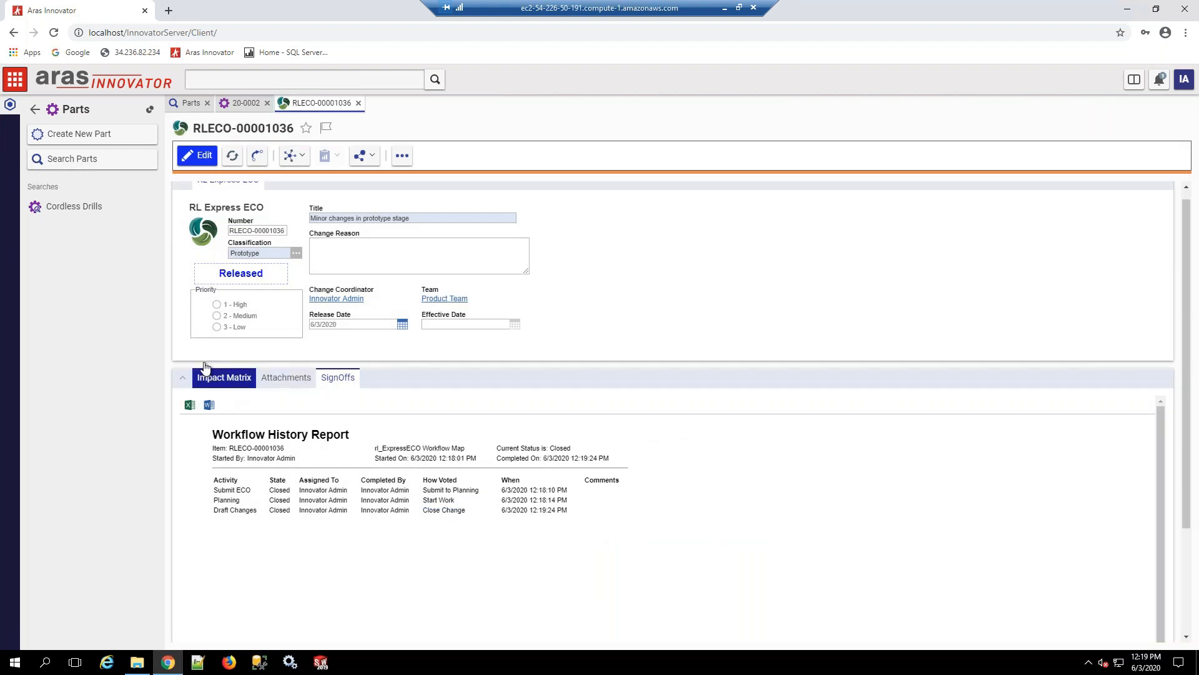
Step: Open the new revision of part 20-0002 from the impact matrix and add it to a new RL Express ECO
{"action": "left_click", "coordinate": [216, 380]}
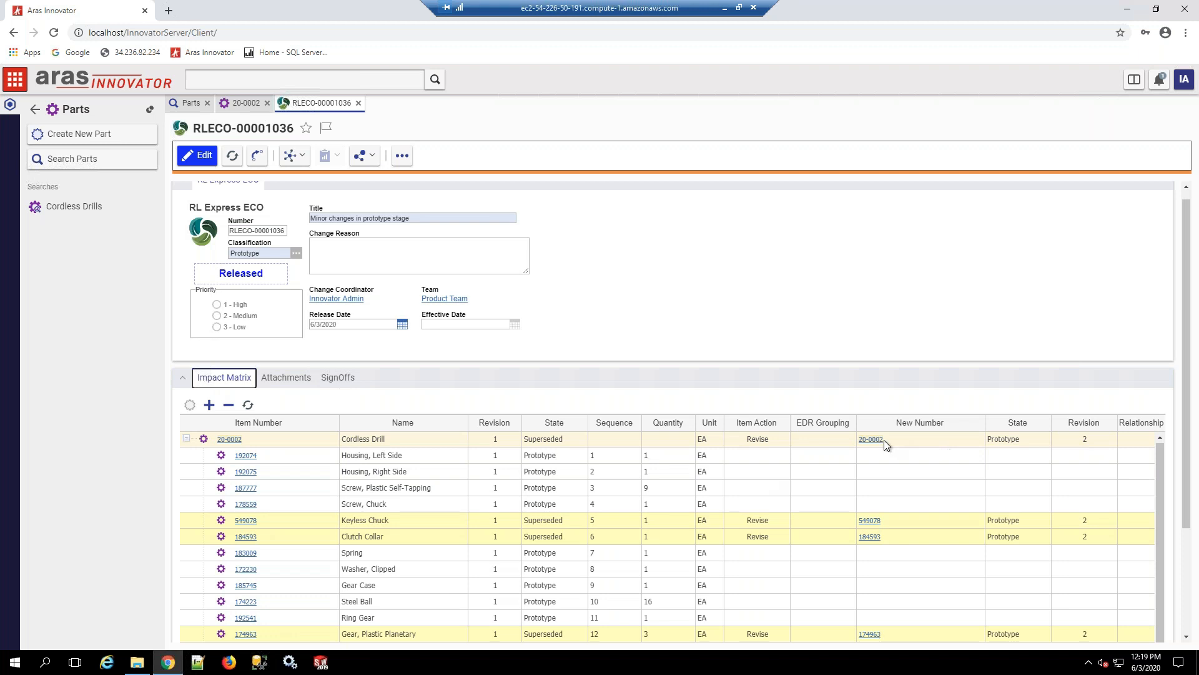
{"action": "left_click", "coordinate": [876, 441]}
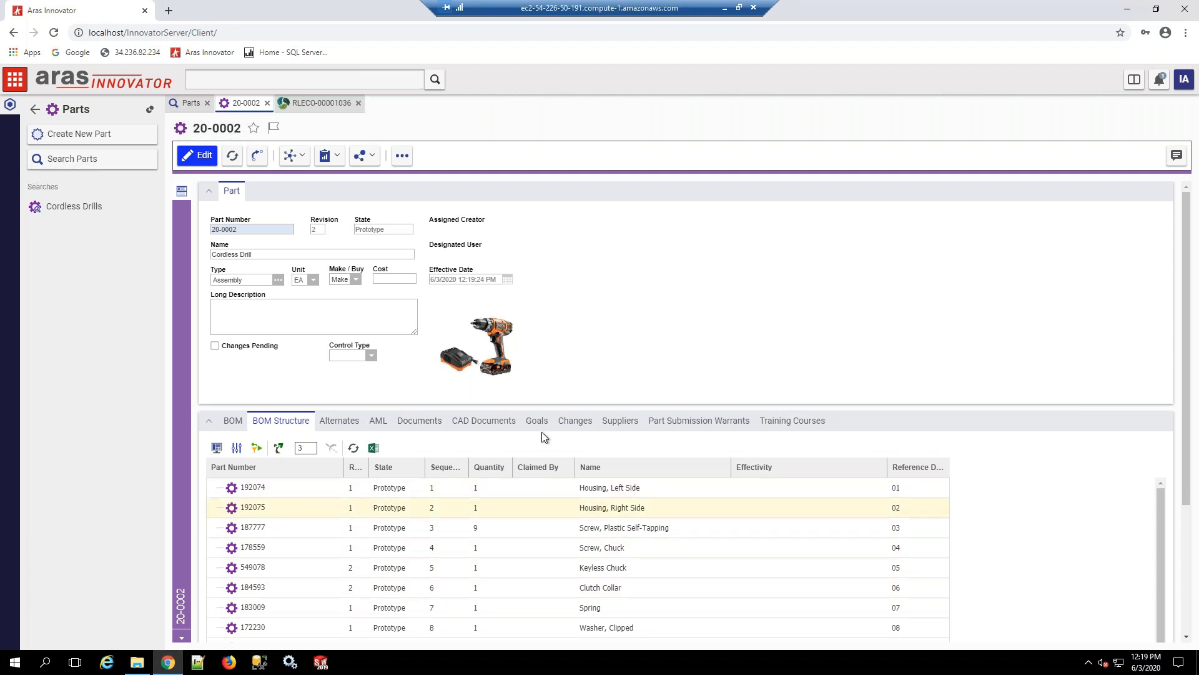
{"action": "left_click", "coordinate": [401, 156]}
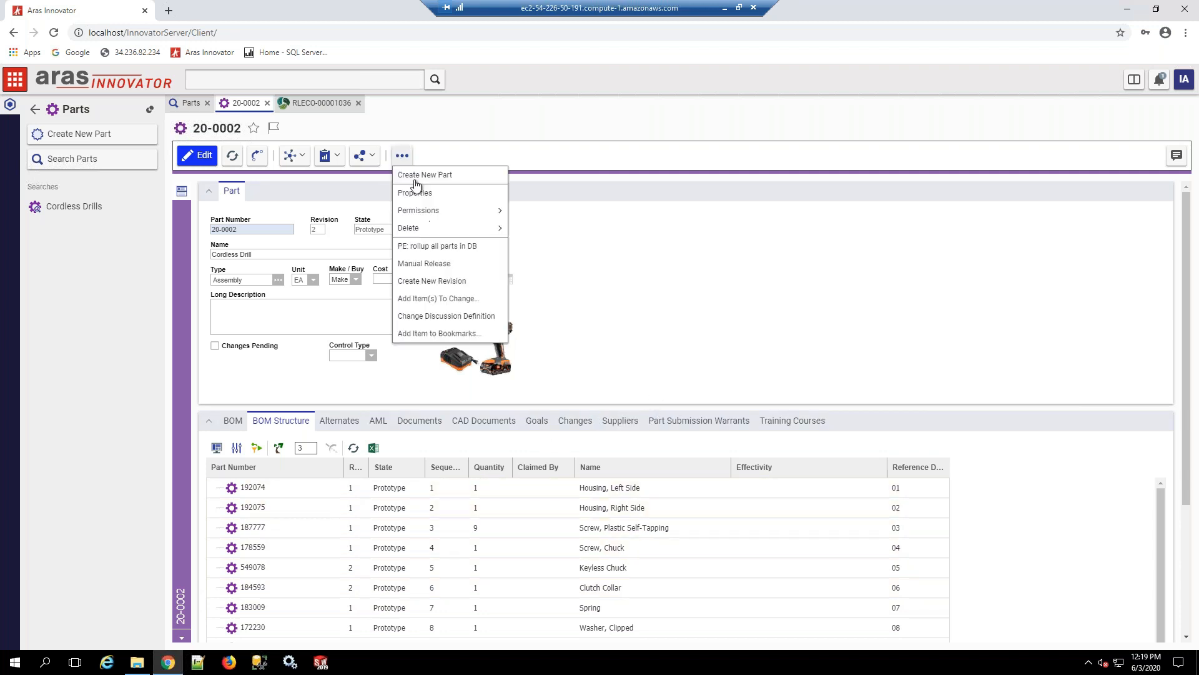
{"action": "left_click", "coordinate": [454, 302]}
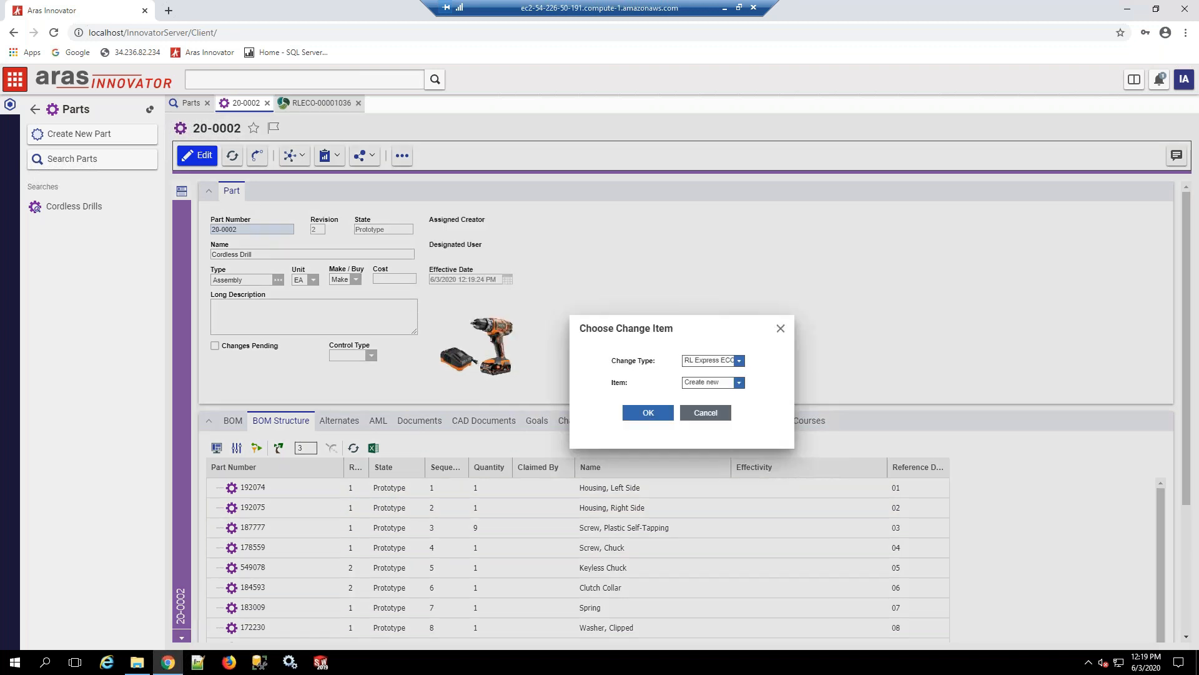
{"action": "key", "text": "Return"}
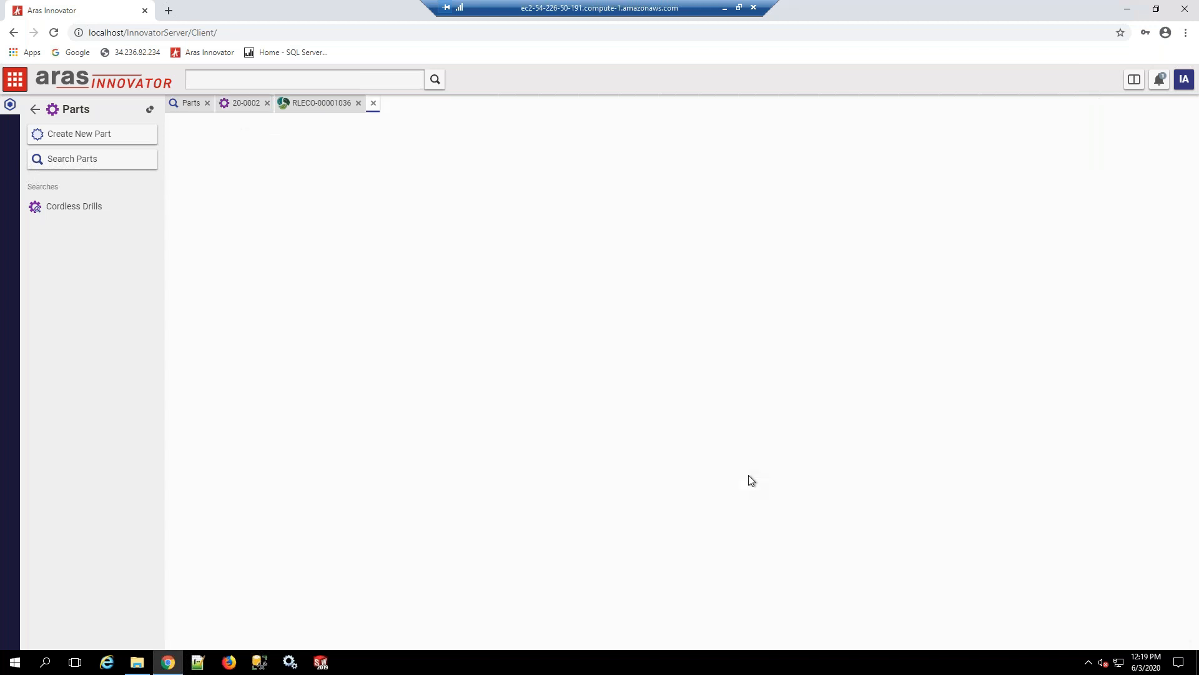
Step: Title the new ECO "Release drill for production" and set its classification to Production
{"action": "left_click", "coordinate": [356, 230]}
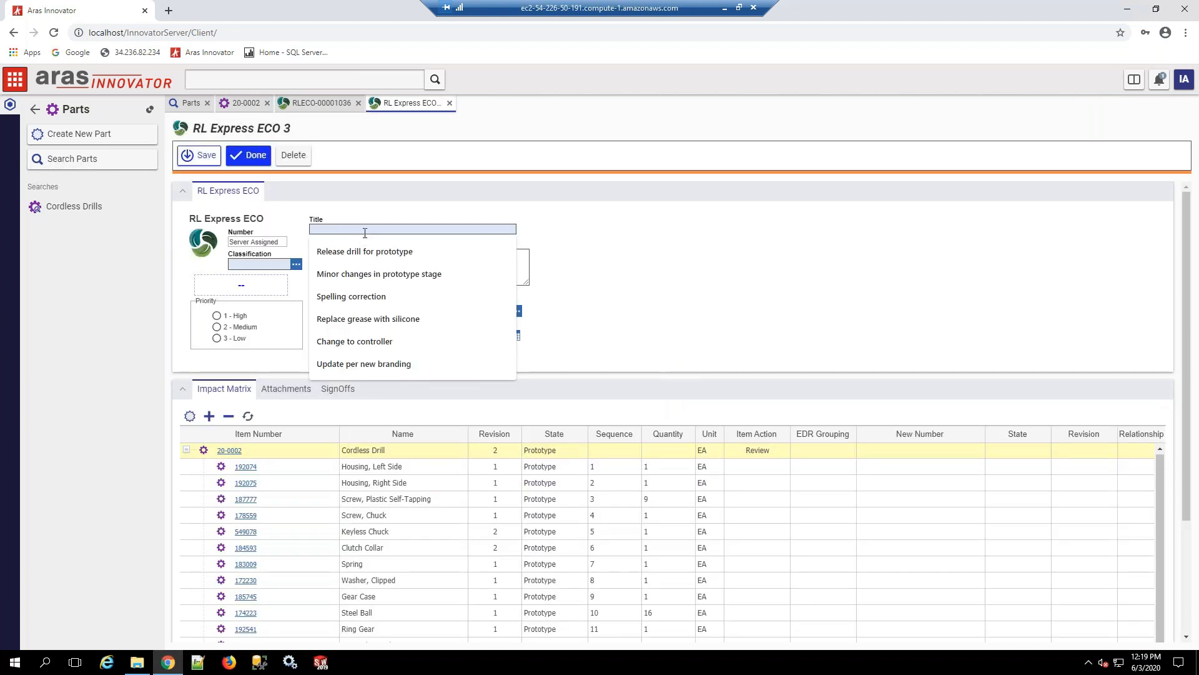
{"action": "left_click", "coordinate": [375, 251]}
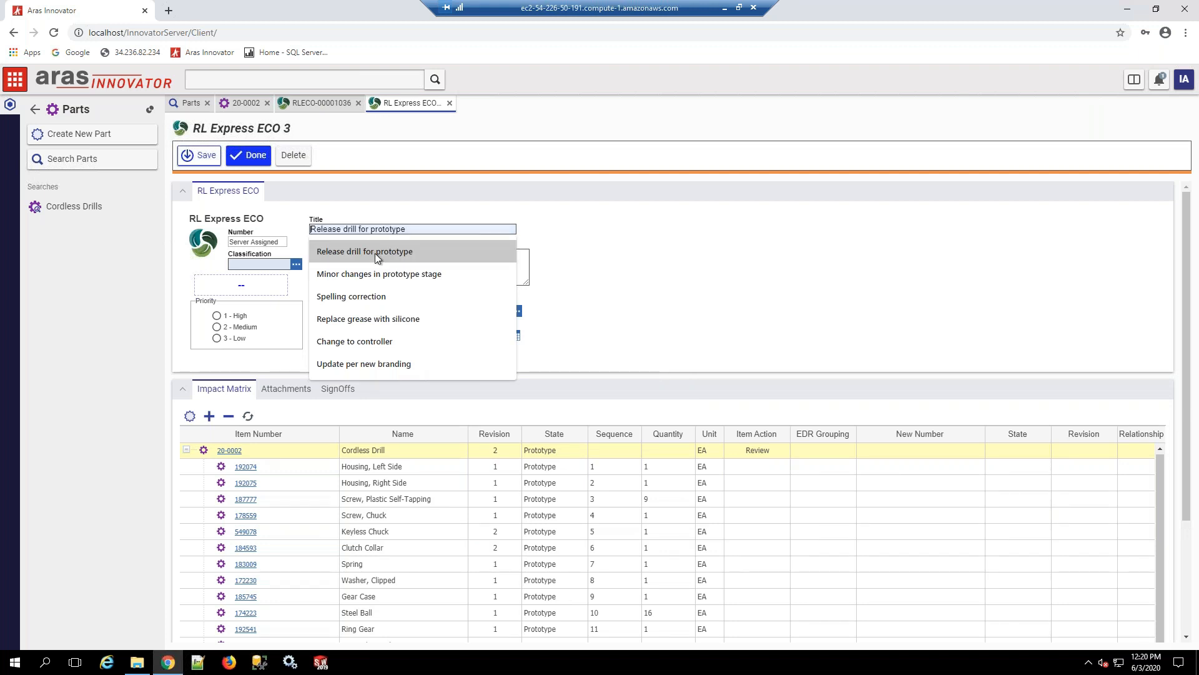
{"action": "left_click", "coordinate": [375, 253]}
{"action": "double_click", "coordinate": [383, 230]}
{"action": "type", "text": "production"}
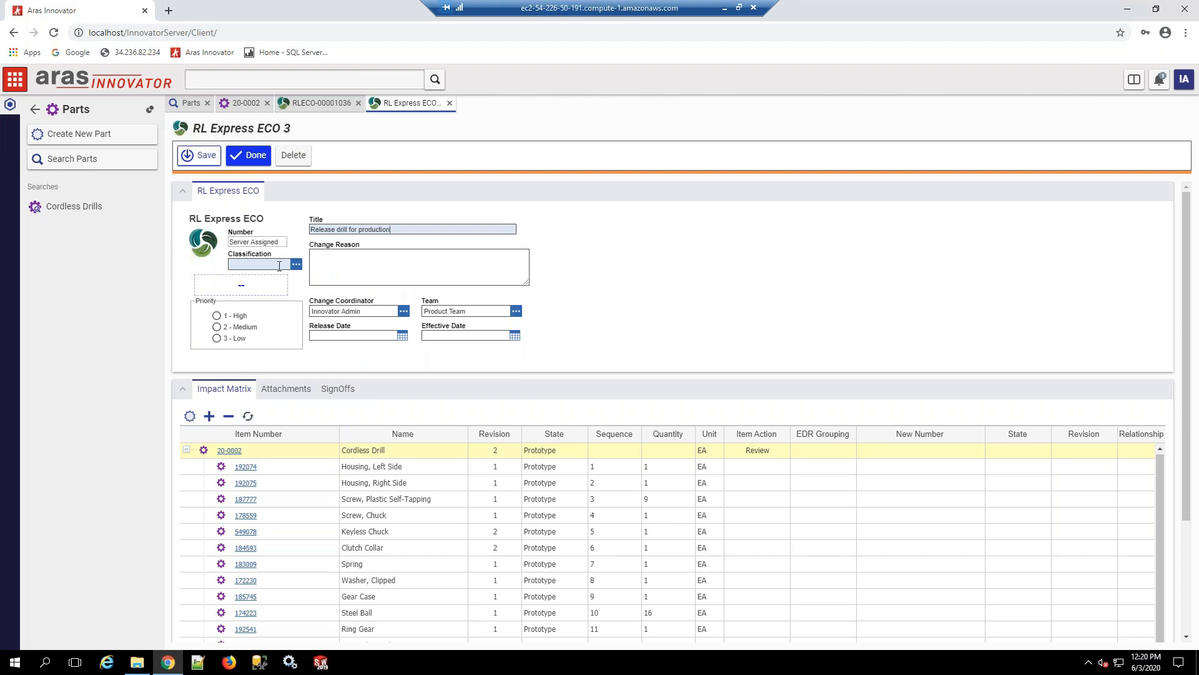
{"action": "left_click", "coordinate": [296, 264]}
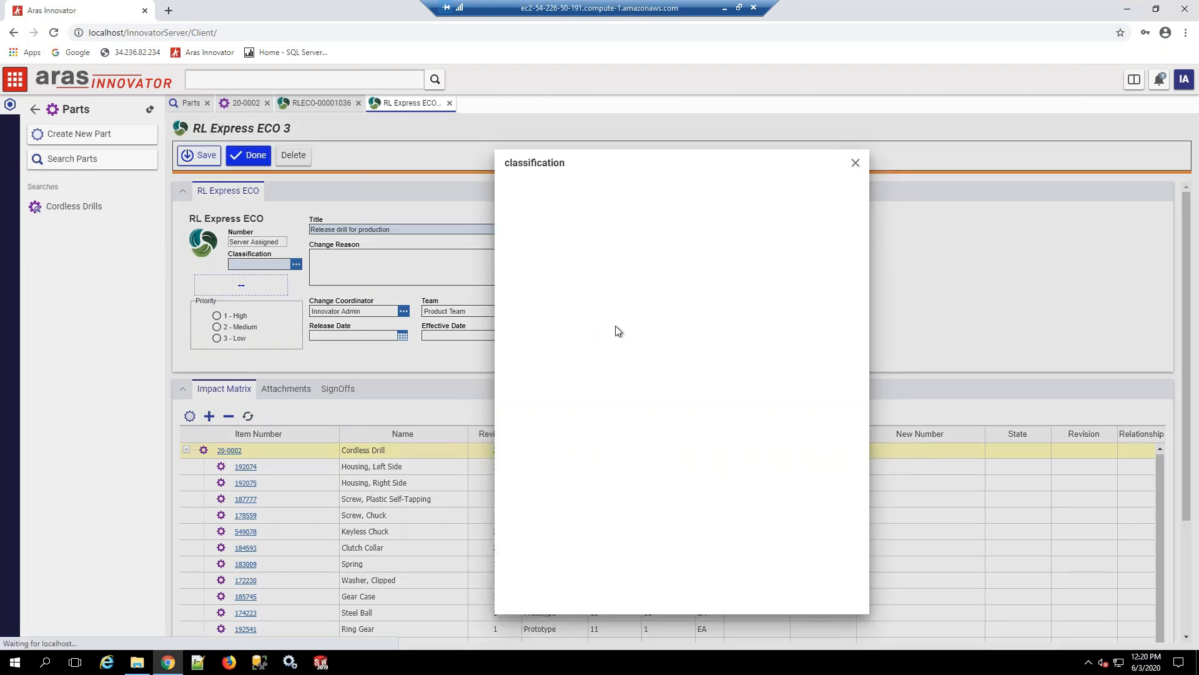
{"action": "left_click", "coordinate": [571, 242]}
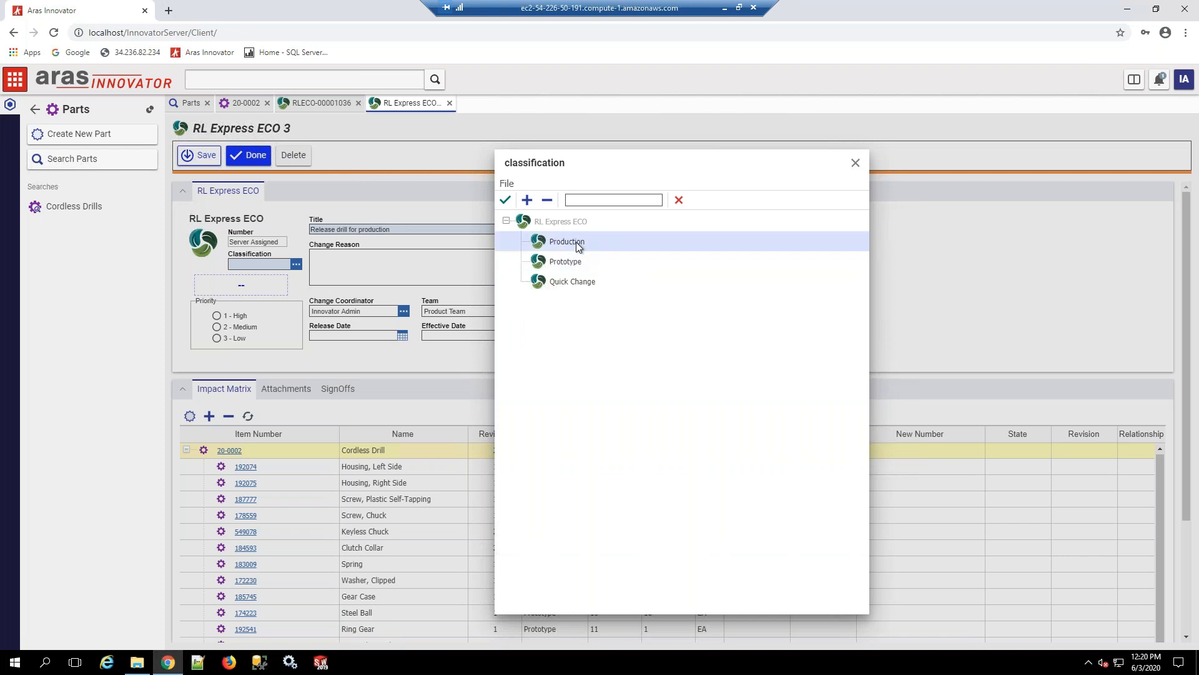
{"action": "left_click", "coordinate": [503, 201]}
Step: Set the item action to Revise for the Cordless Drill and its components down to Washer, Hold Down
{"action": "scroll", "coordinate": [272, 507], "scroll_direction": "down", "scroll_amount": 3}
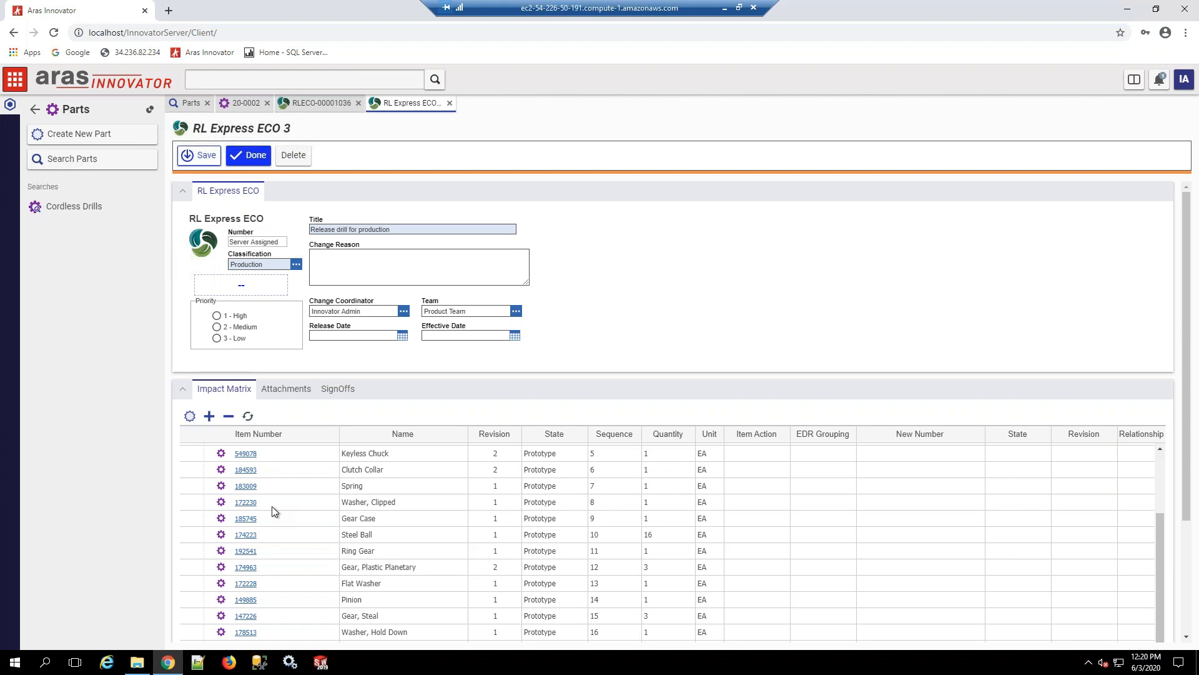
{"action": "left_click", "coordinate": [284, 631]}
{"action": "left_click", "coordinate": [296, 614], "text": "shift"}
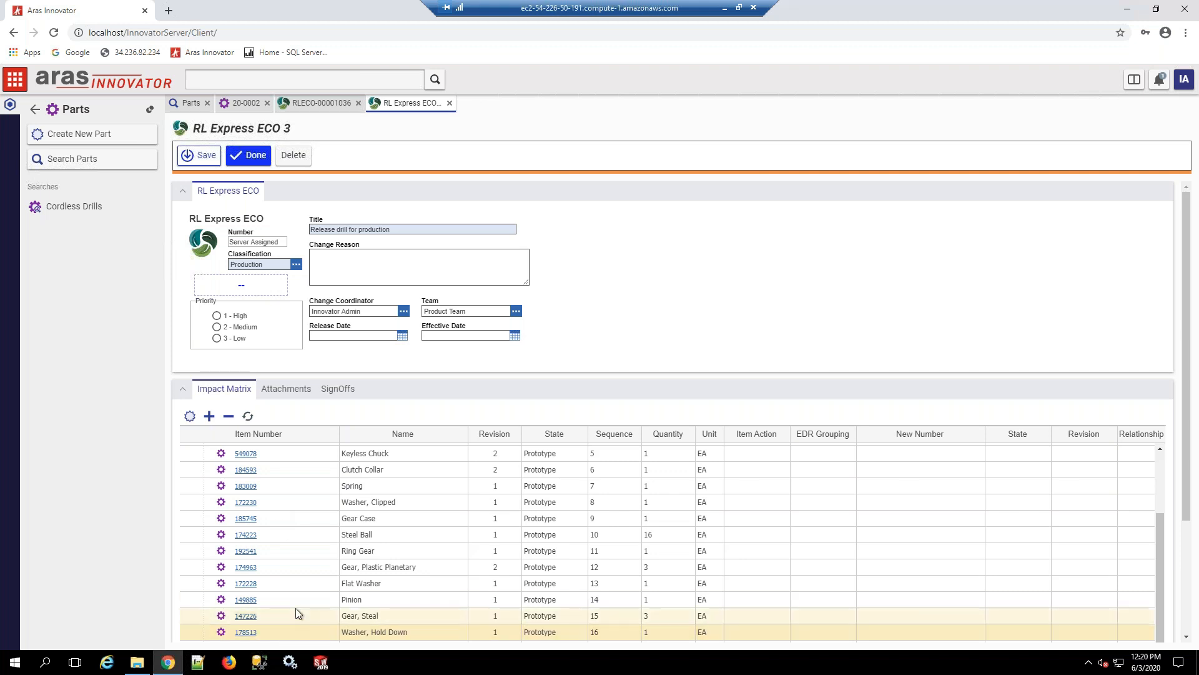
{"action": "scroll", "coordinate": [296, 614], "scroll_direction": "up", "scroll_amount": 3}
{"action": "left_click", "coordinate": [299, 454], "text": "shift"}
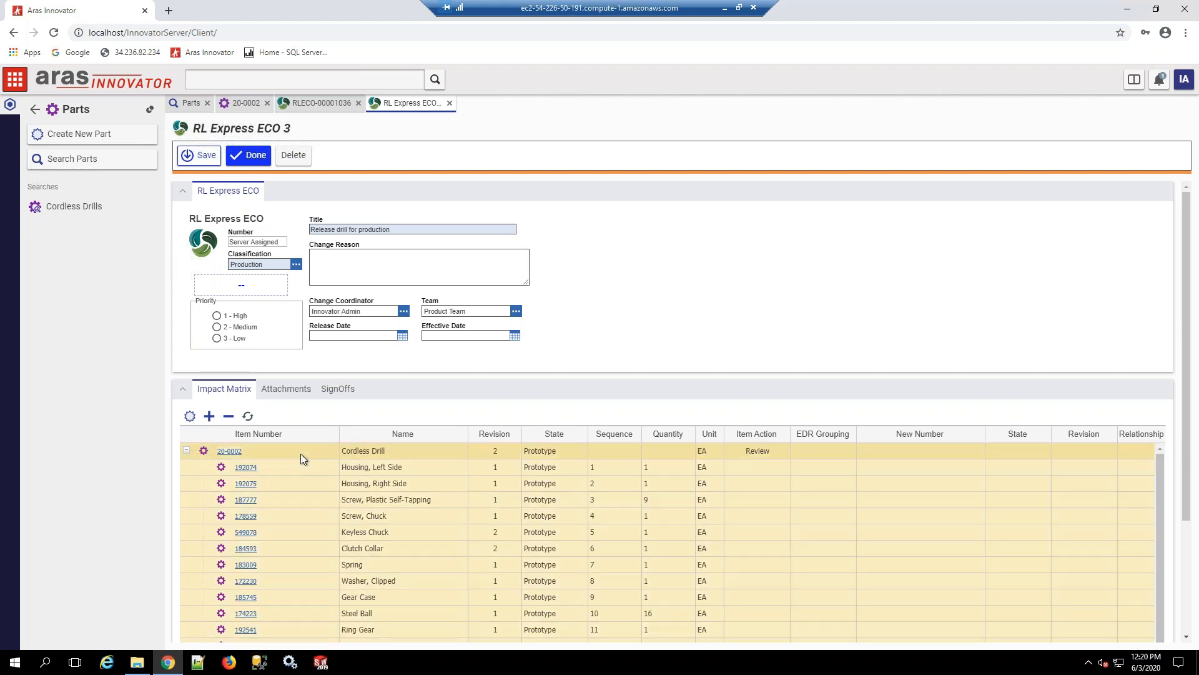
{"action": "right_click", "coordinate": [301, 456]}
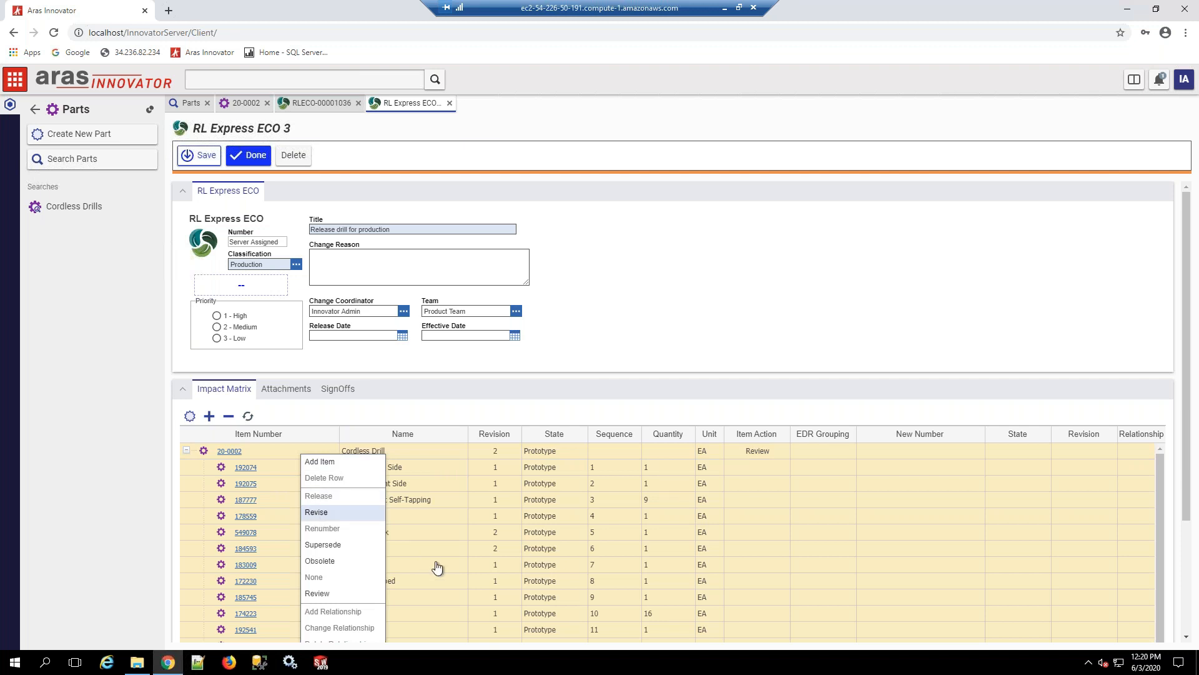
Step: Set the item action to Revise for the Gear Case's four components, from Rear Gear Housing to Grease, Hi-Temp, and review the impact matrix
{"action": "scroll", "coordinate": [443, 564], "scroll_direction": "down", "scroll_amount": 3}
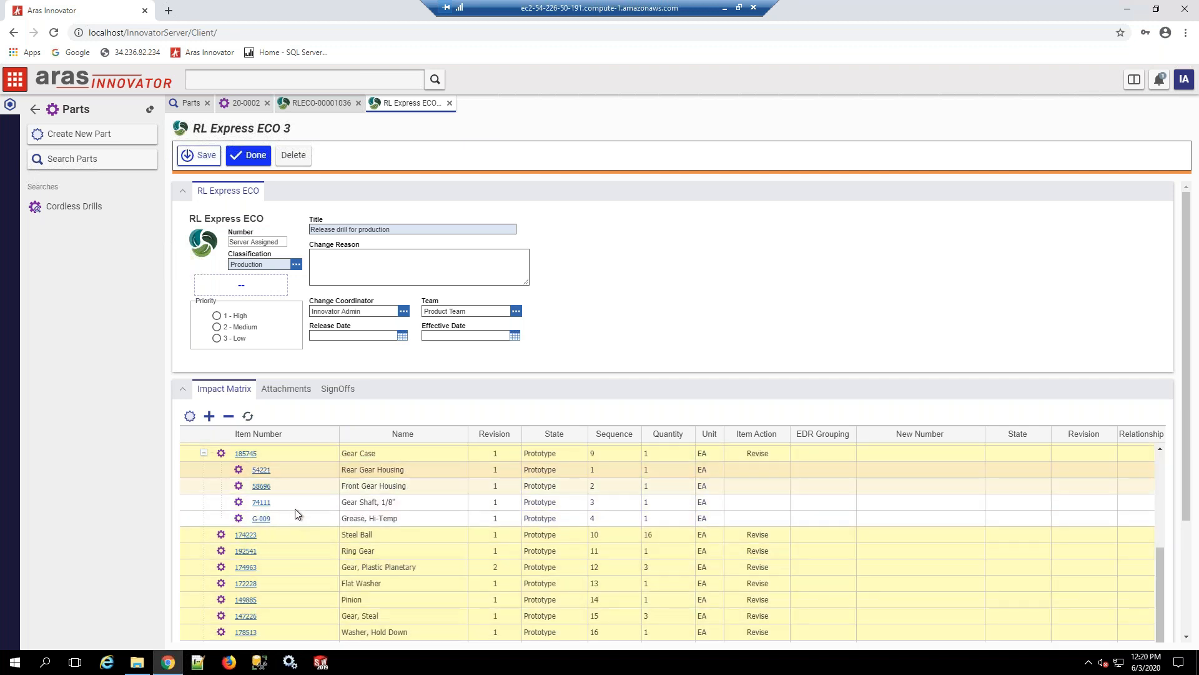
{"action": "left_click", "coordinate": [303, 519], "text": "shift"}
{"action": "right_click", "coordinate": [302, 520]}
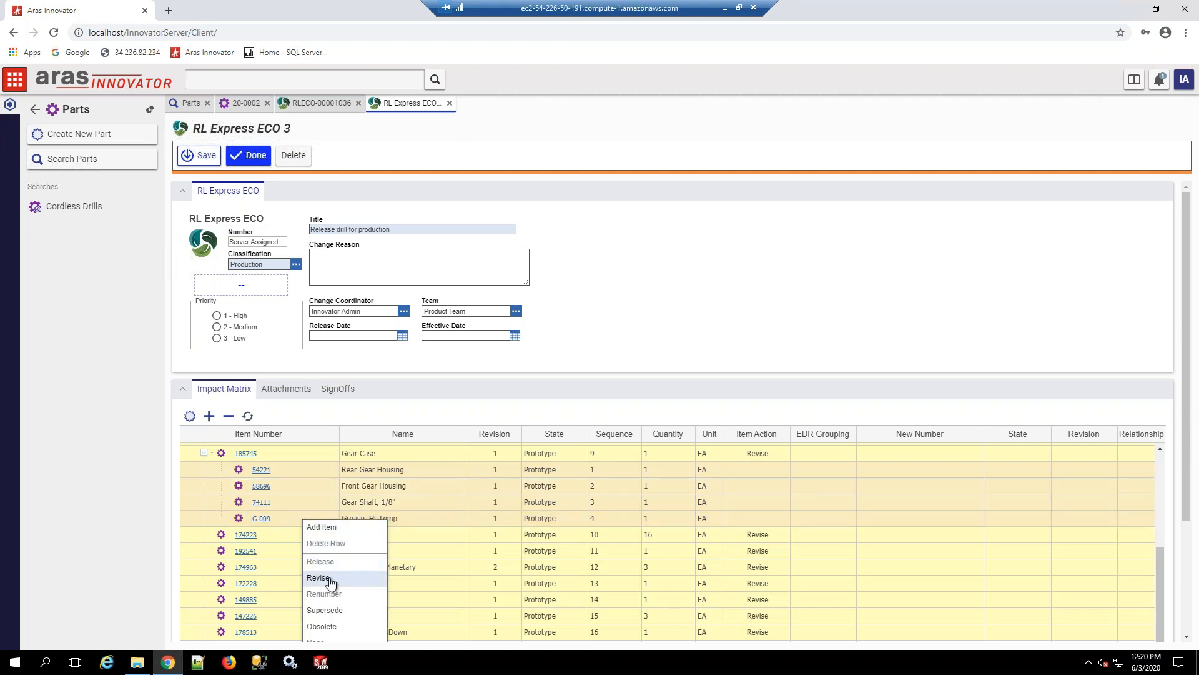
{"action": "left_click", "coordinate": [383, 578]}
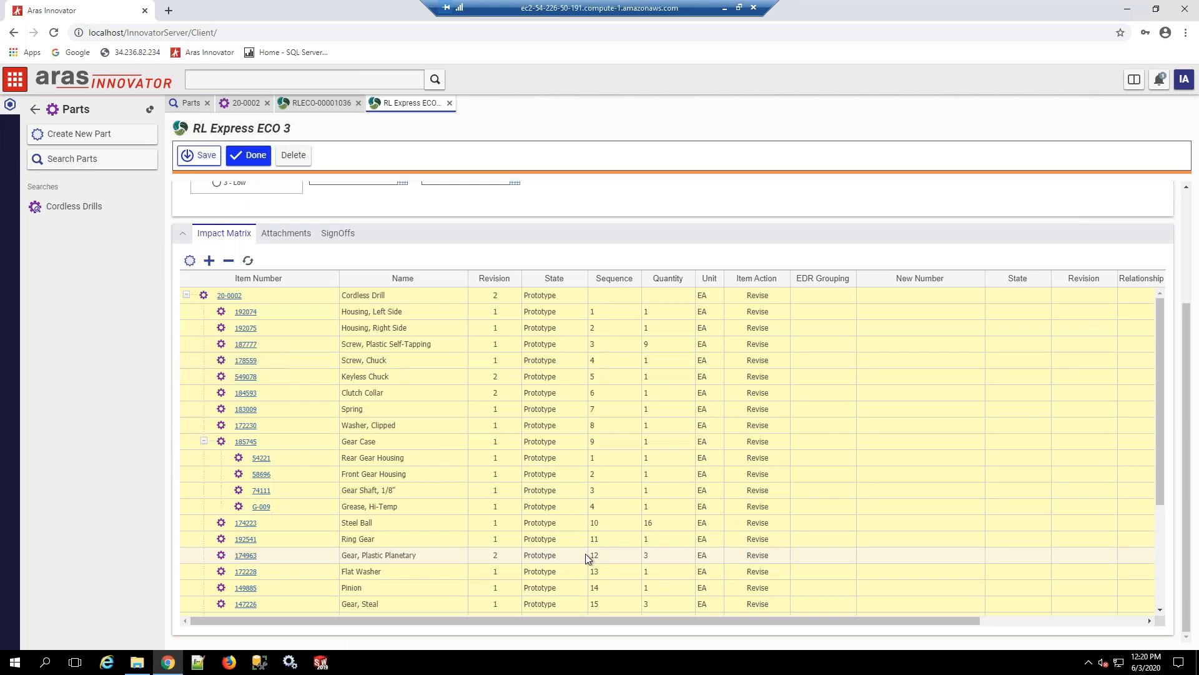
{"action": "scroll", "coordinate": [586, 554], "scroll_direction": "down", "scroll_amount": 3}
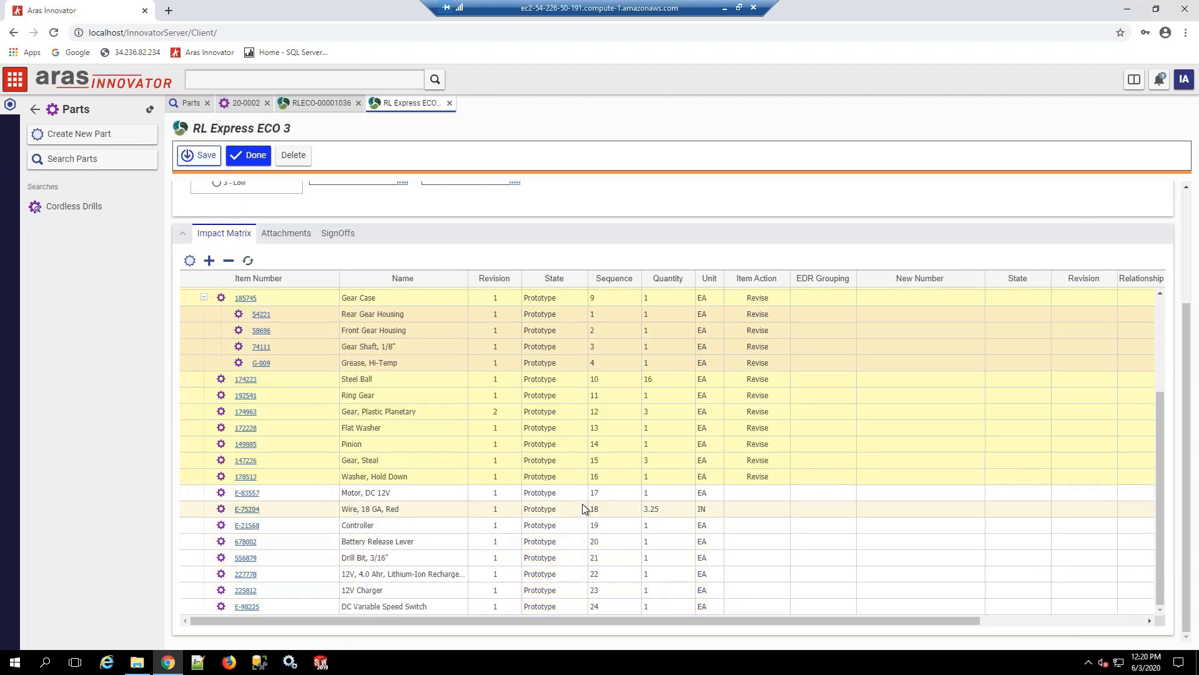
{"action": "scroll", "coordinate": [582, 503], "scroll_direction": "up", "scroll_amount": 3}
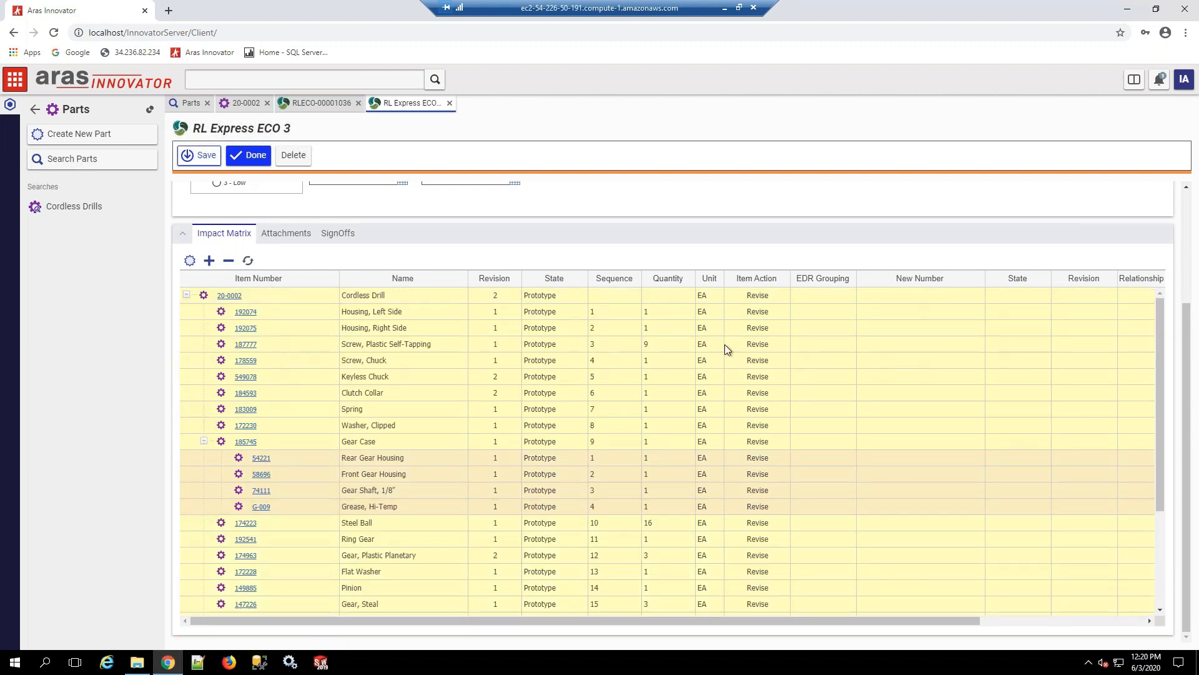
{"action": "scroll", "coordinate": [716, 569], "scroll_direction": "down", "scroll_amount": 3}
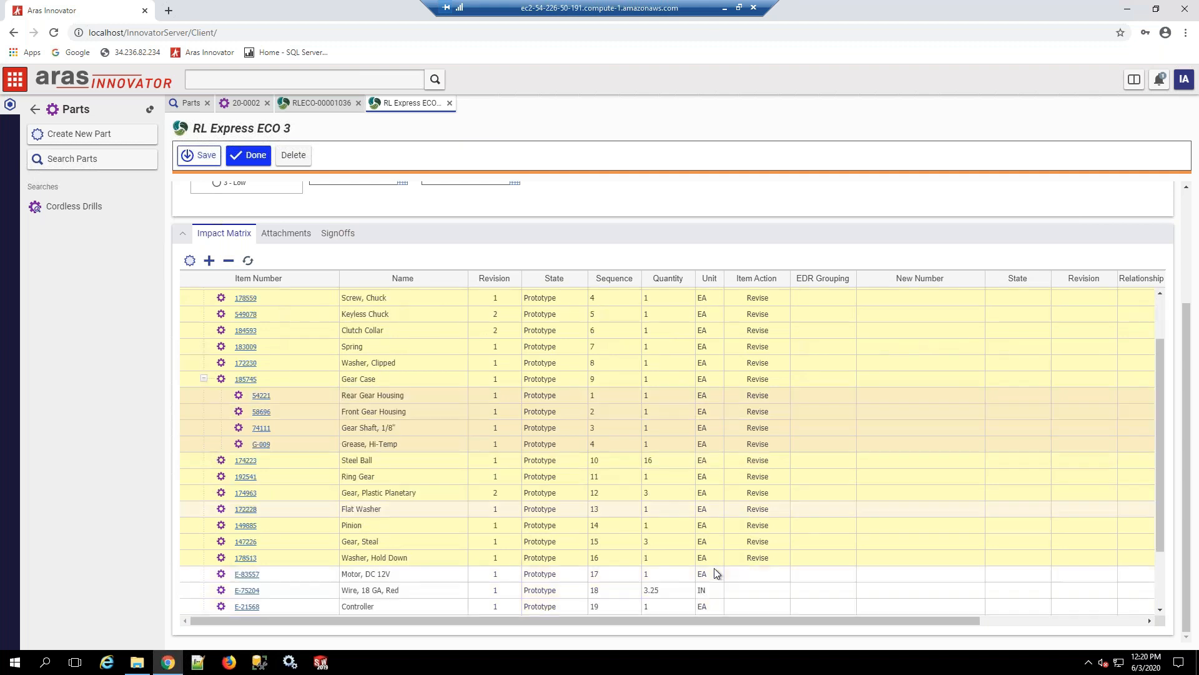
Step: Set the item action to Revise for the components from Motor, DC 12V to DC Variable Speed Switch, and save the ECO
{"action": "left_click", "coordinate": [295, 500]}
{"action": "left_click", "coordinate": [283, 605], "text": "shift"}
{"action": "right_click", "coordinate": [284, 606]}
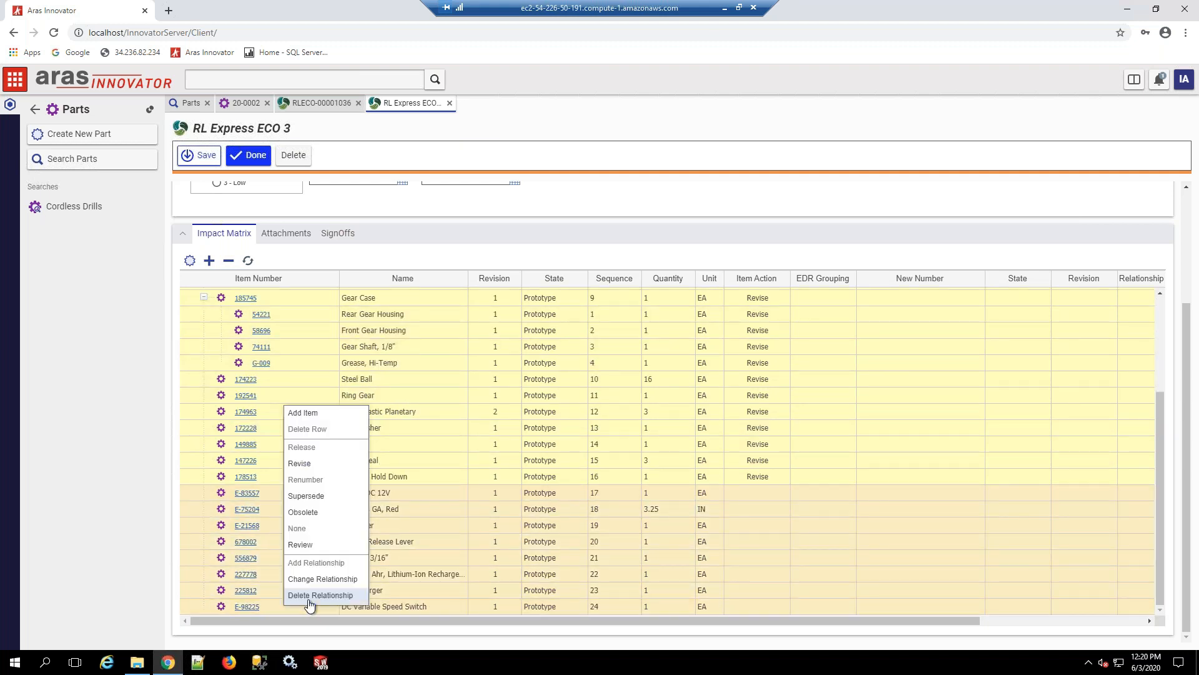
{"action": "left_click", "coordinate": [312, 464]}
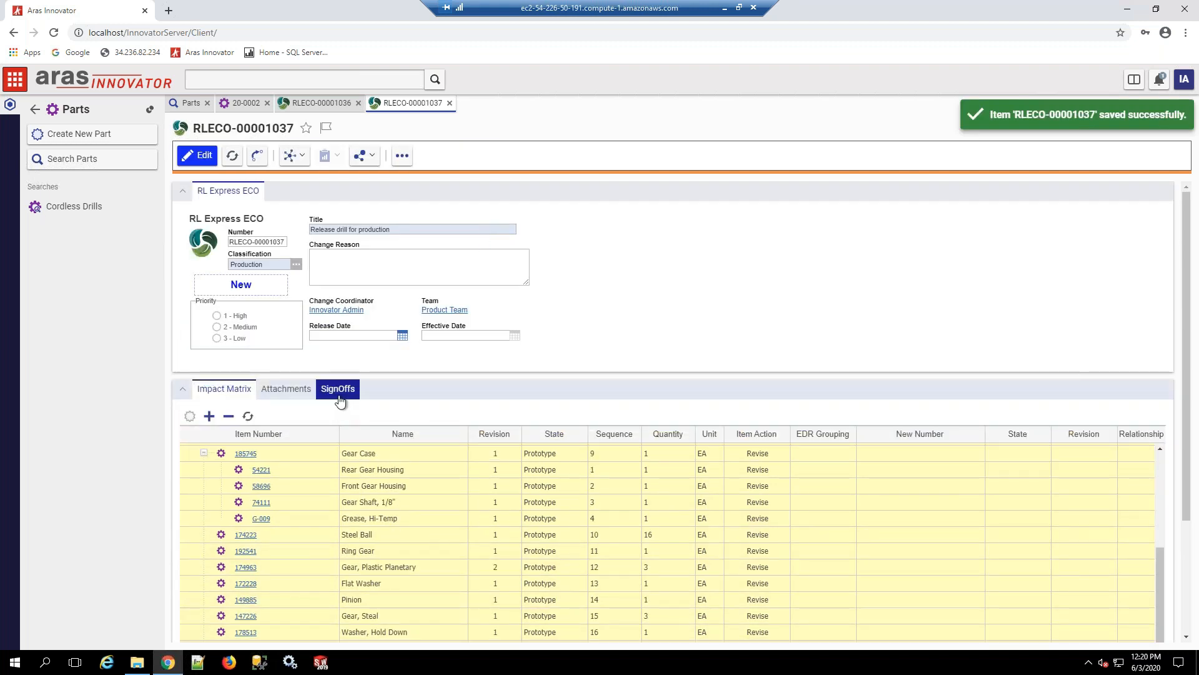
Step: Complete the Submit ECO sign-off with the vote Submit to Planning
{"action": "left_click", "coordinate": [338, 396]}
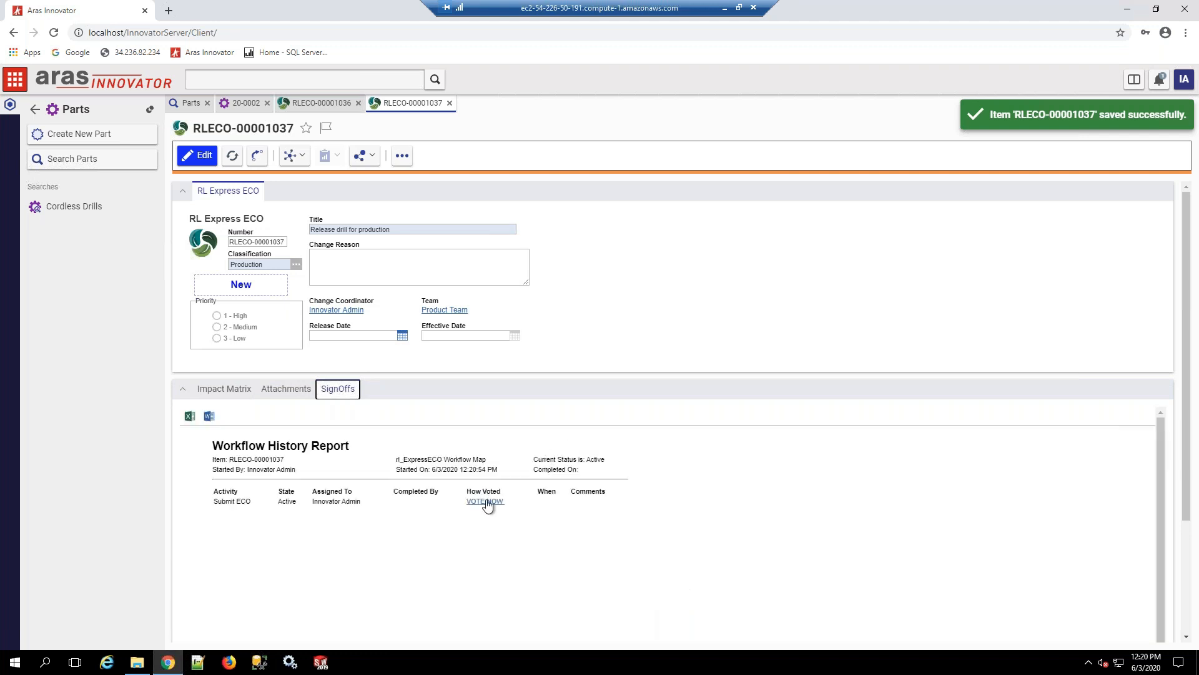
{"action": "left_click", "coordinate": [486, 502]}
{"action": "left_click", "coordinate": [600, 435]}
{"action": "left_click", "coordinate": [575, 445]}
{"action": "left_click", "coordinate": [618, 530]}
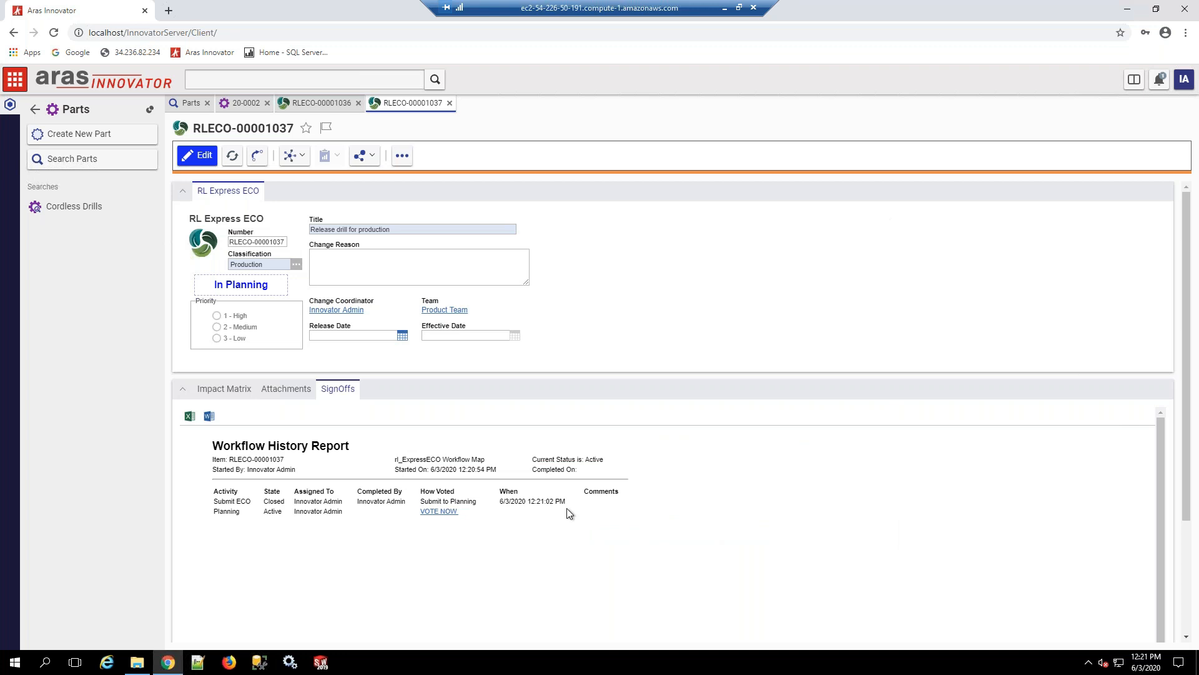
Step: Complete the Planning sign-off with the vote Start Work and review the new revisions in the impact matrix
{"action": "left_click", "coordinate": [454, 511]}
{"action": "left_click", "coordinate": [612, 436]}
{"action": "left_click", "coordinate": [572, 454]}
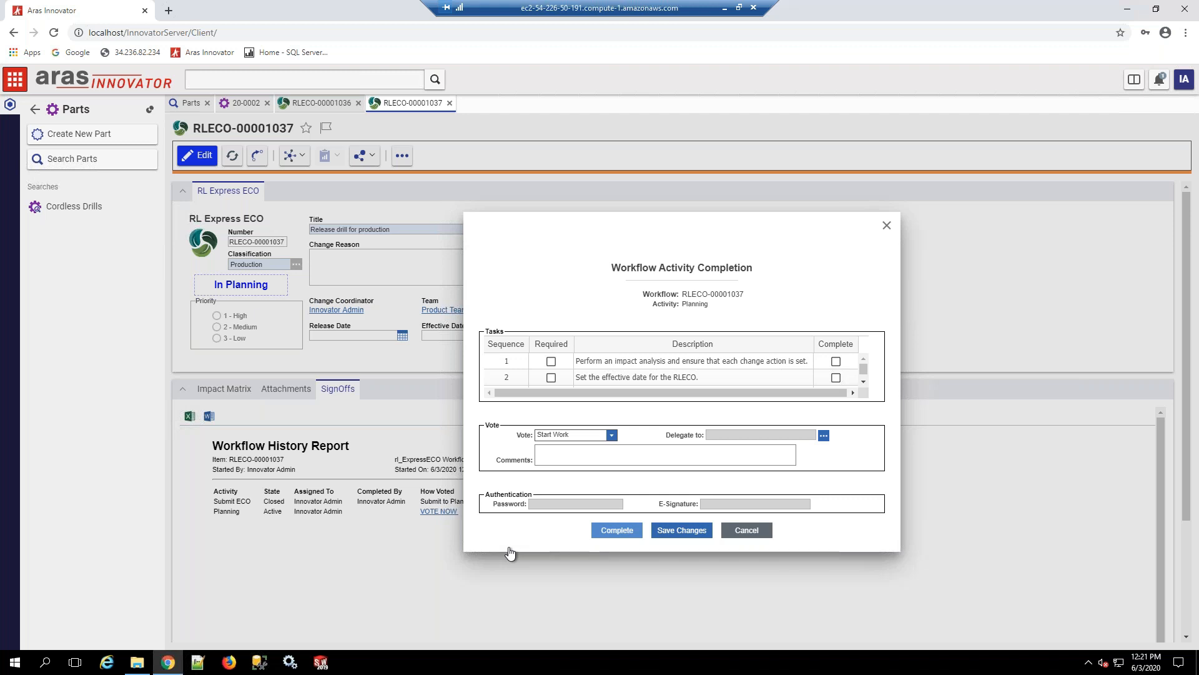
{"action": "left_click", "coordinate": [617, 530]}
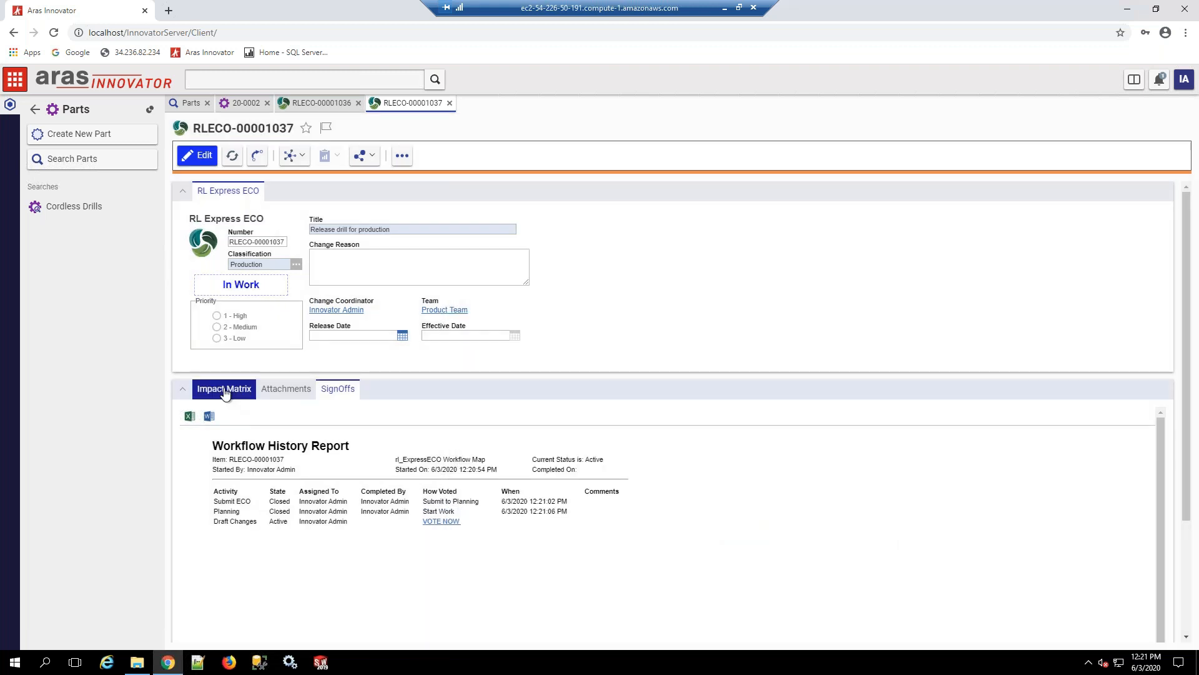
{"action": "left_click", "coordinate": [224, 388]}
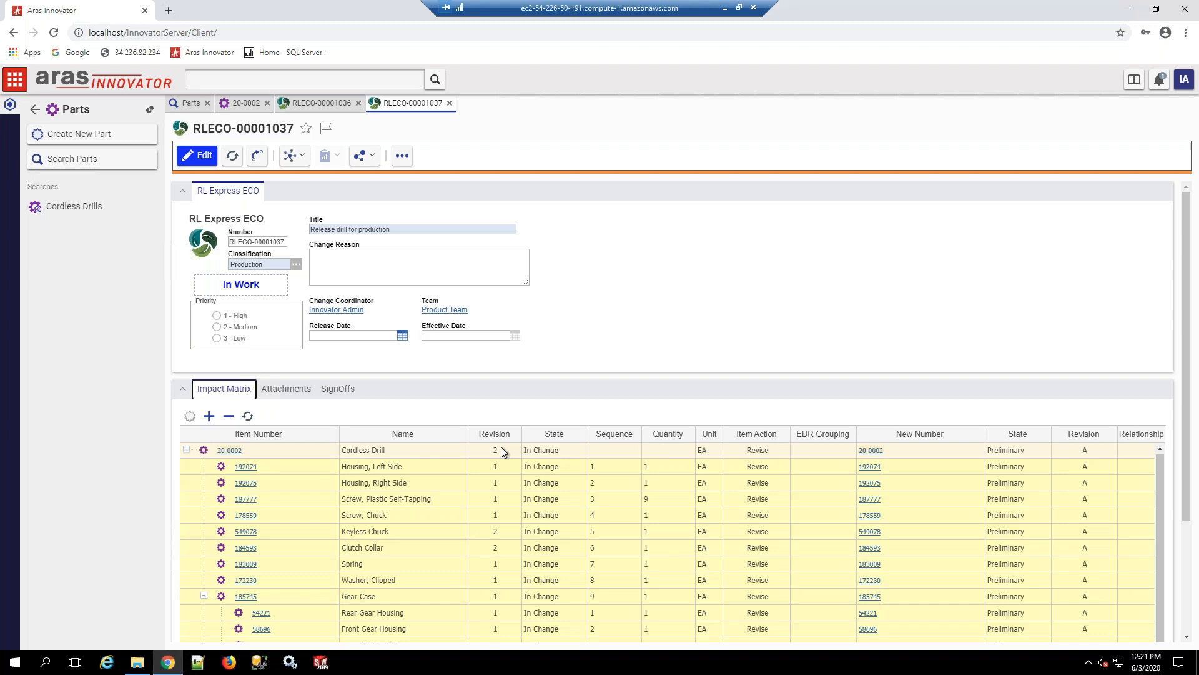
{"action": "scroll", "coordinate": [1096, 571], "scroll_direction": "down", "scroll_amount": 3}
{"action": "scroll", "coordinate": [1095, 571], "scroll_direction": "up", "scroll_amount": 3}
Step: Complete the Draft Changes sign-off to release the production ECO
{"action": "left_click", "coordinate": [340, 390]}
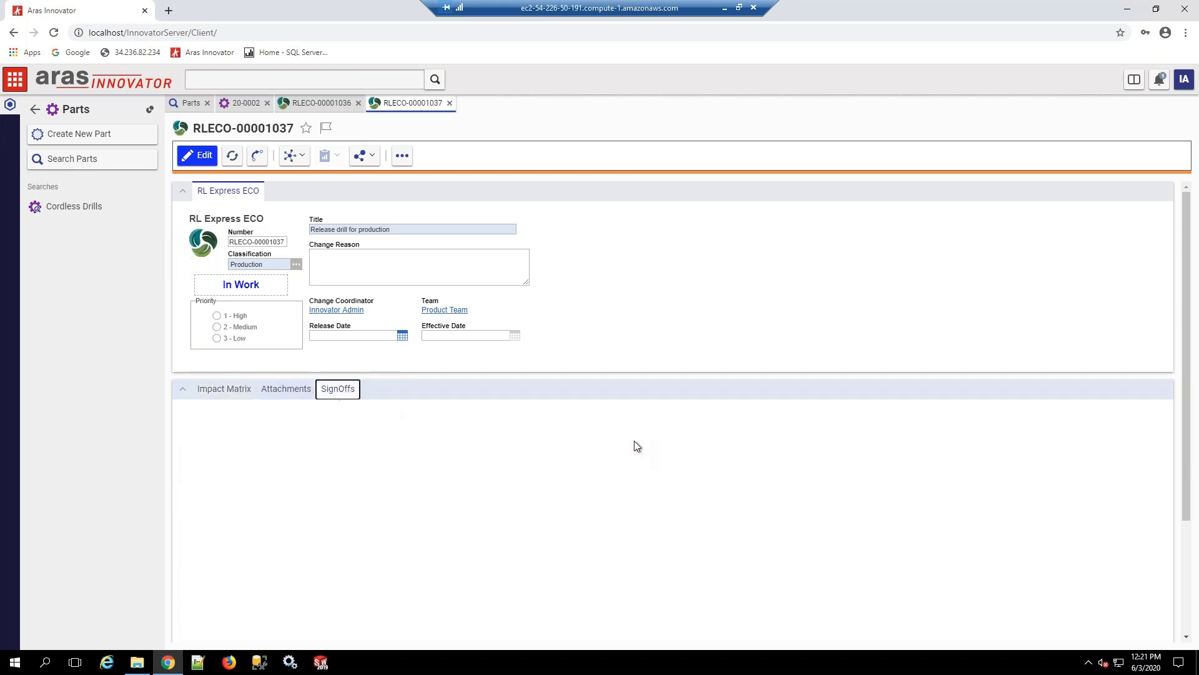
{"action": "left_click", "coordinate": [441, 521]}
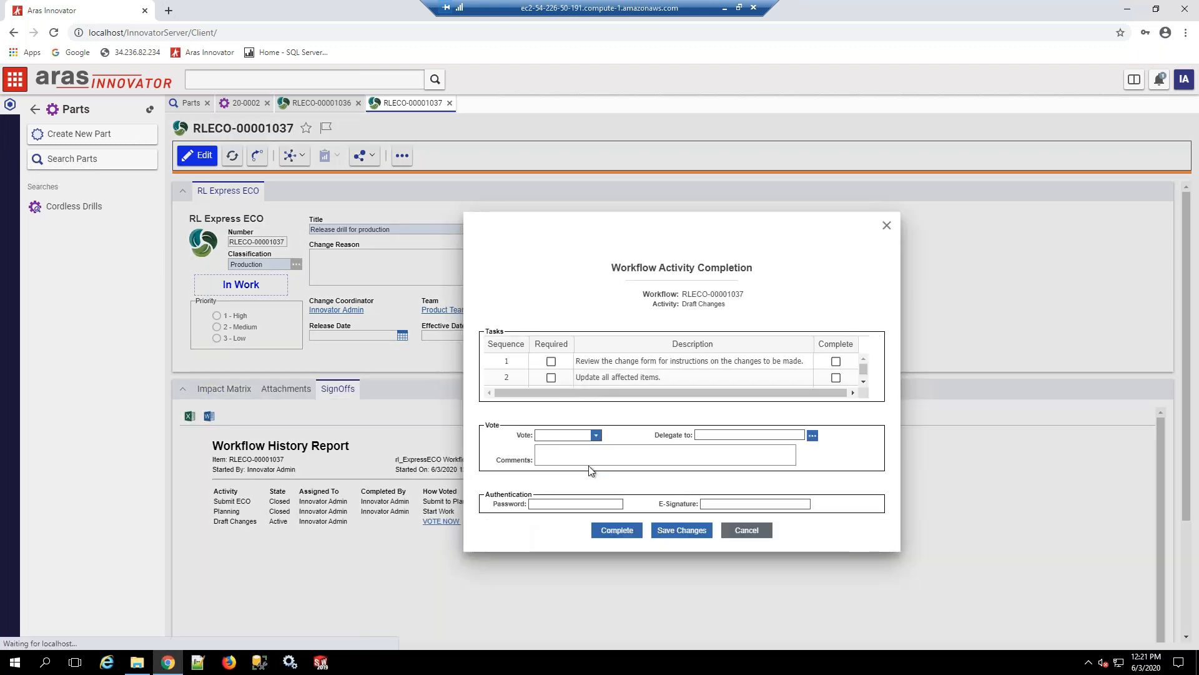
{"action": "left_click", "coordinate": [595, 436]}
{"action": "left_click", "coordinate": [558, 446]}
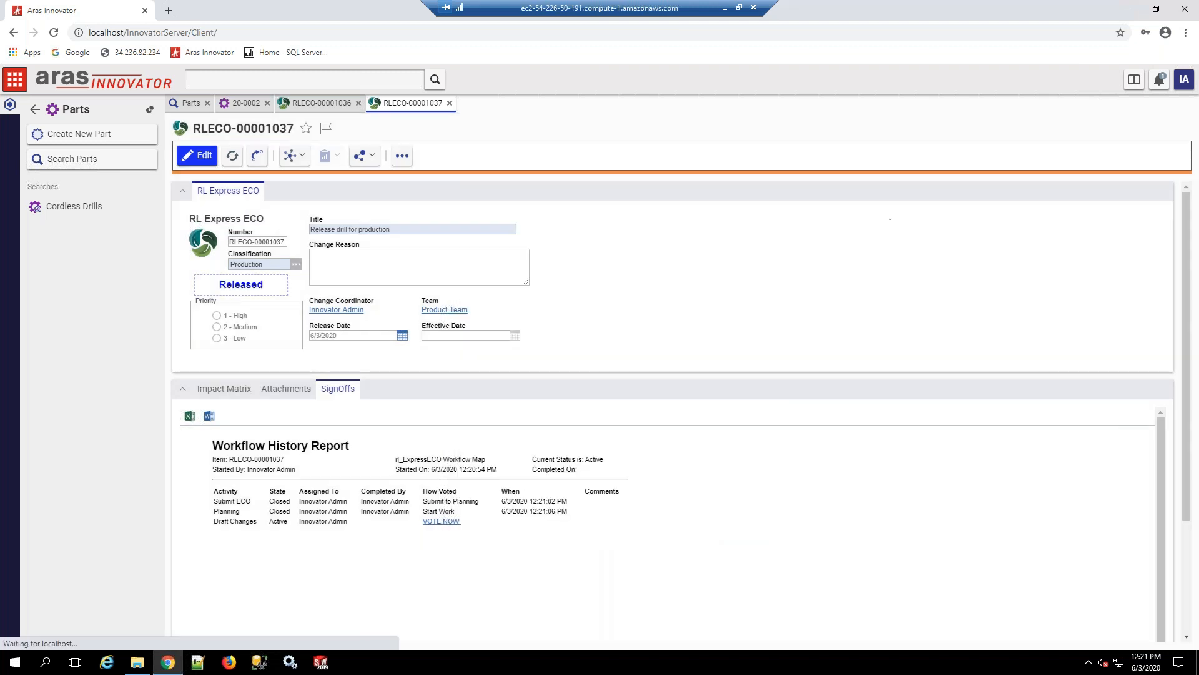
Step: Open the new revision of part 20-0002 from the impact matrix and review its item versions
{"action": "left_click", "coordinate": [224, 389]}
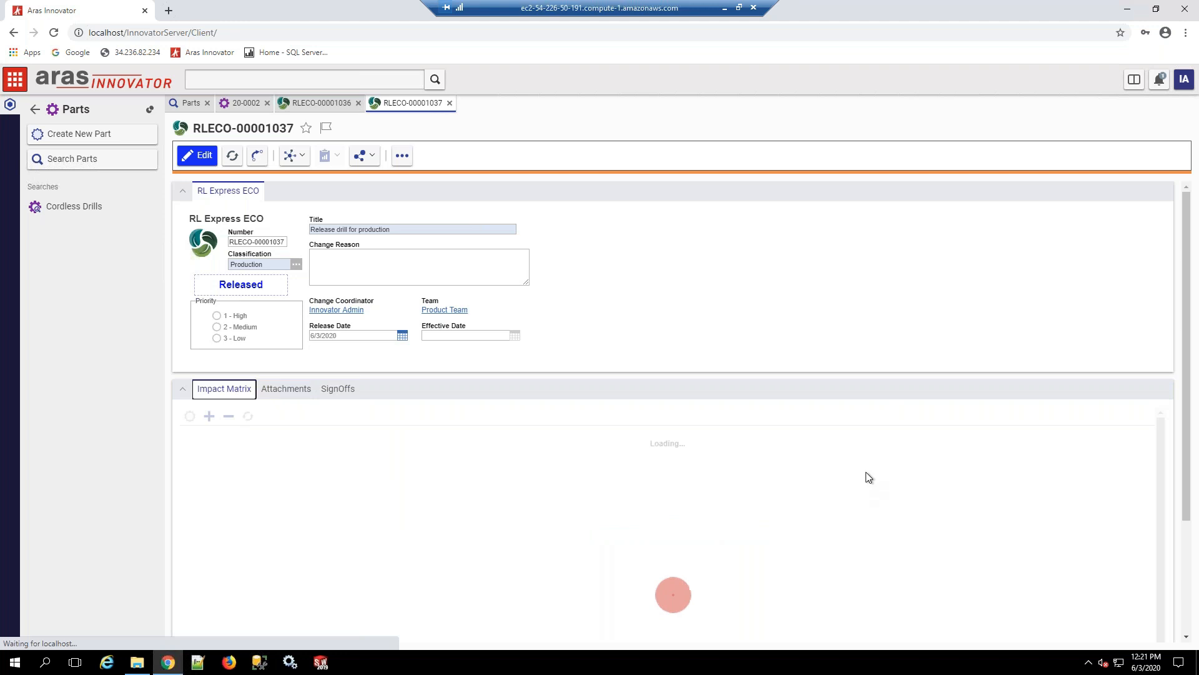
{"action": "left_click", "coordinate": [875, 451]}
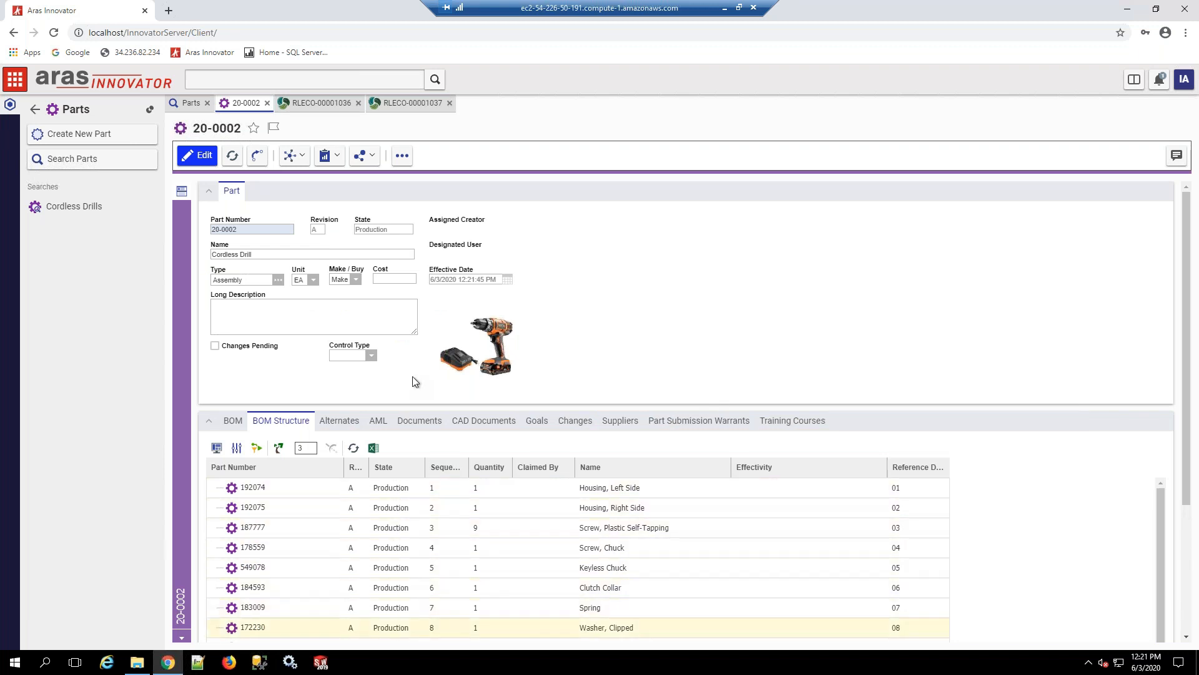
{"action": "left_click", "coordinate": [295, 156]}
{"action": "left_click", "coordinate": [307, 248]}
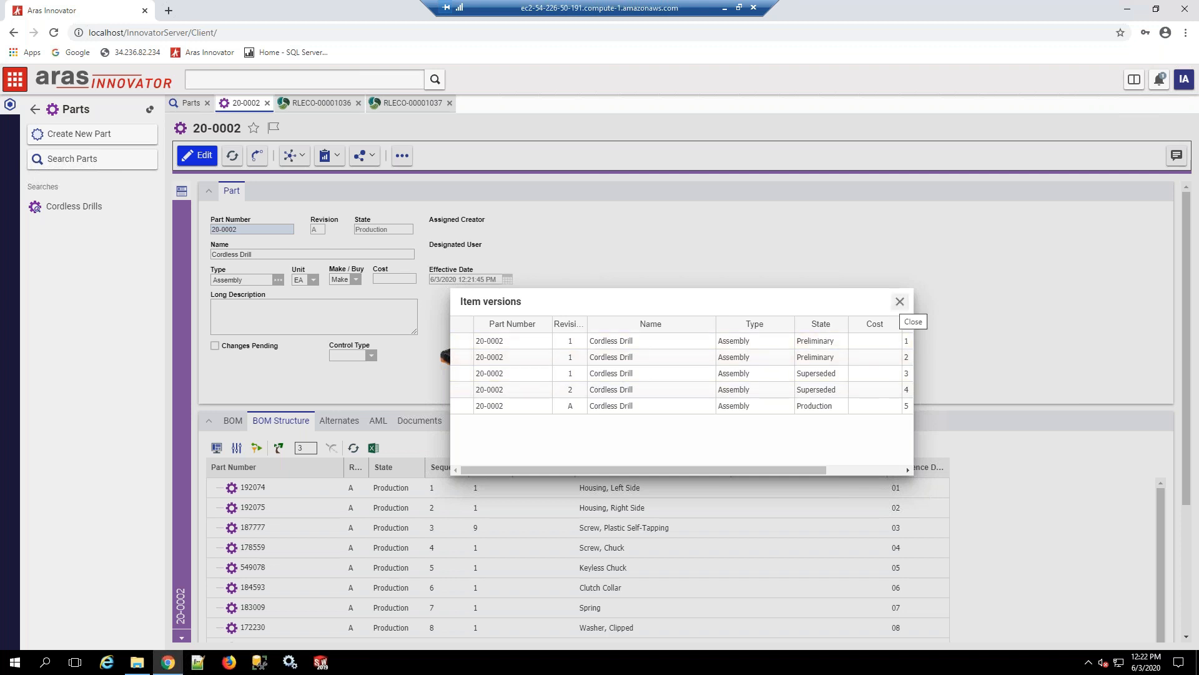
{"action": "left_click", "coordinate": [903, 303]}
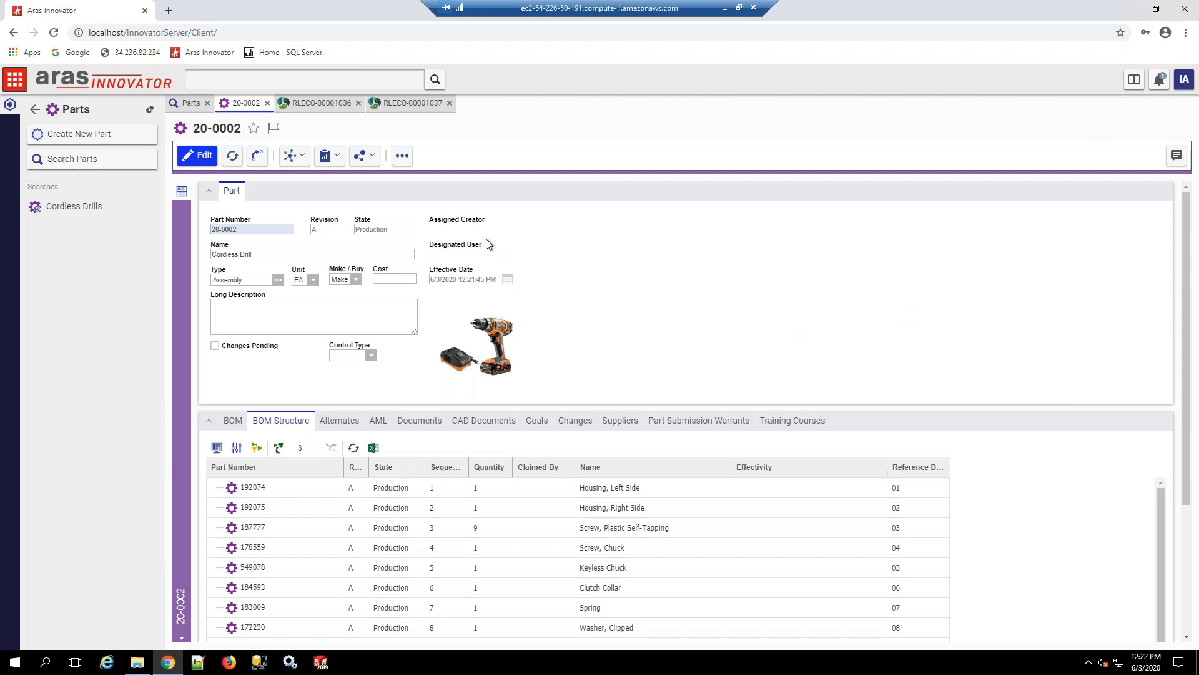
Step: Close both open ECOs and open part 147226, Gear, Steal, from the Cordless Drill's BOM
{"action": "left_click", "coordinate": [450, 104]}
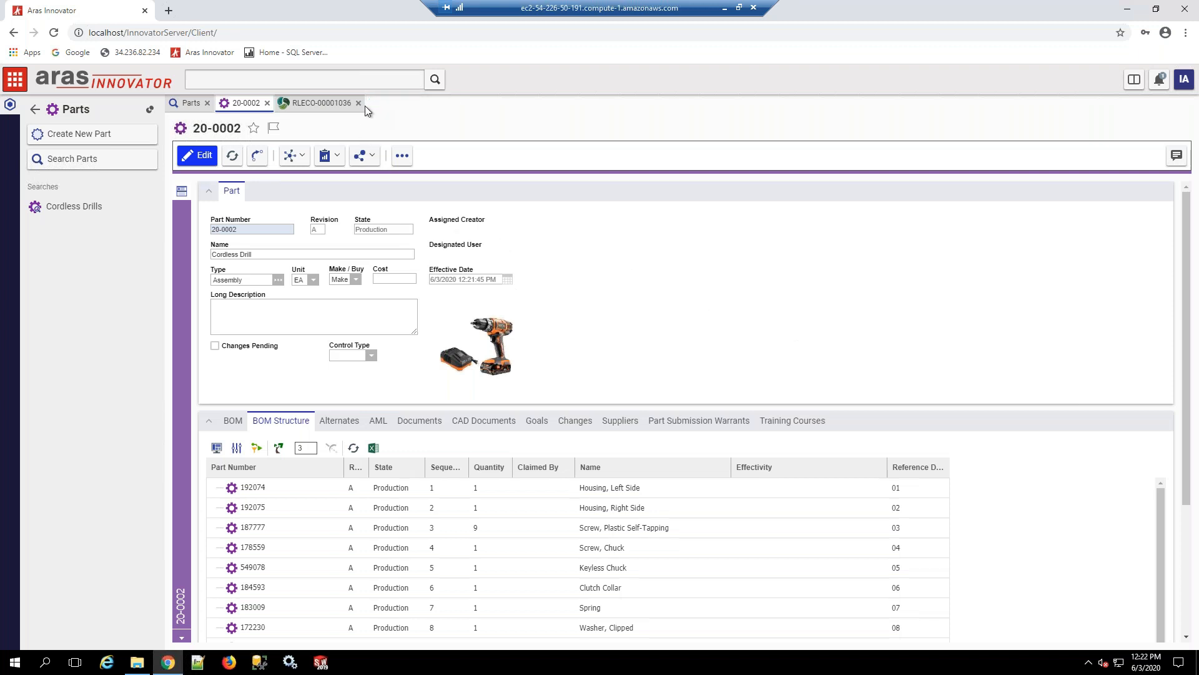
{"action": "left_click", "coordinate": [359, 103]}
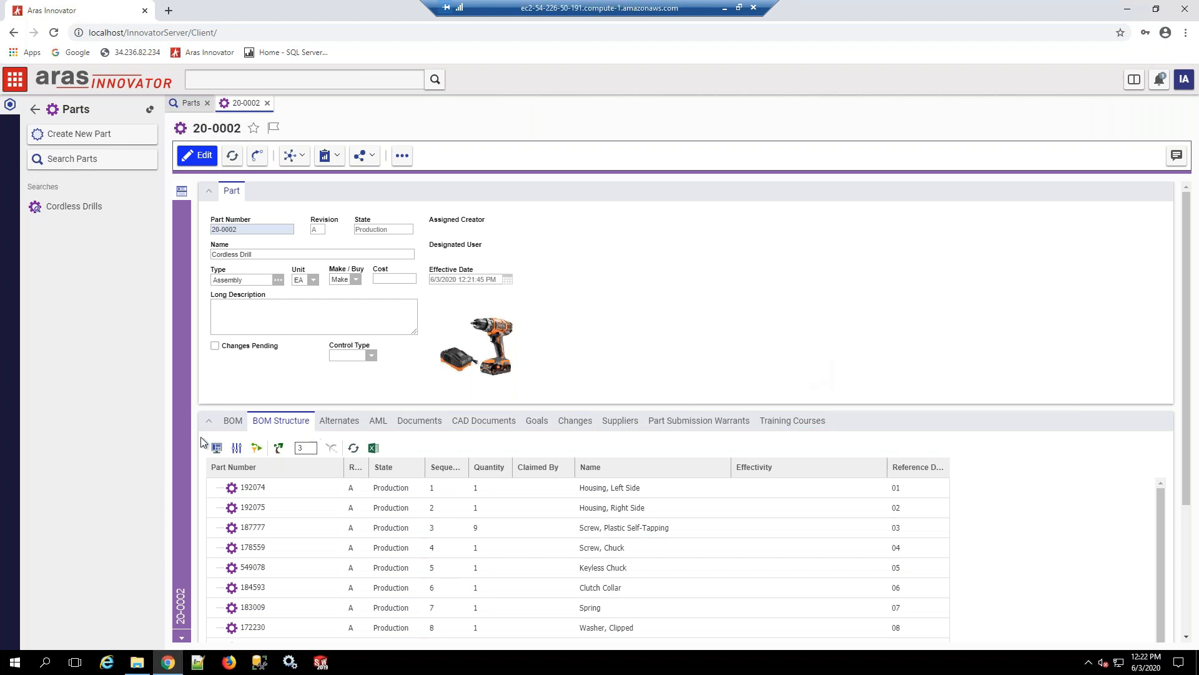
{"action": "left_click", "coordinate": [231, 422]}
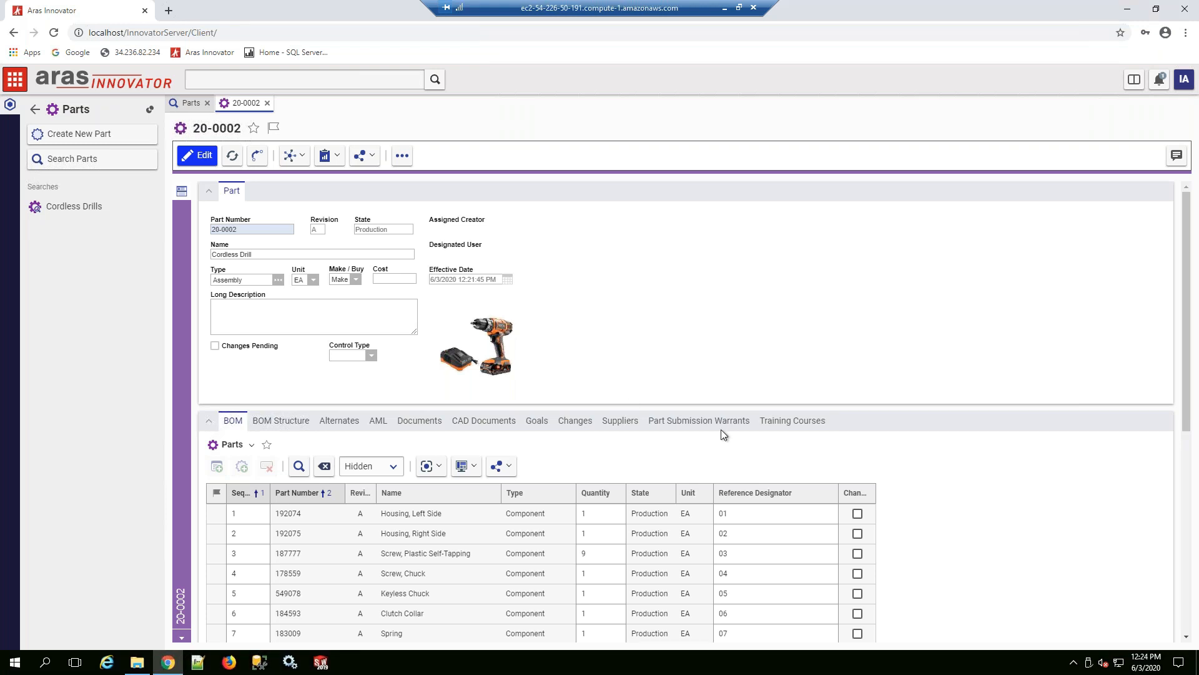
{"action": "scroll", "coordinate": [990, 476], "scroll_direction": "down", "scroll_amount": 1}
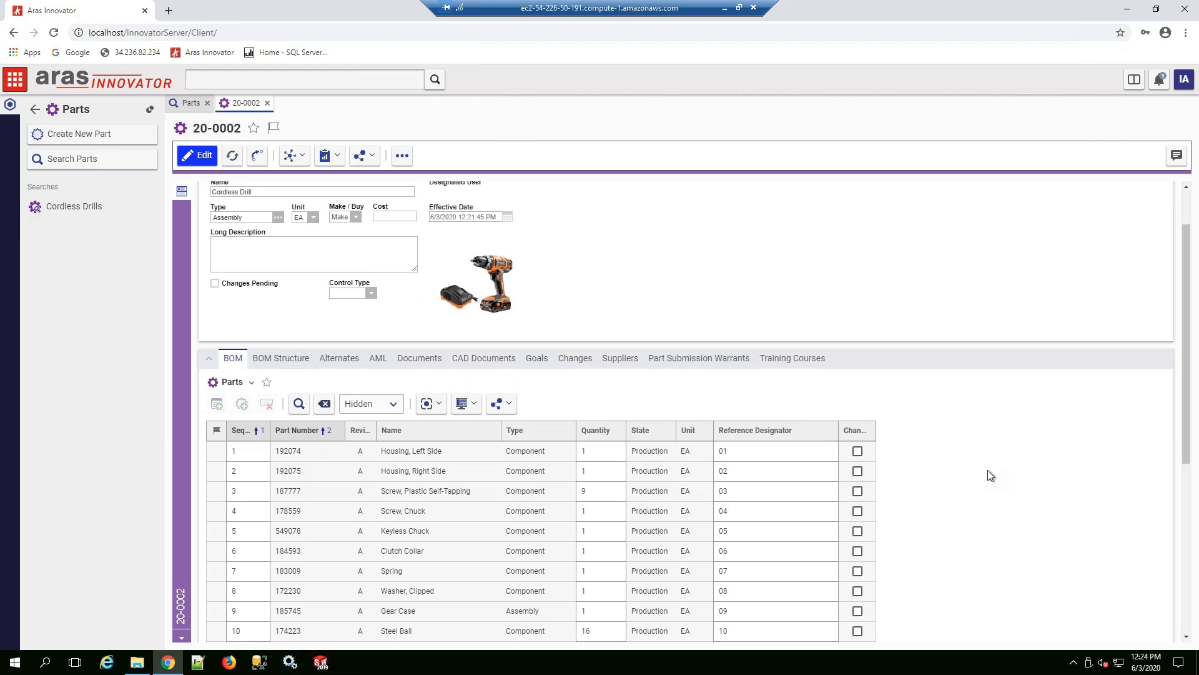
{"action": "scroll", "coordinate": [988, 470], "scroll_direction": "down", "scroll_amount": 2}
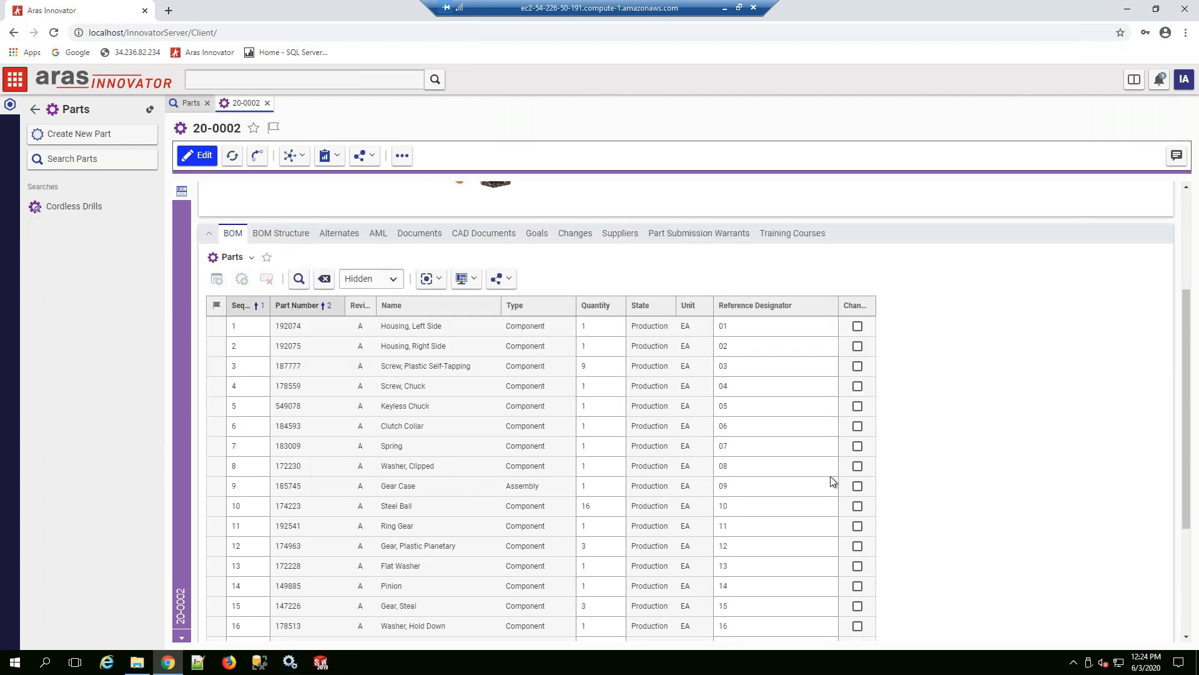
{"action": "scroll", "coordinate": [832, 480], "scroll_direction": "down", "scroll_amount": 1}
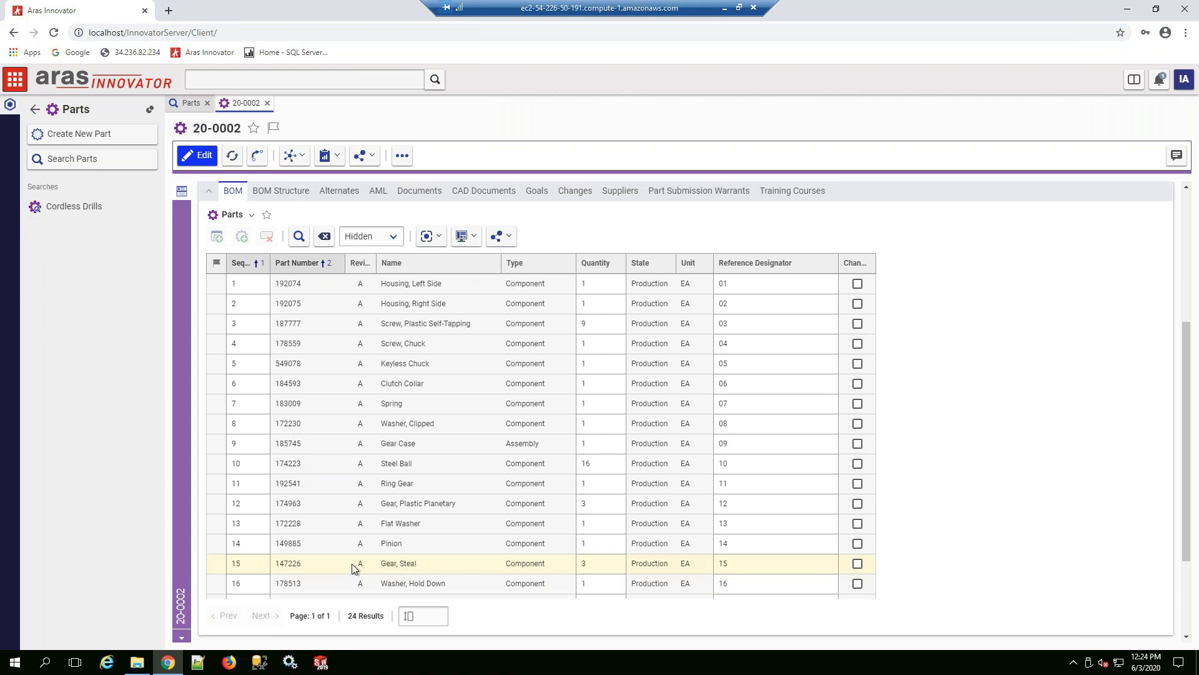
{"action": "double_click", "coordinate": [422, 563]}
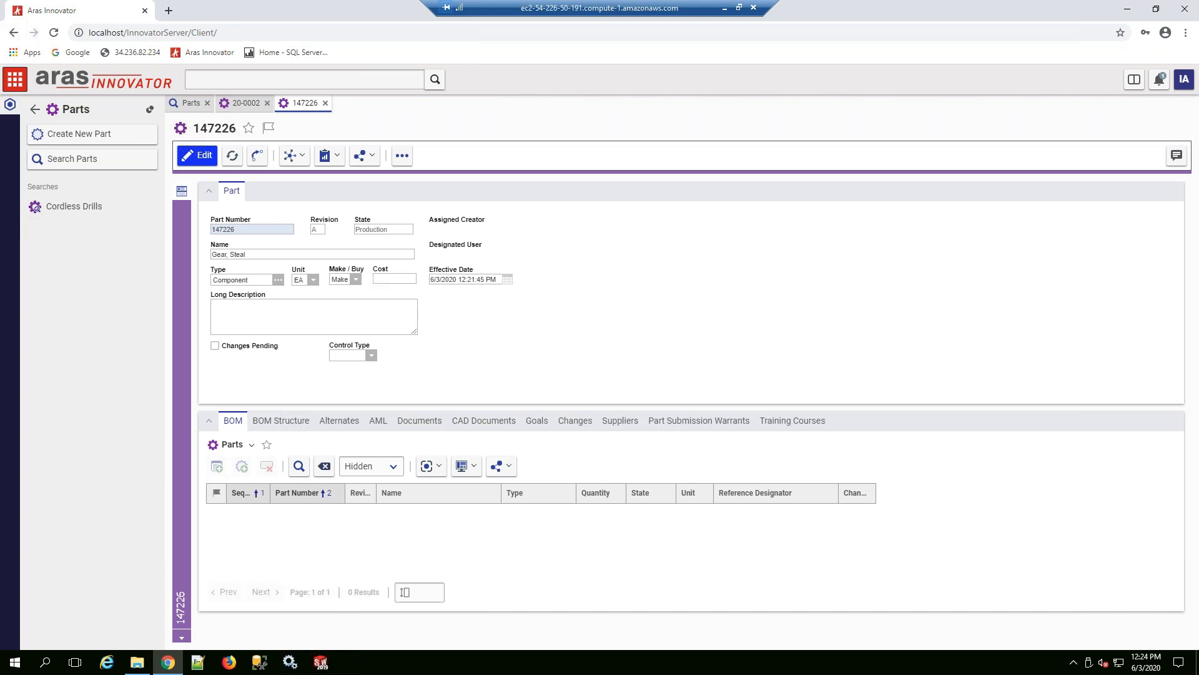
Step: Add part 147226 to a new RL Express ECO
{"action": "left_click", "coordinate": [403, 159]}
{"action": "left_click", "coordinate": [405, 161]}
{"action": "left_click", "coordinate": [405, 161]}
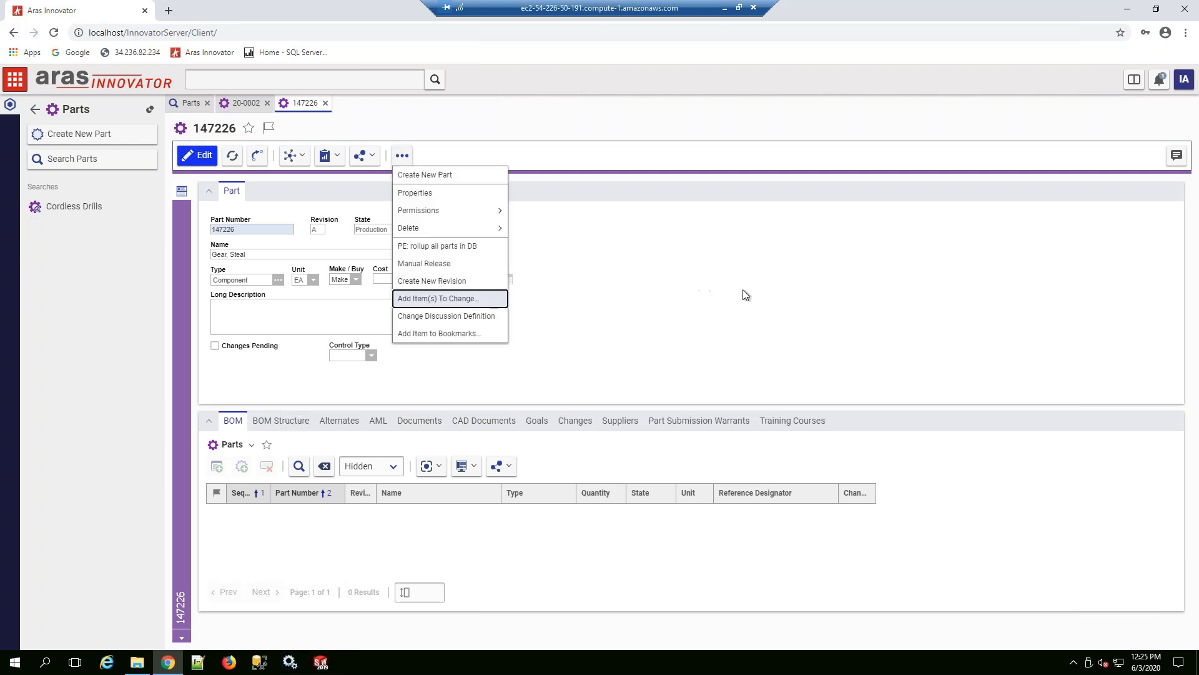
{"action": "key", "text": "Return"}
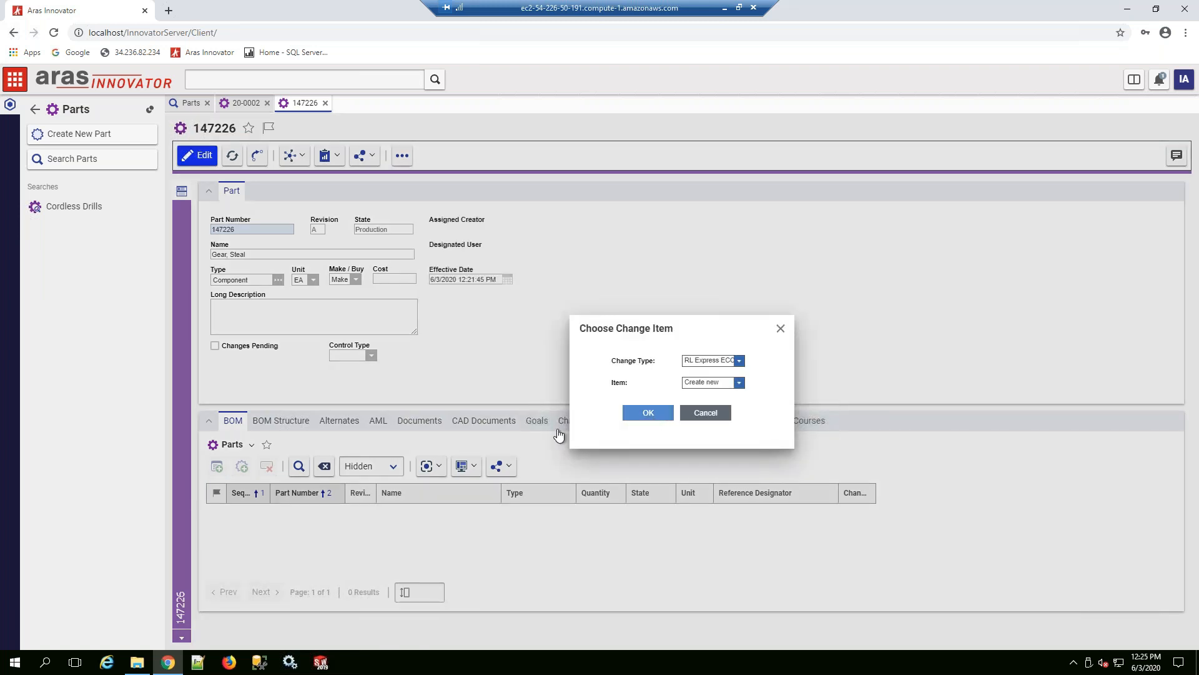
{"action": "left_click", "coordinate": [634, 415]}
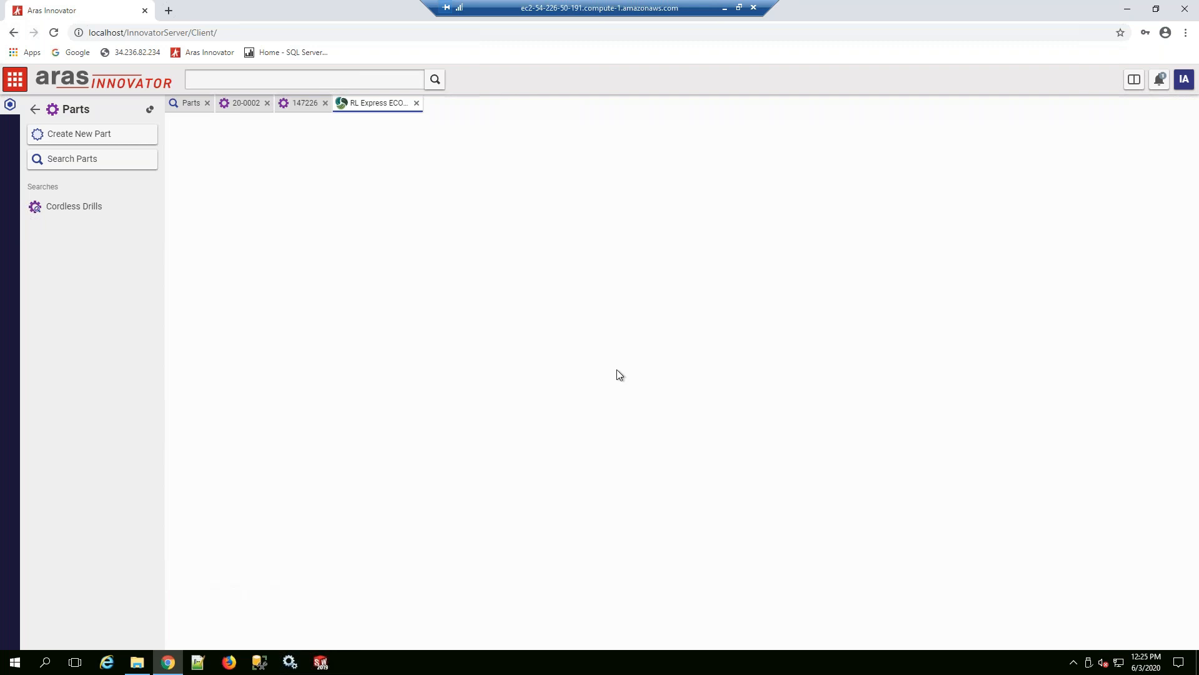
Step: Title the new ECO "Spelling correction" and set its classification to Quick Change
{"action": "left_click", "coordinate": [350, 229]}
{"action": "left_click", "coordinate": [350, 296]}
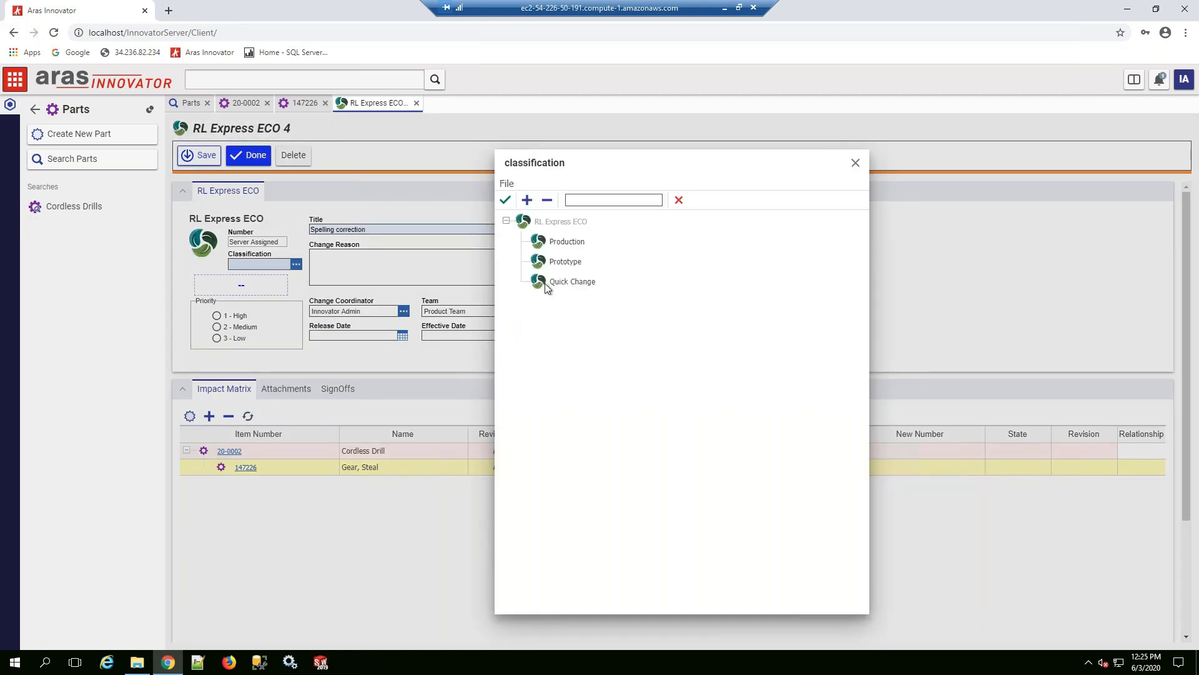
{"action": "left_click", "coordinate": [564, 285]}
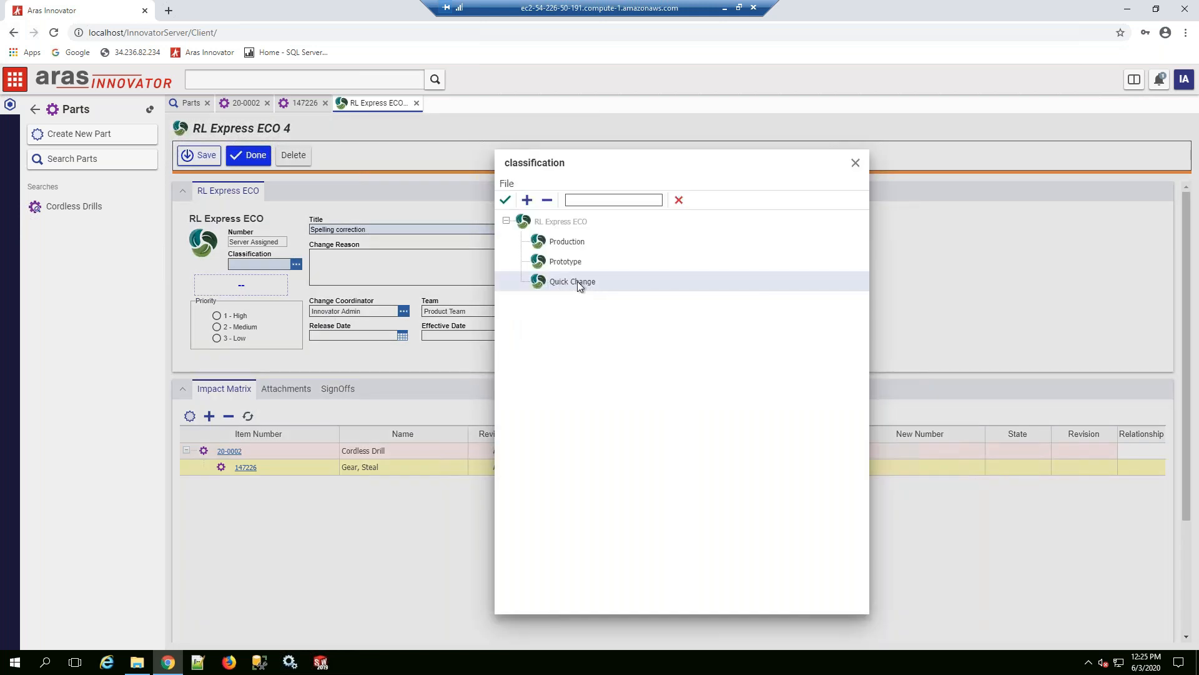
{"action": "left_click", "coordinate": [506, 200]}
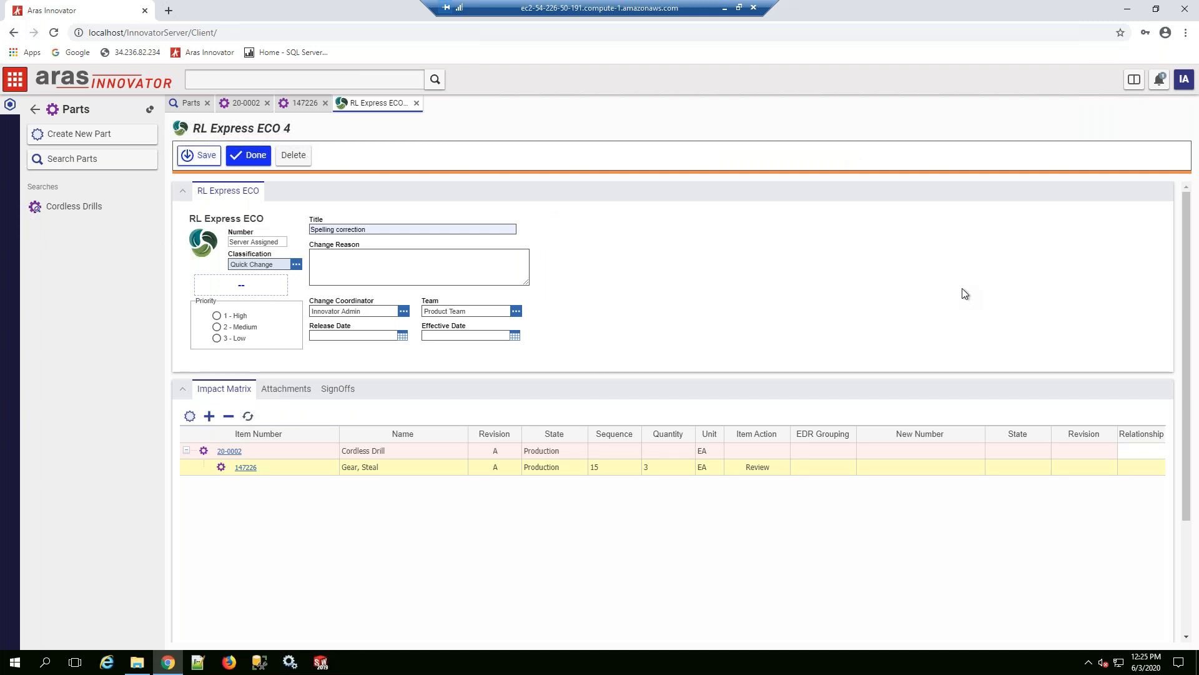
Step: Set the item action to Revise for Gear, Steal and save the ECO
{"action": "right_click", "coordinate": [351, 466]}
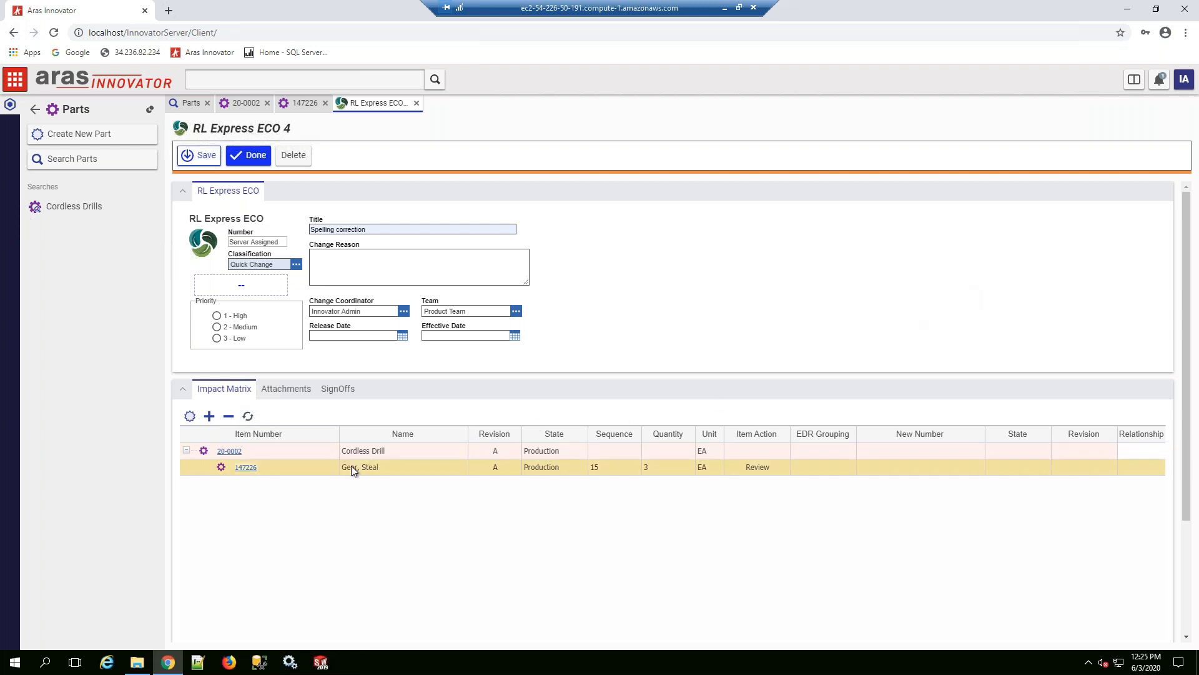
{"action": "left_click", "coordinate": [378, 527]}
{"action": "left_click", "coordinate": [255, 157]}
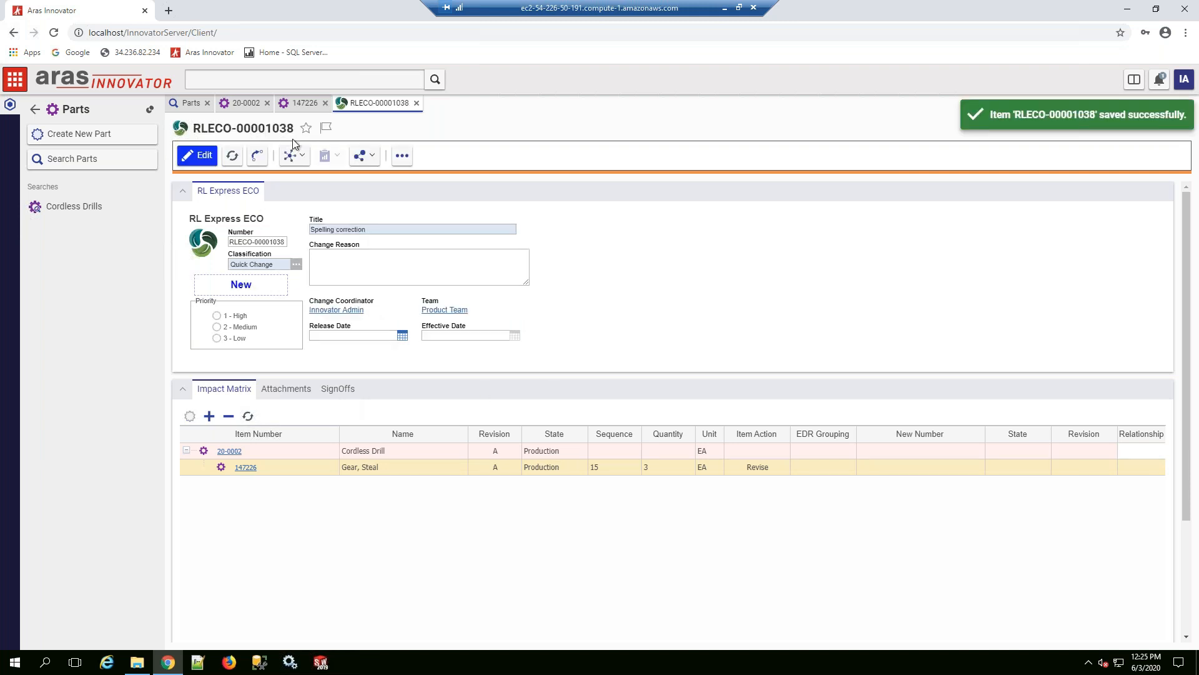
Step: Examine the quick change ECO's workflow map and close it
{"action": "left_click", "coordinate": [303, 159]}
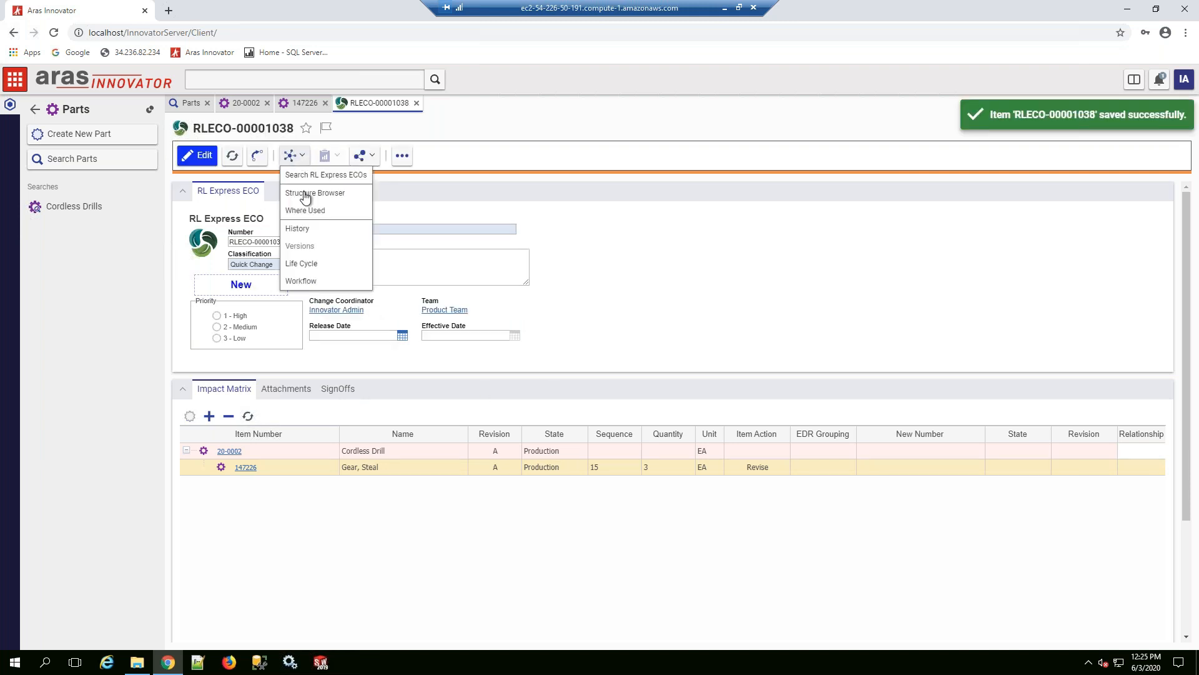
{"action": "left_click", "coordinate": [301, 281]}
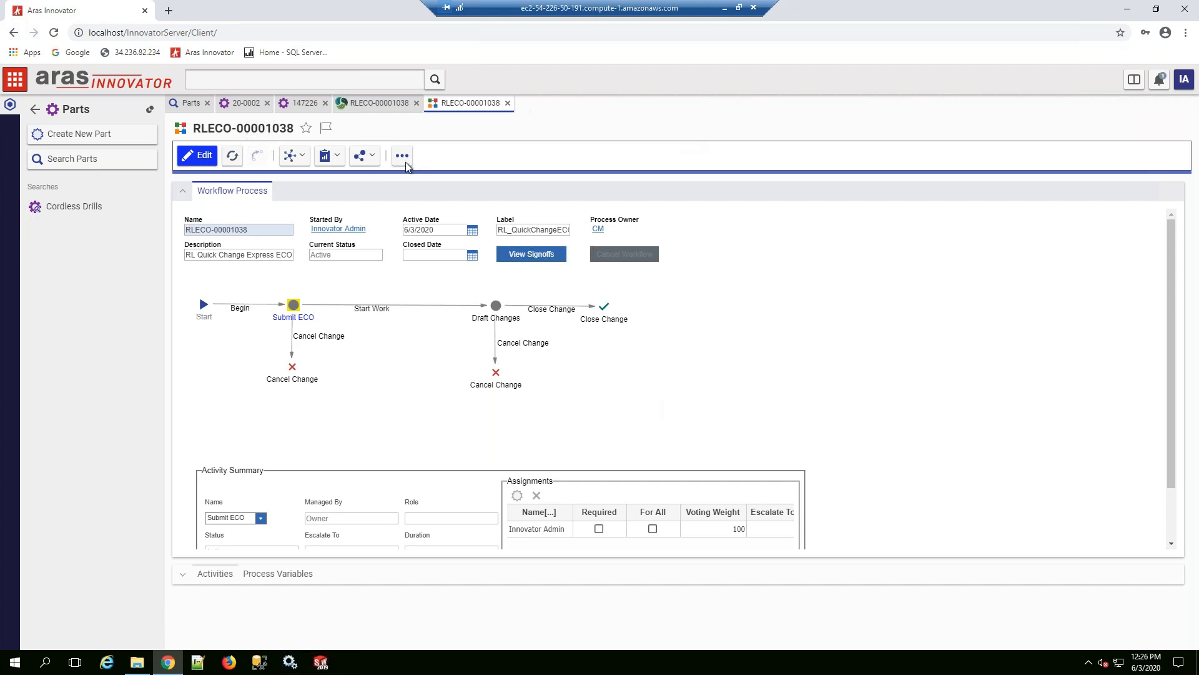
{"action": "left_click", "coordinate": [508, 103]}
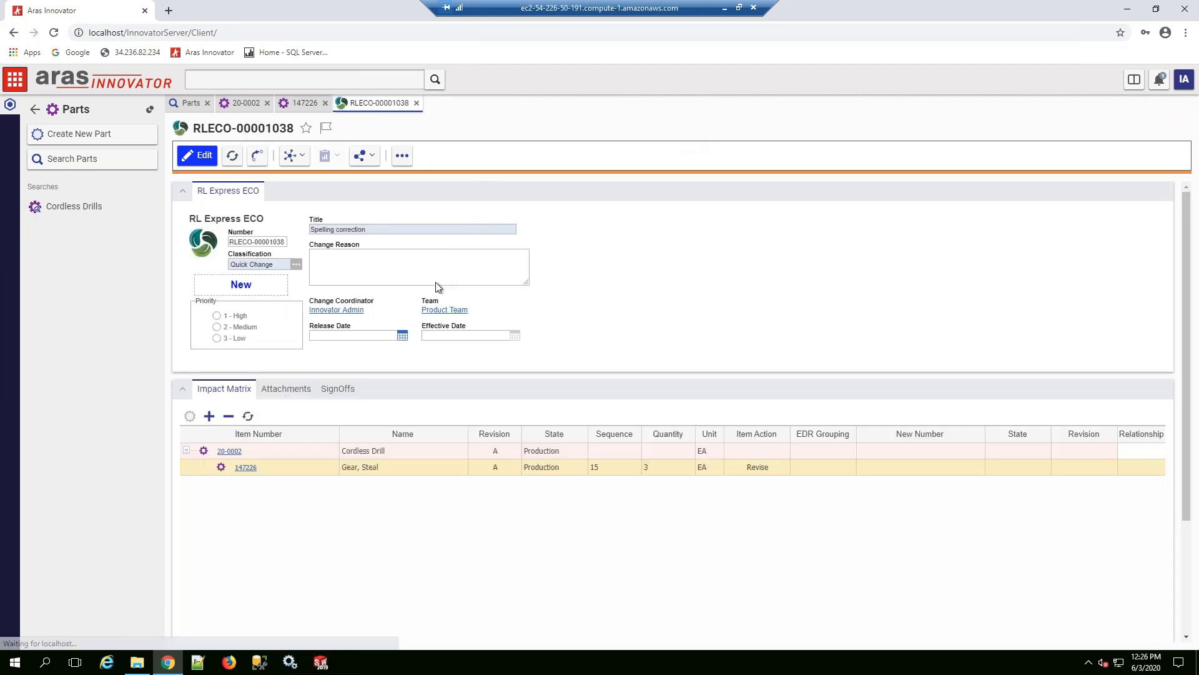
Step: Complete the quick change ECO's Submit ECO sign-off with the vote Start Work and return to the impact matrix
{"action": "left_click", "coordinate": [341, 390]}
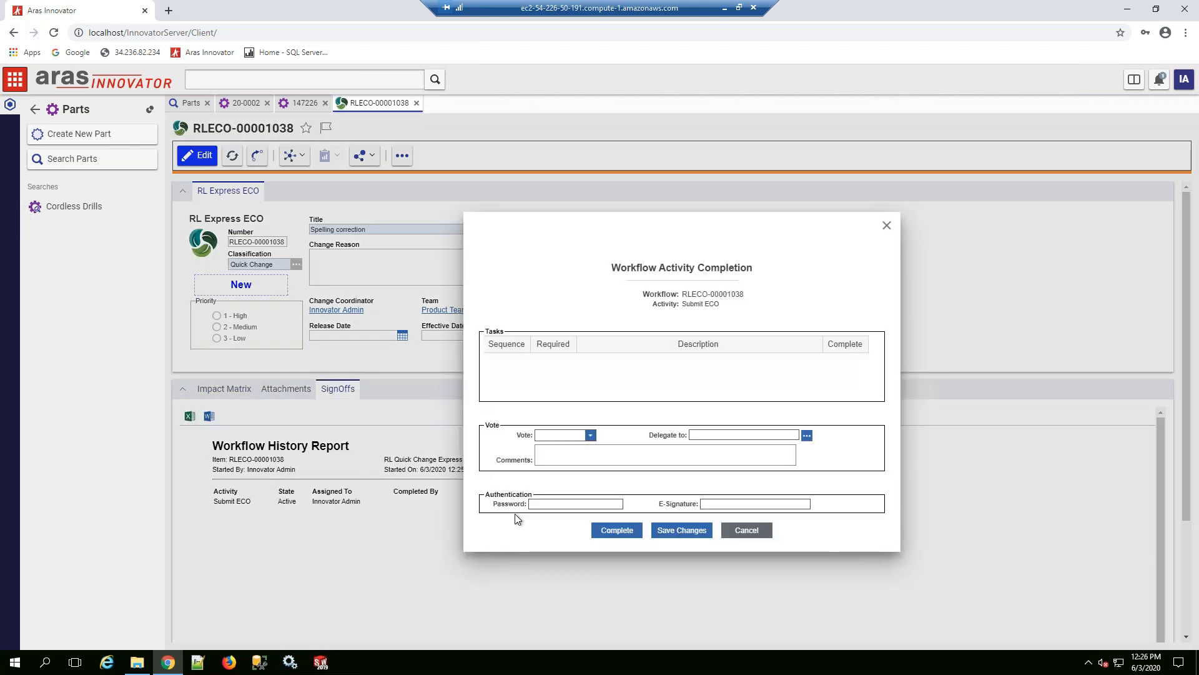
{"action": "left_click", "coordinate": [590, 435]}
{"action": "left_click", "coordinate": [568, 444]}
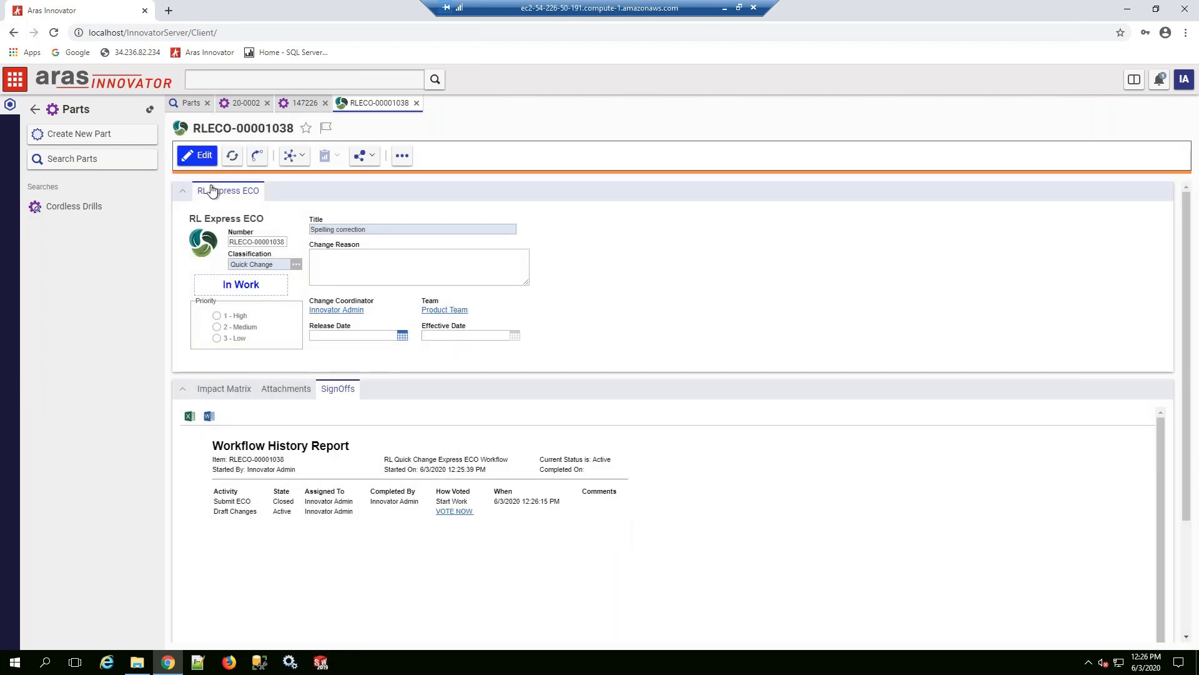
{"action": "left_click", "coordinate": [225, 389]}
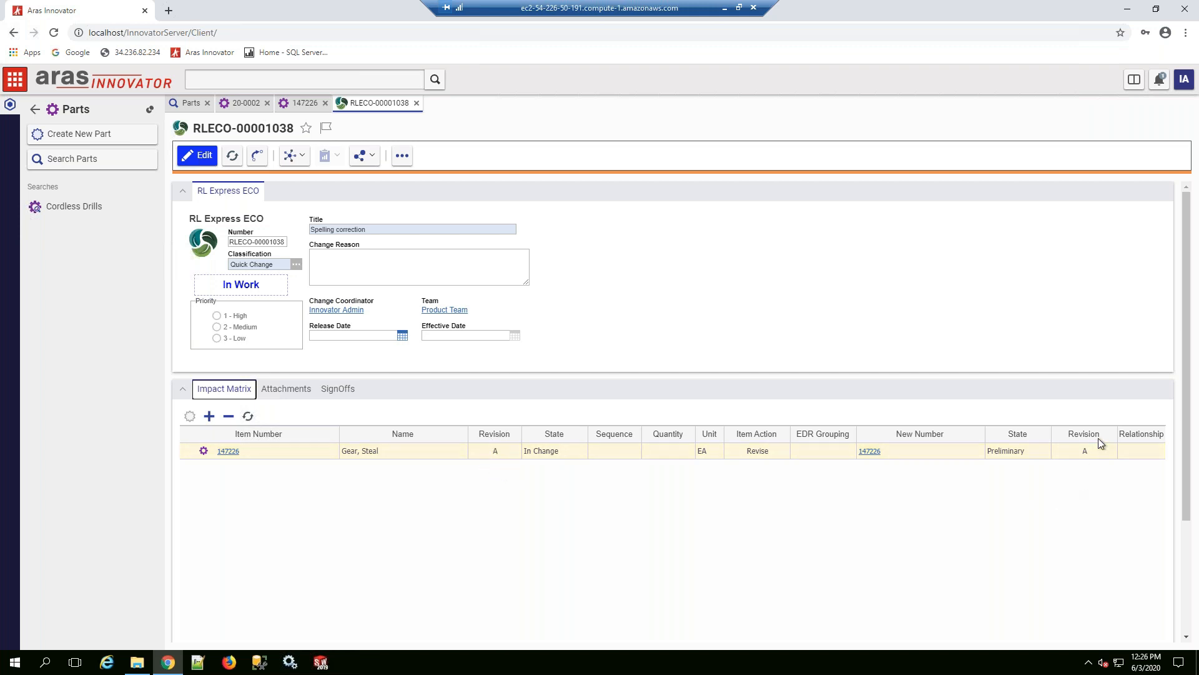
Step: Open the new version of part 147226 from the impact matrix, correct its name to "Gear, Steel" and save it
{"action": "left_click", "coordinate": [870, 452]}
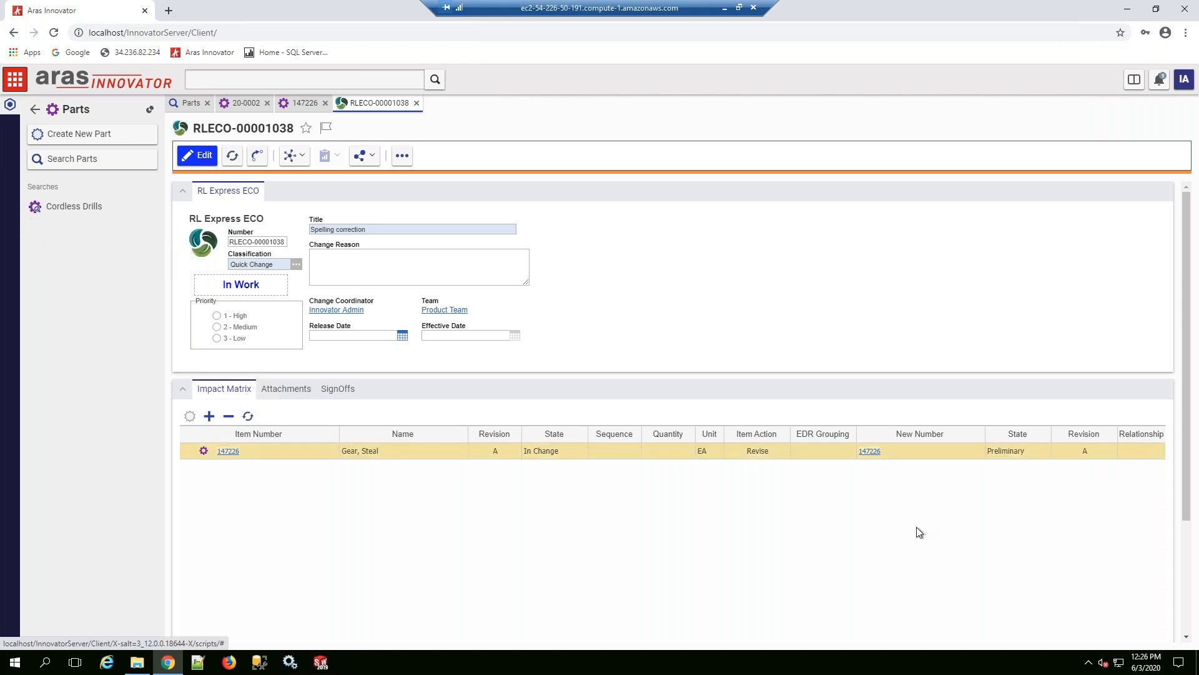
{"action": "left_click", "coordinate": [190, 155]}
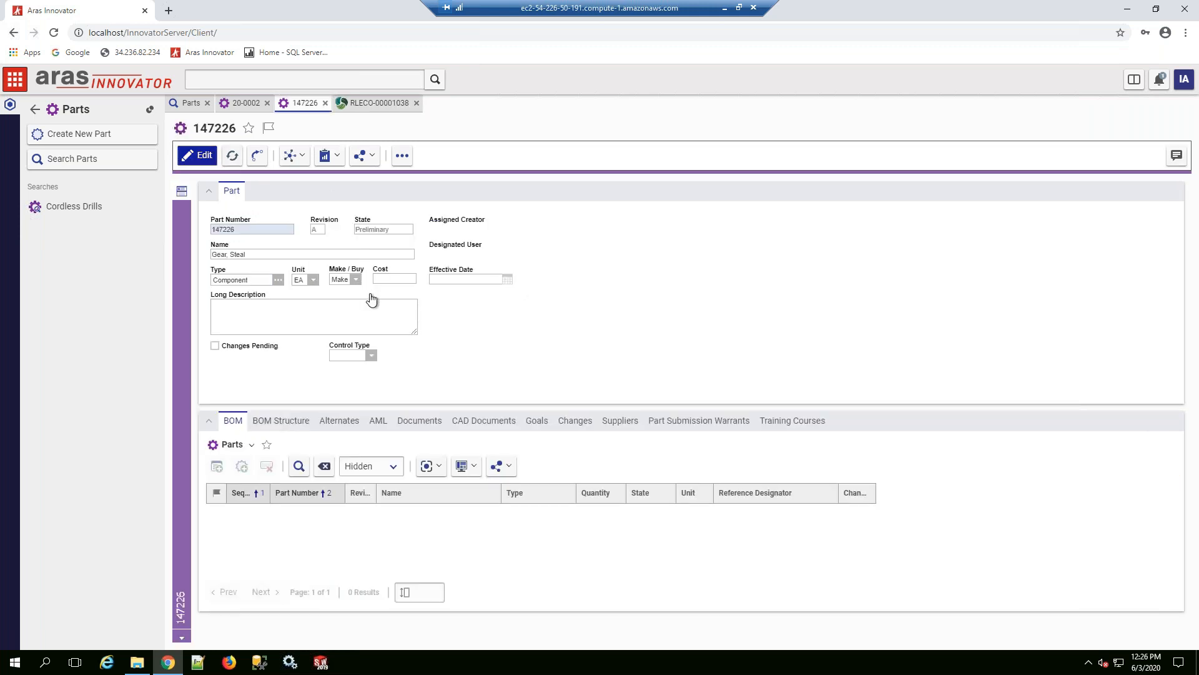
{"action": "double_click", "coordinate": [237, 254]}
{"action": "type", "text": "Steel"}
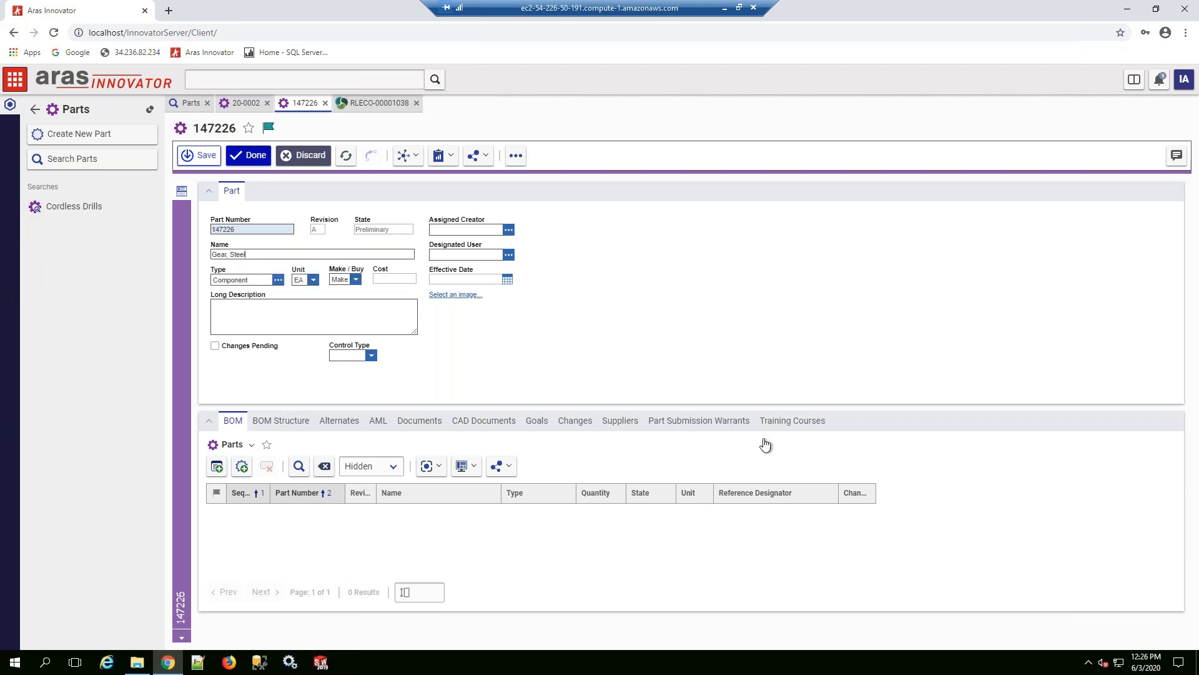
{"action": "left_click", "coordinate": [249, 155]}
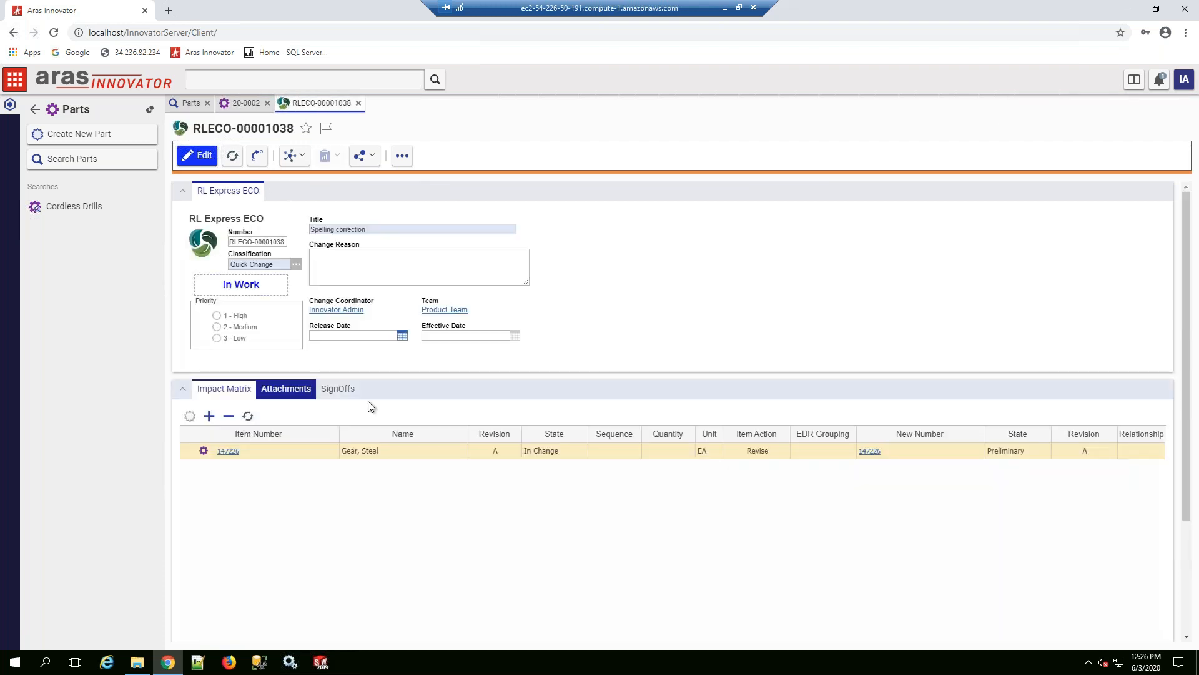
Step: Complete the quick change ECO's Draft Changes sign-off with the vote Close Change and return to the impact matrix
{"action": "left_click", "coordinate": [358, 398]}
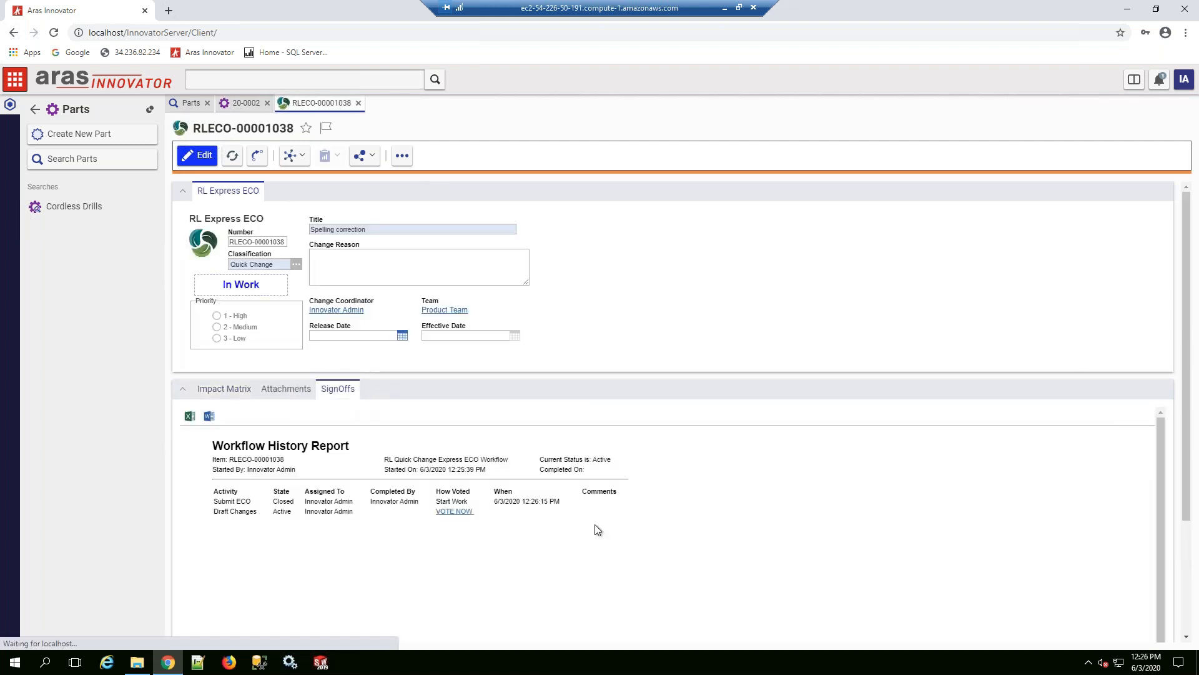
{"action": "left_click", "coordinate": [571, 435]}
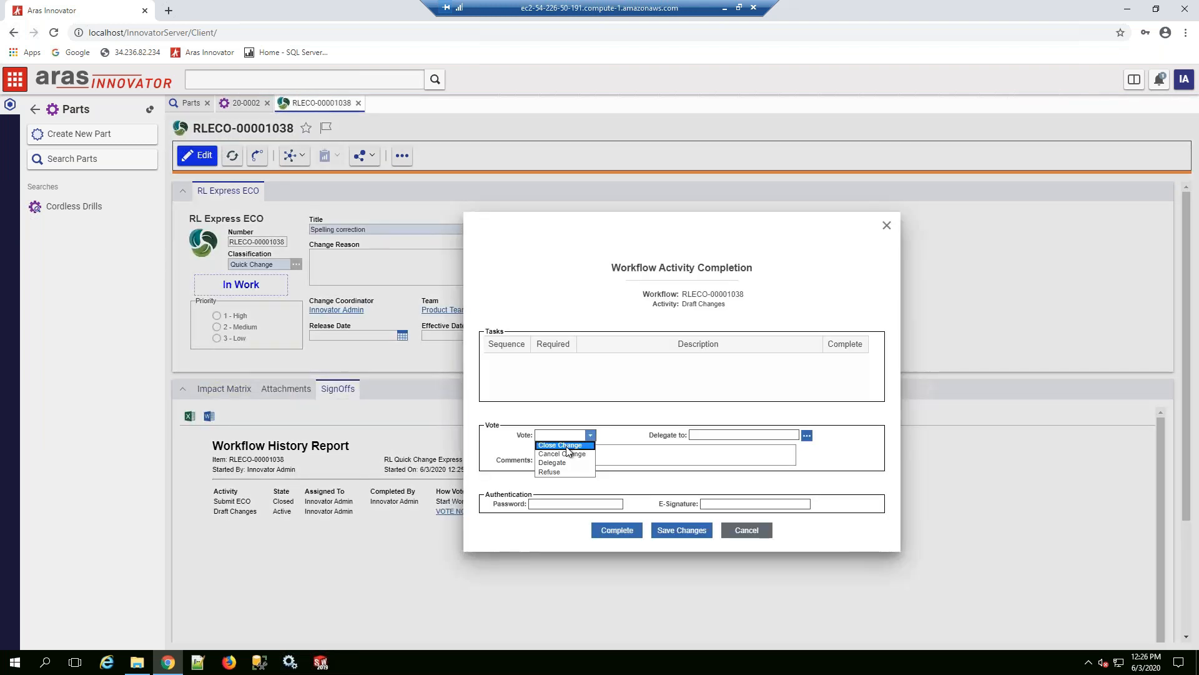
{"action": "left_click", "coordinate": [567, 447]}
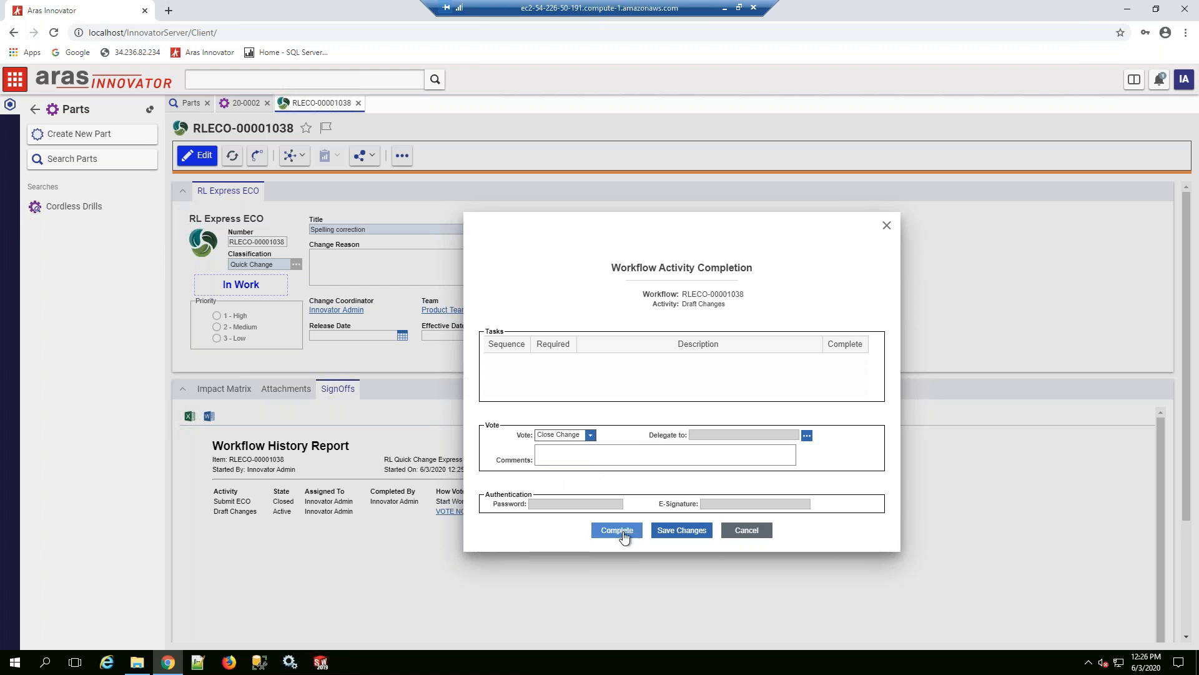
{"action": "left_click", "coordinate": [618, 530]}
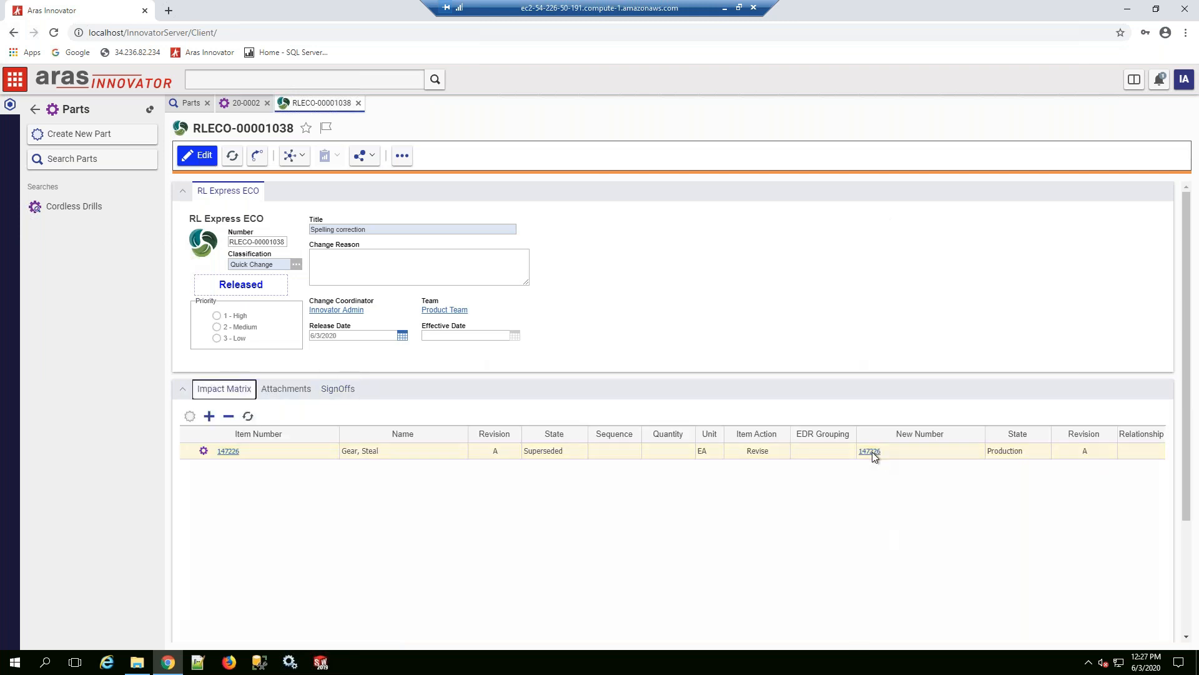
Step: Open the released version of part 147226, examine its name and item versions, and close it
{"action": "left_click", "coordinate": [871, 452]}
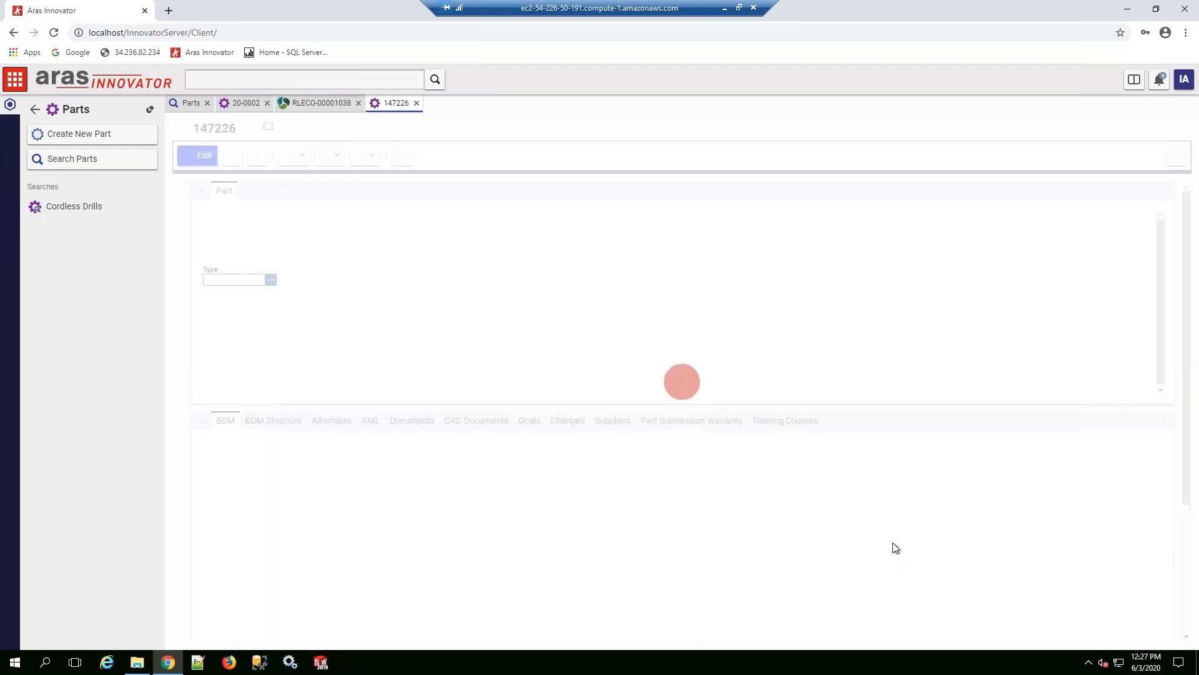
{"action": "double_click", "coordinate": [237, 254]}
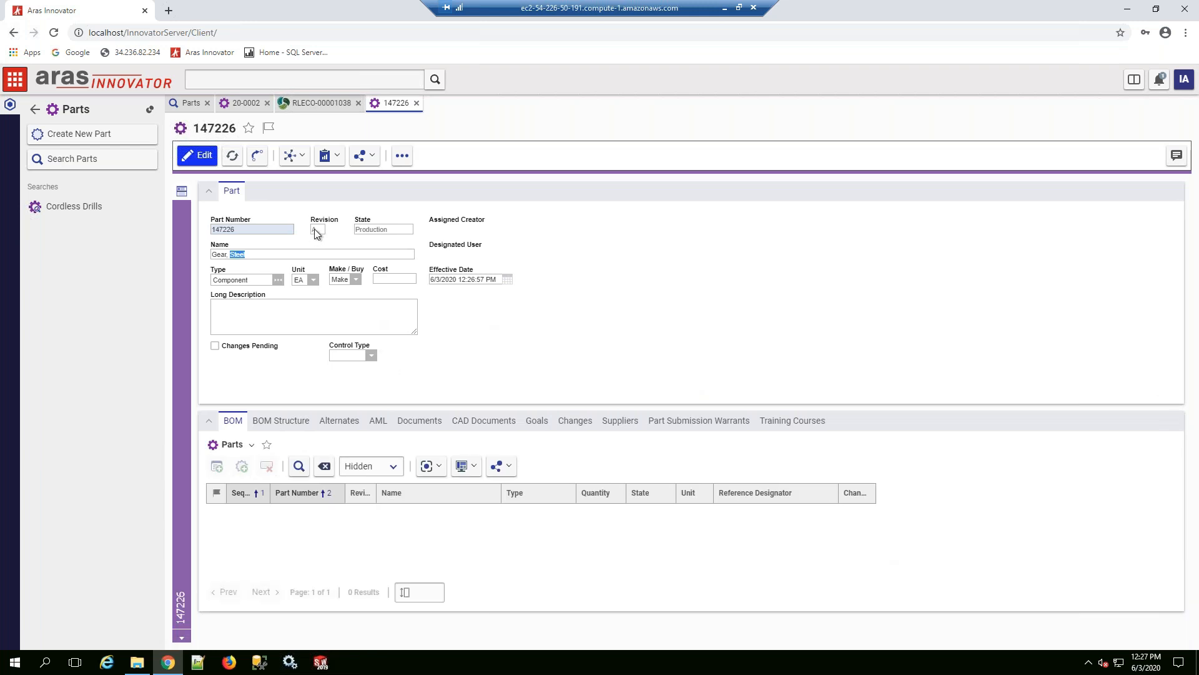
{"action": "left_click", "coordinate": [300, 157]}
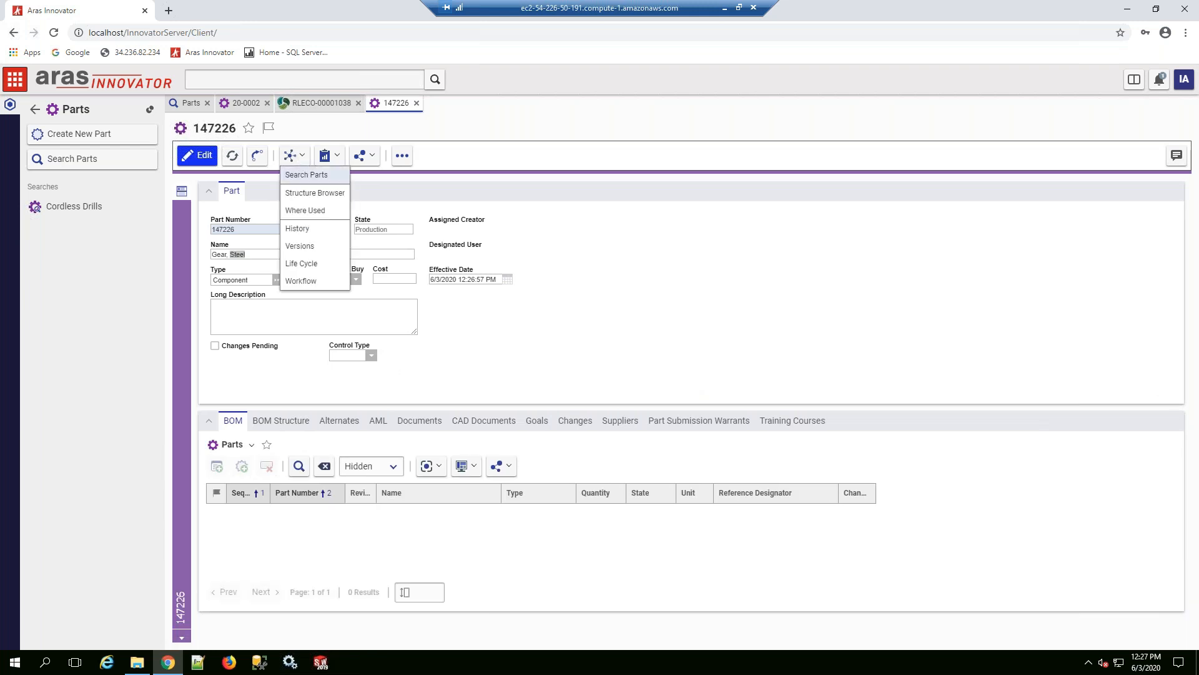
{"action": "left_click", "coordinate": [306, 248]}
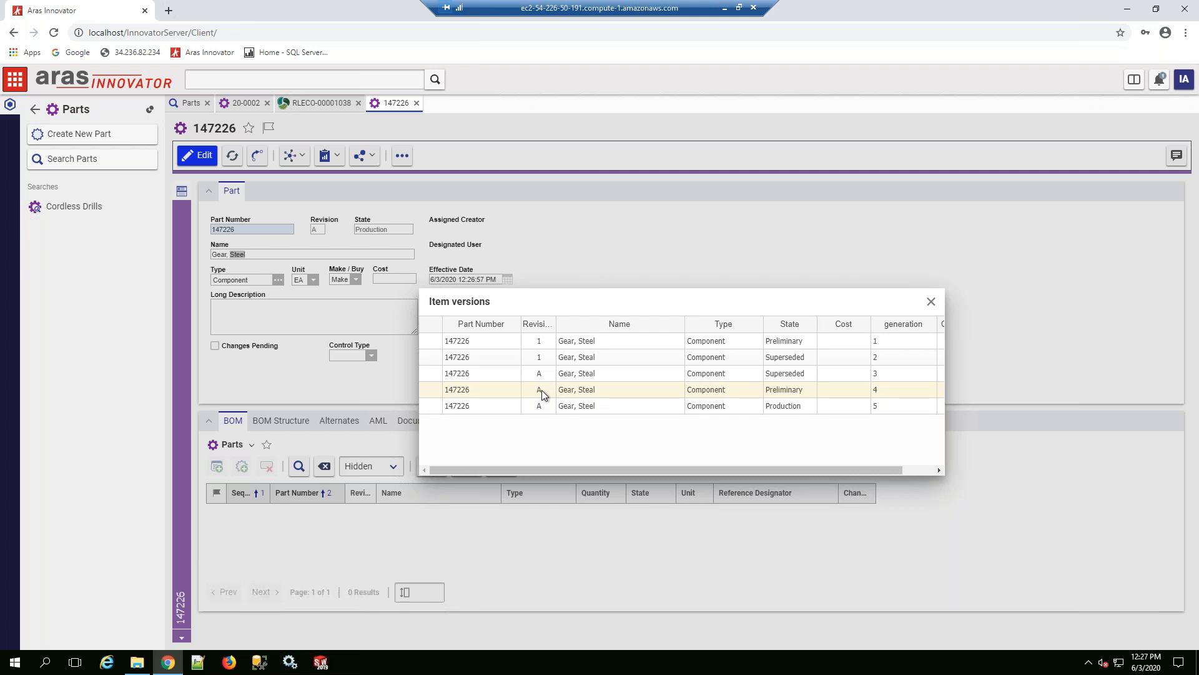
{"action": "left_click", "coordinate": [608, 410]}
{"action": "left_click", "coordinate": [931, 302]}
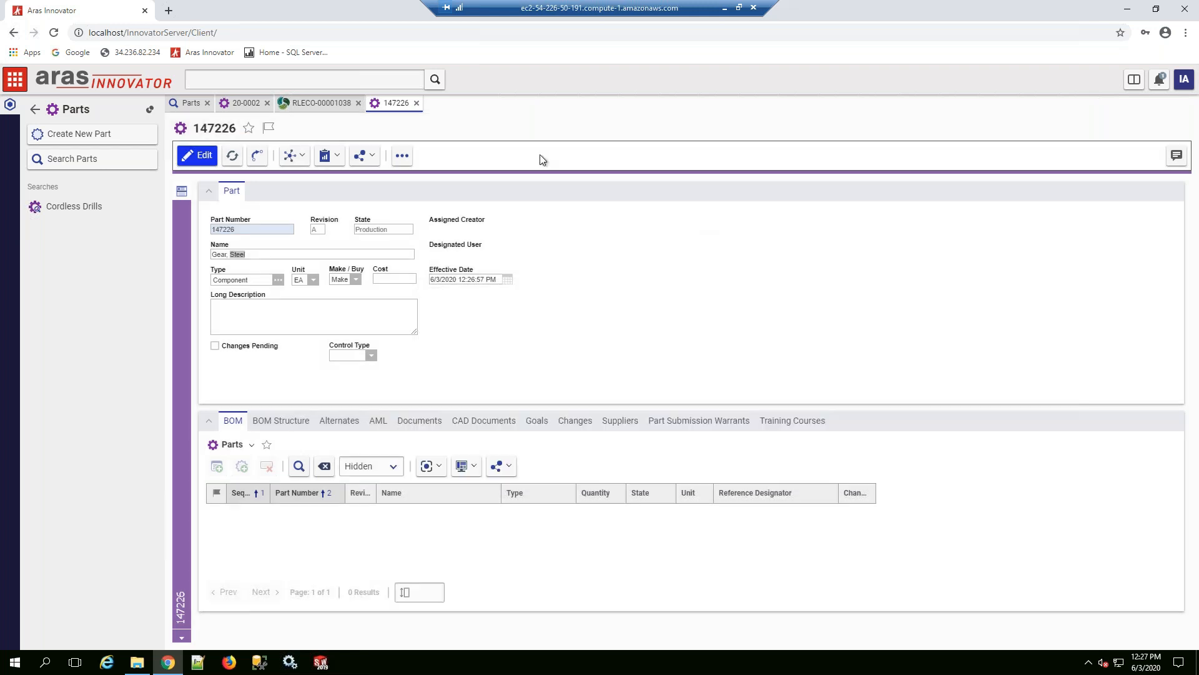
{"action": "left_click", "coordinate": [416, 103]}
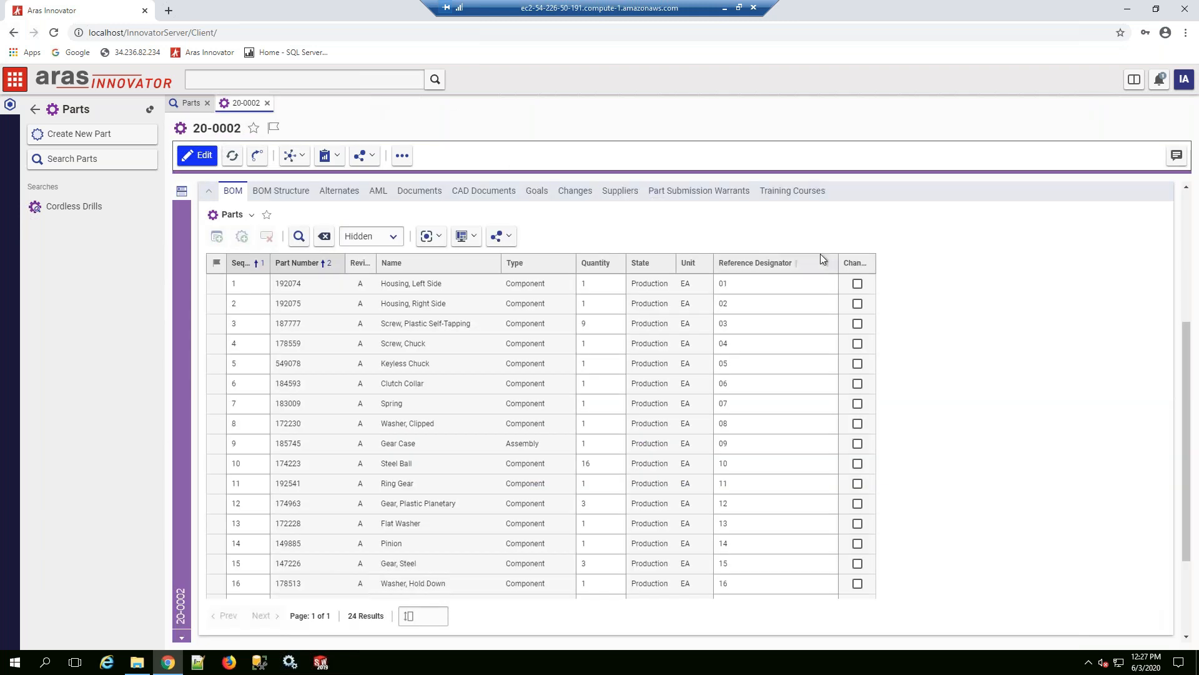
Step: Examine the Cordless Drill's part details and the revisions, names and states in its BOM
{"action": "left_click", "coordinate": [859, 369]}
{"action": "scroll", "coordinate": [564, 246], "scroll_direction": "up", "scroll_amount": 3}
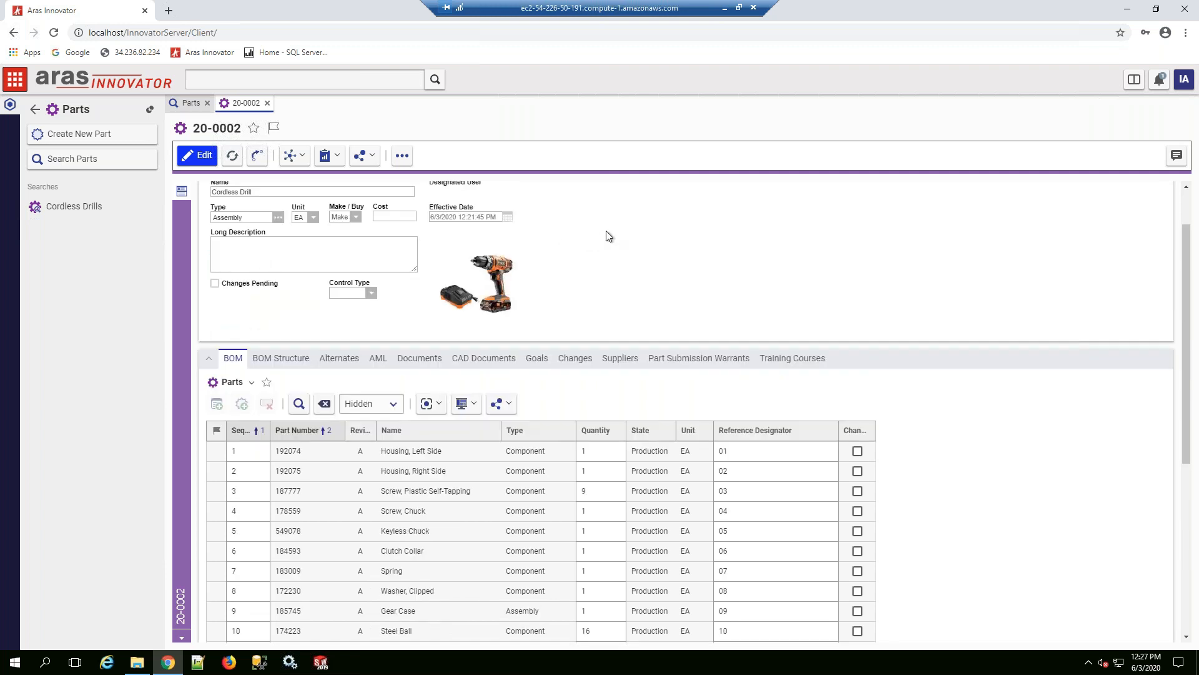
{"action": "scroll", "coordinate": [609, 236], "scroll_direction": "down", "scroll_amount": 2}
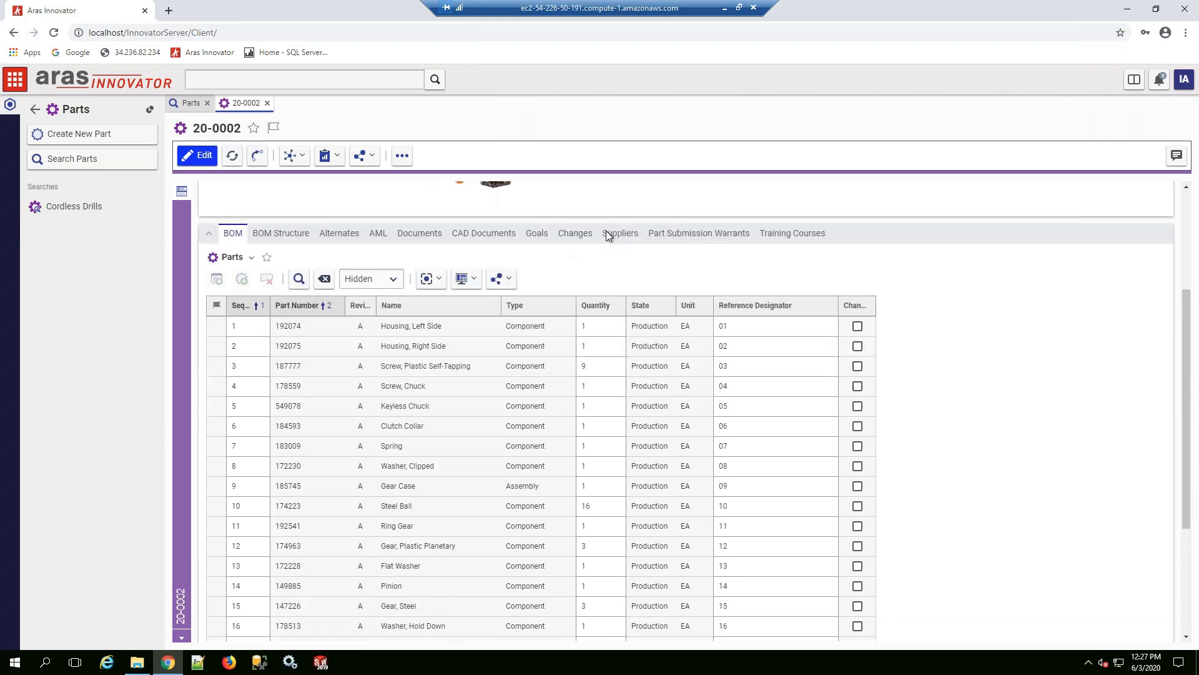
{"action": "scroll", "coordinate": [606, 231], "scroll_direction": "down", "scroll_amount": 1}
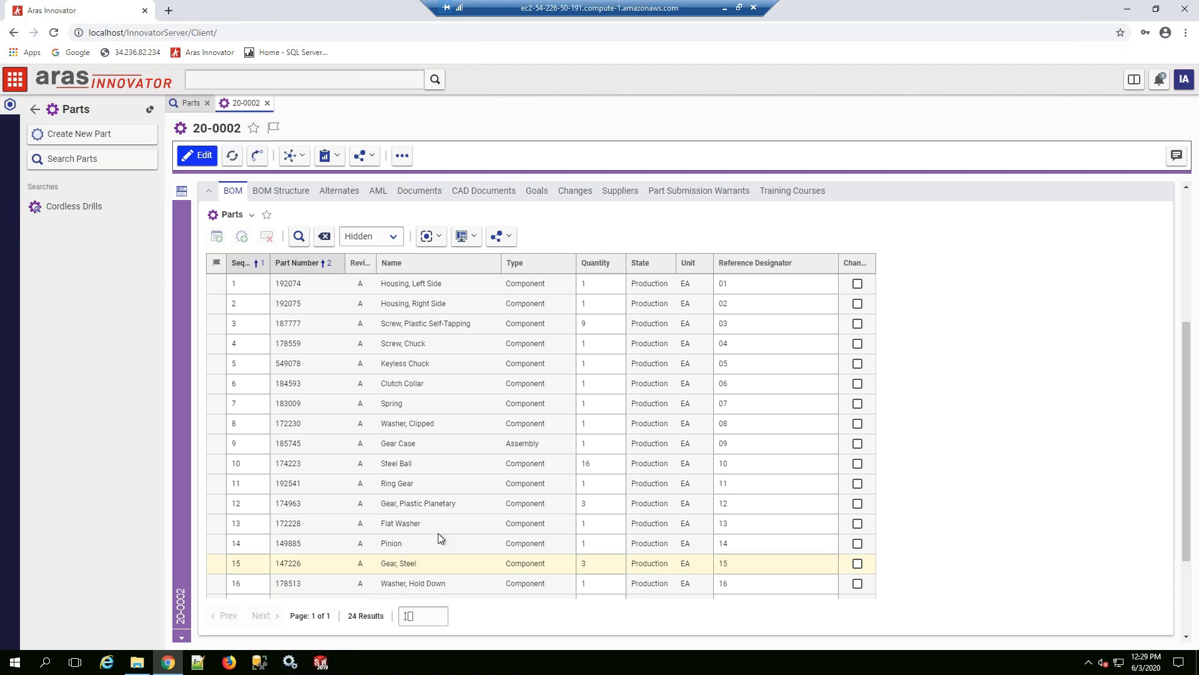
{"action": "scroll", "coordinate": [419, 403], "scroll_direction": "up", "scroll_amount": 2}
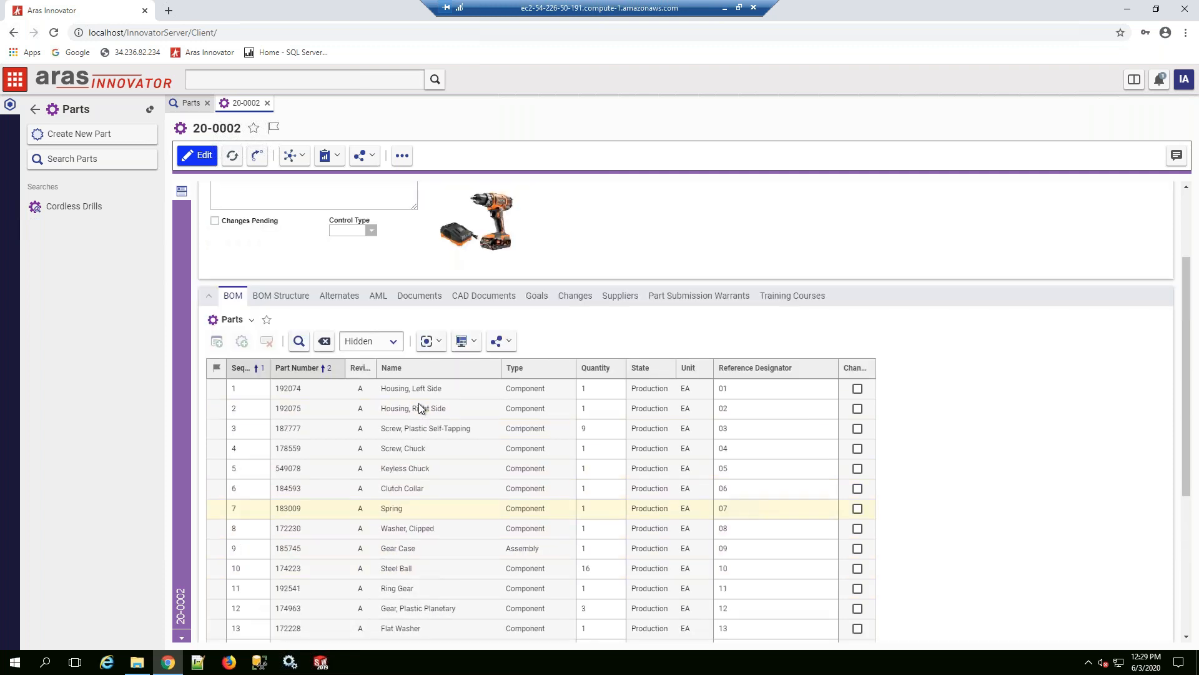
{"action": "scroll", "coordinate": [418, 408], "scroll_direction": "up", "scroll_amount": 2}
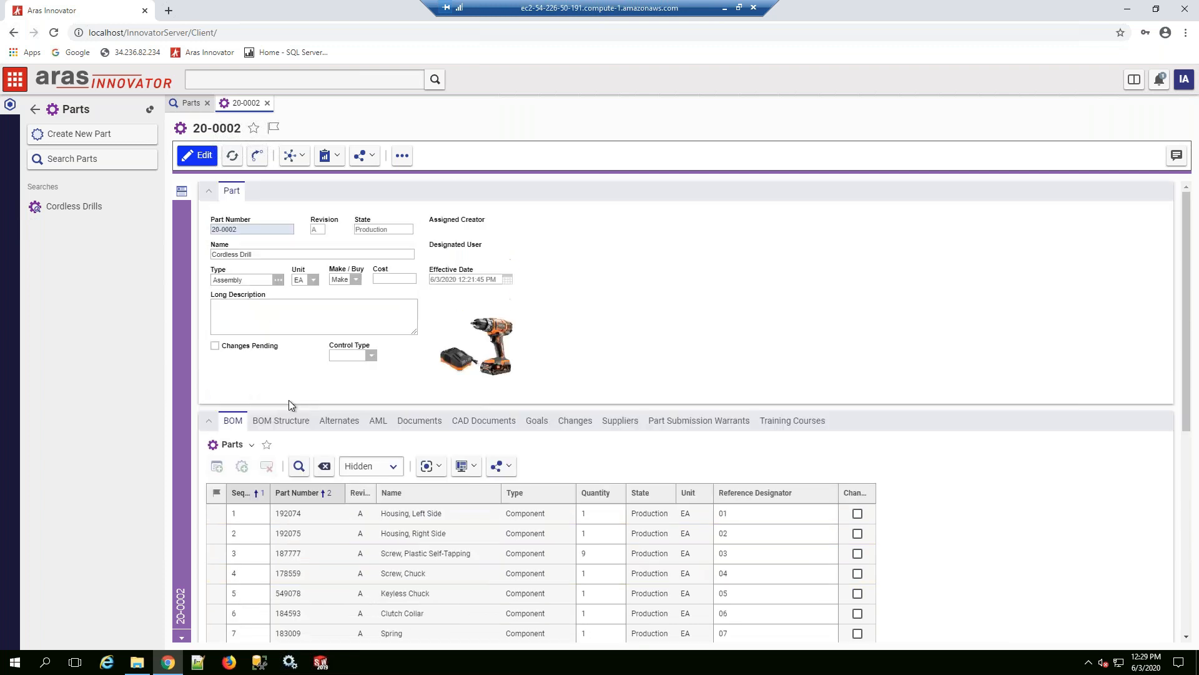
{"action": "scroll", "coordinate": [451, 573], "scroll_direction": "down", "scroll_amount": 2}
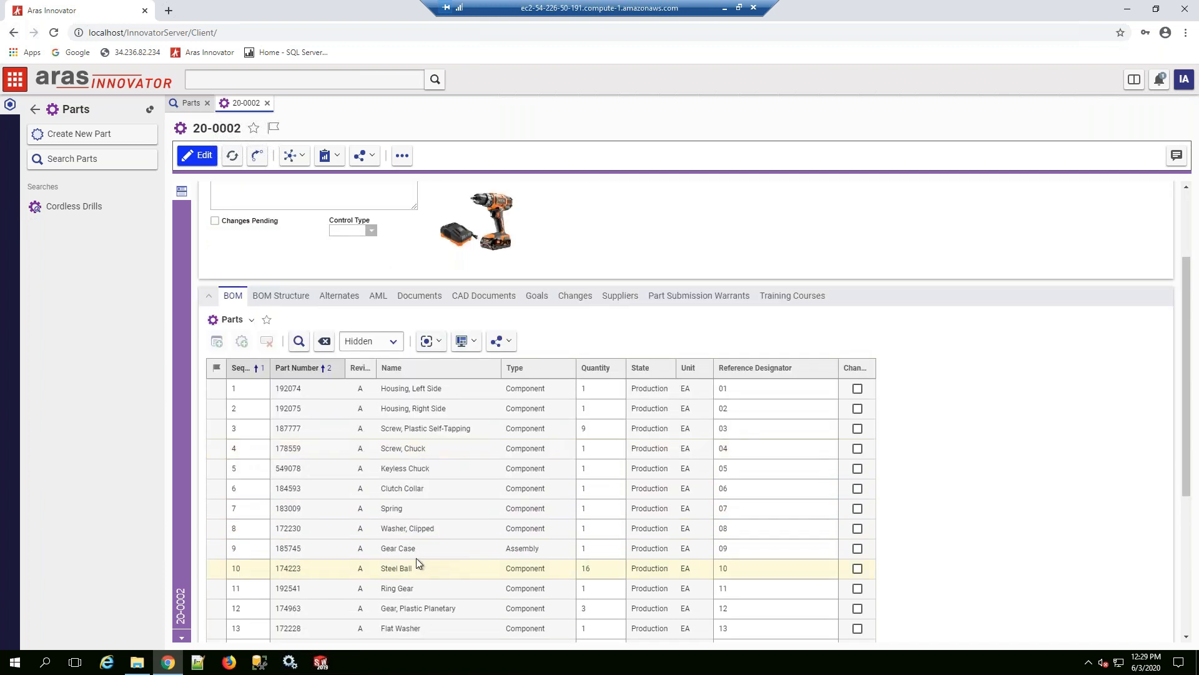
Step: Open the Gear Case assembly's BOM structure and add the assembly to a newly created RL Express ECO
{"action": "double_click", "coordinate": [458, 552]}
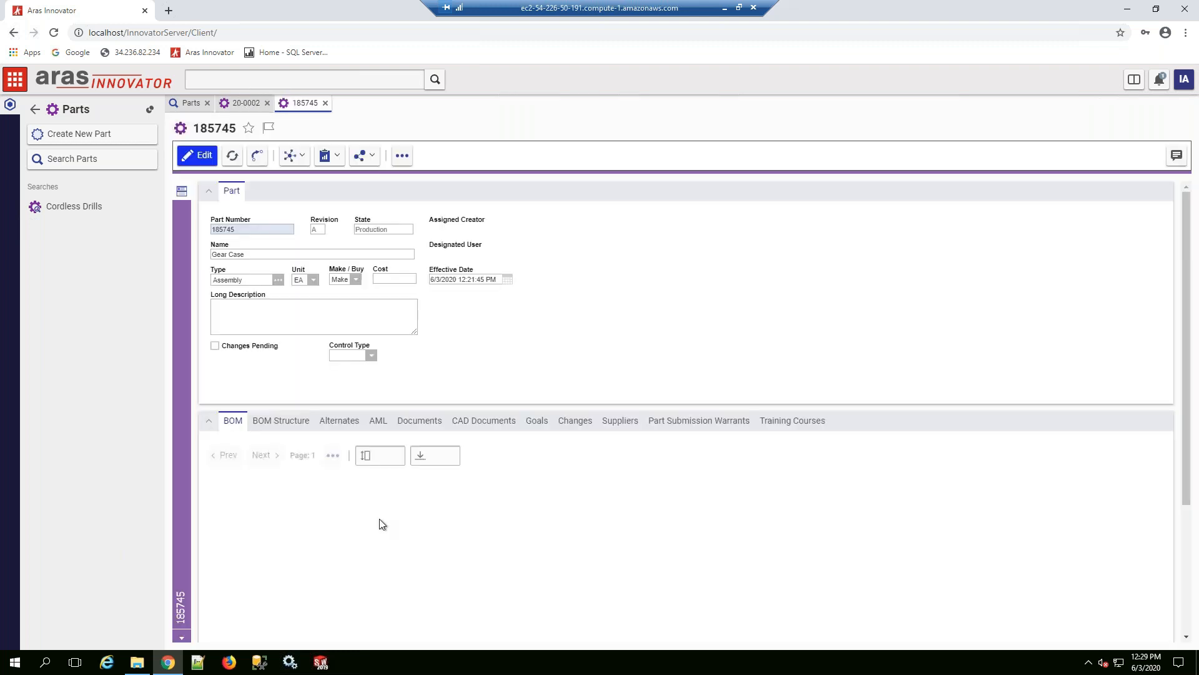
{"action": "left_click", "coordinate": [296, 425]}
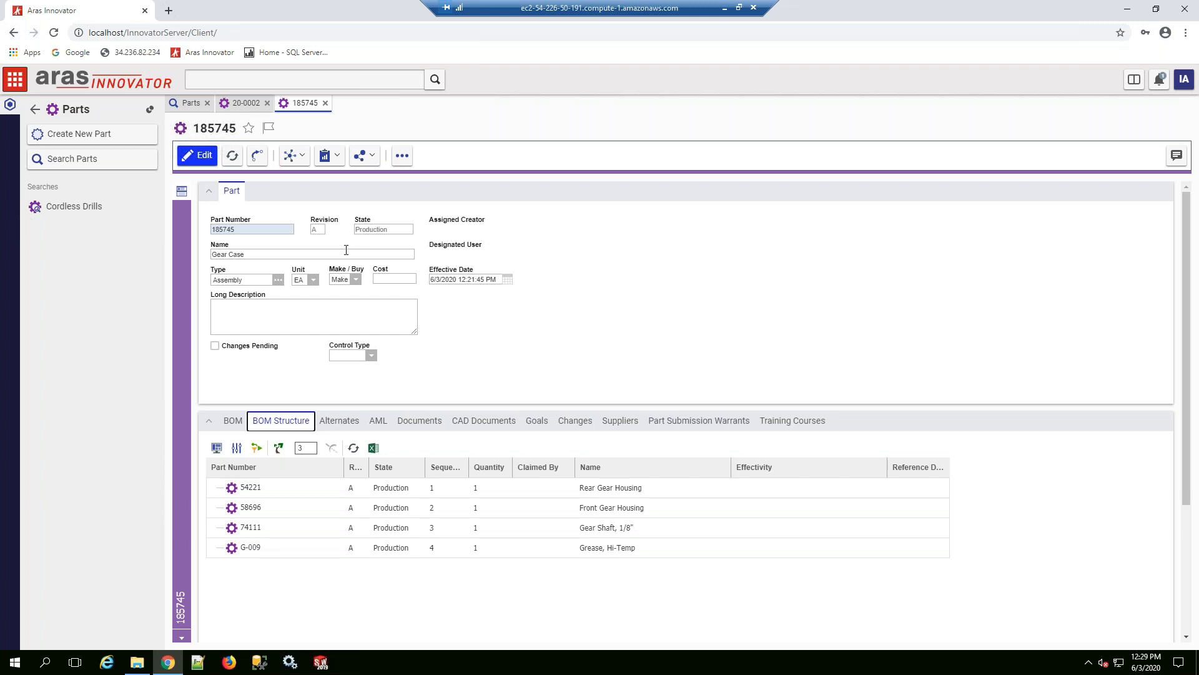
{"action": "left_click", "coordinate": [402, 155]}
{"action": "left_click", "coordinate": [439, 299]}
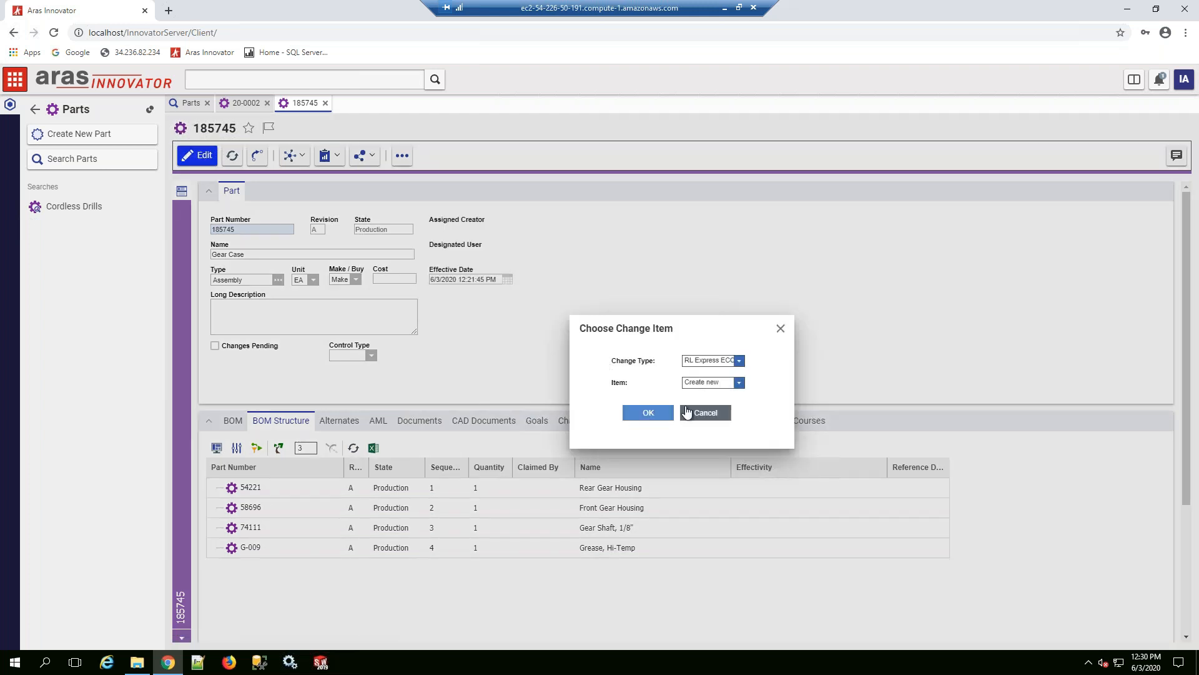
{"action": "left_click", "coordinate": [695, 408]}
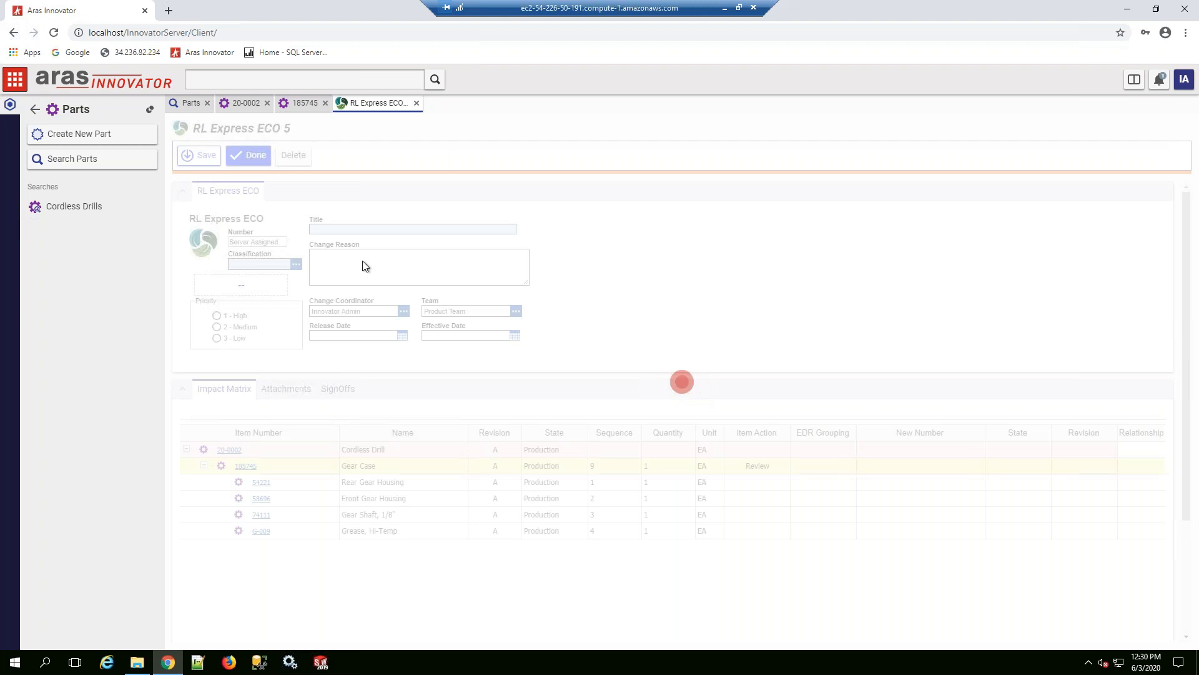
Step: Title the new ECO "Replace grease with silicone" and set its classification to Production
{"action": "left_click", "coordinate": [368, 319]}
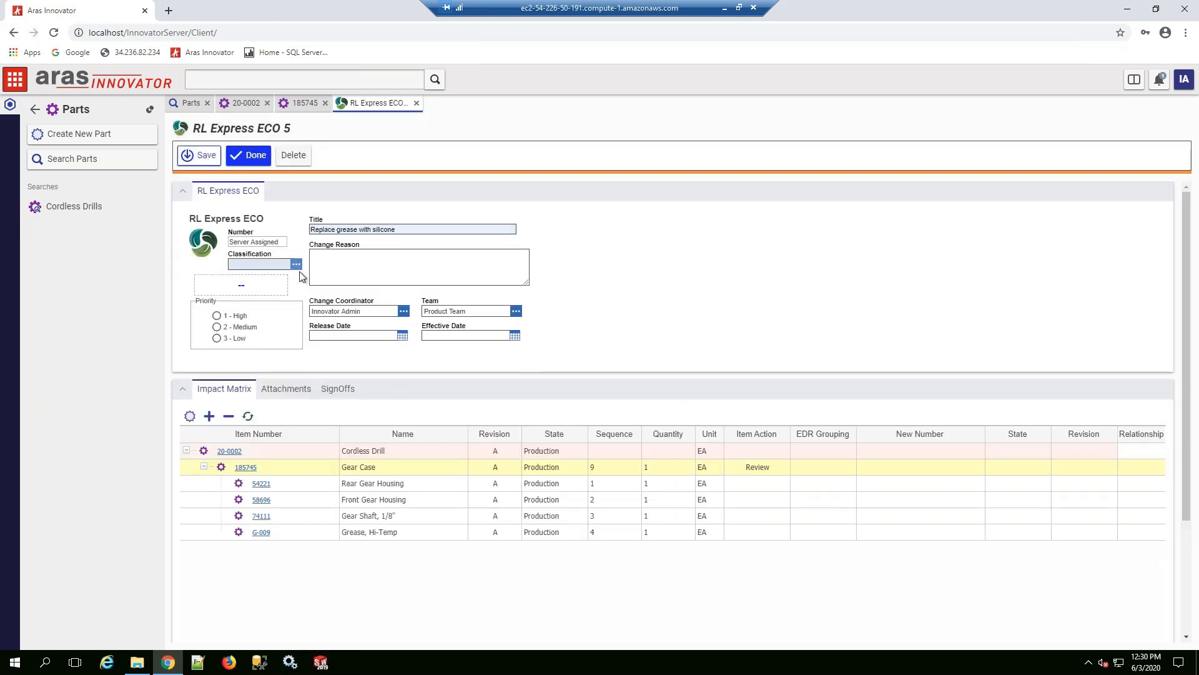
{"action": "left_click", "coordinate": [297, 264]}
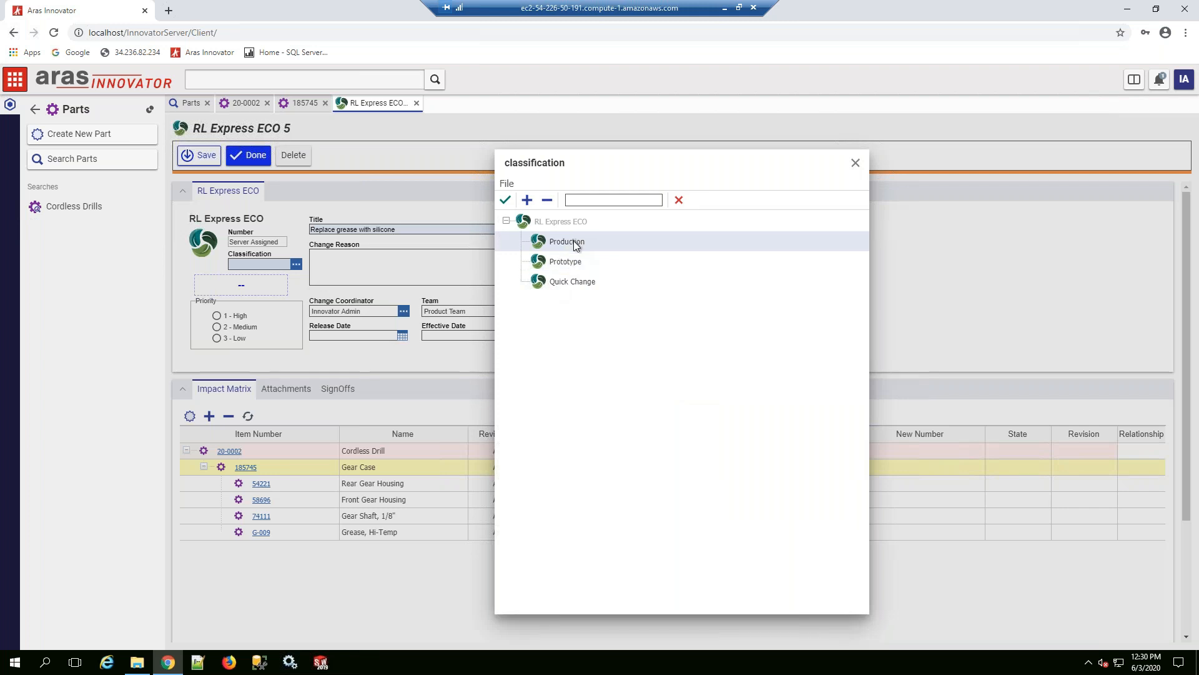
{"action": "left_click", "coordinate": [575, 243]}
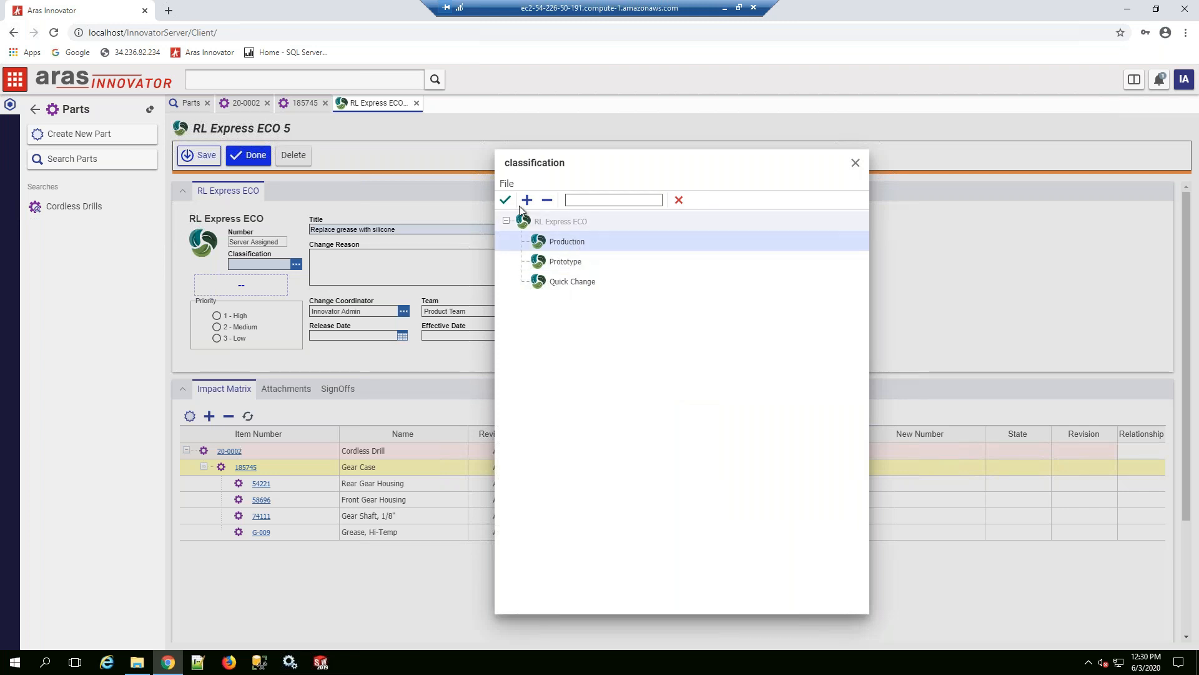
{"action": "left_click", "coordinate": [505, 200]}
Step: Set the item action to Revise for the Gear Case and save the ECO
{"action": "right_click", "coordinate": [266, 475]}
{"action": "left_click", "coordinate": [291, 527]}
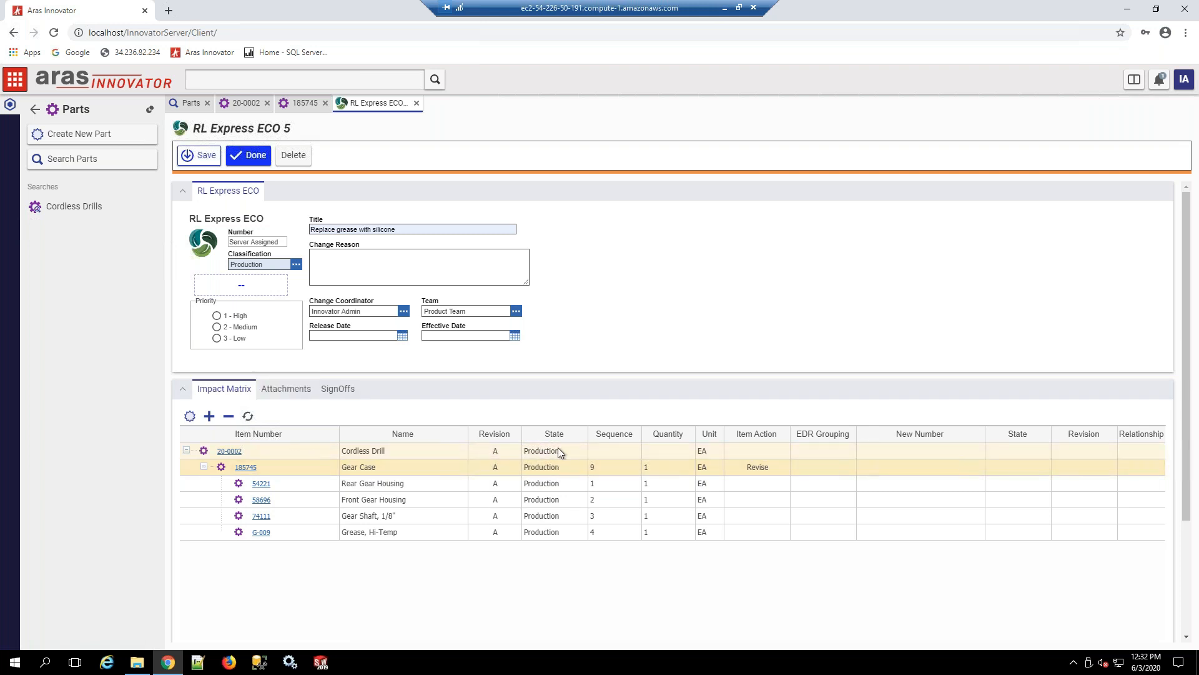
{"action": "left_click", "coordinate": [252, 154]}
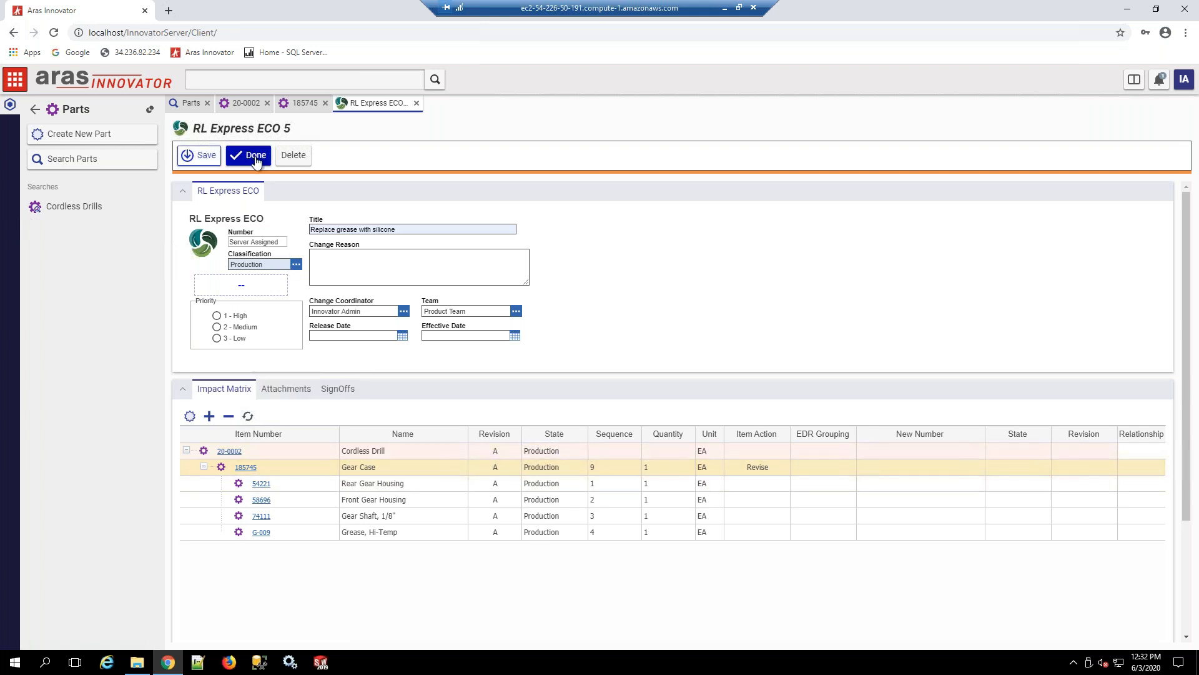
Step: Complete the grease replacement ECO's Submit ECO sign-off with the vote Submit to Planning
{"action": "left_click", "coordinate": [355, 390]}
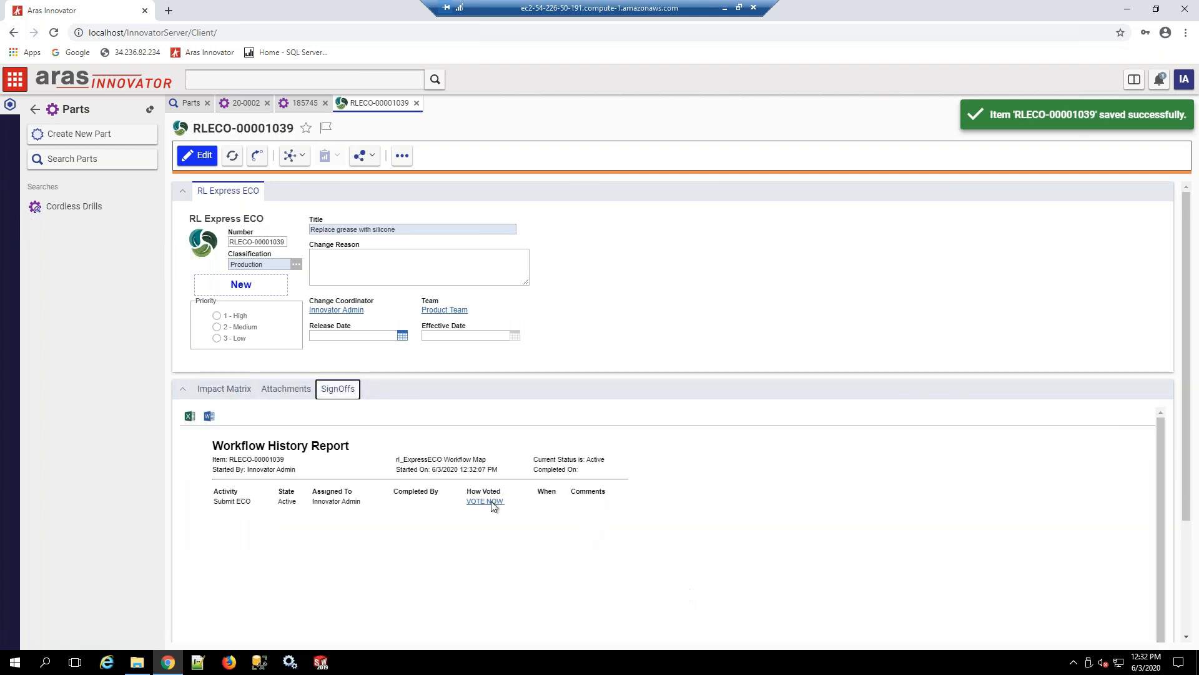
{"action": "left_click", "coordinate": [498, 503]}
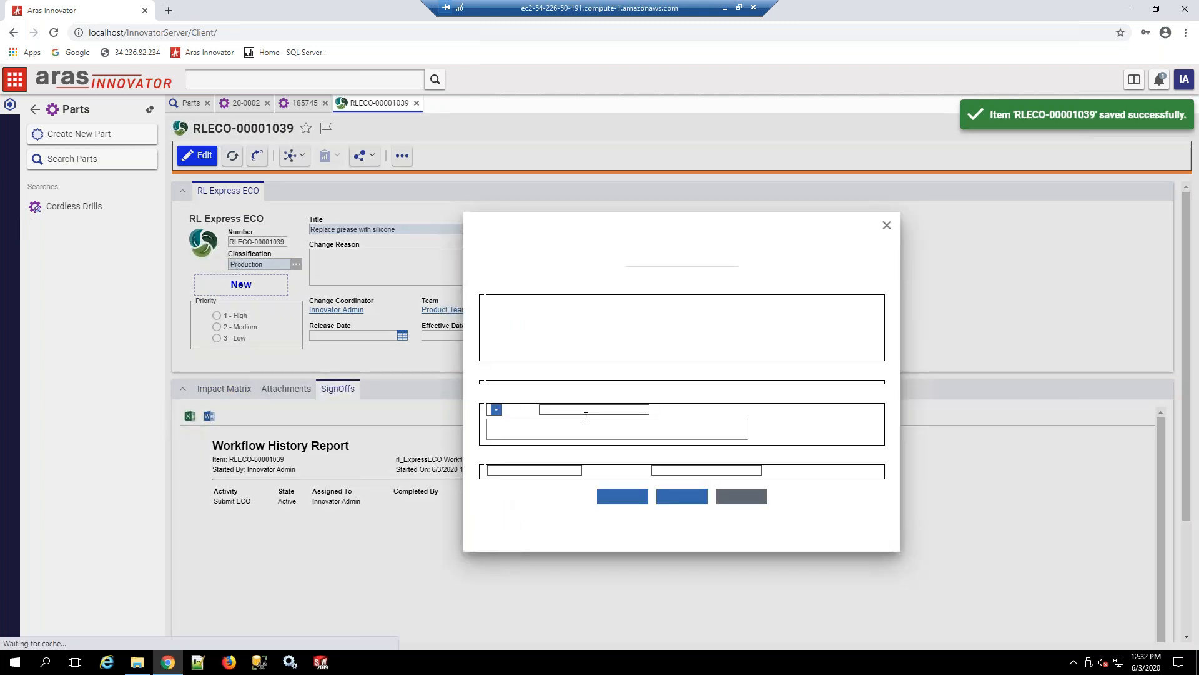
{"action": "left_click", "coordinate": [564, 435]}
{"action": "left_click", "coordinate": [567, 446]}
{"action": "left_click", "coordinate": [618, 530]}
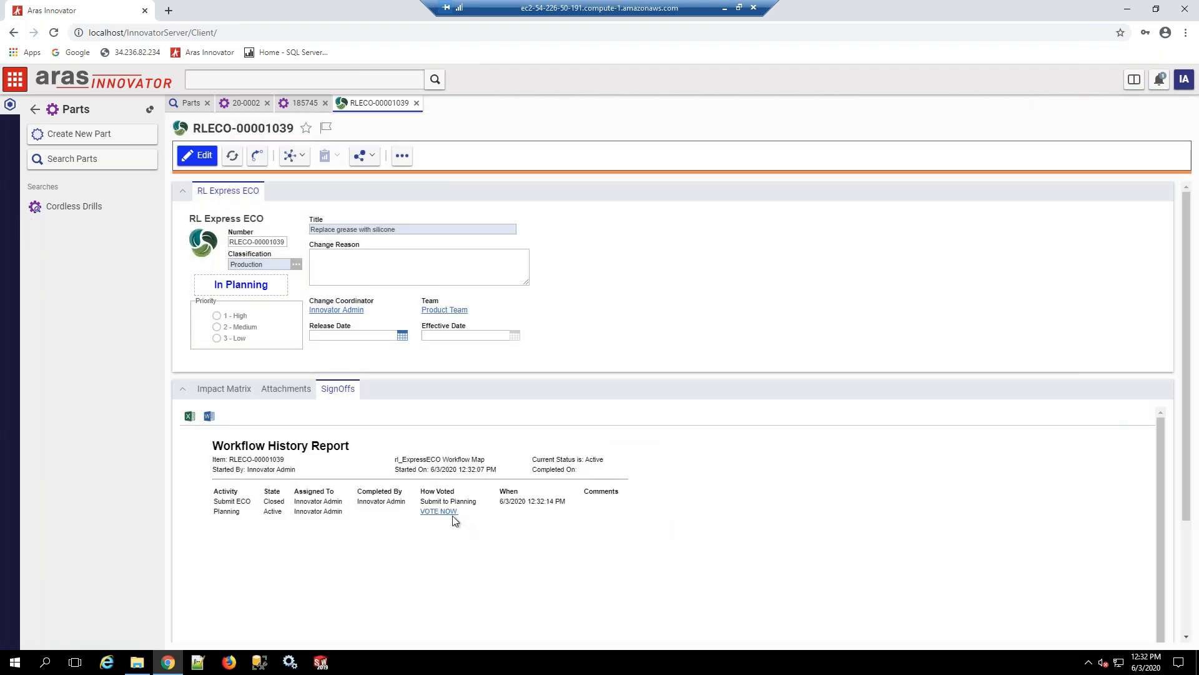
Step: Complete the Planning sign-off to advance the grease replacement ECO to In Work and return to the impact matrix
{"action": "left_click", "coordinate": [445, 511]}
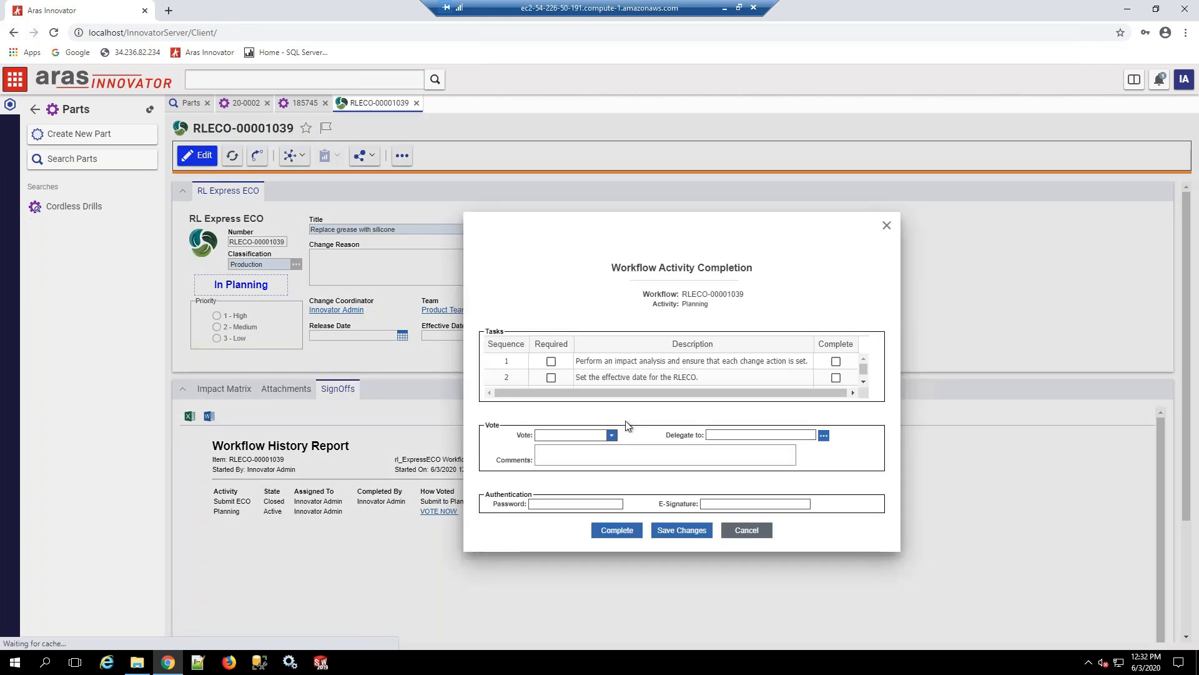
{"action": "left_click", "coordinate": [571, 435]}
{"action": "left_click", "coordinate": [559, 445]}
{"action": "left_click", "coordinate": [620, 530]}
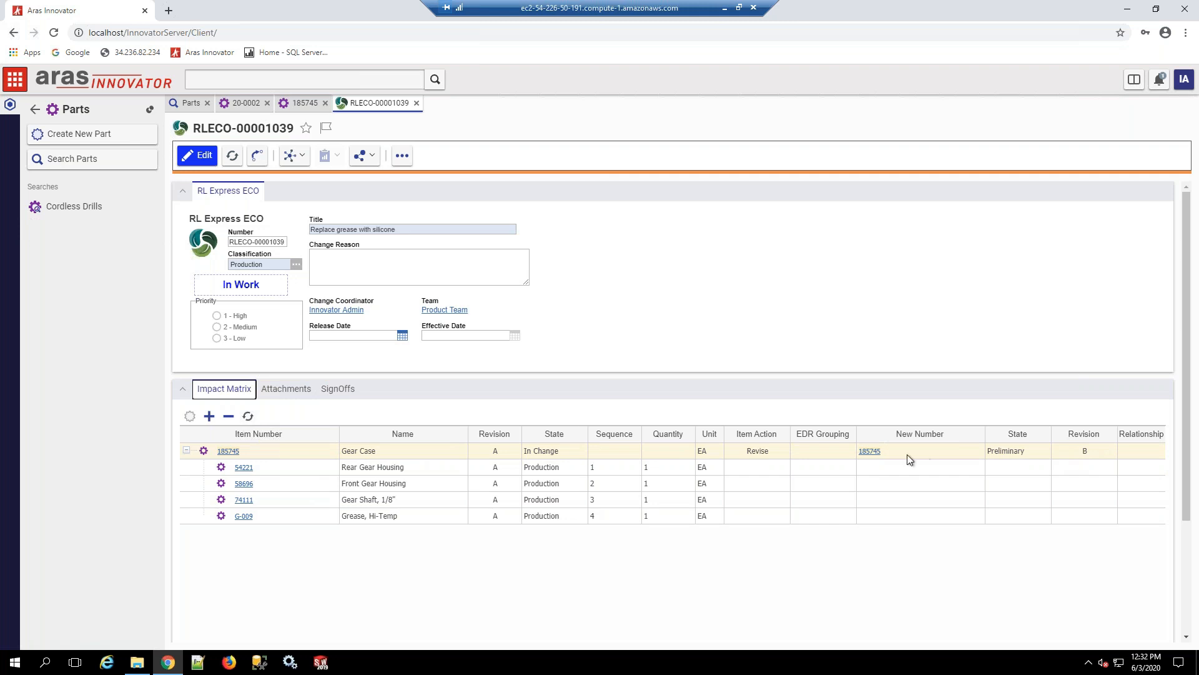
Step: Open the Gear Case's preliminary revision B from the impact matrix for editing and show its BOM parts list
{"action": "left_click", "coordinate": [875, 455]}
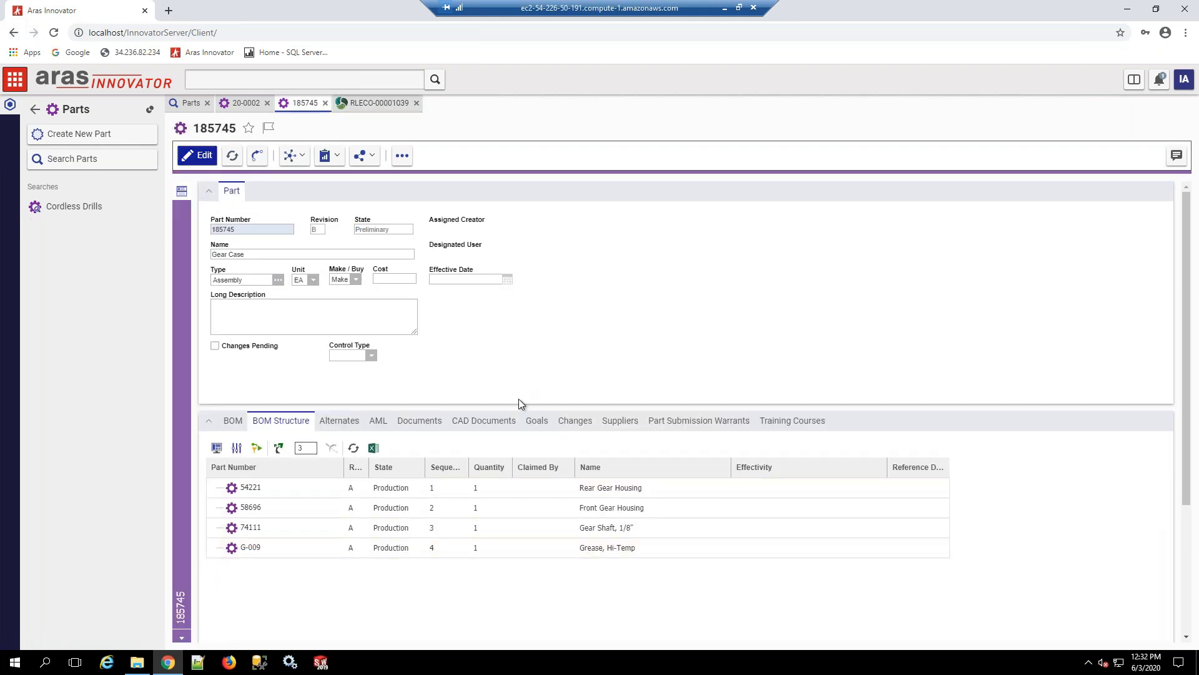
{"action": "right_click", "coordinate": [522, 549]}
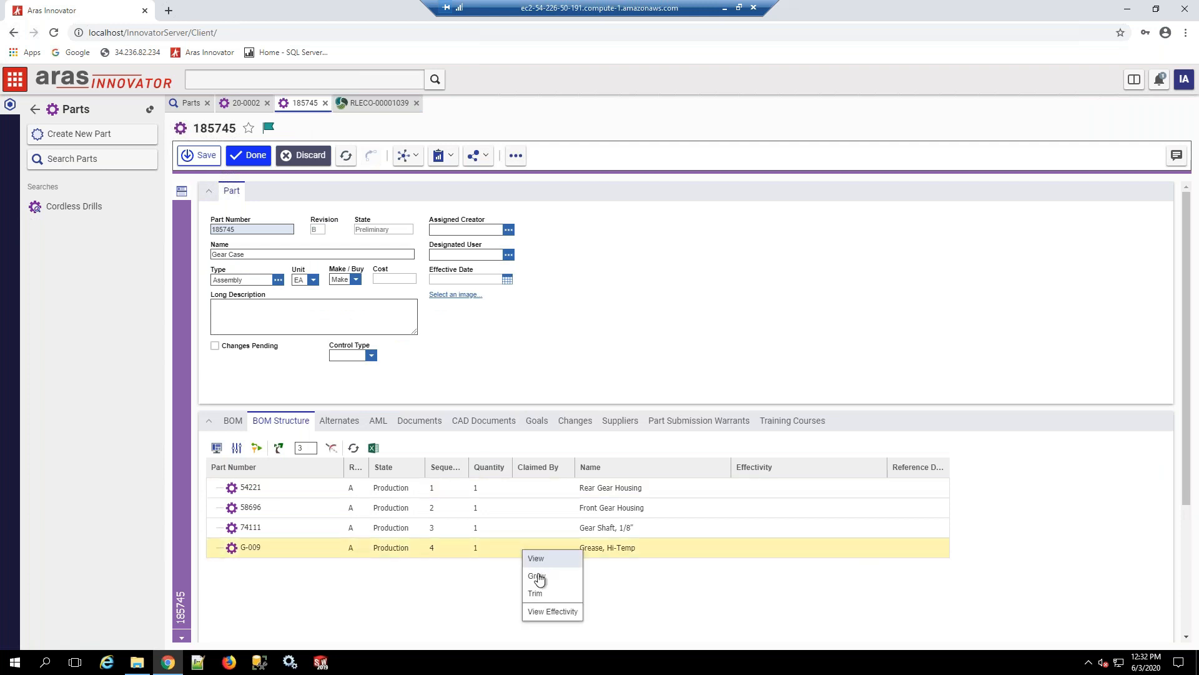
{"action": "left_click", "coordinate": [443, 549]}
{"action": "right_click", "coordinate": [444, 549]}
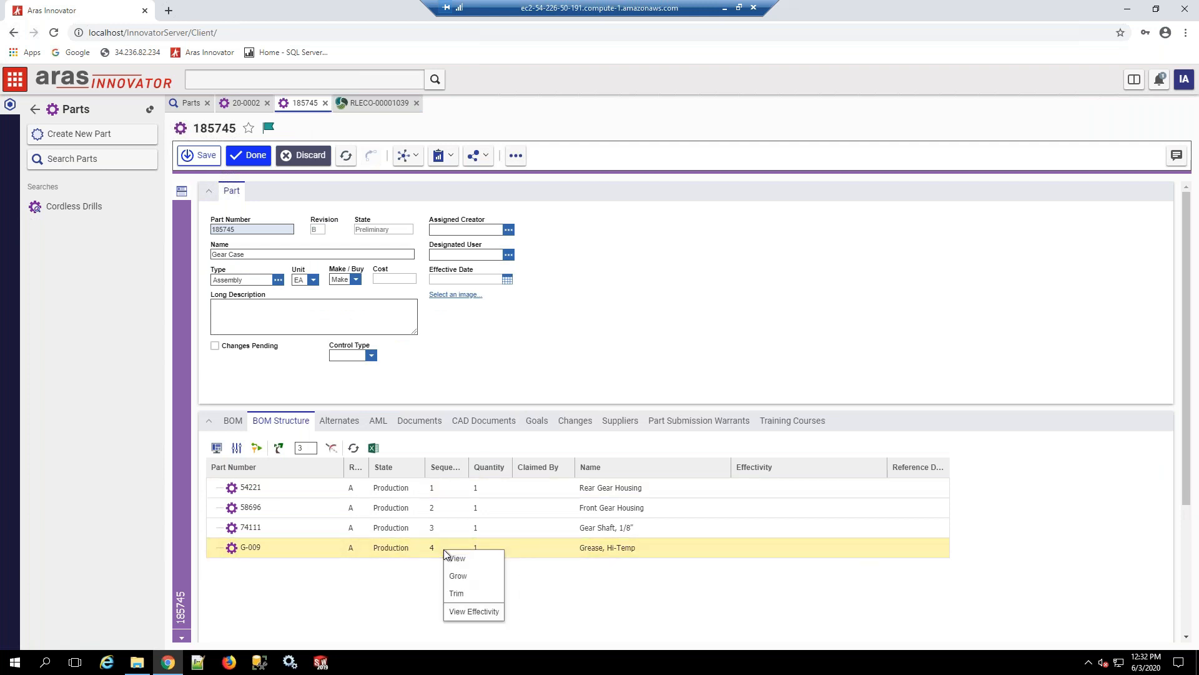
{"action": "left_click", "coordinate": [232, 421]}
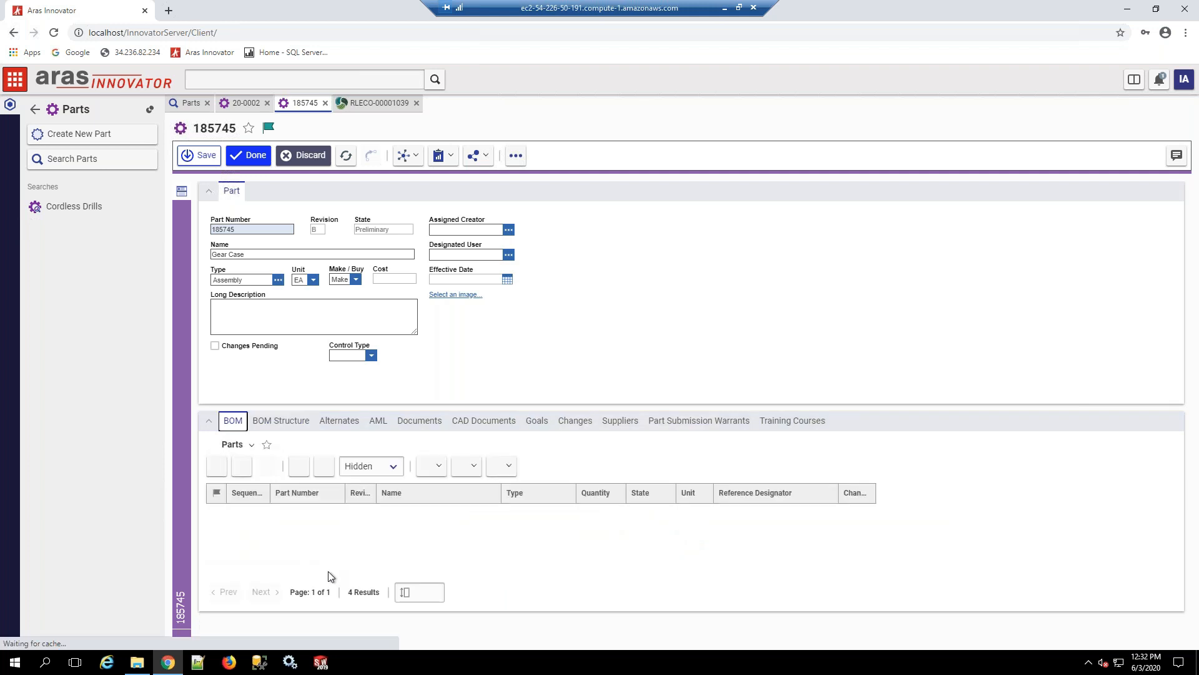
Step: Replace G-009 in the Gear Case's BOM with G-S-020, Grease, Hi Temp Silicone, searching part names for "*grea*"
{"action": "left_click", "coordinate": [339, 572]}
{"action": "right_click", "coordinate": [339, 572]}
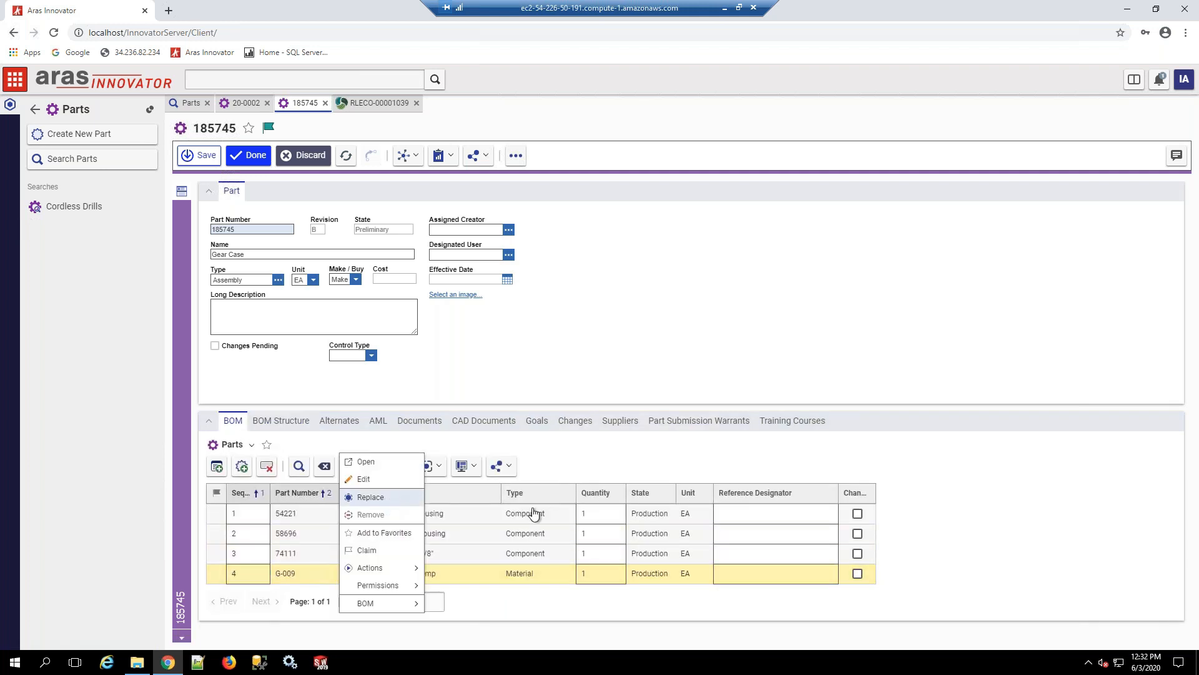
{"action": "left_click", "coordinate": [371, 496]}
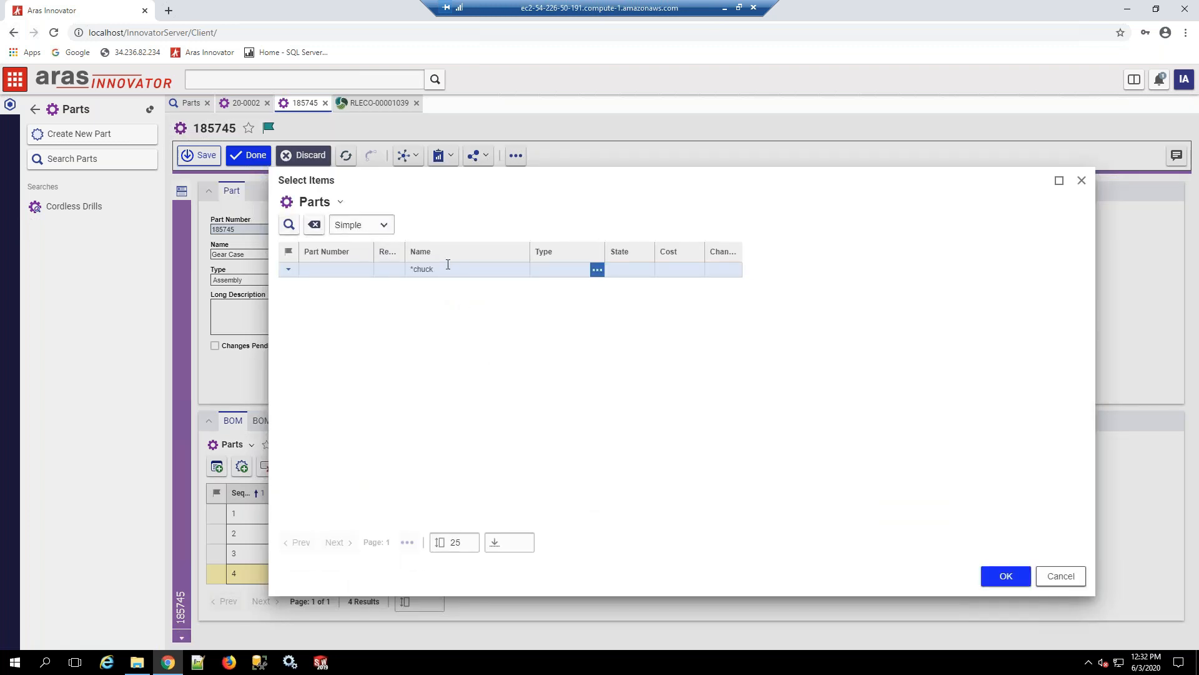
{"action": "type", "text": "*gre"}
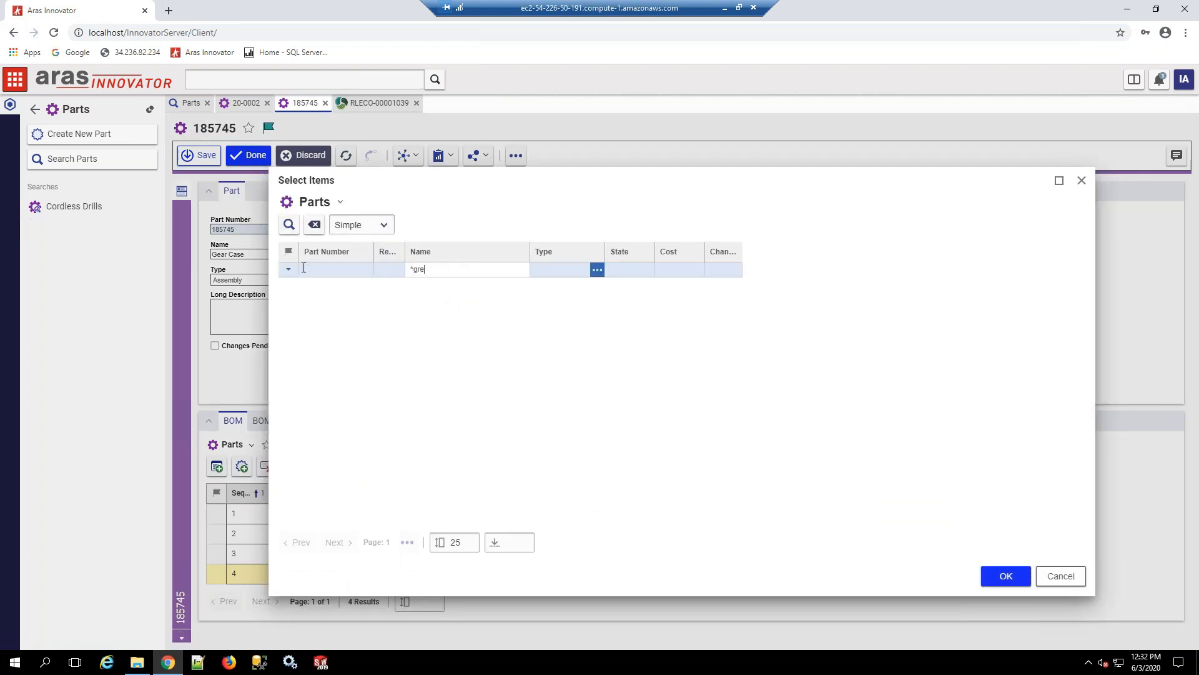
{"action": "type", "text": "a*"}
{"action": "key", "text": "Return"}
{"action": "left_click", "coordinate": [458, 309]}
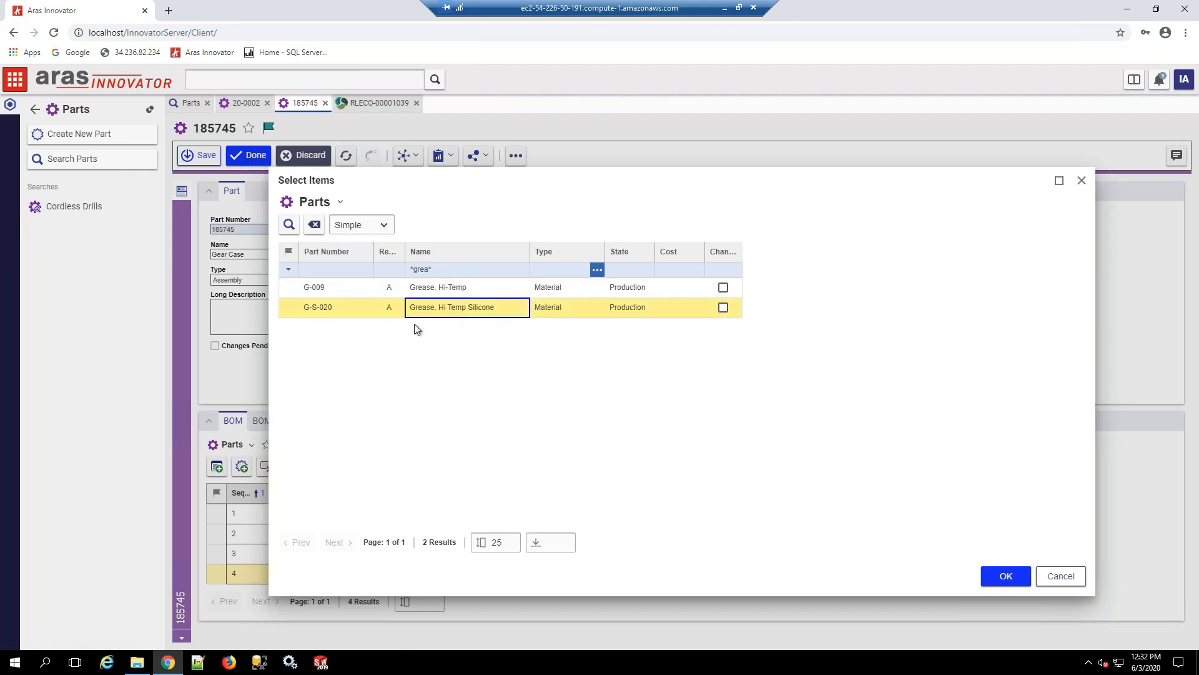
{"action": "left_click", "coordinate": [1004, 572]}
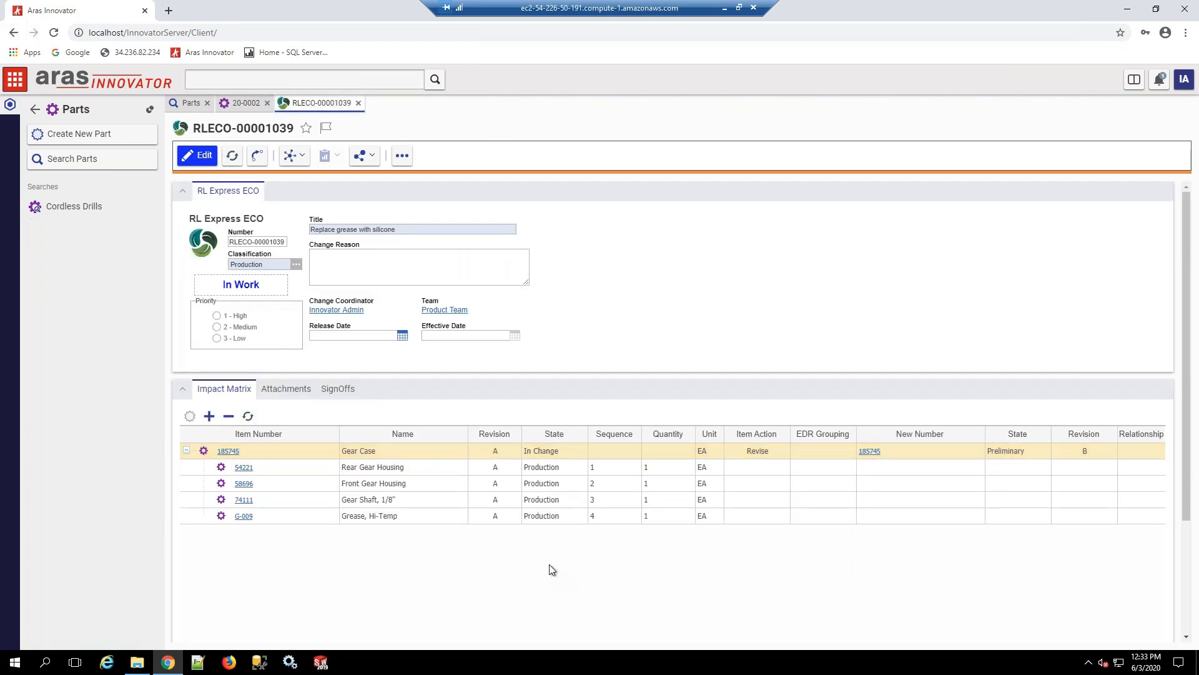
Step: Complete the grease replacement ECO's Draft Changes sign-off with the vote Close Change
{"action": "left_click", "coordinate": [336, 392]}
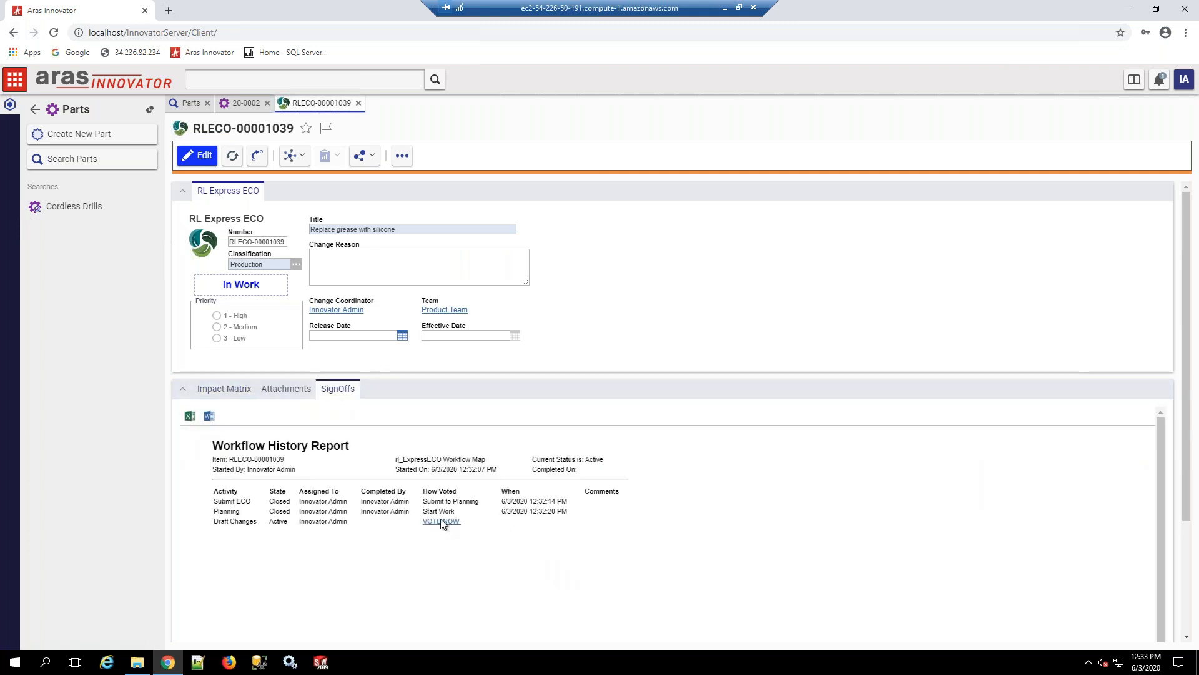
{"action": "left_click", "coordinate": [441, 522]}
{"action": "left_click", "coordinate": [567, 436]}
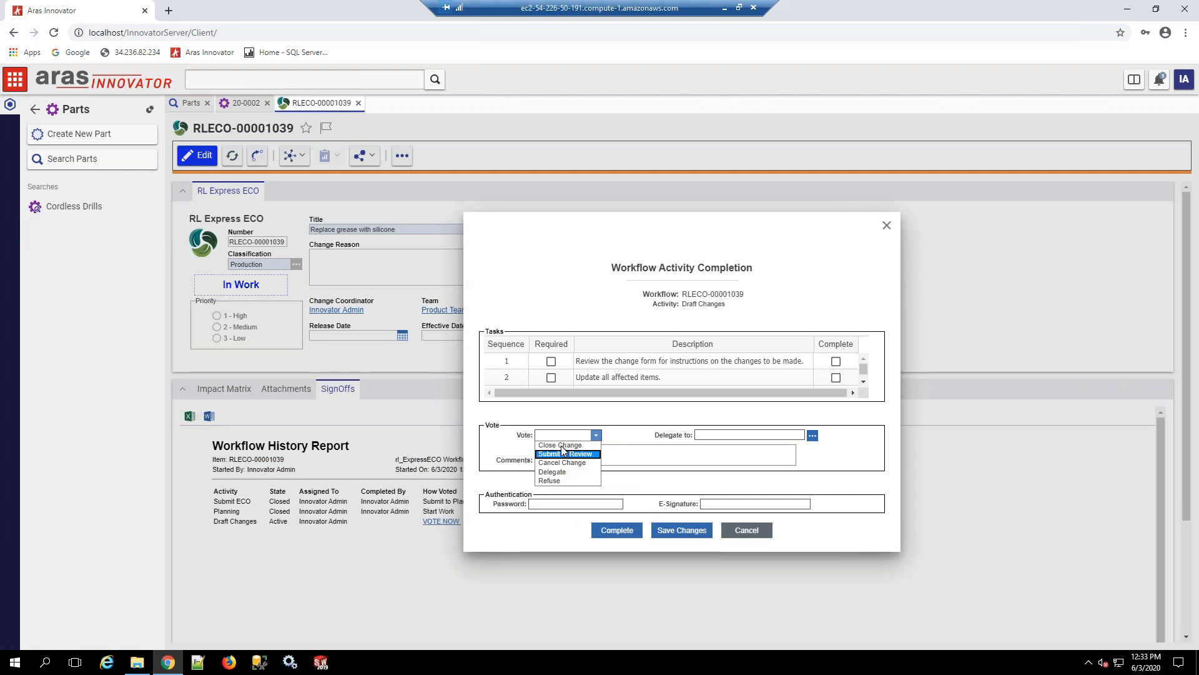
{"action": "left_click", "coordinate": [566, 445]}
{"action": "left_click", "coordinate": [615, 530]}
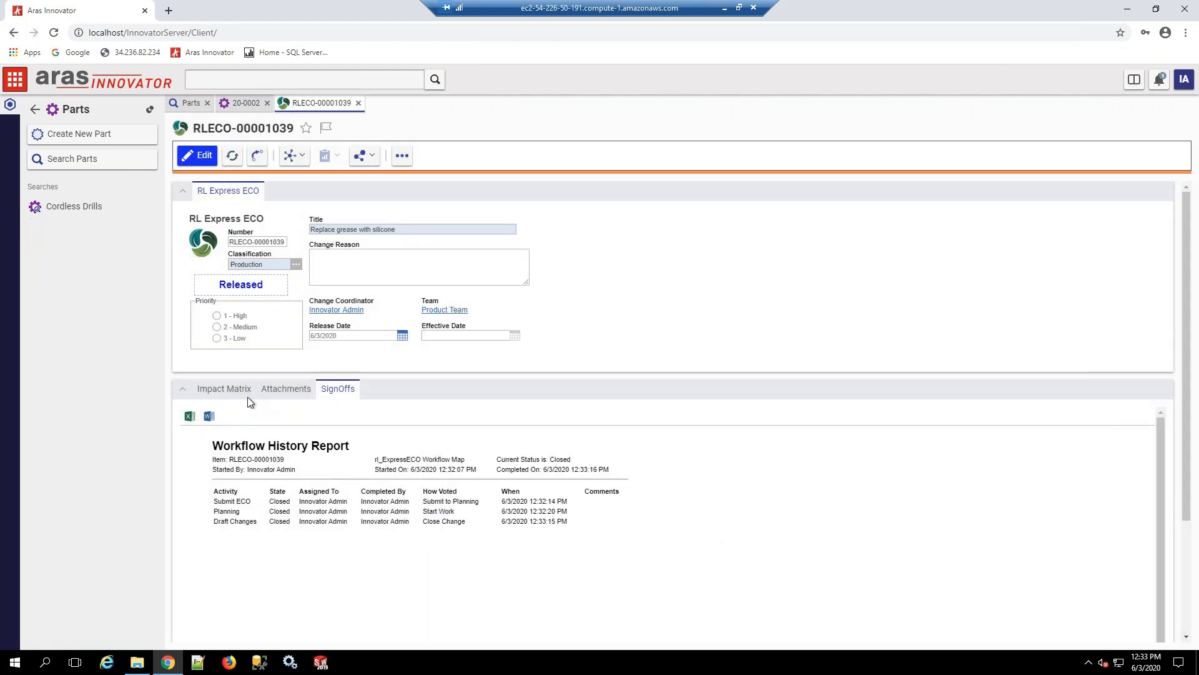
Step: Review the revised Gear Case from the ECO's impact matrix and expand it in the Cordless Drill's BOM structure
{"action": "left_click", "coordinate": [248, 393]}
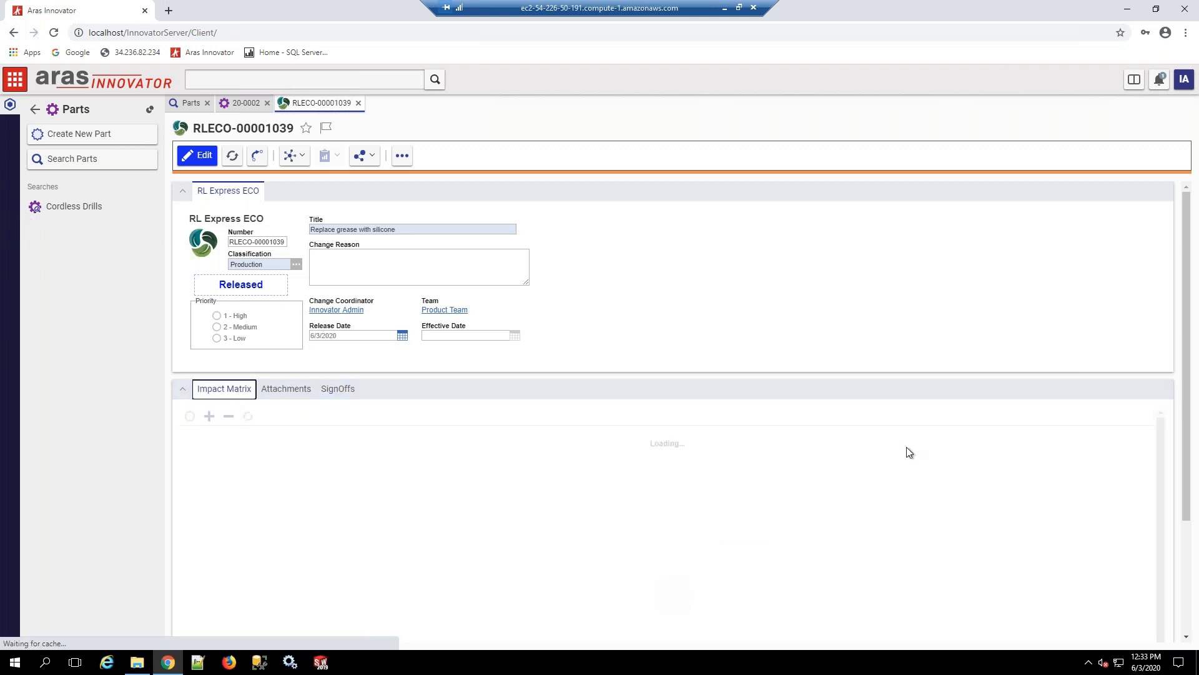
{"action": "left_click", "coordinate": [871, 454]}
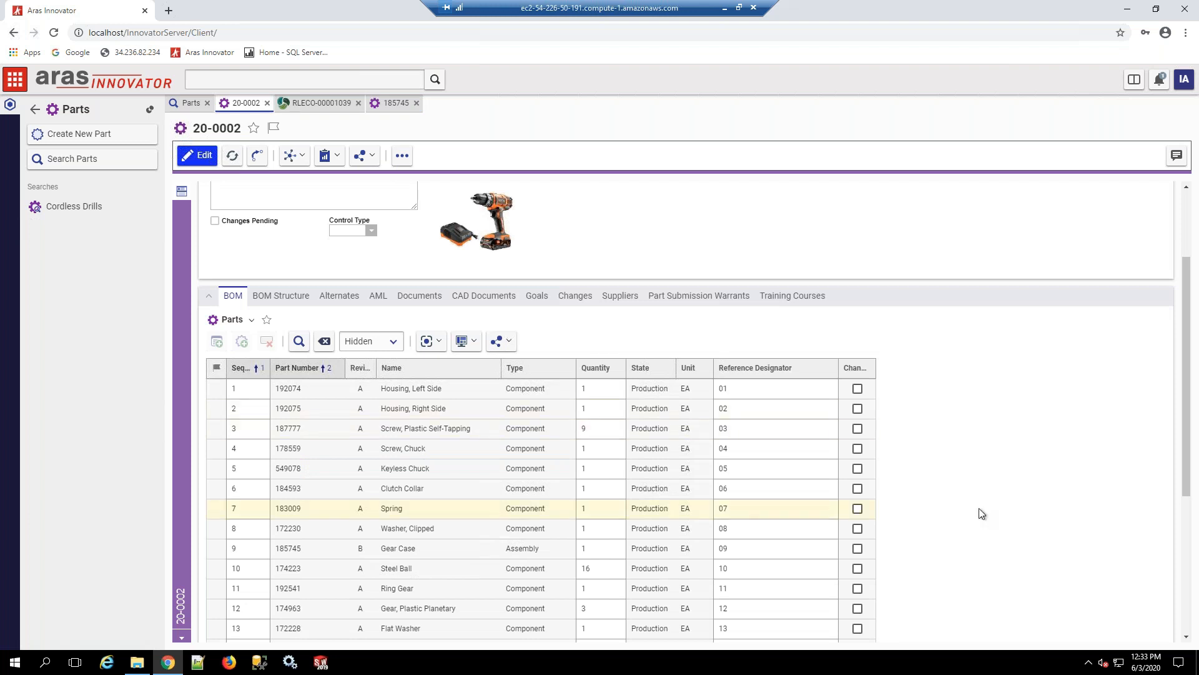
{"action": "left_click", "coordinate": [283, 296]}
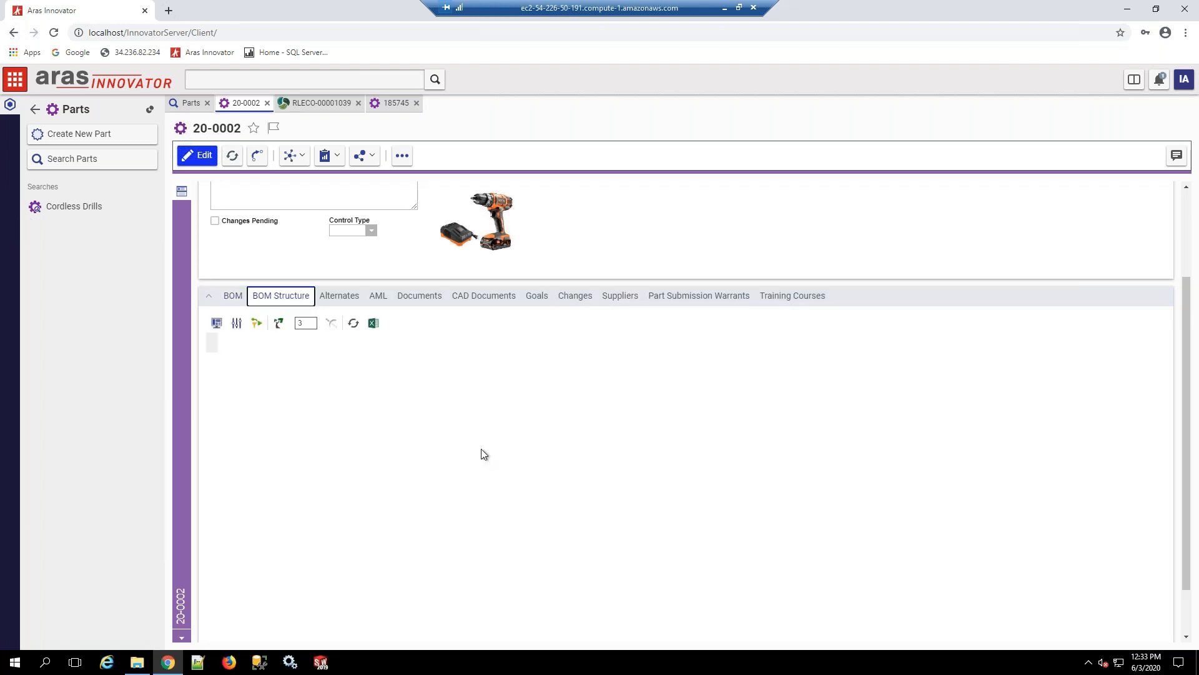
{"action": "left_click", "coordinate": [216, 523]}
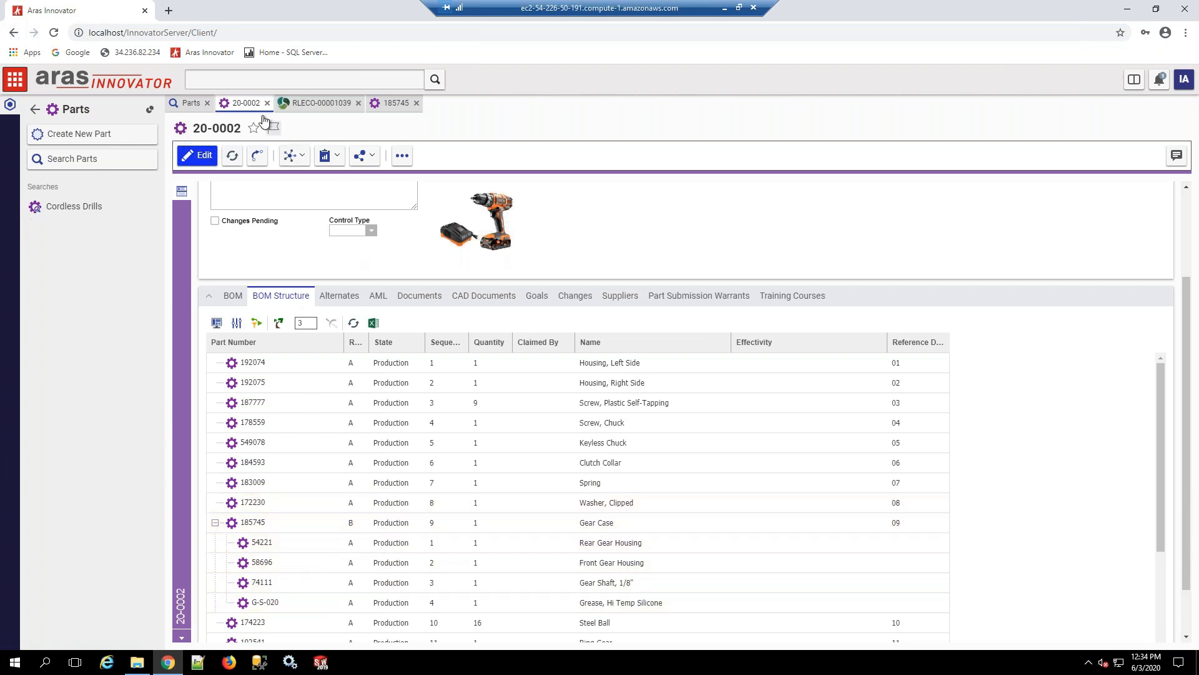
Step: Open the Controller E-21568 from the Cordless Drill's BOM and add it to a new RL Express ECO
{"action": "left_click", "coordinate": [233, 298]}
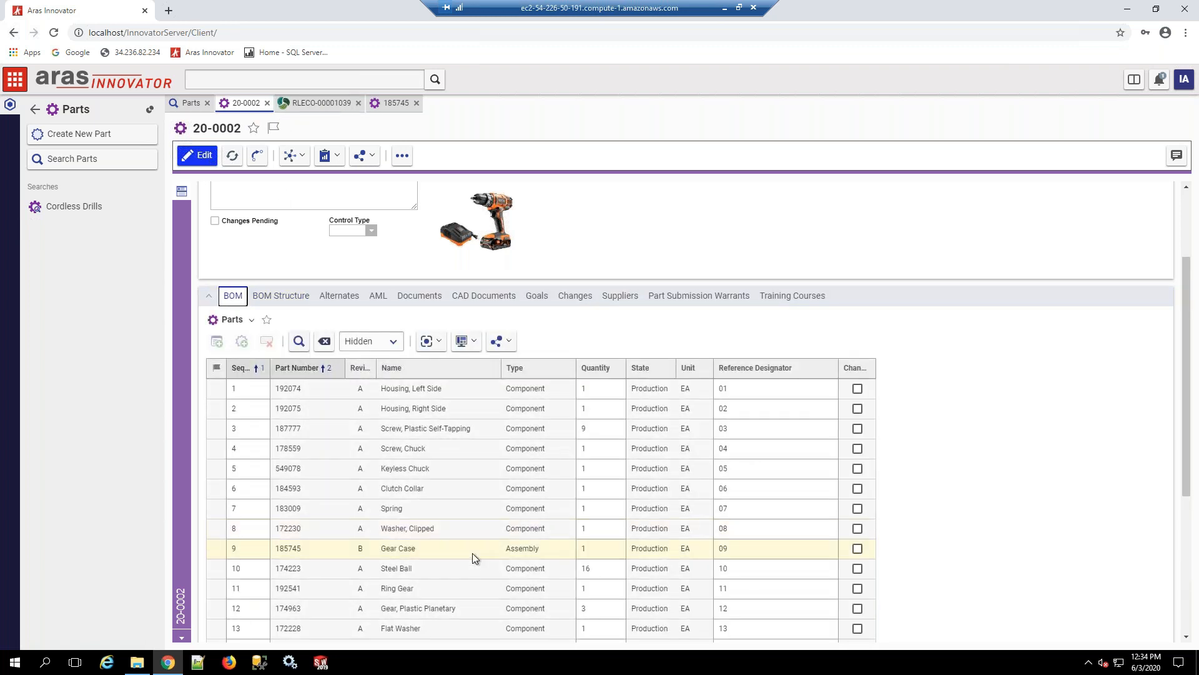
{"action": "scroll", "coordinate": [472, 553], "scroll_direction": "down", "scroll_amount": 3}
{"action": "scroll", "coordinate": [494, 561], "scroll_direction": "down", "scroll_amount": 1}
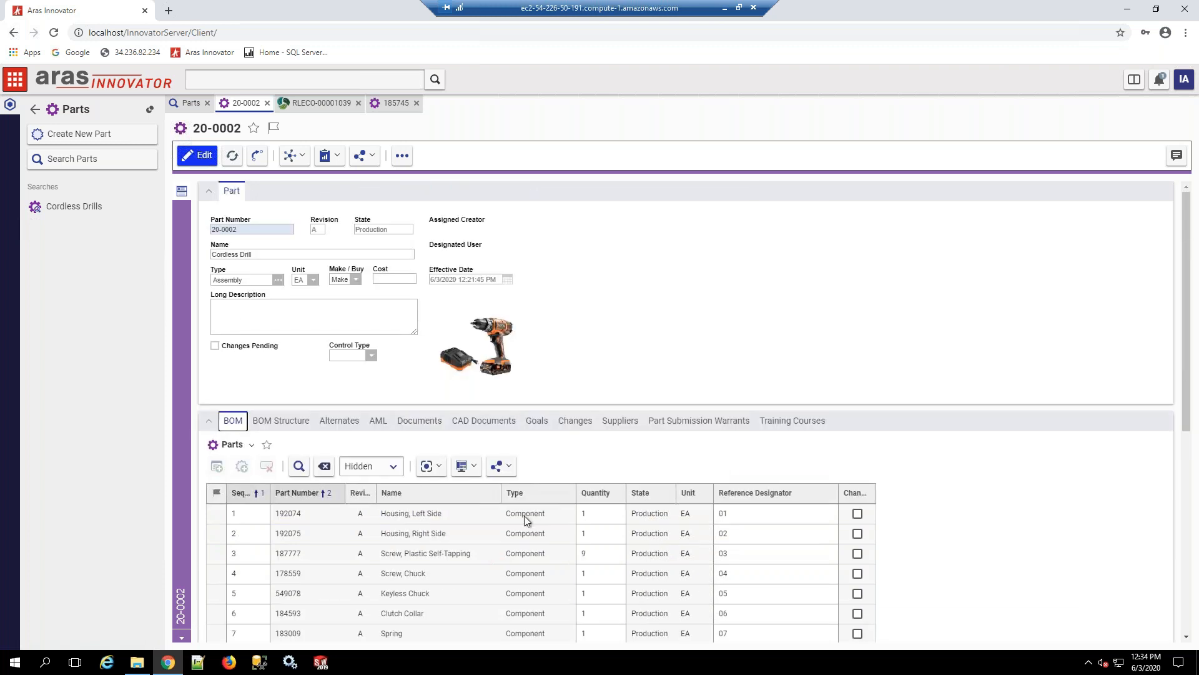
{"action": "scroll", "coordinate": [523, 516], "scroll_direction": "down", "scroll_amount": 2}
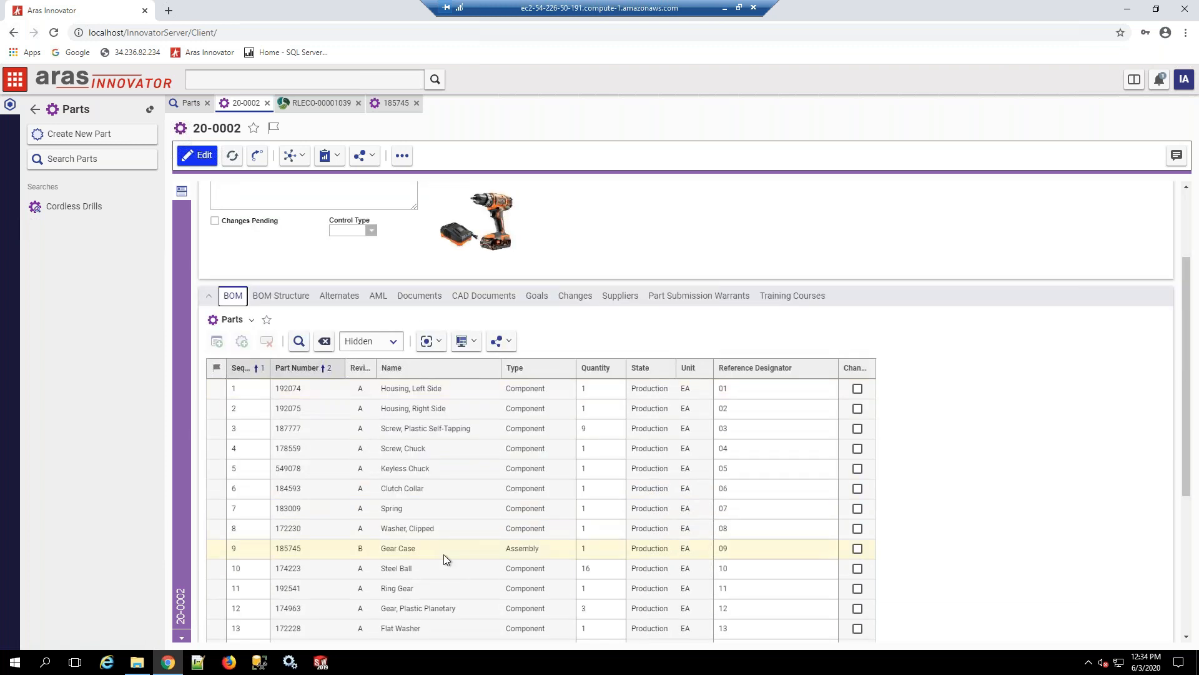
{"action": "scroll", "coordinate": [444, 553], "scroll_direction": "down", "scroll_amount": 2}
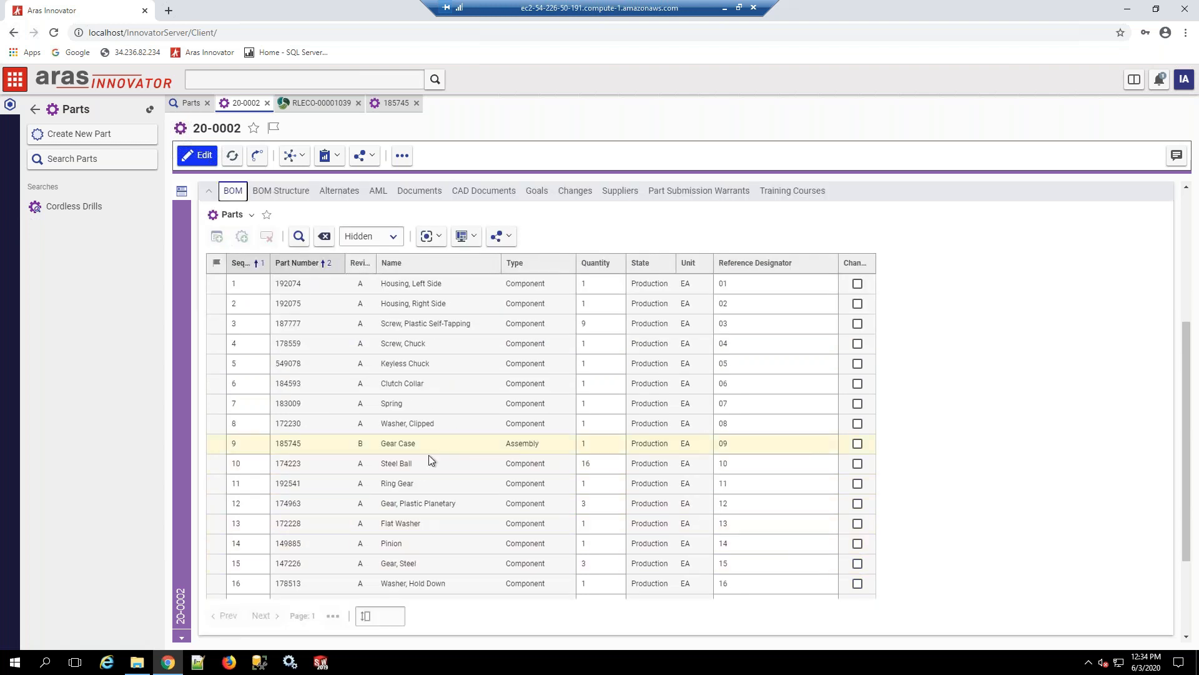
{"action": "scroll", "coordinate": [350, 489], "scroll_direction": "down", "scroll_amount": 3}
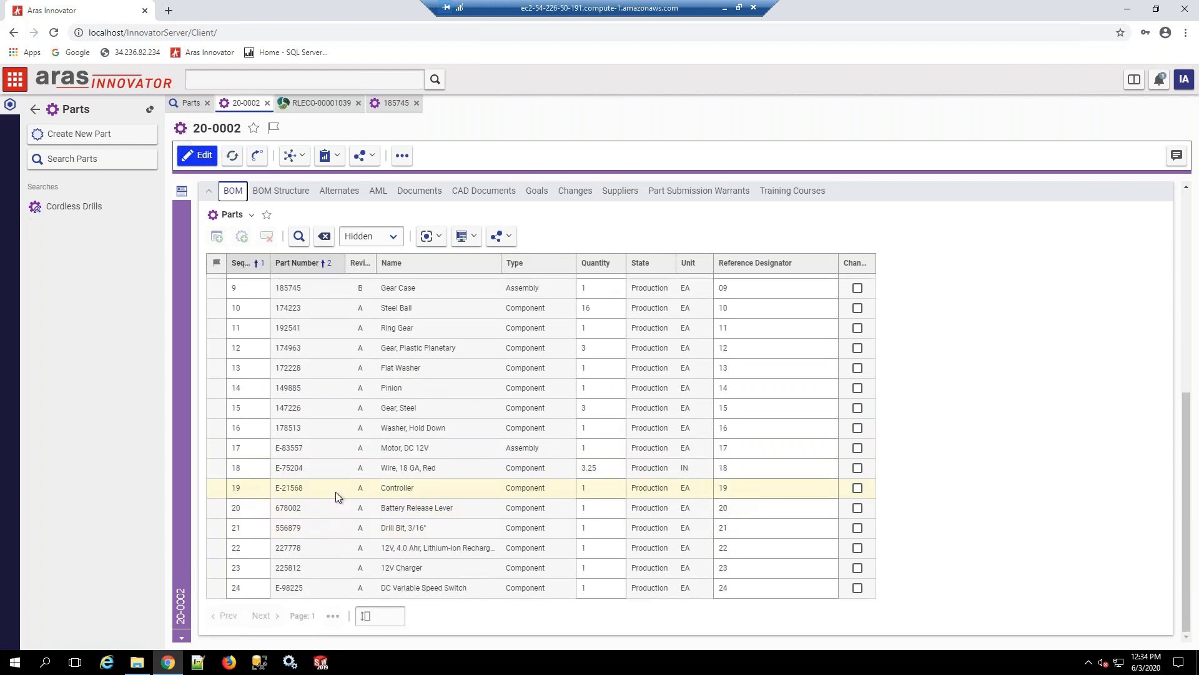
{"action": "double_click", "coordinate": [335, 492]}
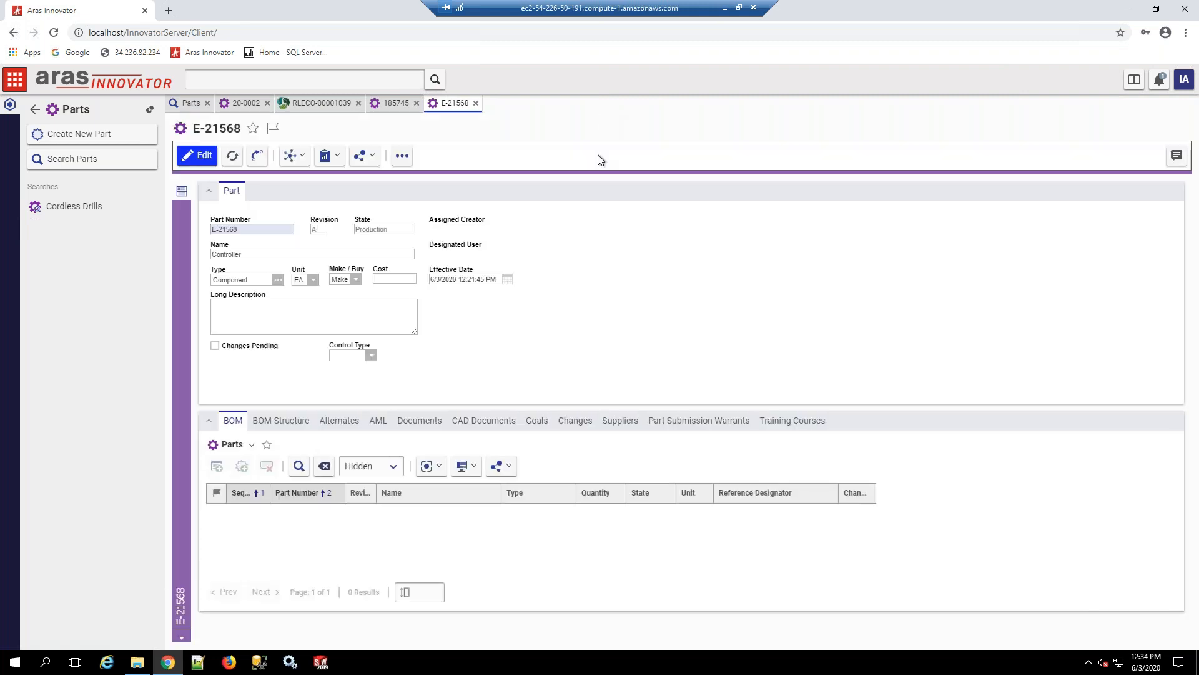
{"action": "left_click", "coordinate": [401, 155]}
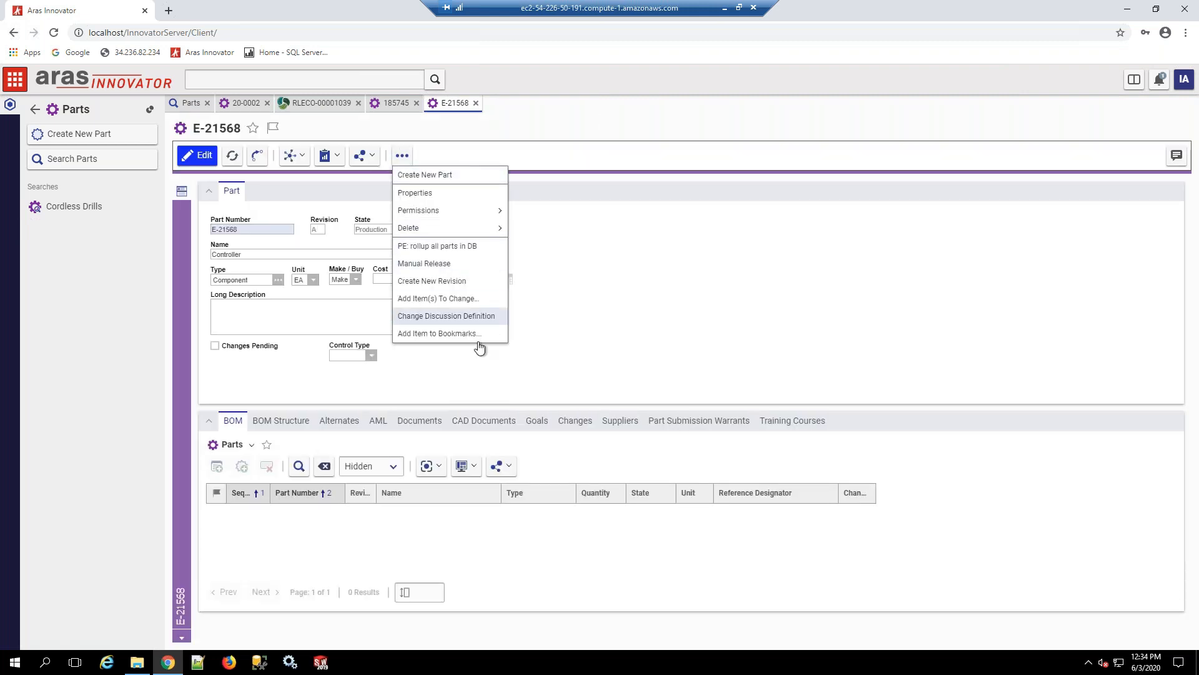
{"action": "left_click", "coordinate": [443, 299]}
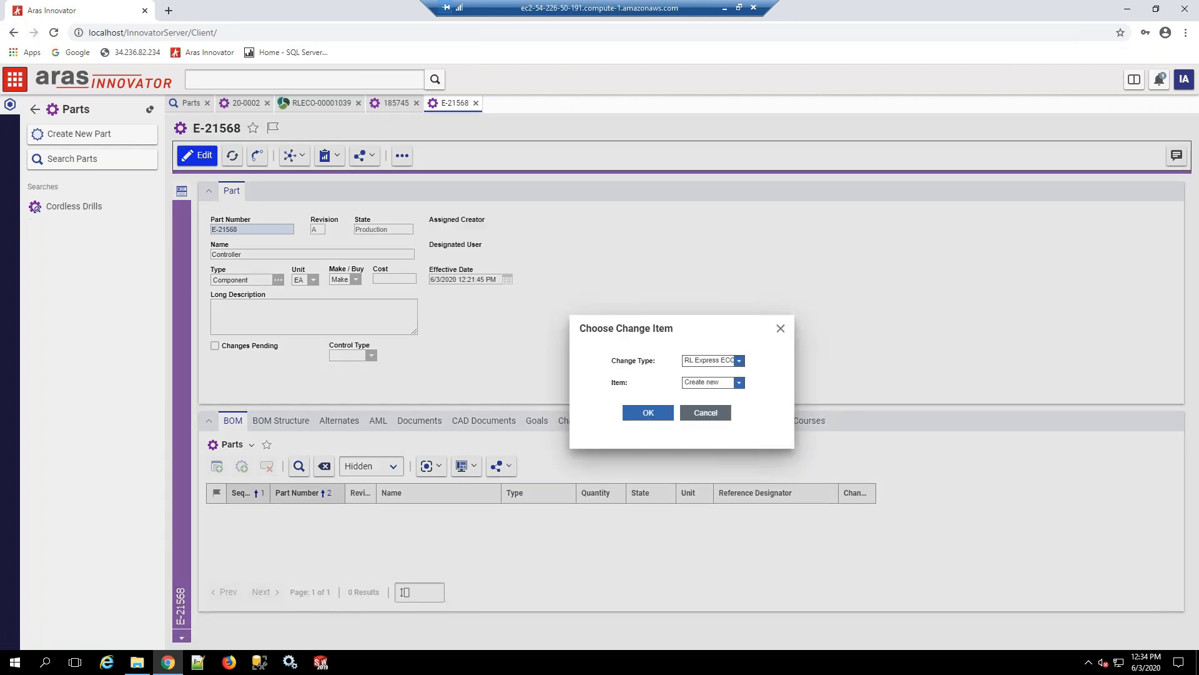
{"action": "left_click", "coordinate": [648, 412]}
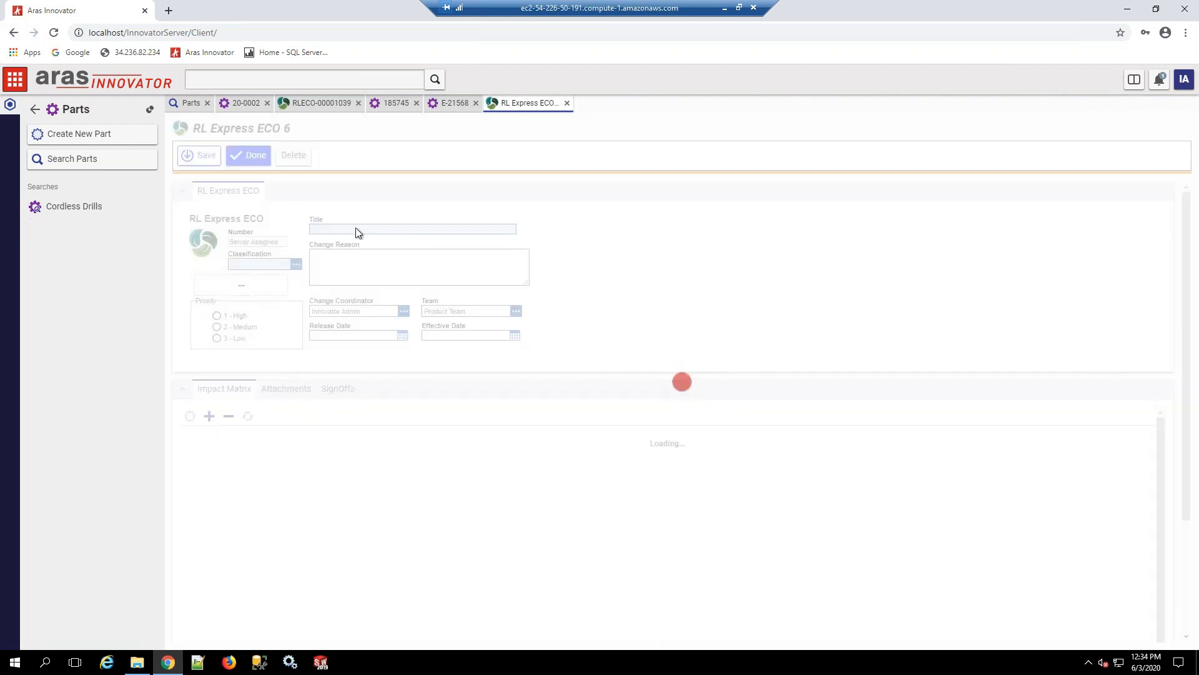
Step: Title the new ECO "Software change" and set its classification to Production
{"action": "left_click", "coordinate": [326, 229]}
{"action": "type", "text": "Sof"}
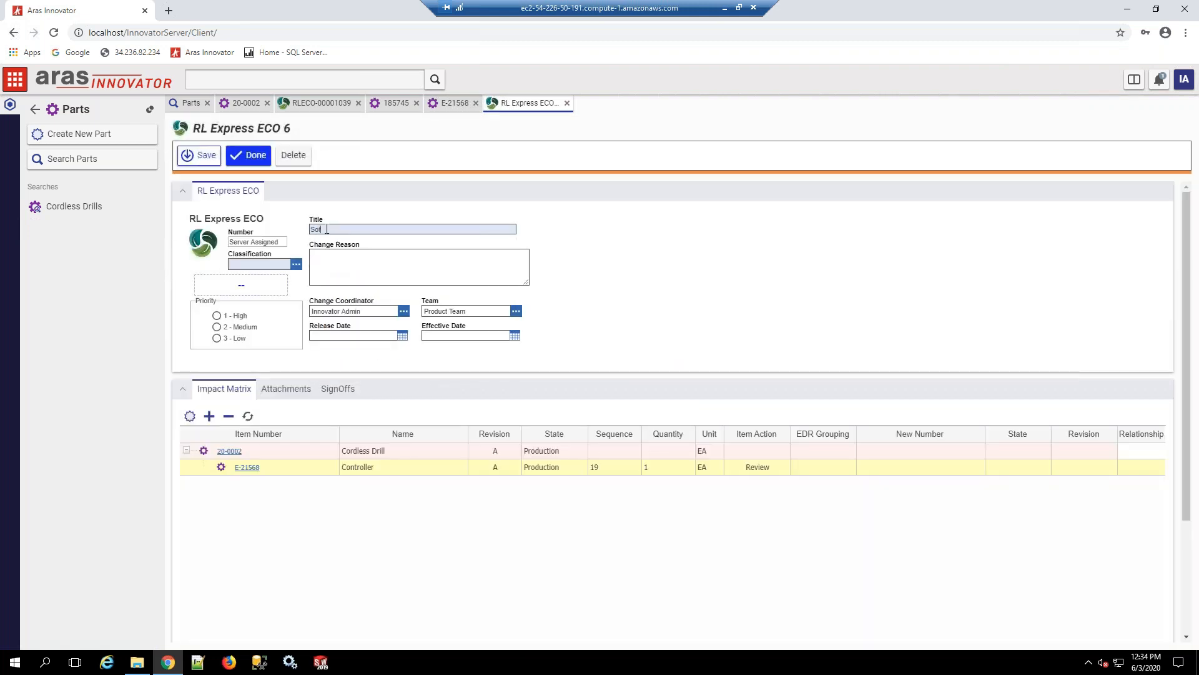
{"action": "type", "text": "tware chag"}
{"action": "type", "text": "nge"}
{"action": "left_click", "coordinate": [296, 265]}
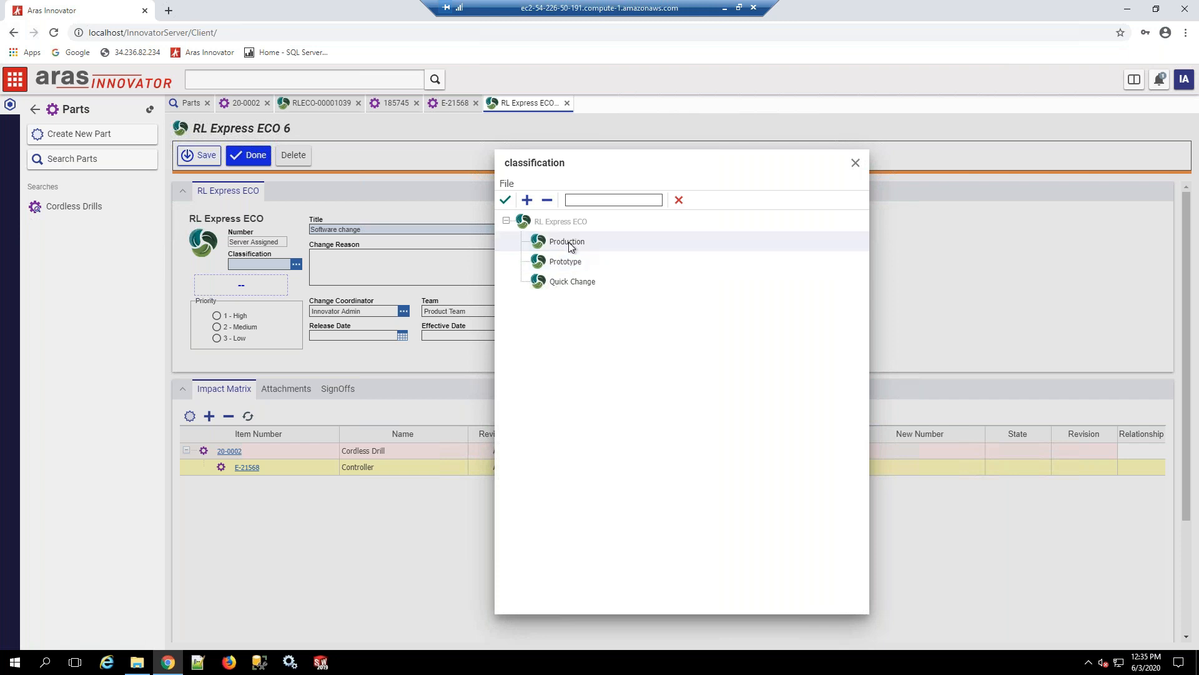
{"action": "double_click", "coordinate": [568, 244]}
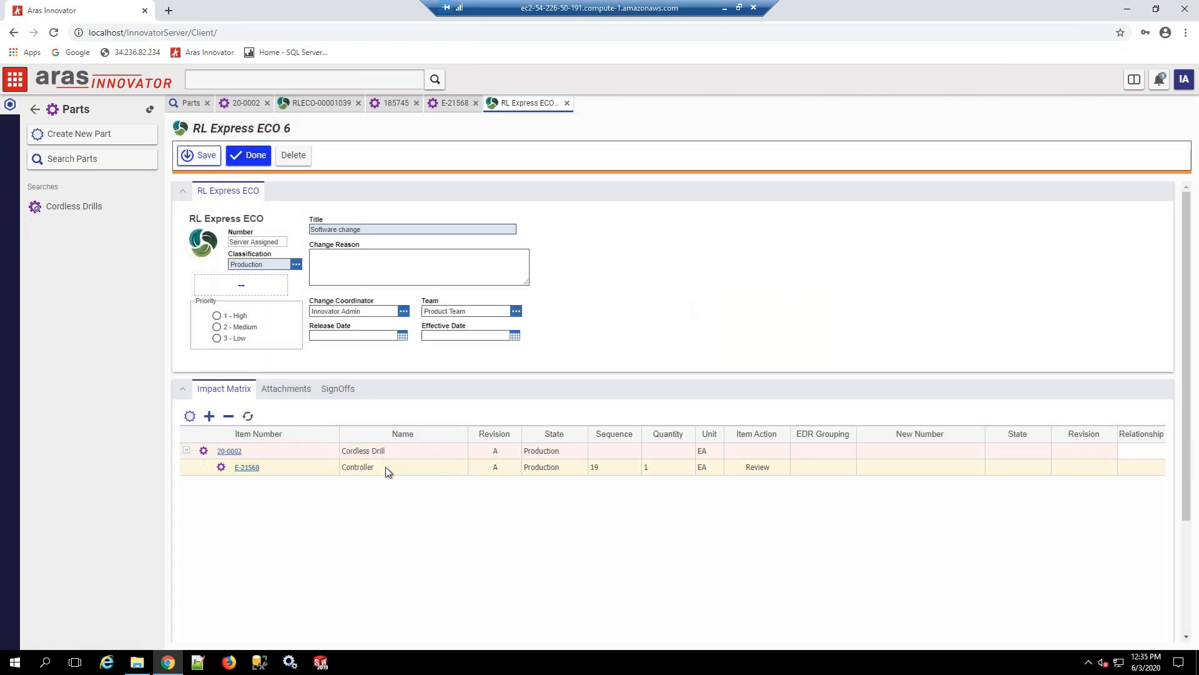
Step: Set the item action to Revise for the Controller and save the software change ECO
{"action": "right_click", "coordinate": [385, 467]}
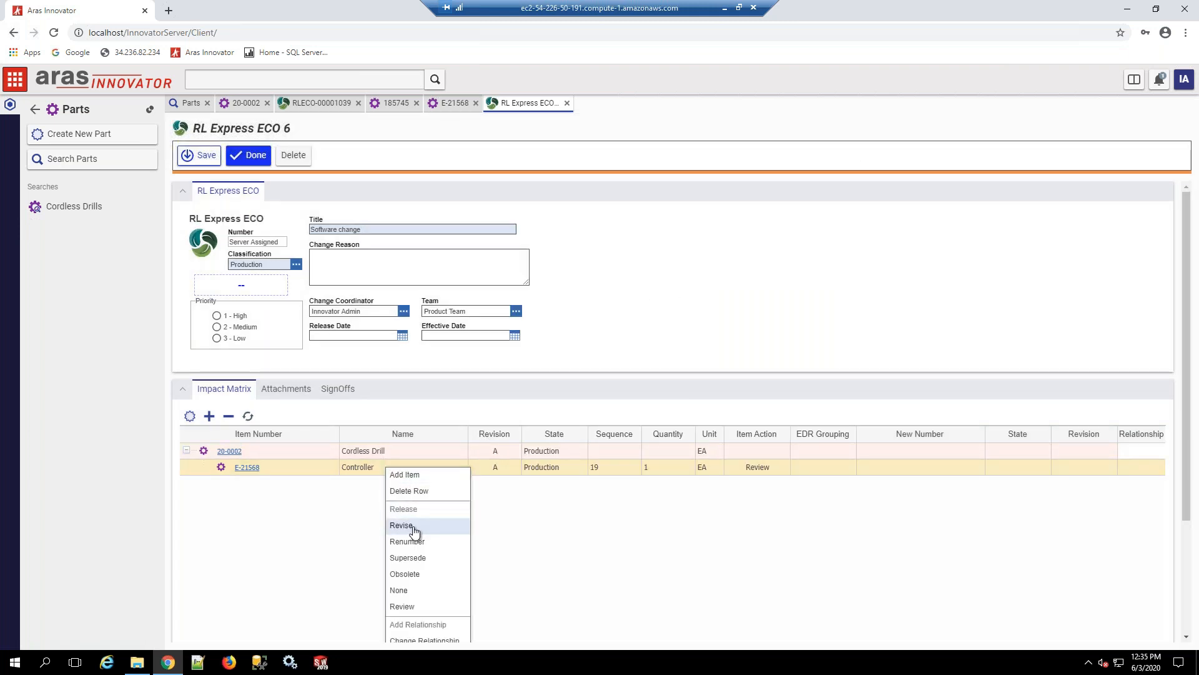
{"action": "left_click", "coordinate": [414, 531]}
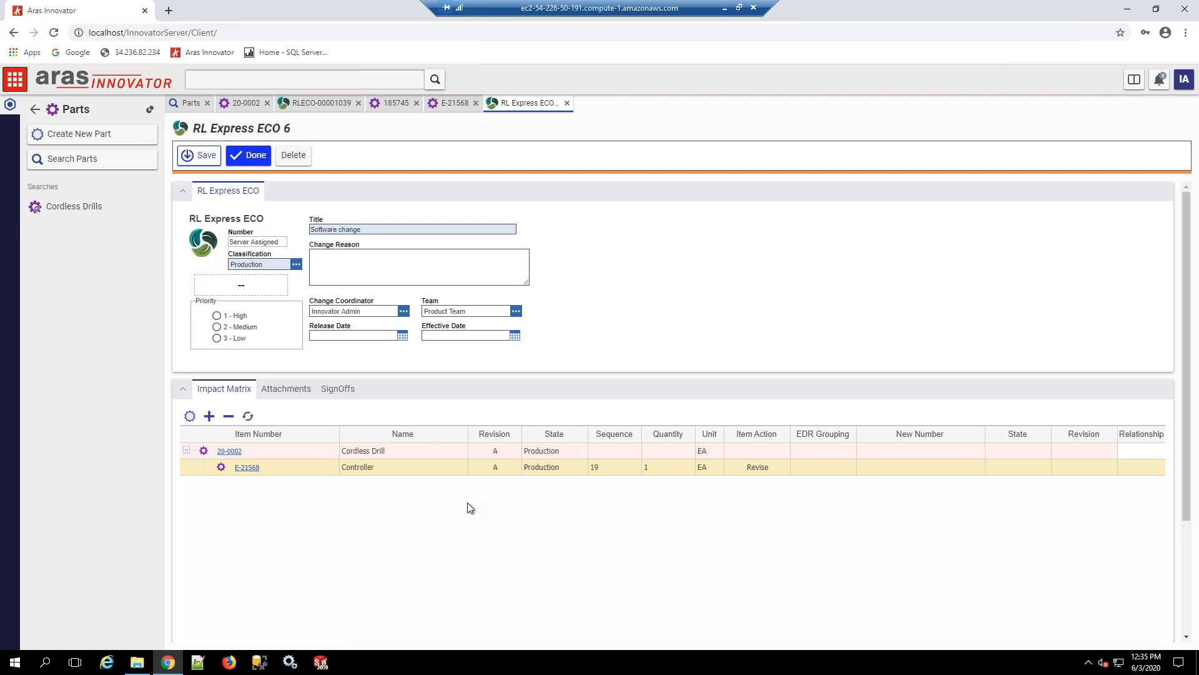
{"action": "left_click", "coordinate": [248, 155]}
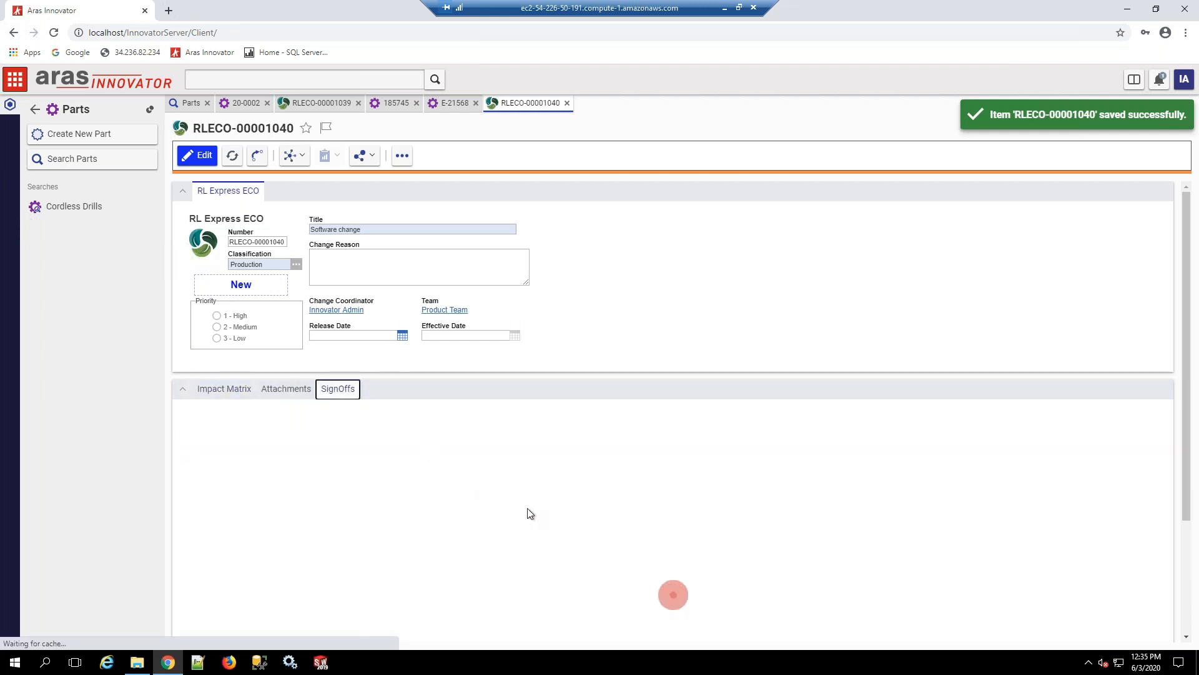
Step: Complete the software change ECO's Submit ECO sign-off with the vote Submit to Planning
{"action": "left_click", "coordinate": [484, 502]}
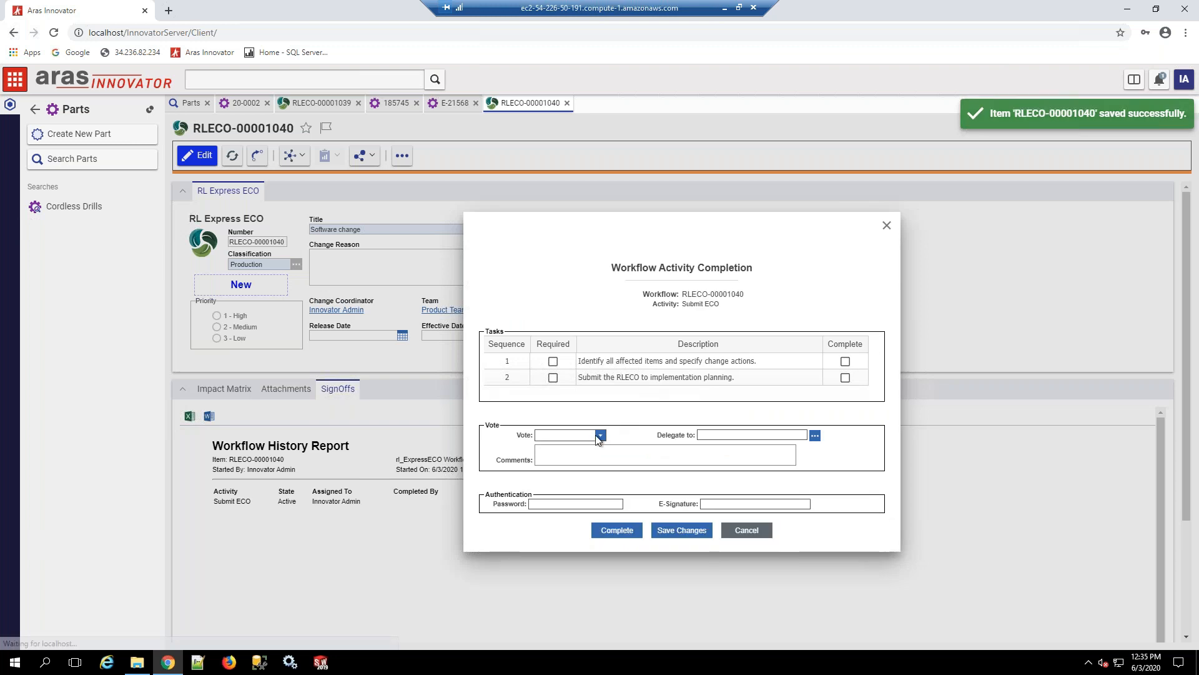
{"action": "left_click", "coordinate": [599, 436]}
{"action": "left_click", "coordinate": [565, 445]}
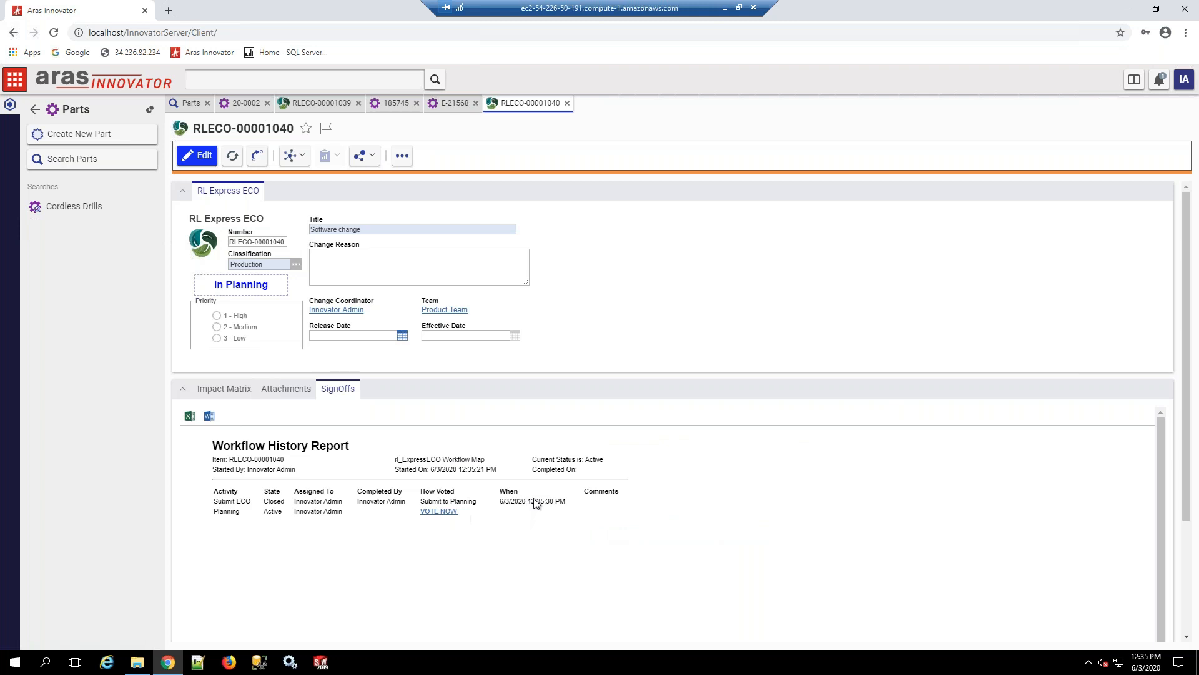
Step: Complete the software change ECO's Planning sign-off with the vote Start Work
{"action": "left_click", "coordinate": [439, 511]}
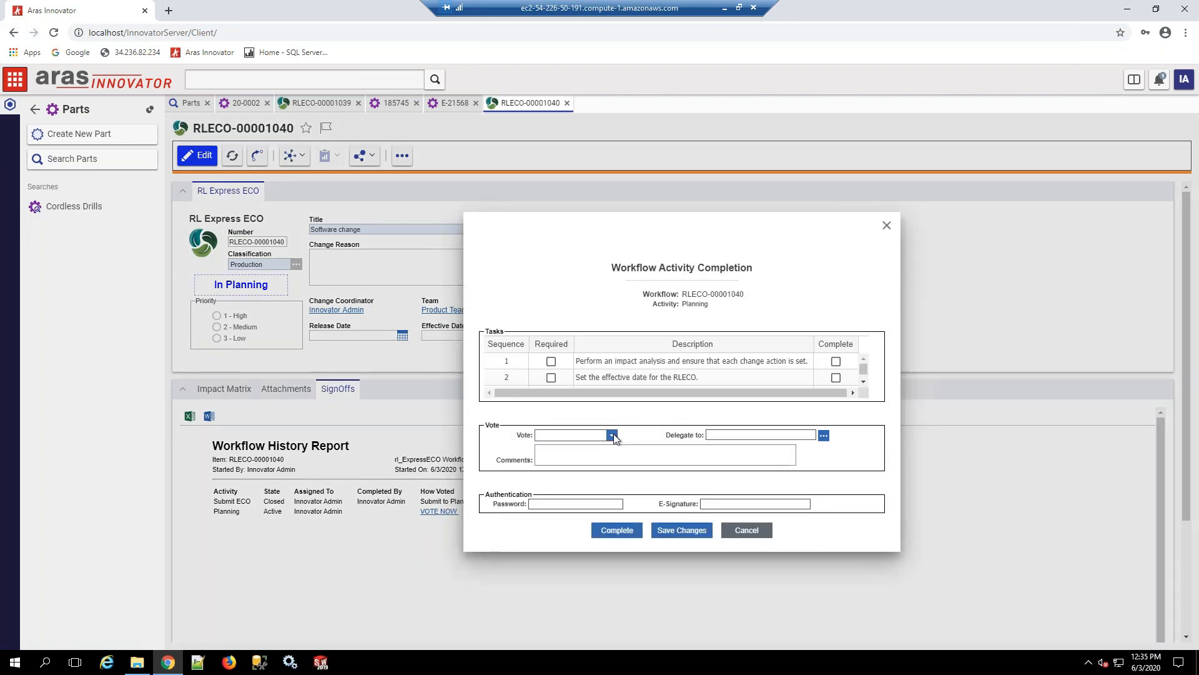
{"action": "left_click", "coordinate": [613, 435]}
{"action": "left_click", "coordinate": [567, 446]}
{"action": "left_click", "coordinate": [617, 531]}
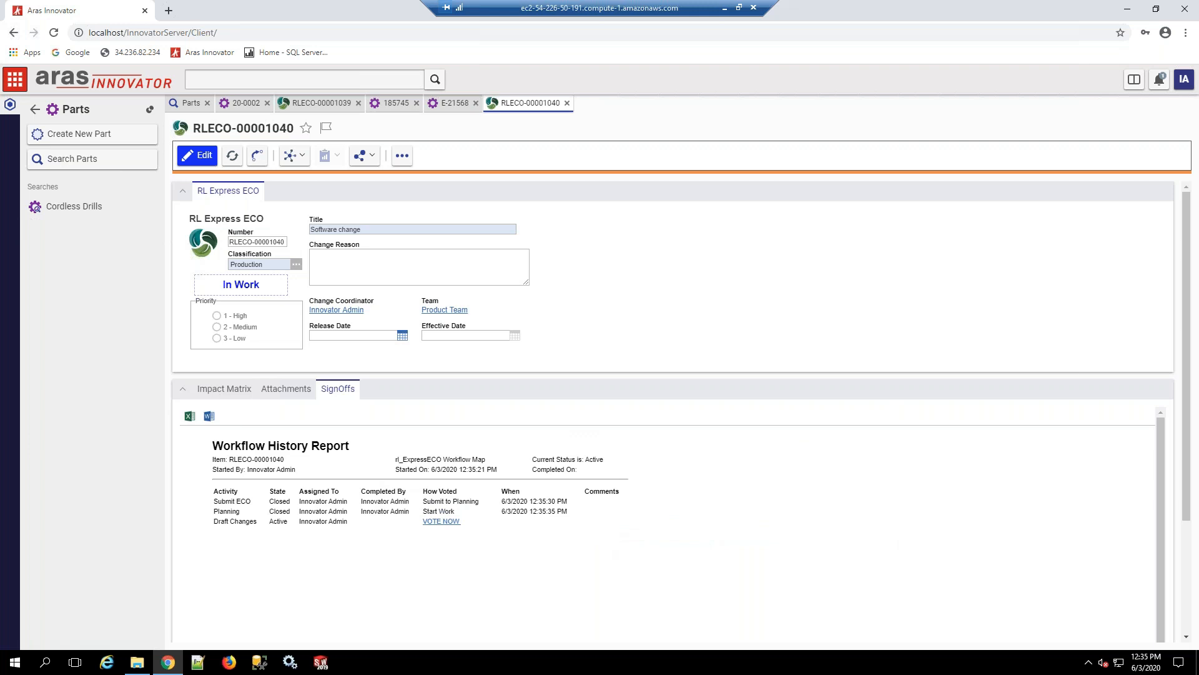
Step: Review the software change ECO's impact matrix and its workflow process map
{"action": "left_click", "coordinate": [229, 394]}
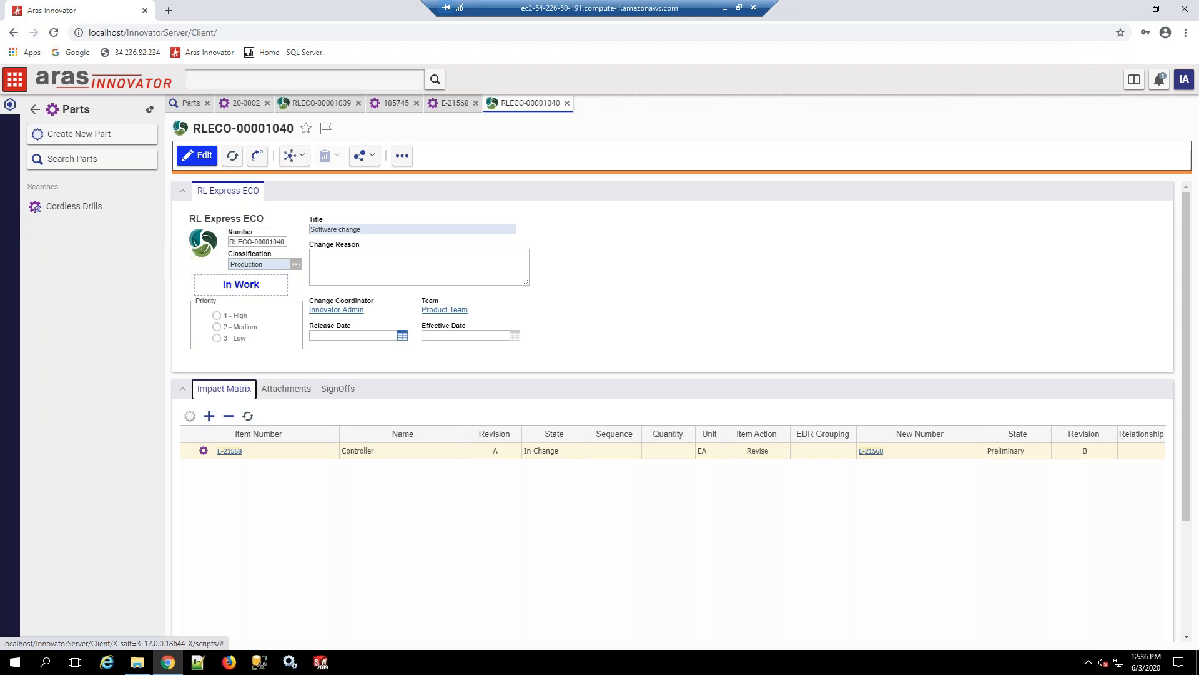
{"action": "left_click", "coordinate": [293, 155]}
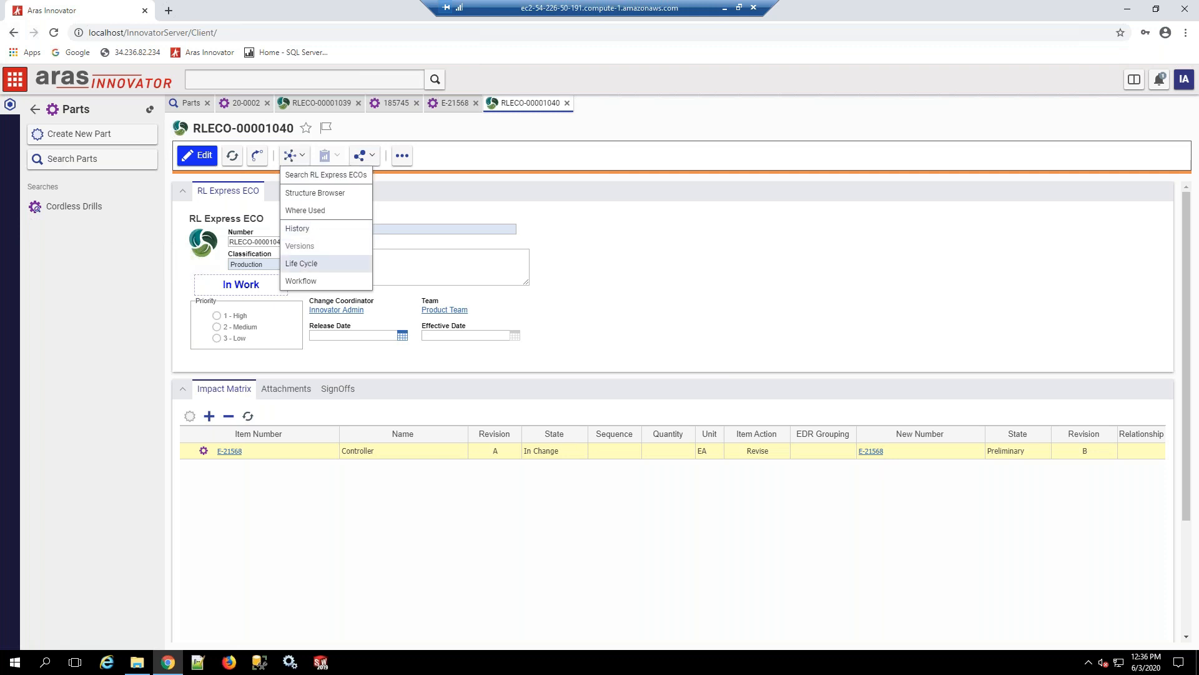
{"action": "left_click", "coordinate": [301, 281]}
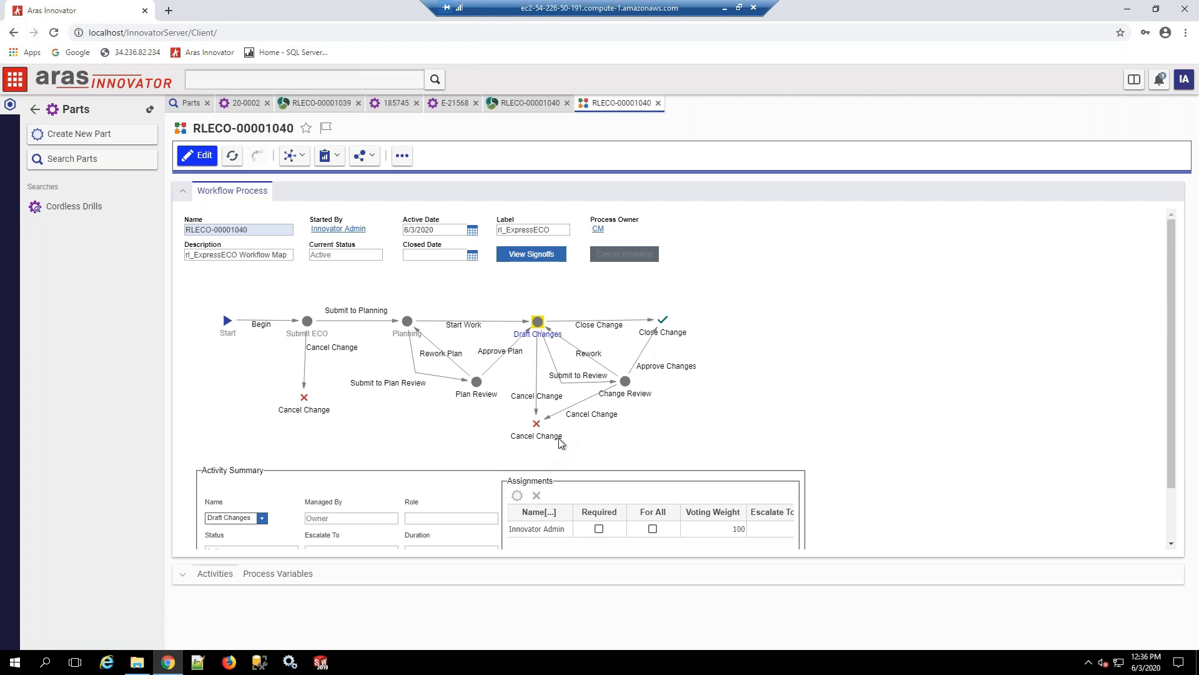
{"action": "left_click", "coordinate": [659, 104]}
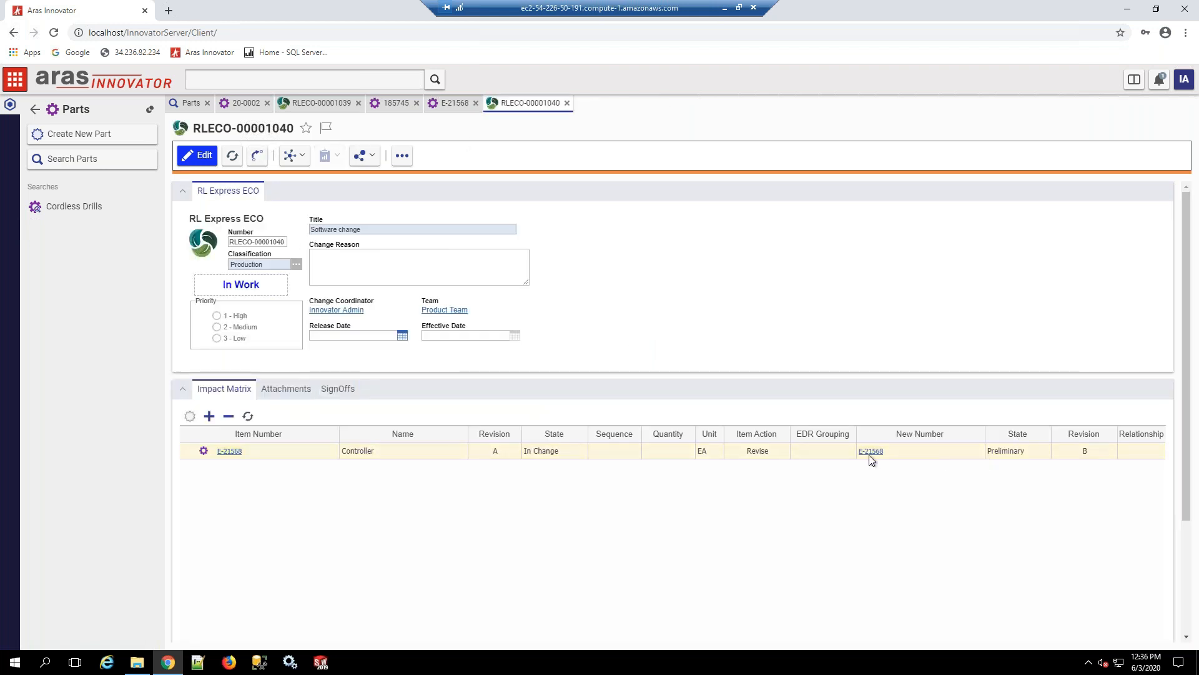
{"action": "left_click", "coordinate": [1040, 455]}
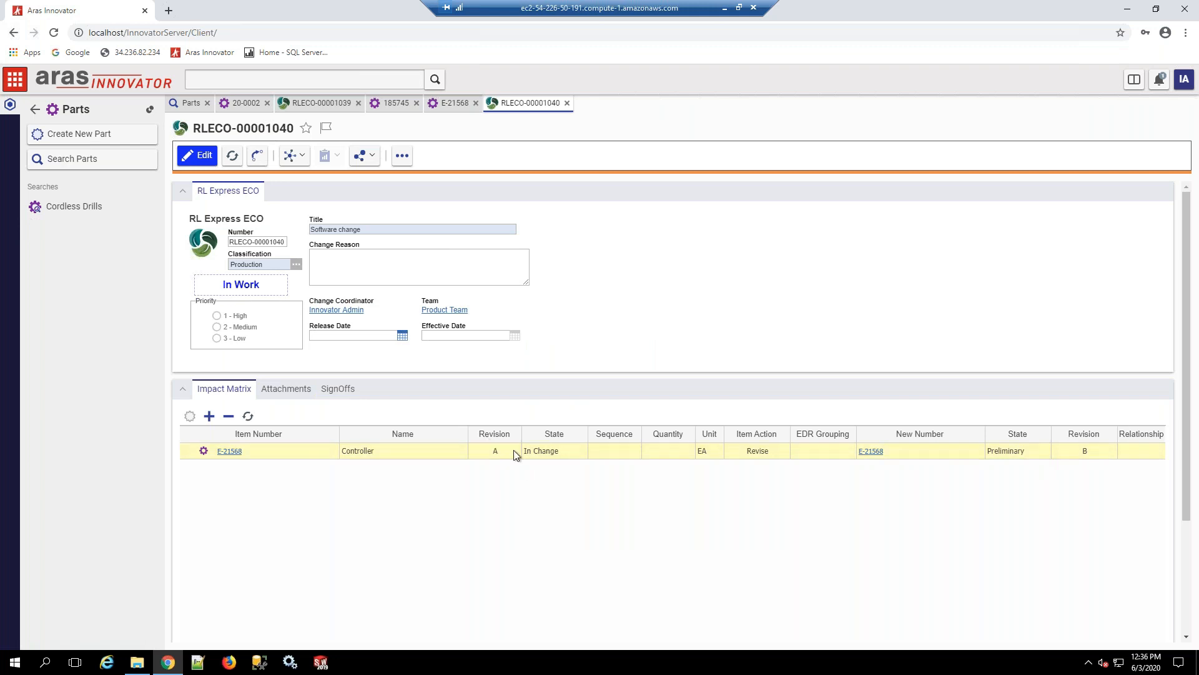
Step: Complete the software change ECO's Draft Changes sign-off with the vote Cancel Change
{"action": "left_click", "coordinate": [360, 390]}
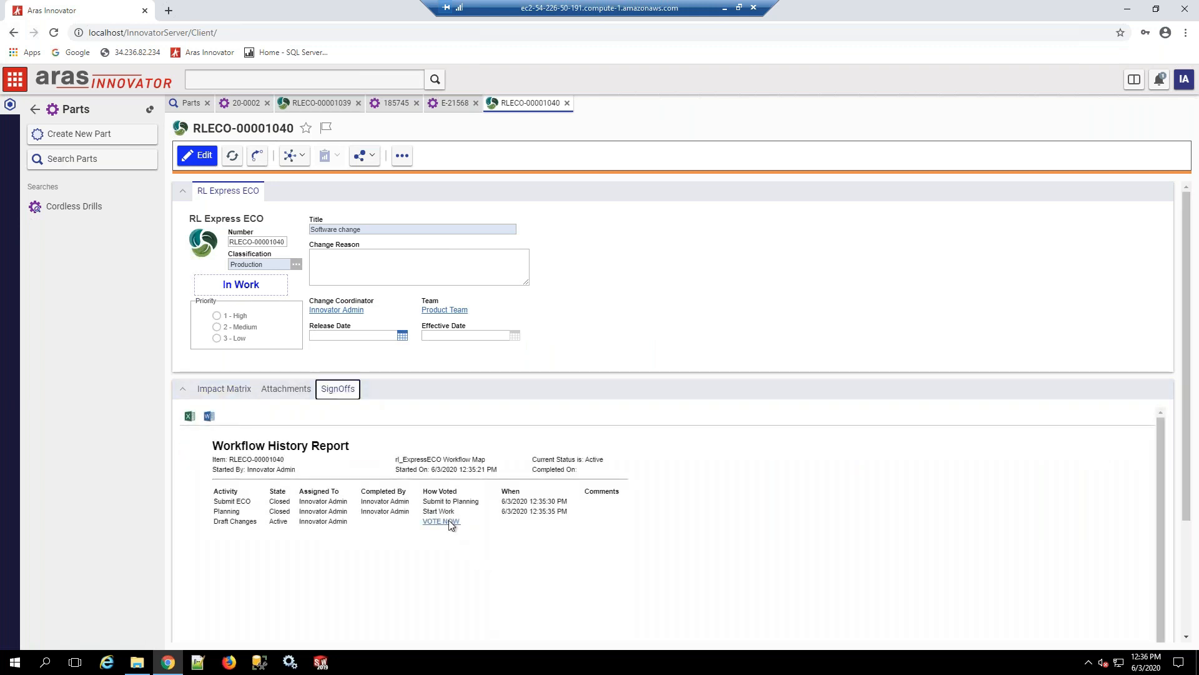
{"action": "left_click", "coordinate": [448, 521]}
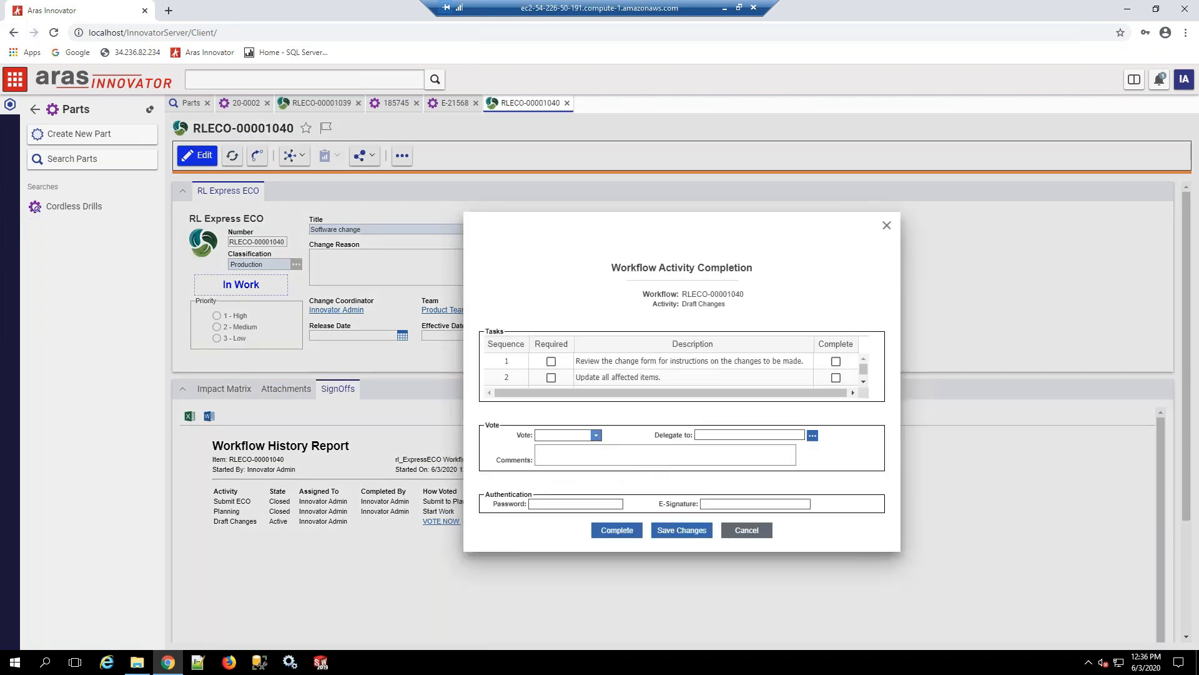
{"action": "left_click", "coordinate": [596, 434]}
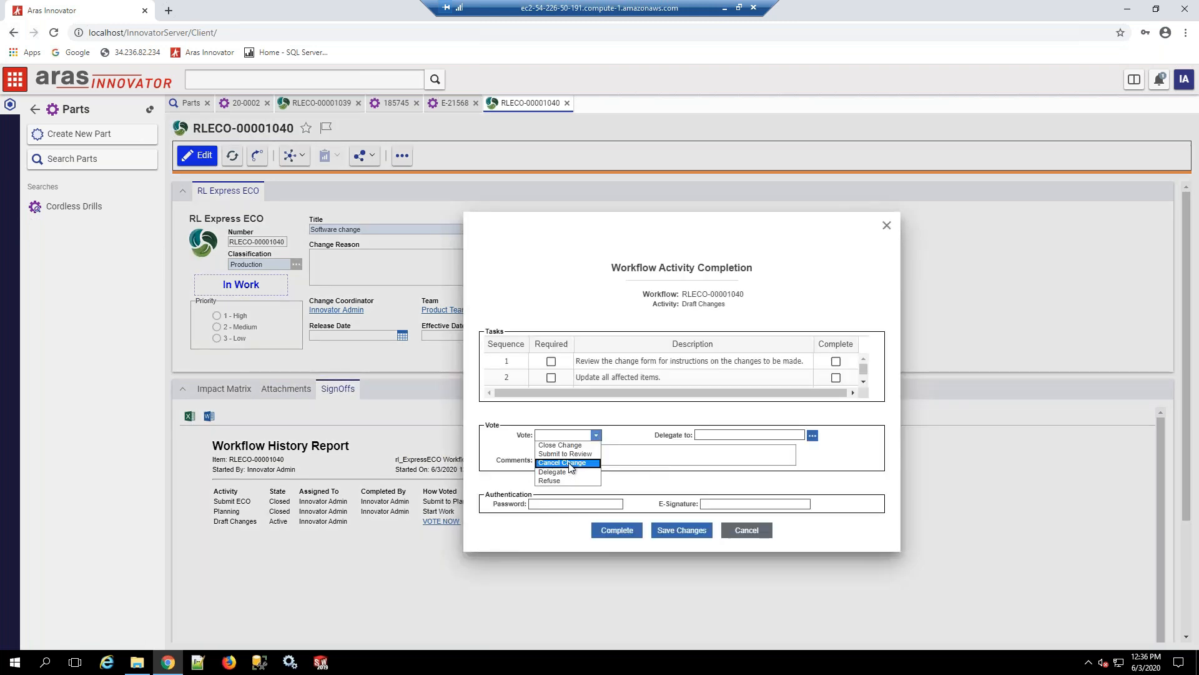
{"action": "left_click", "coordinate": [570, 465]}
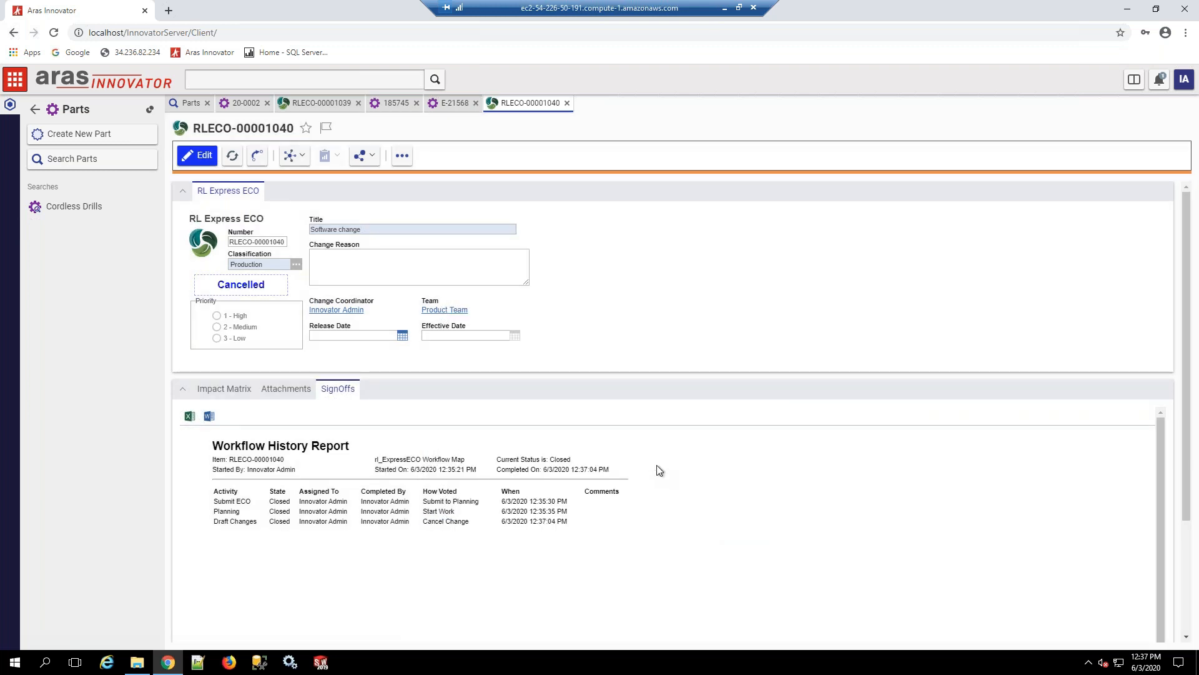
Step: Examine the cancelled ECO's impact matrix and the version list of the Controller's new revision, and close that part
{"action": "left_click", "coordinate": [230, 393]}
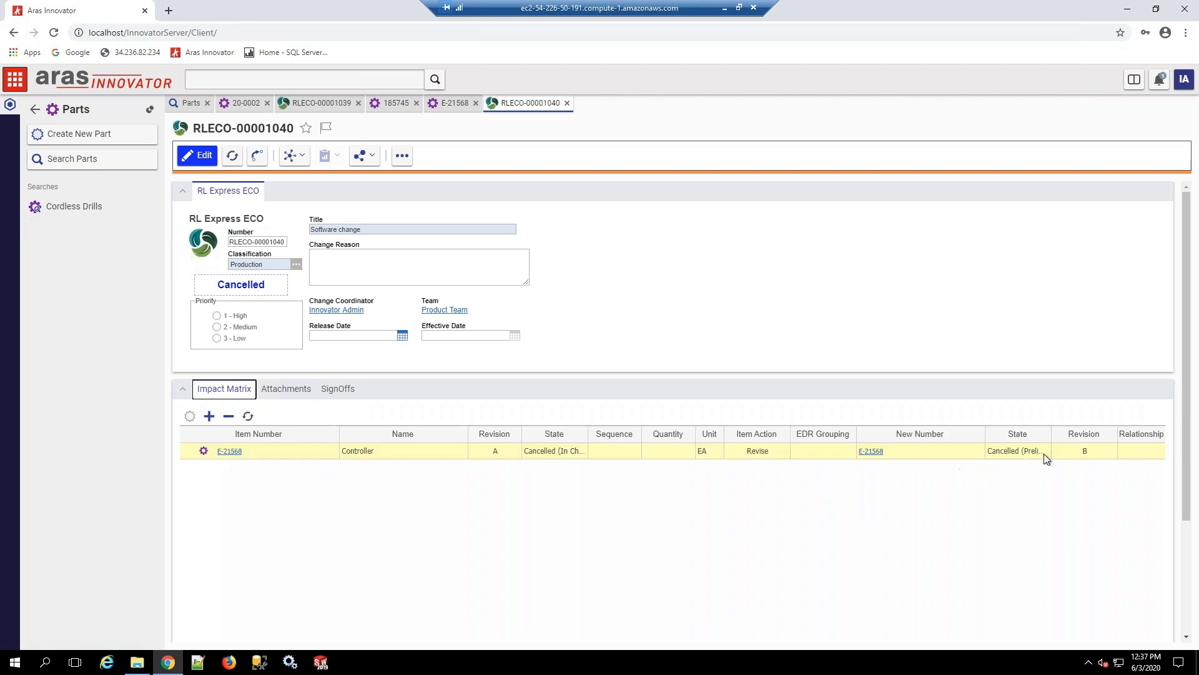
{"action": "left_click", "coordinate": [873, 452]}
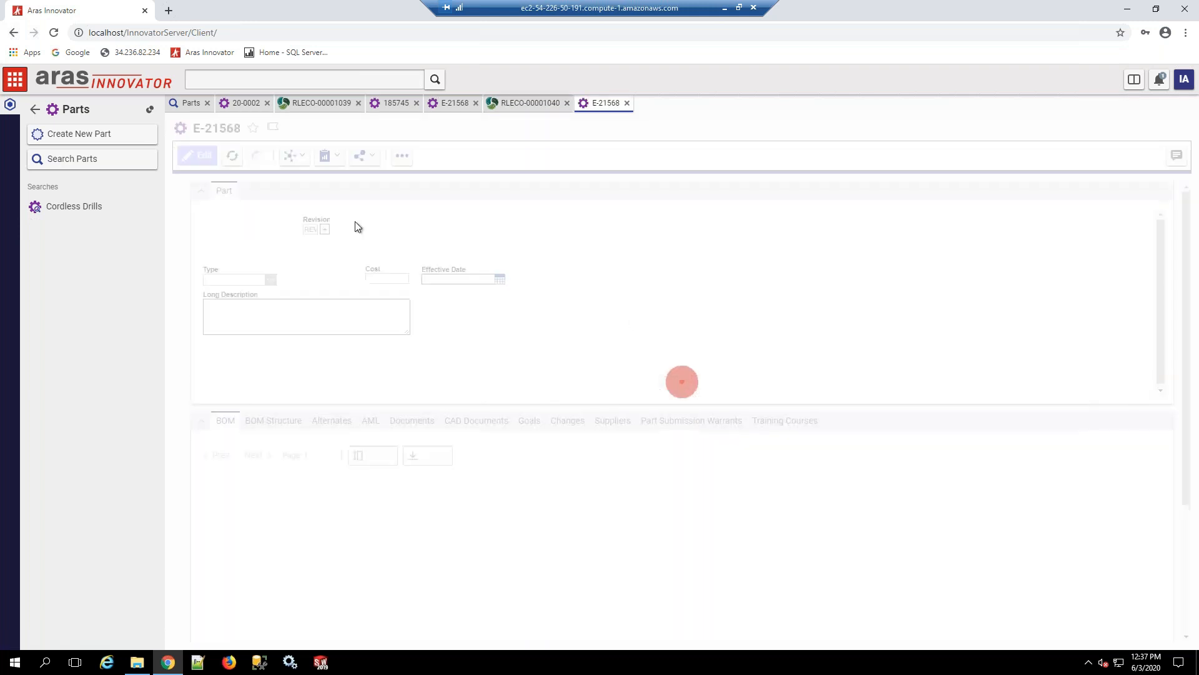
{"action": "left_click", "coordinate": [294, 155]}
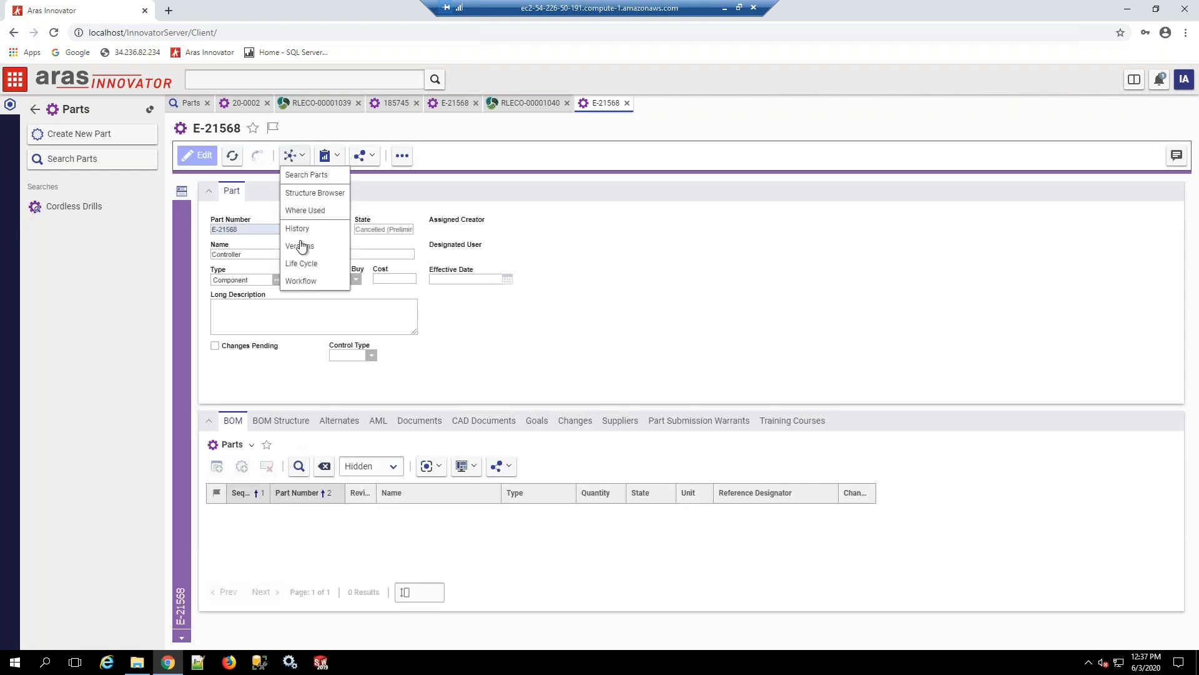
{"action": "left_click", "coordinate": [306, 247]}
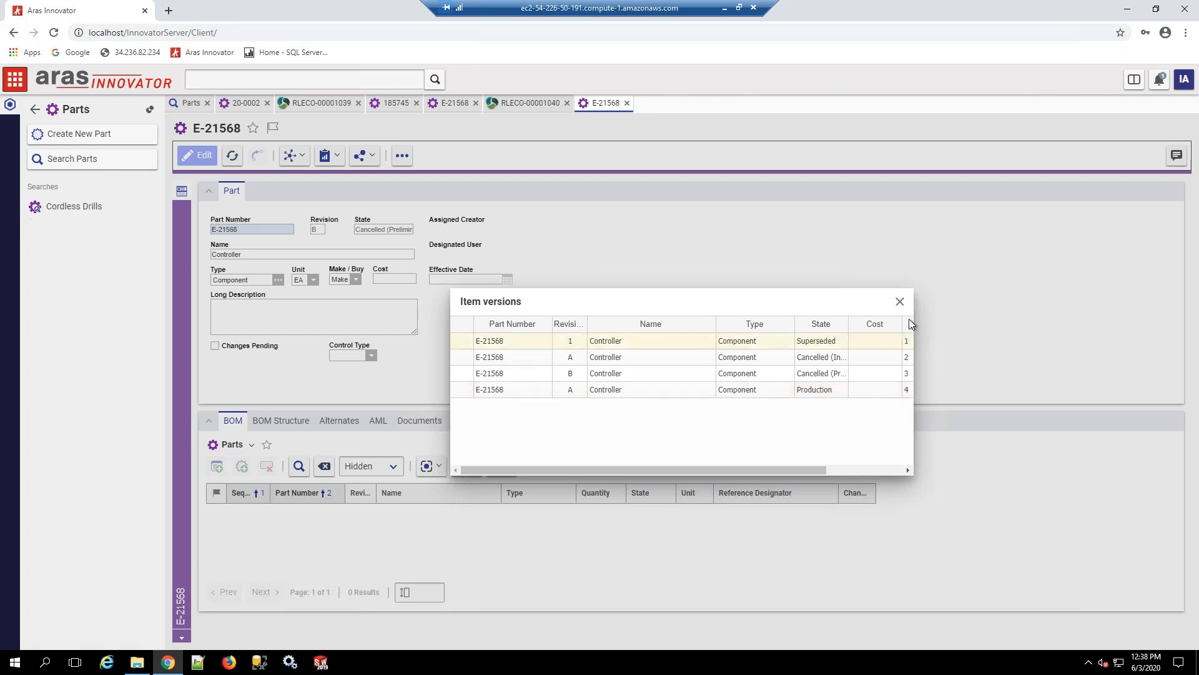
{"action": "left_click", "coordinate": [899, 301]}
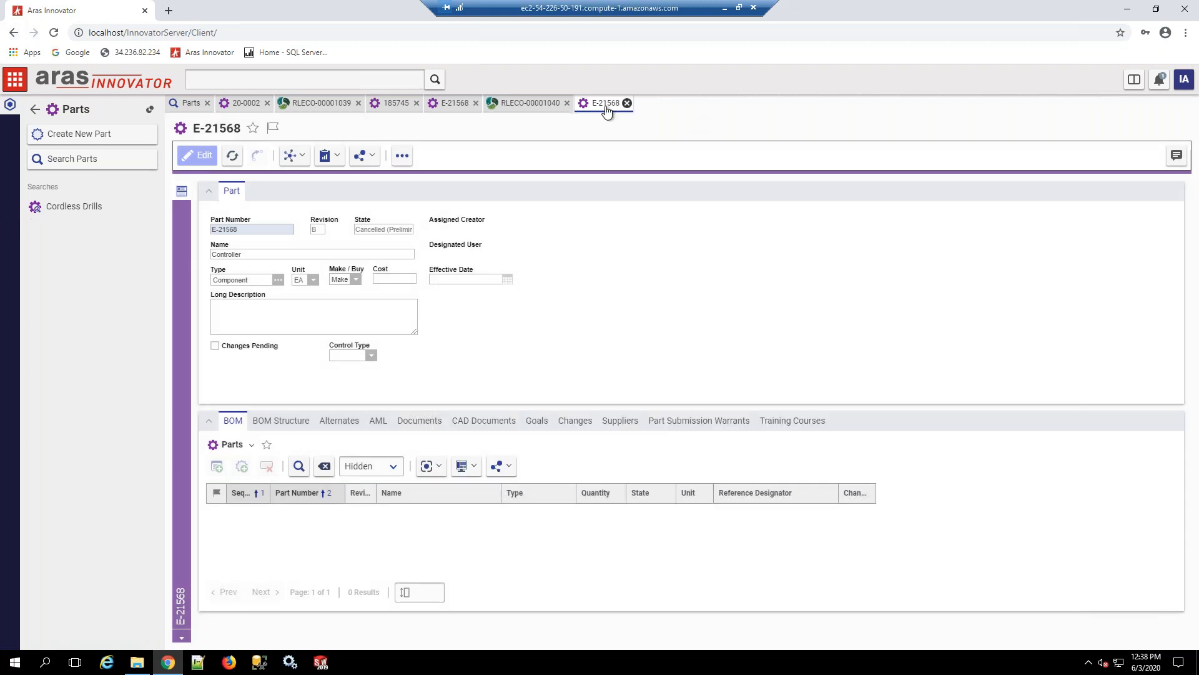
{"action": "left_click", "coordinate": [627, 103]}
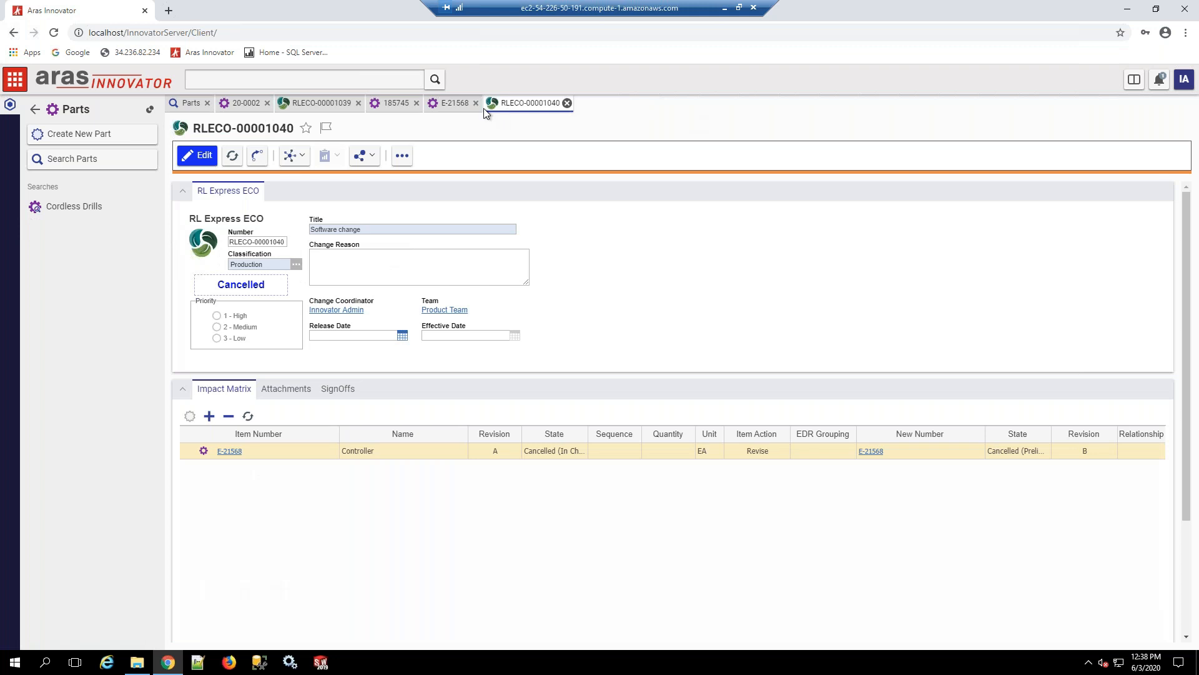
Step: Close the open Controller, Gear Case and ECO records and add the Cordless Drill to a new RL Express ECO
{"action": "left_click", "coordinate": [476, 103]}
{"action": "left_click", "coordinate": [417, 103]}
{"action": "left_click", "coordinate": [359, 103]}
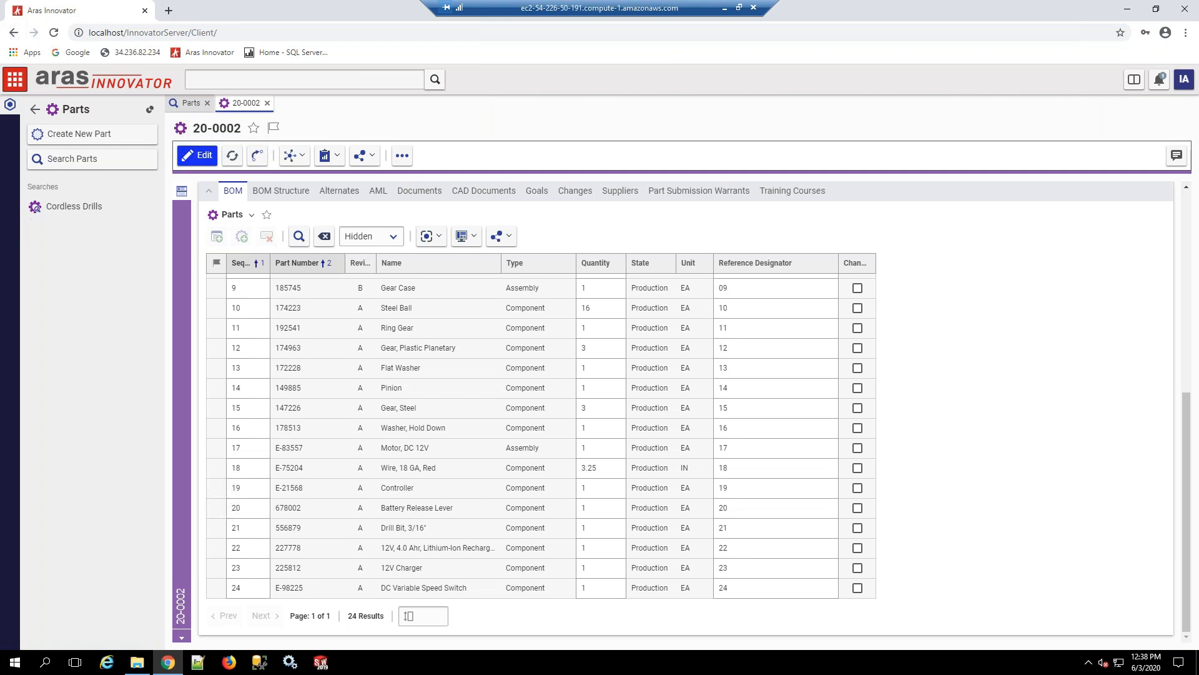
{"action": "left_click", "coordinate": [402, 156]}
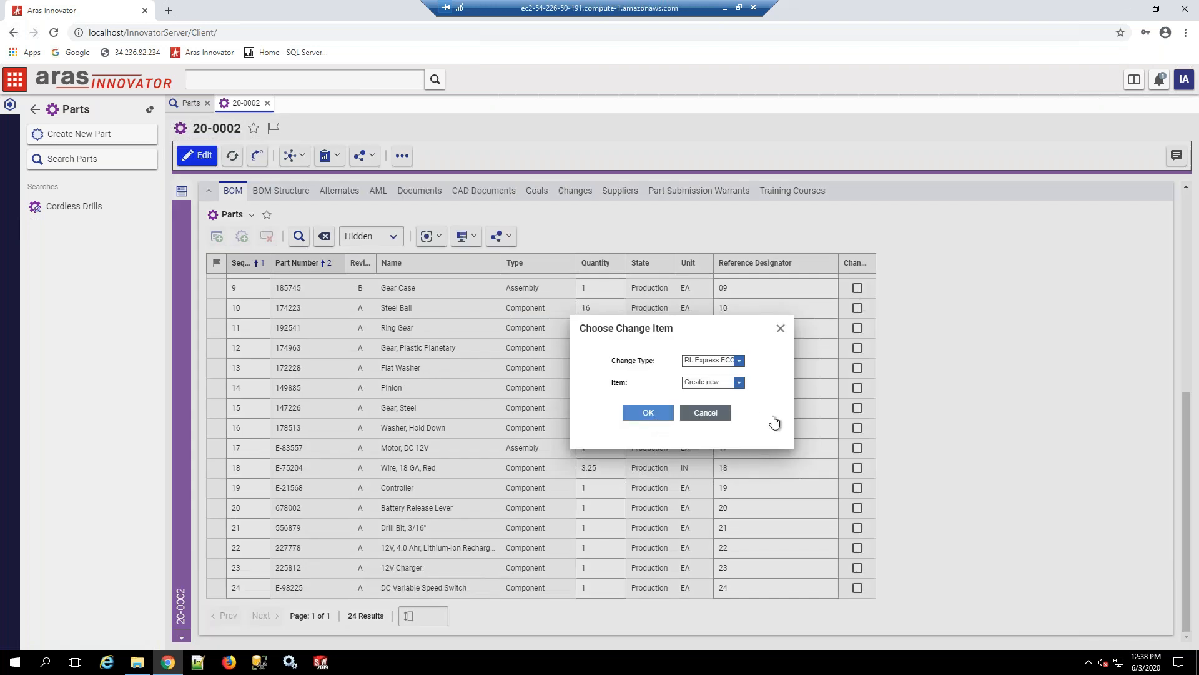
{"action": "key", "text": "Return"}
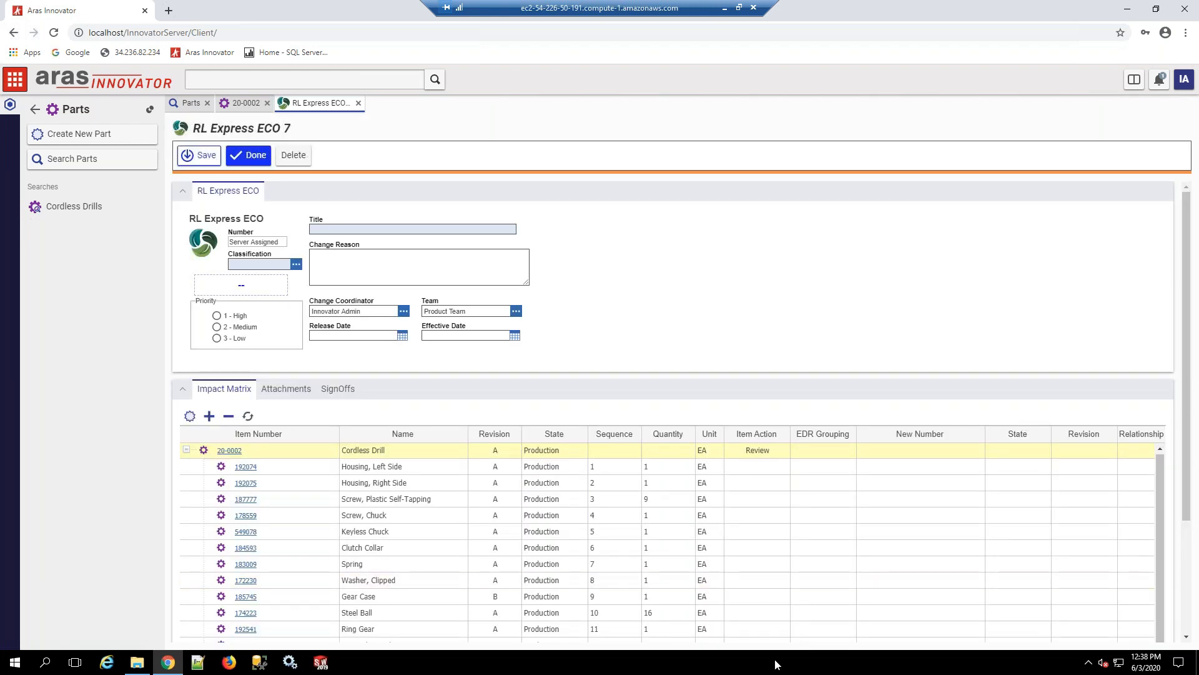
Step: Title the new ECO "Update per new branding" and set its classification to Production
{"action": "left_click", "coordinate": [346, 234]}
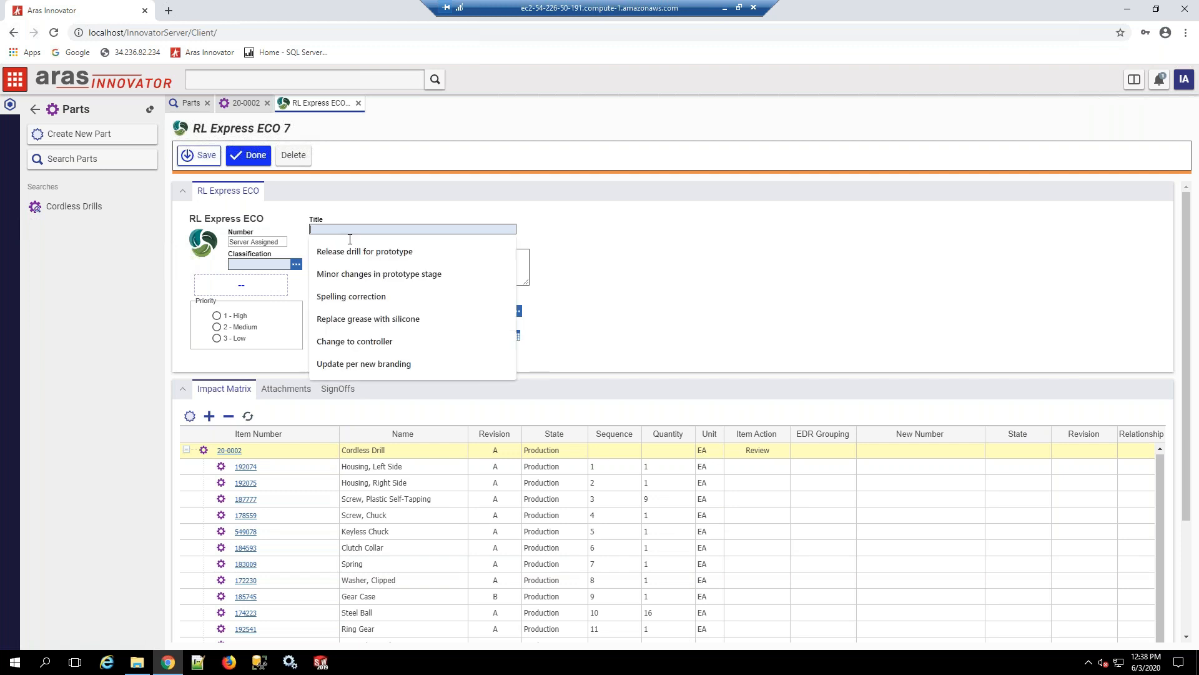
{"action": "left_click", "coordinate": [390, 367]}
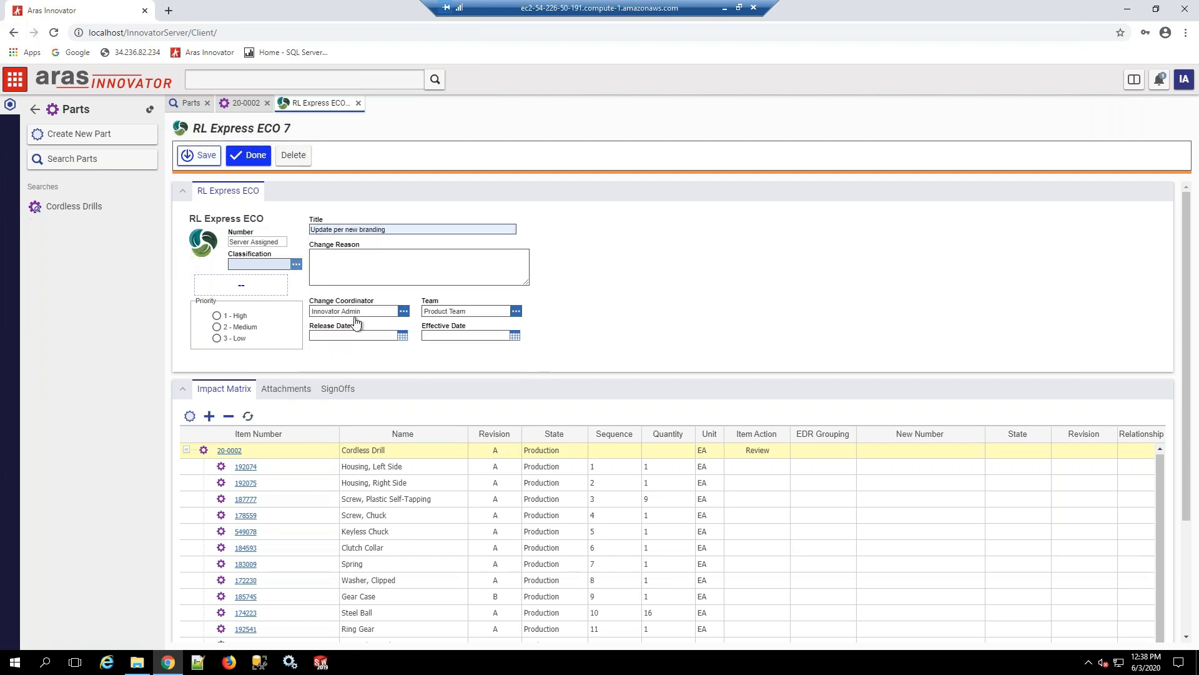
{"action": "left_click", "coordinate": [296, 264]}
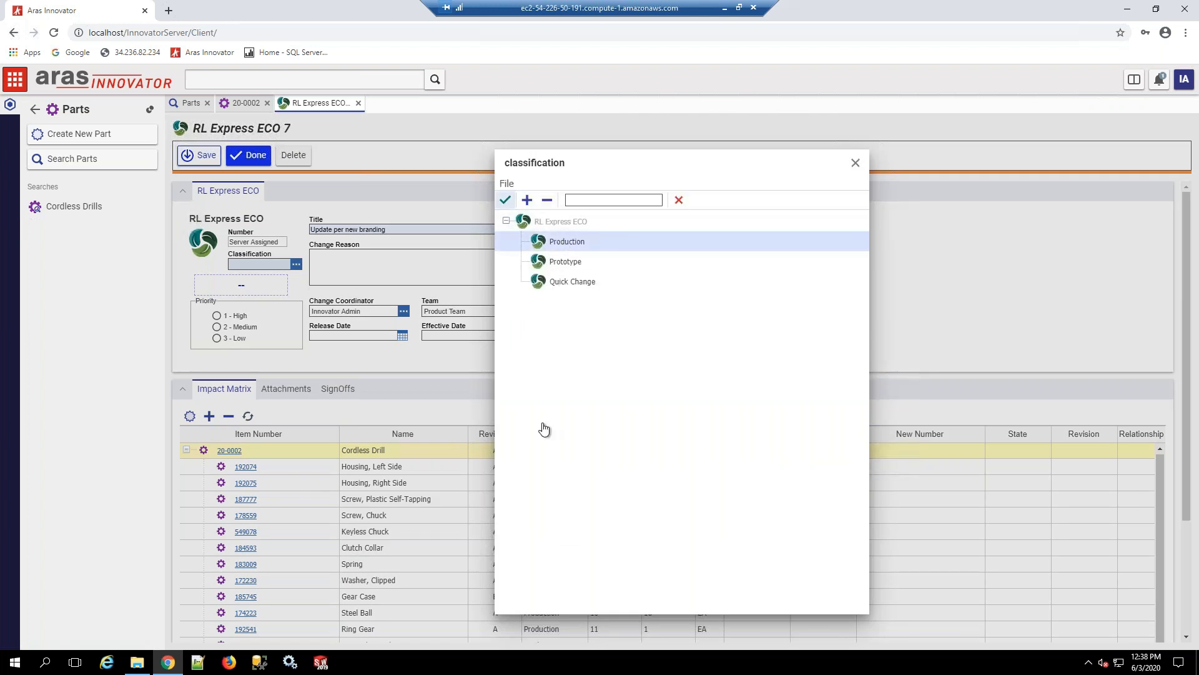
{"action": "left_click", "coordinate": [505, 200]}
Step: Set the item action to Revise for the Cordless Drill and for Housing, Left Side
{"action": "right_click", "coordinate": [444, 450]}
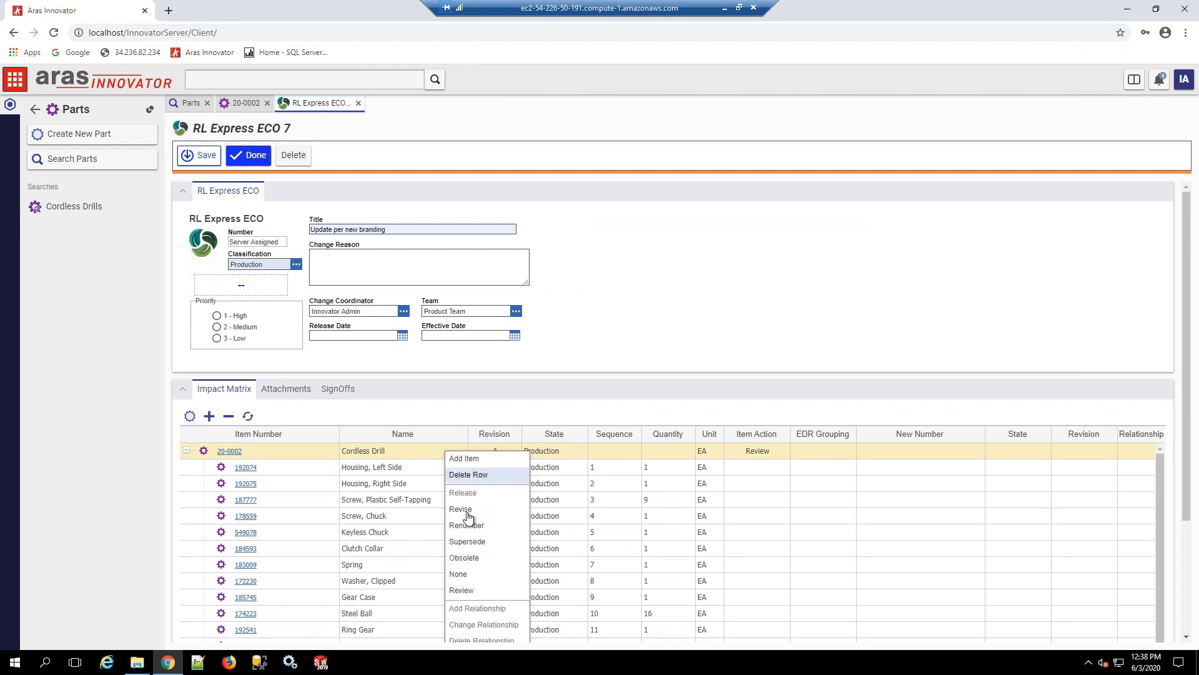
{"action": "left_click", "coordinate": [468, 509]}
{"action": "left_click", "coordinate": [418, 469]}
{"action": "right_click", "coordinate": [418, 468]}
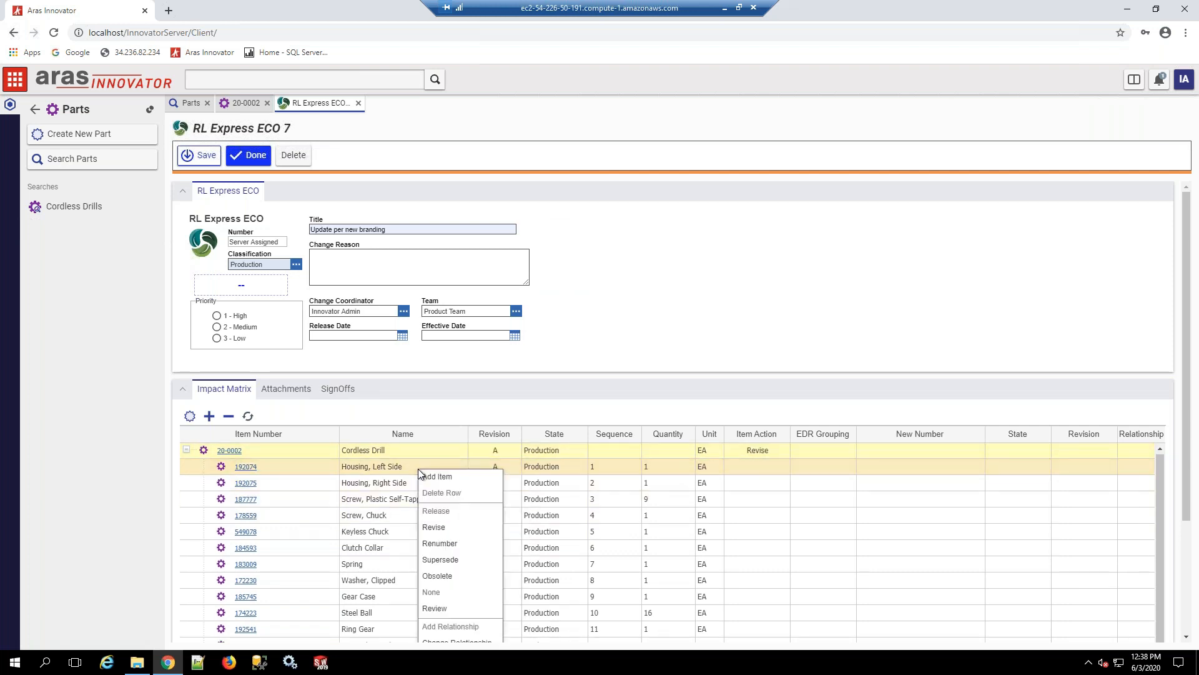
{"action": "left_click", "coordinate": [446, 529]}
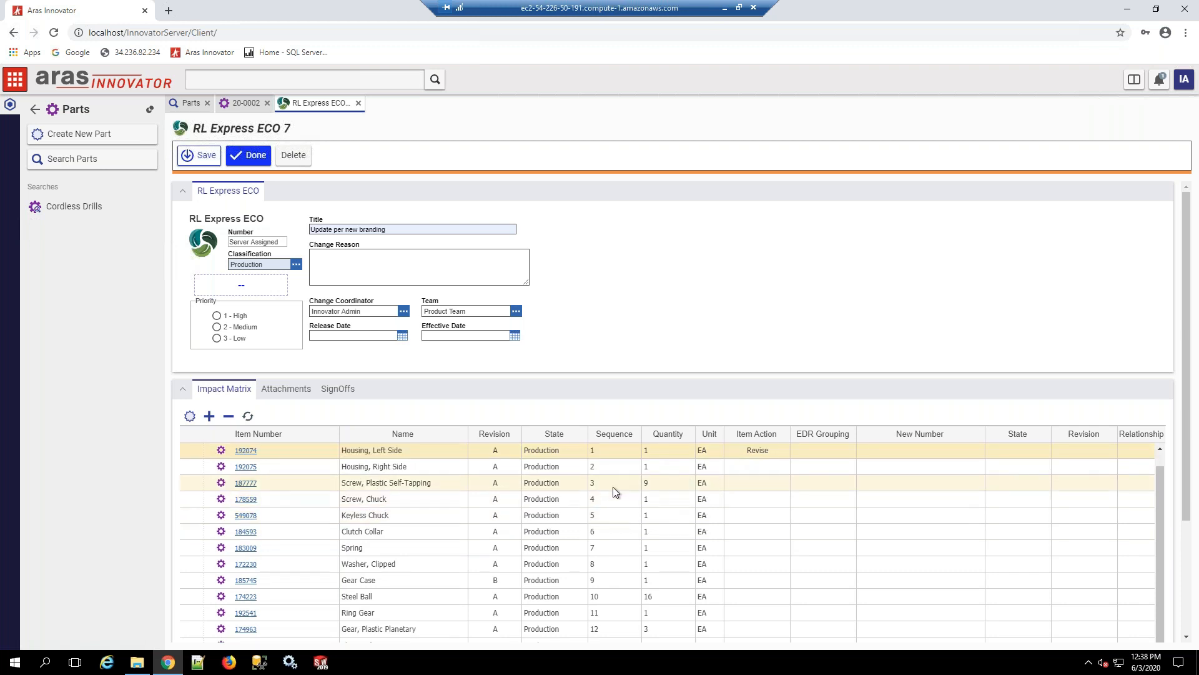
Step: Mark Housing, Right Side as Revise and switch its item action to None
{"action": "left_click", "coordinate": [424, 467]}
{"action": "right_click", "coordinate": [424, 467]}
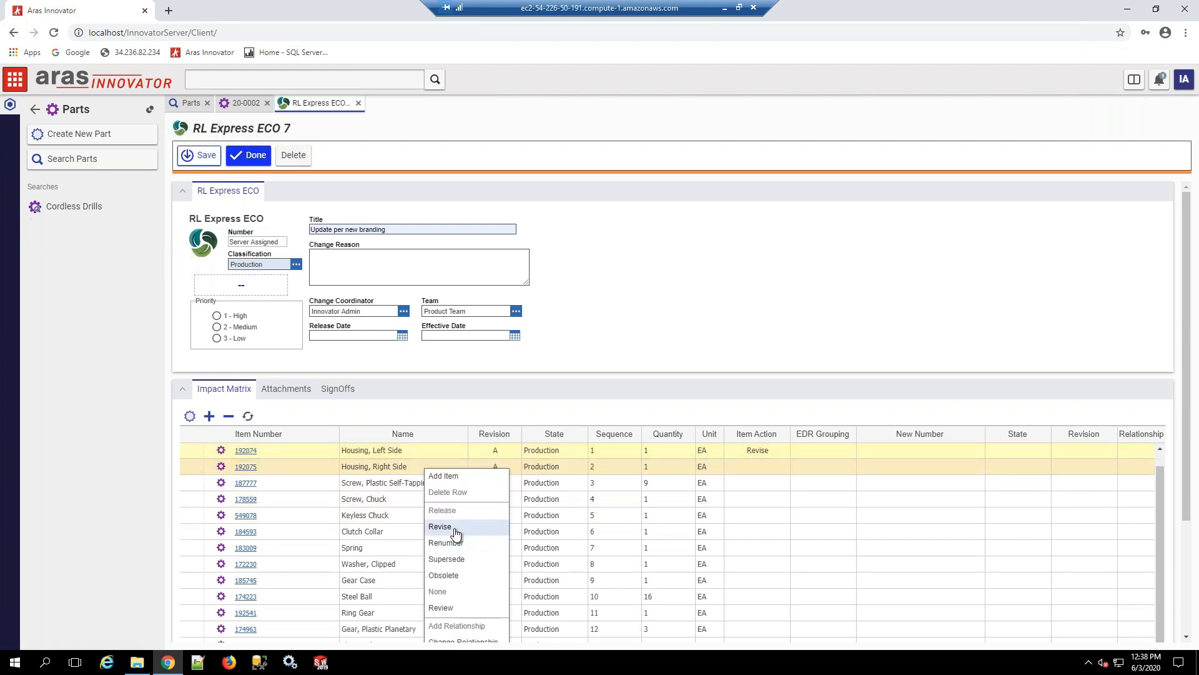
{"action": "left_click", "coordinate": [446, 526]}
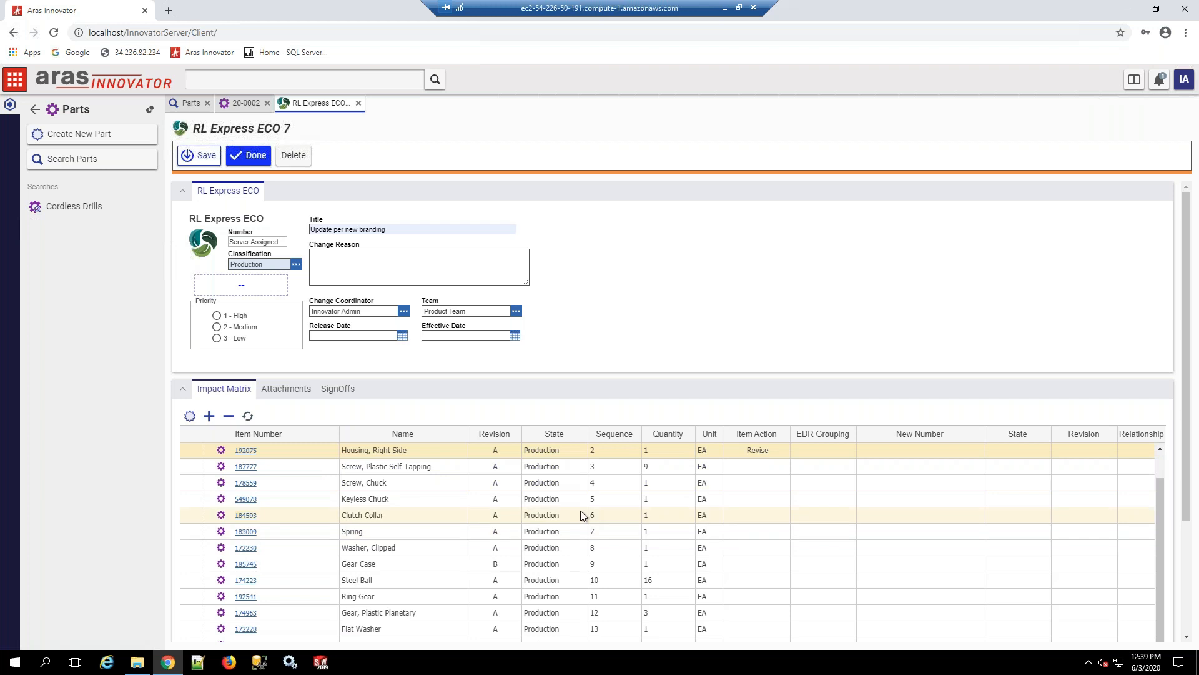
{"action": "right_click", "coordinate": [432, 486]}
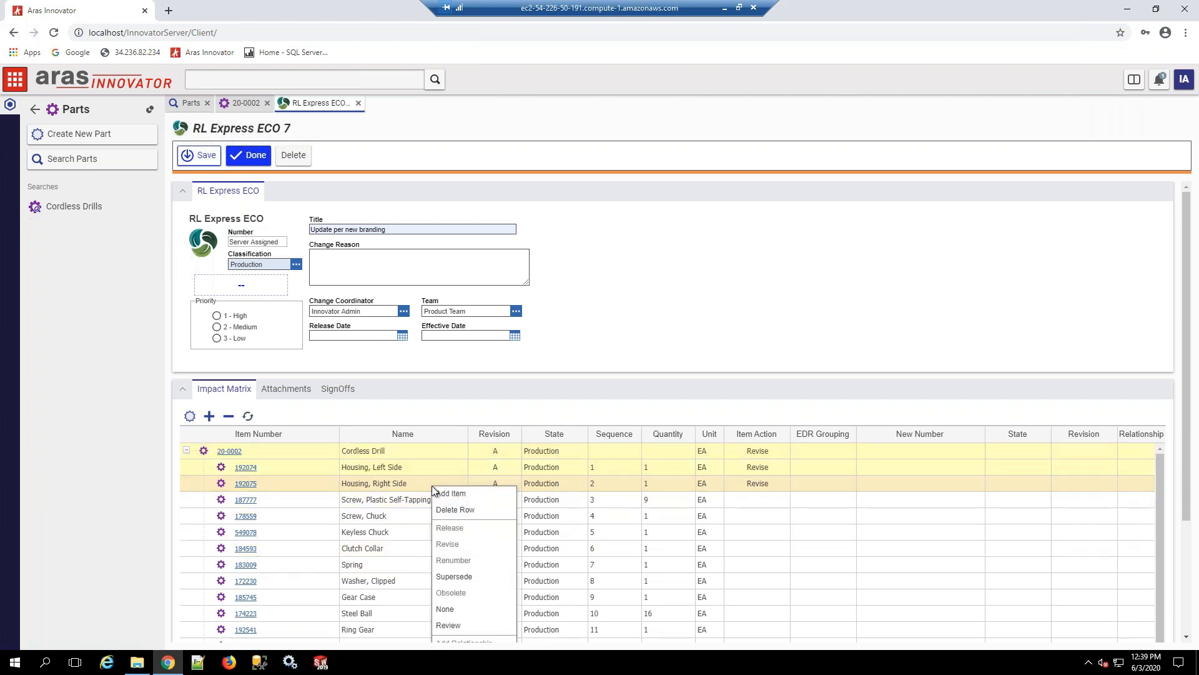
{"action": "left_click", "coordinate": [447, 609]}
Step: Set the item action to Revise for the 12V lithium-ion battery and the 12V Charger, and save the branding ECO
{"action": "scroll", "coordinate": [505, 548], "scroll_direction": "down", "scroll_amount": 3}
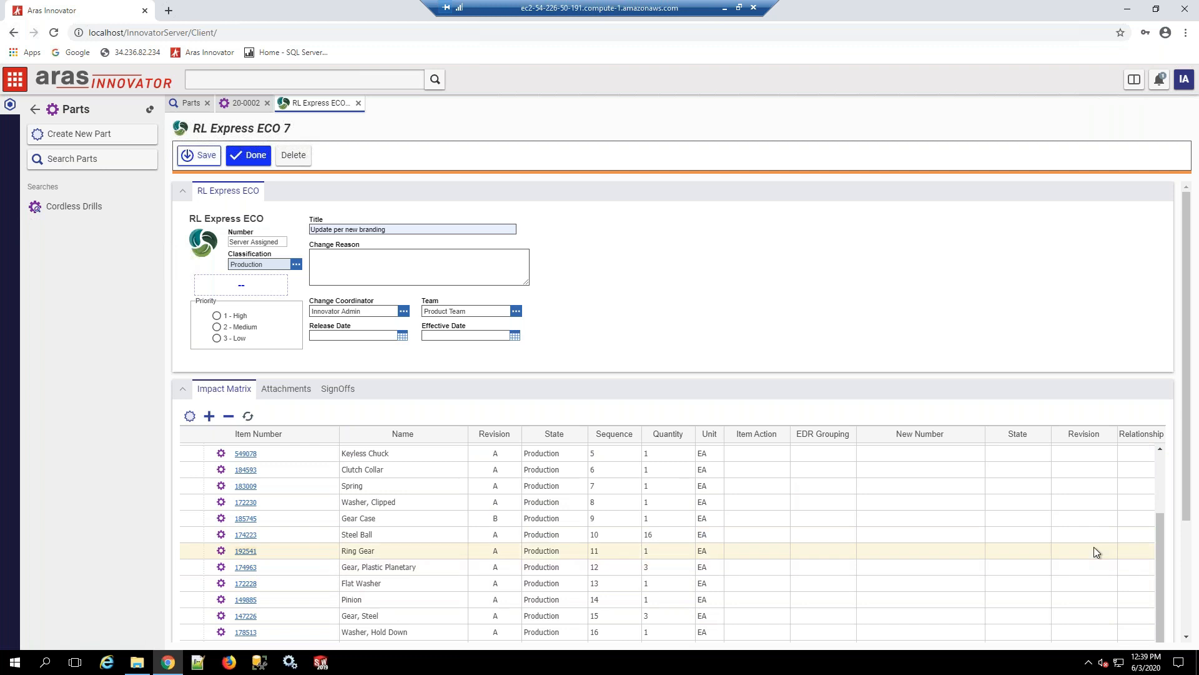
{"action": "scroll", "coordinate": [1164, 538], "scroll_direction": "down", "scroll_amount": 2}
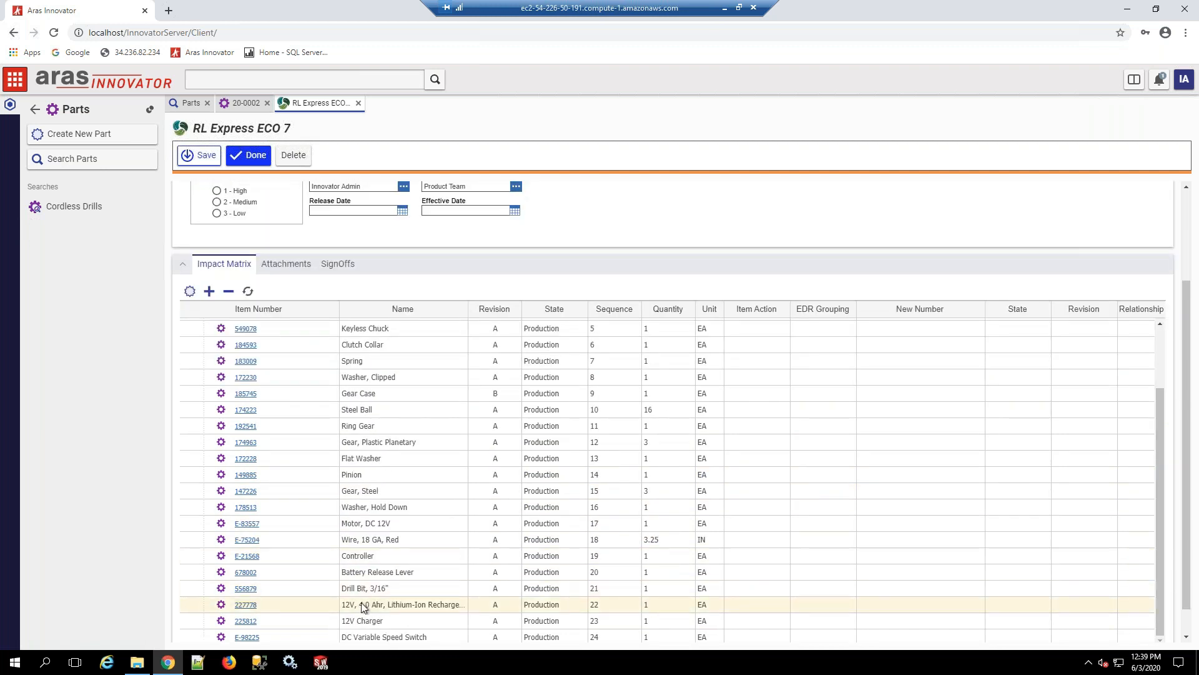
{"action": "right_click", "coordinate": [361, 604]}
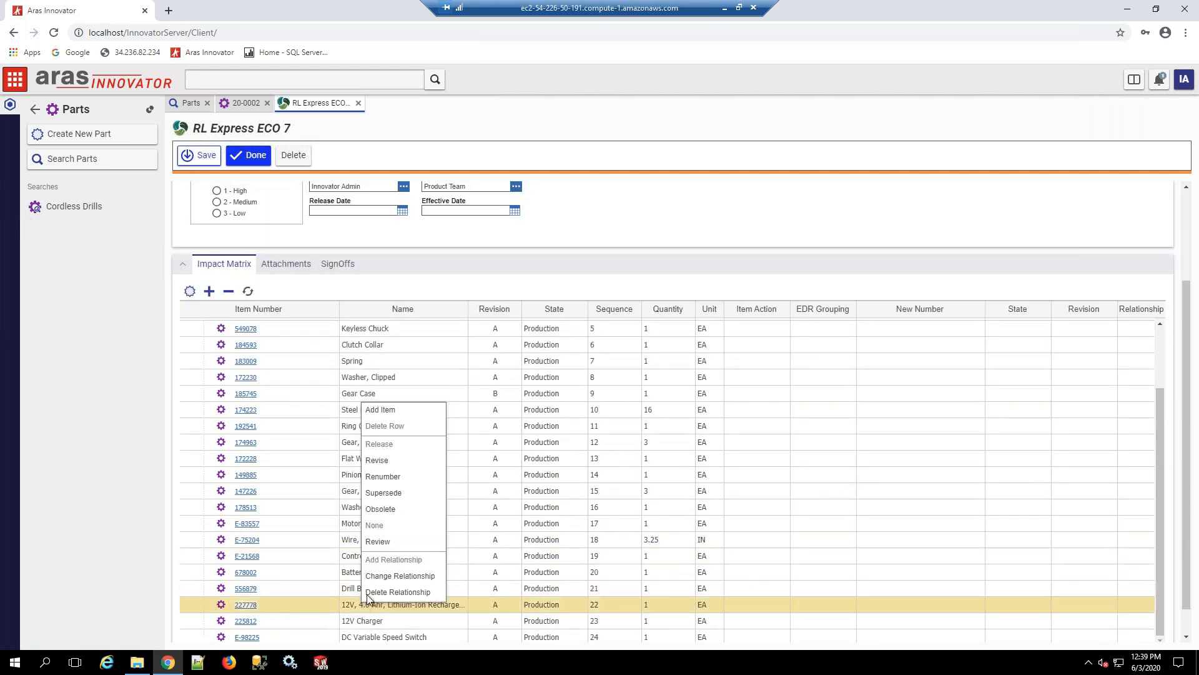
{"action": "left_click", "coordinate": [379, 461]}
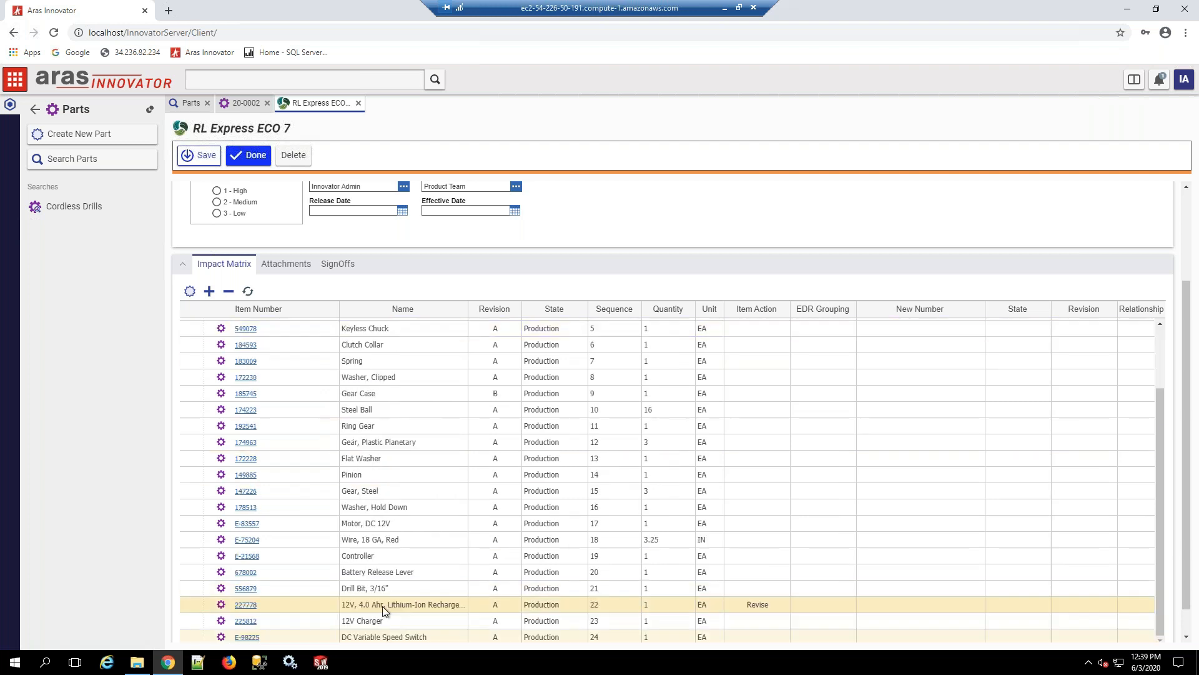
{"action": "right_click", "coordinate": [371, 620]}
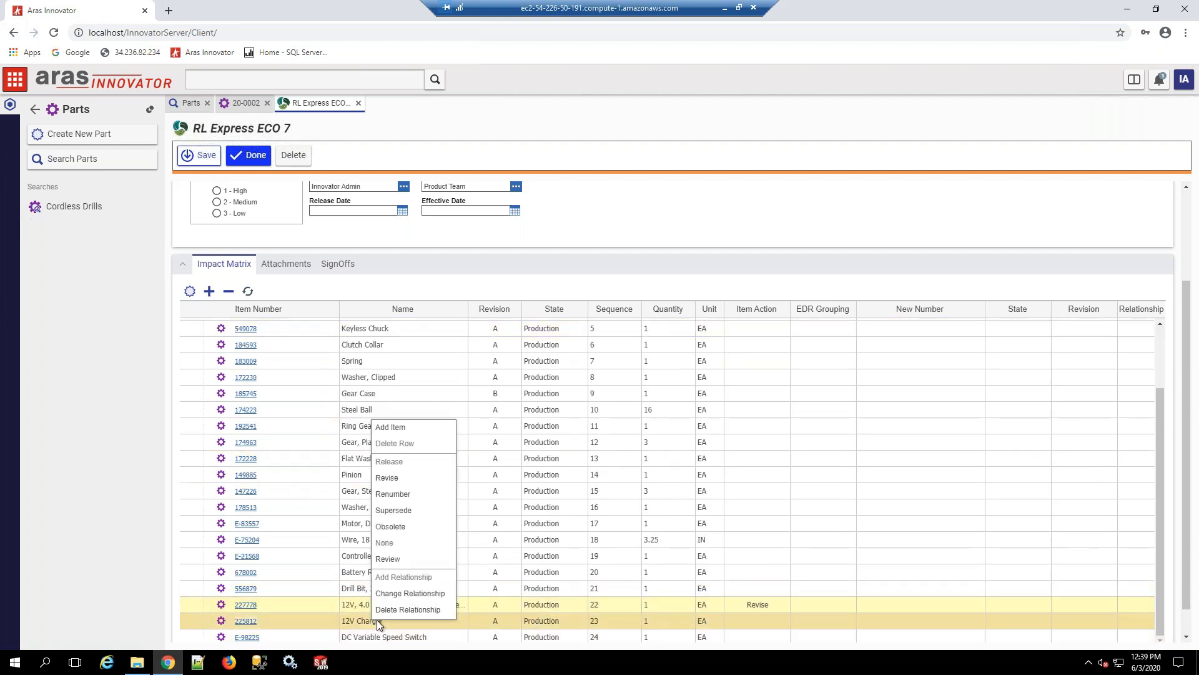
{"action": "left_click", "coordinate": [387, 477]}
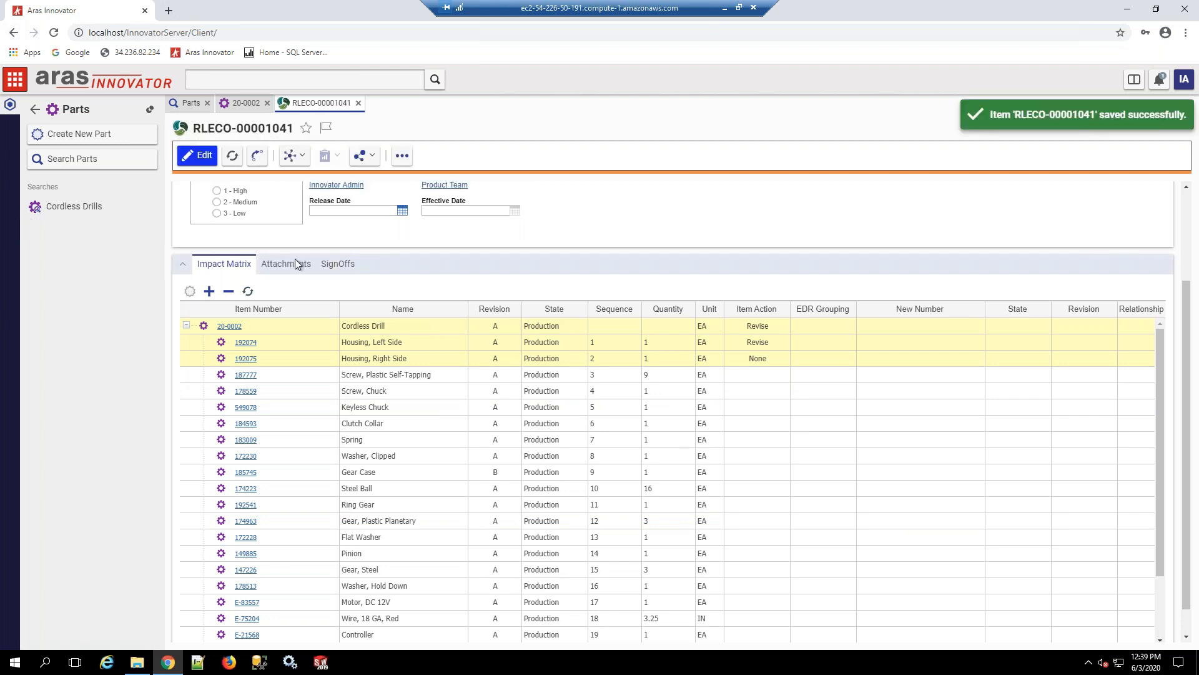
Step: Complete the branding ECO's Submit ECO sign-off with the vote Submit to Planning
{"action": "left_click", "coordinate": [340, 265]}
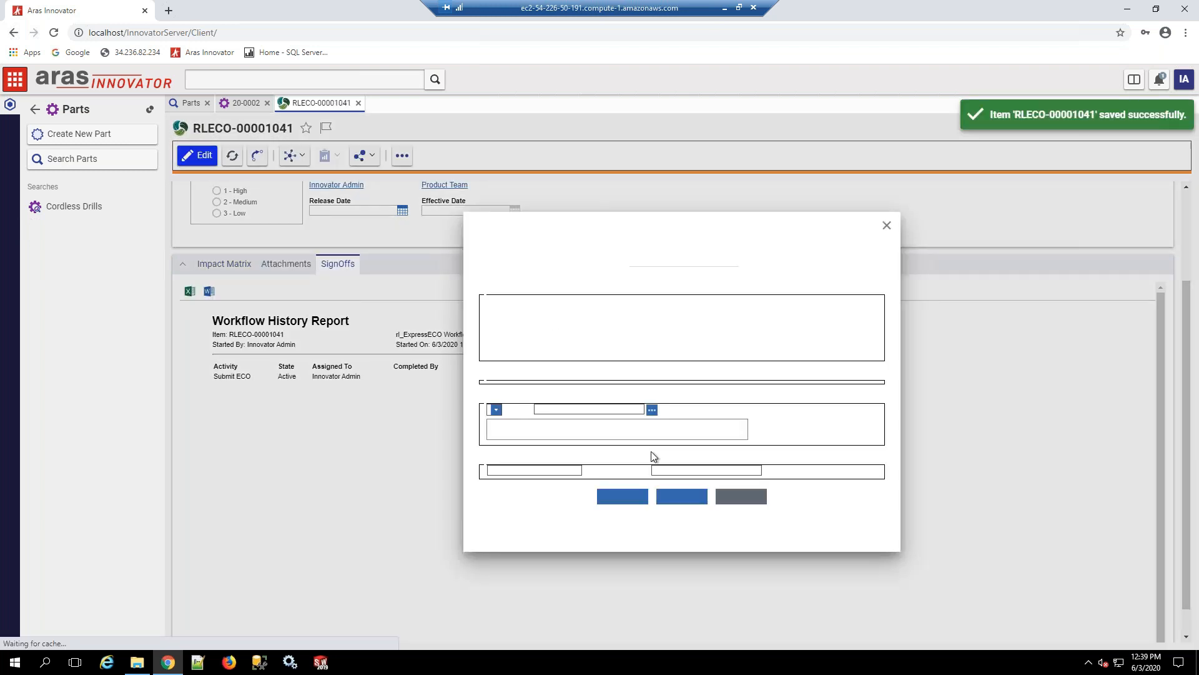
{"action": "left_click", "coordinate": [590, 435]}
{"action": "left_click", "coordinate": [573, 445]}
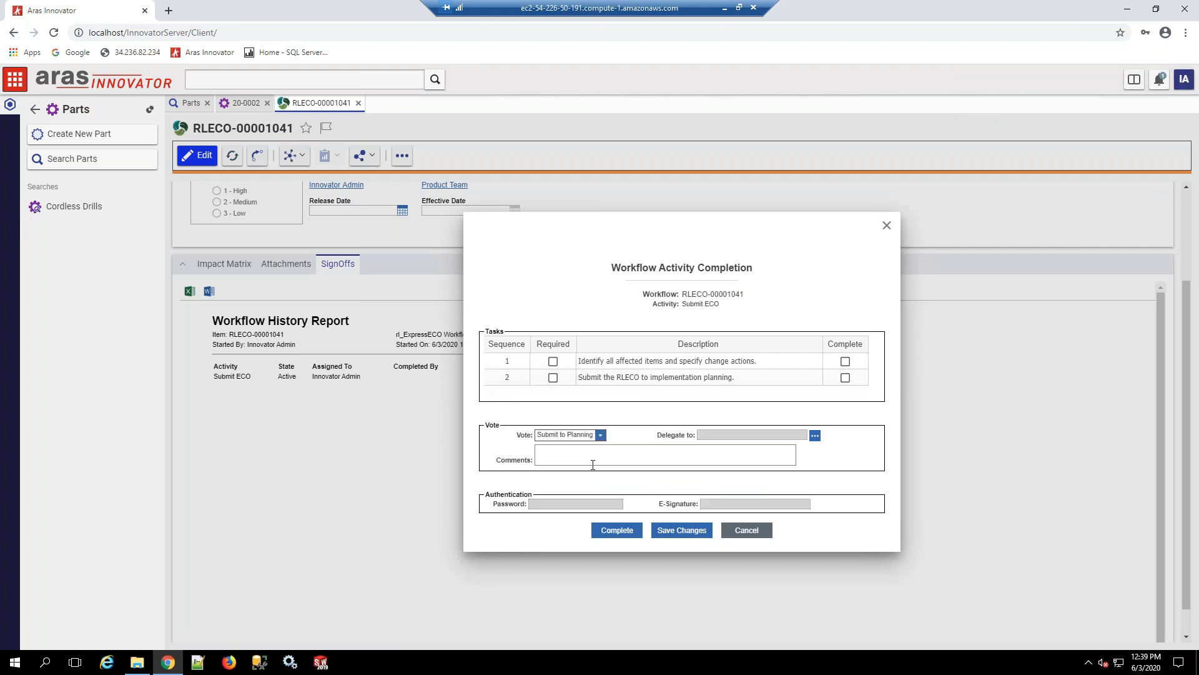
{"action": "left_click", "coordinate": [617, 530]}
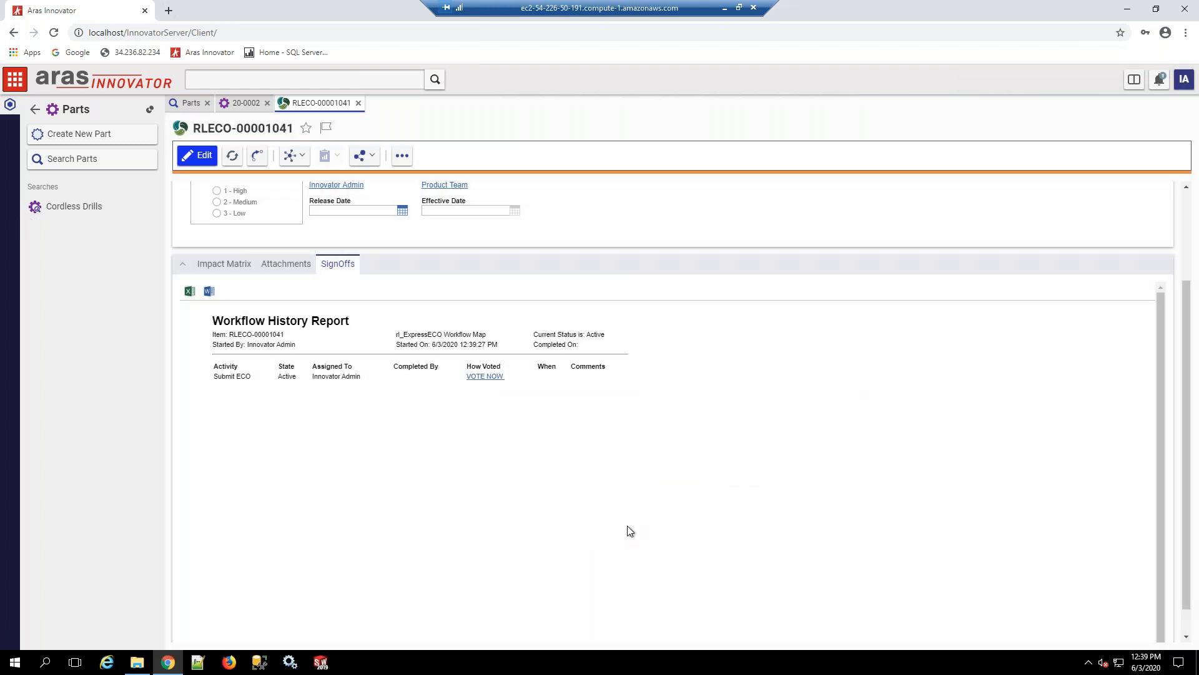
Step: Complete the branding ECO's Planning sign-off with the vote Start Work
{"action": "left_click", "coordinate": [440, 386]}
{"action": "left_click", "coordinate": [591, 434]}
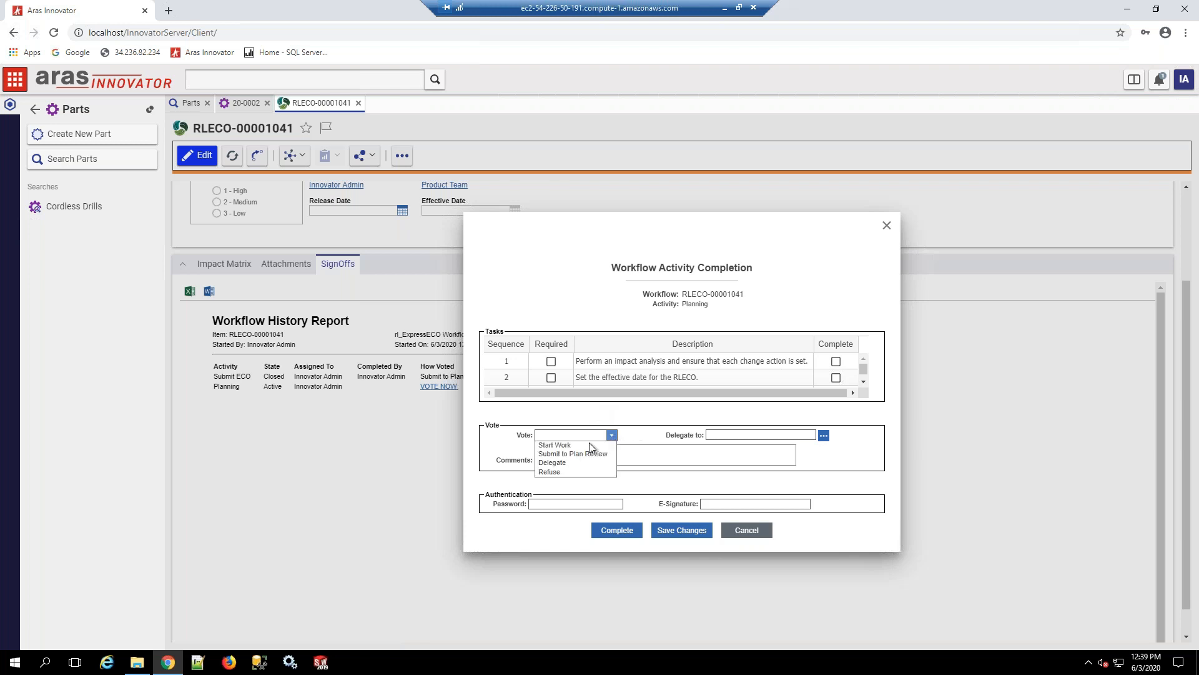
{"action": "left_click", "coordinate": [562, 444]}
{"action": "left_click", "coordinate": [612, 529]}
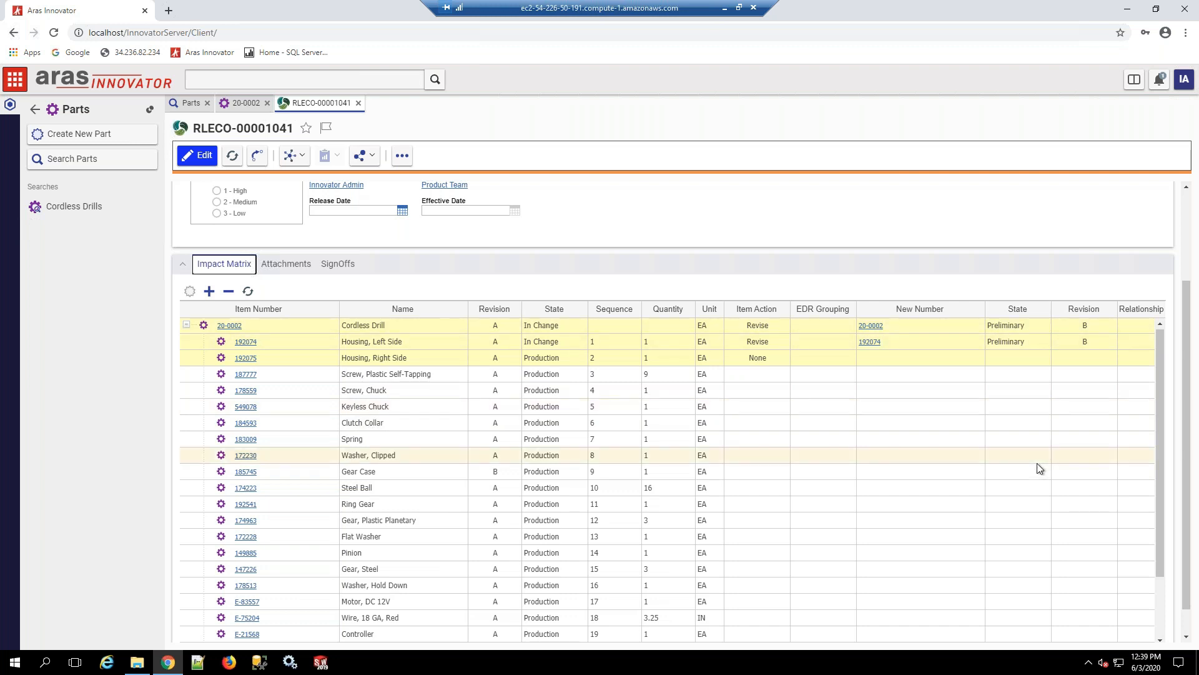
Step: Open the branding ECO for editing and cancel the item actions of the 12V lithium-ion battery and the 12V Charger in the impact matrix
{"action": "scroll", "coordinate": [1038, 475], "scroll_direction": "down", "scroll_amount": 2}
{"action": "scroll", "coordinate": [1025, 600], "scroll_direction": "down", "scroll_amount": 1}
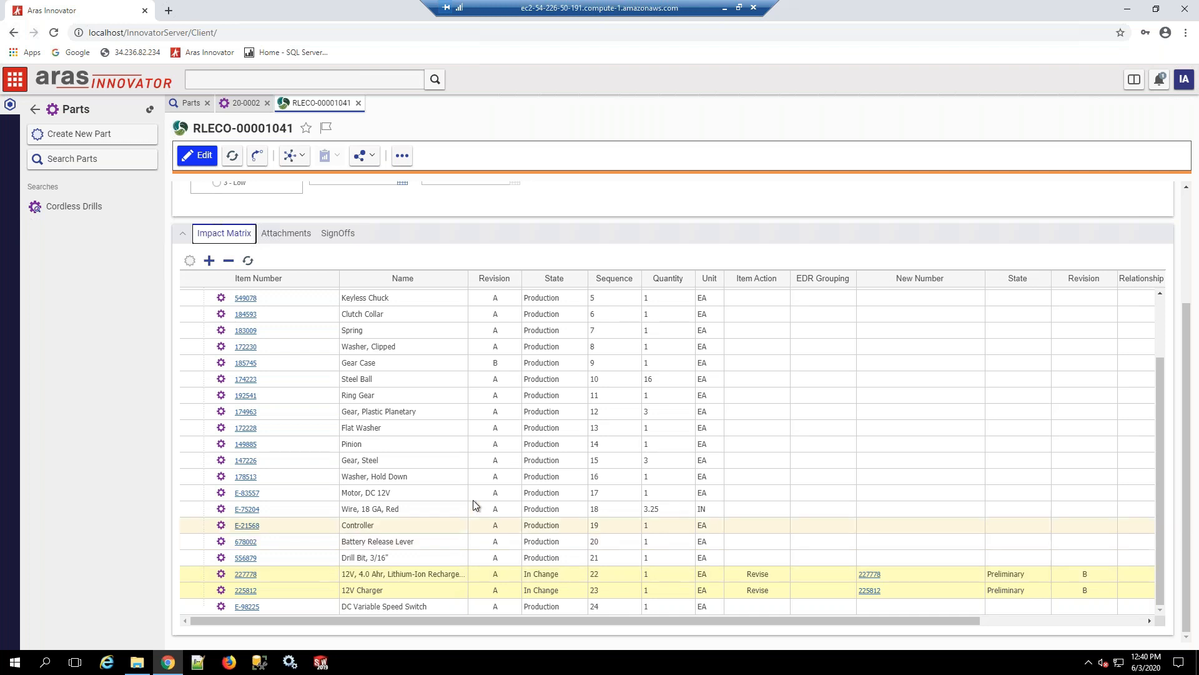
{"action": "scroll", "coordinate": [473, 500], "scroll_direction": "up", "scroll_amount": 3}
{"action": "scroll", "coordinate": [419, 321], "scroll_direction": "up", "scroll_amount": 1}
{"action": "scroll", "coordinate": [415, 306], "scroll_direction": "up", "scroll_amount": 1}
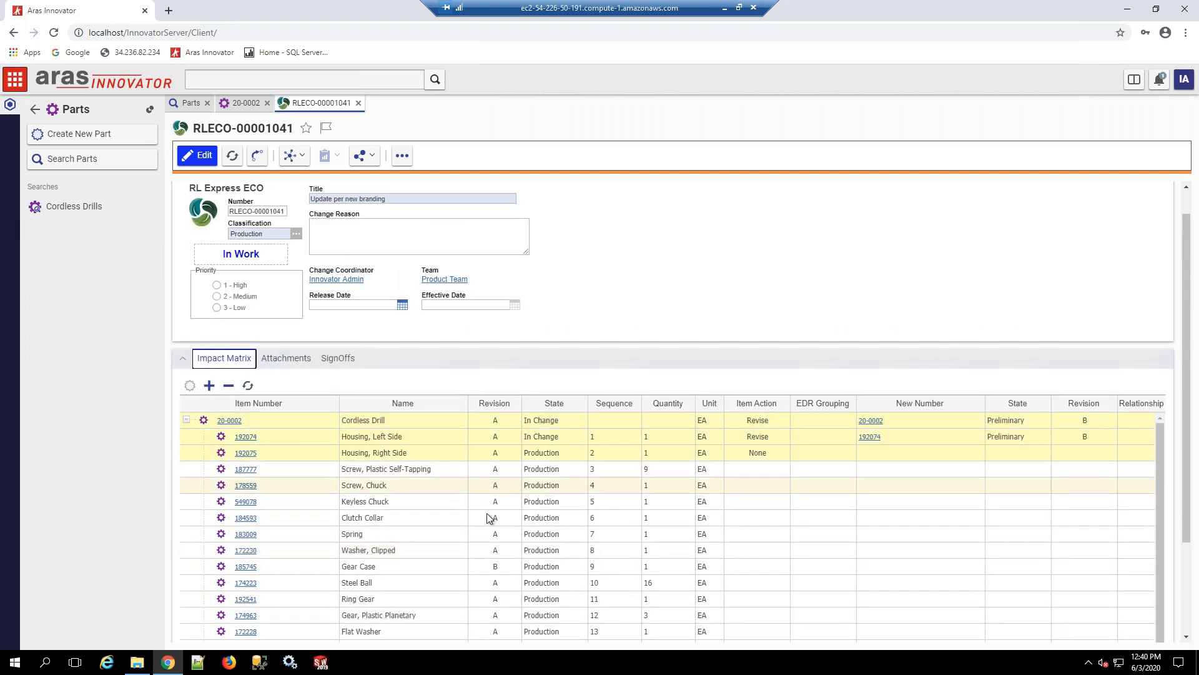
{"action": "scroll", "coordinate": [493, 535], "scroll_direction": "down", "scroll_amount": 2}
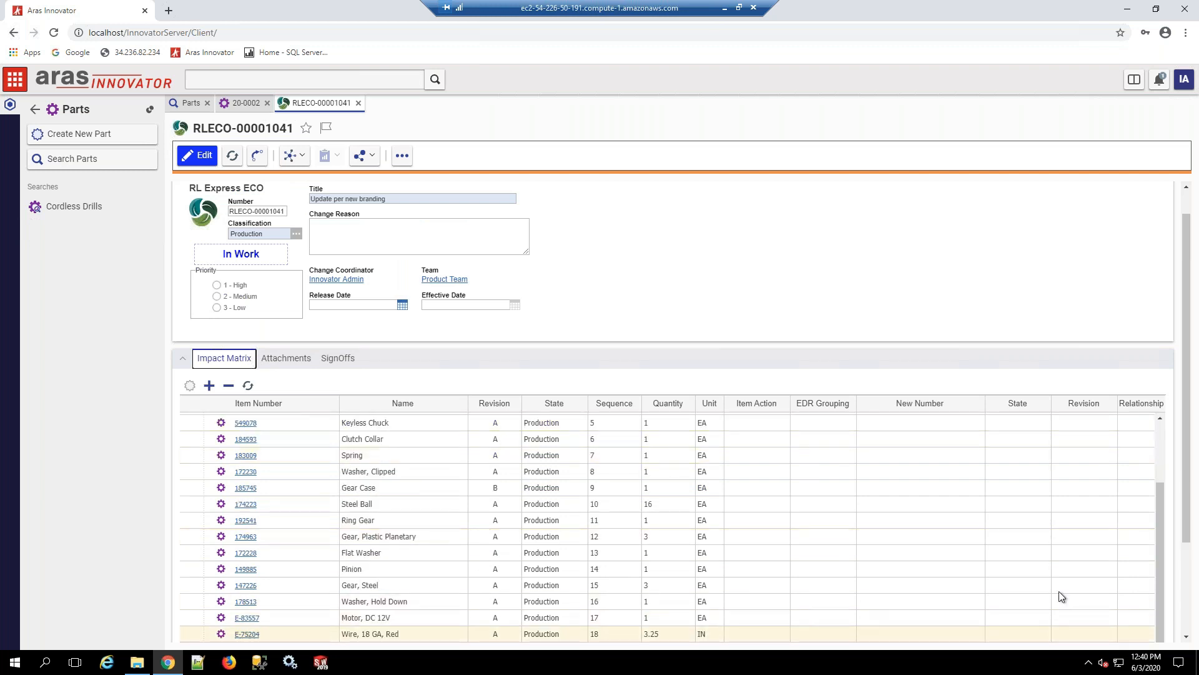
{"action": "scroll", "coordinate": [1059, 591], "scroll_direction": "down", "scroll_amount": 2}
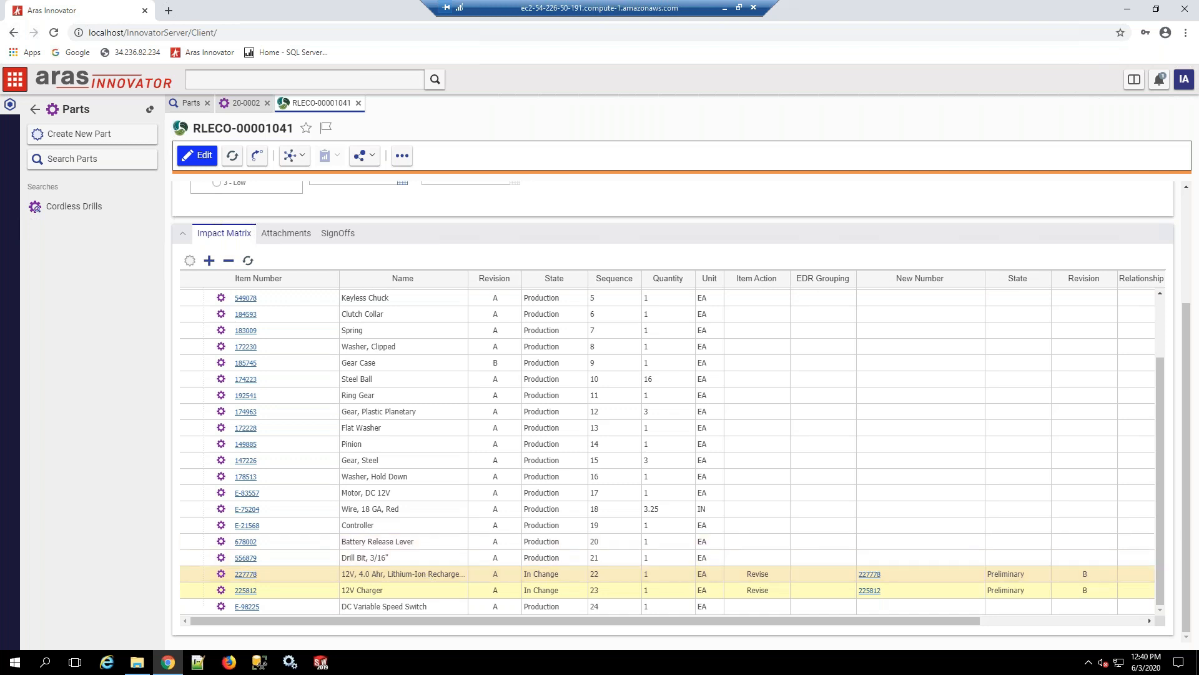
{"action": "left_click", "coordinate": [196, 156]}
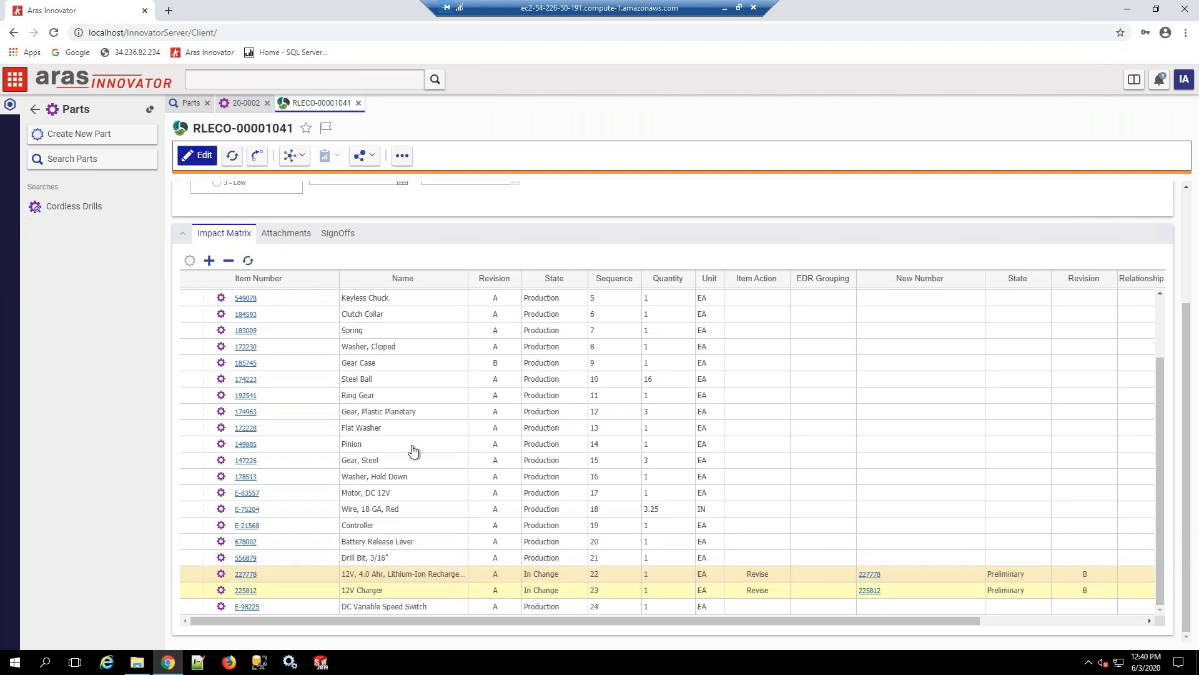
{"action": "scroll", "coordinate": [440, 576], "scroll_direction": "down", "scroll_amount": 3}
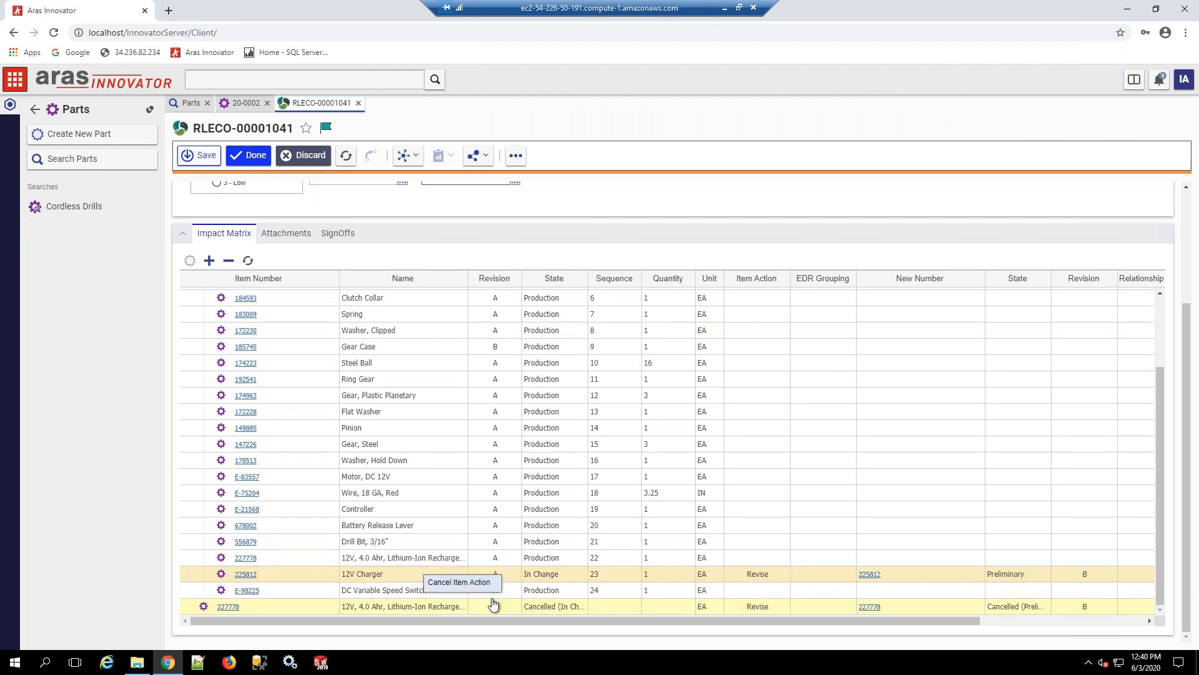
{"action": "left_click", "coordinate": [478, 583]}
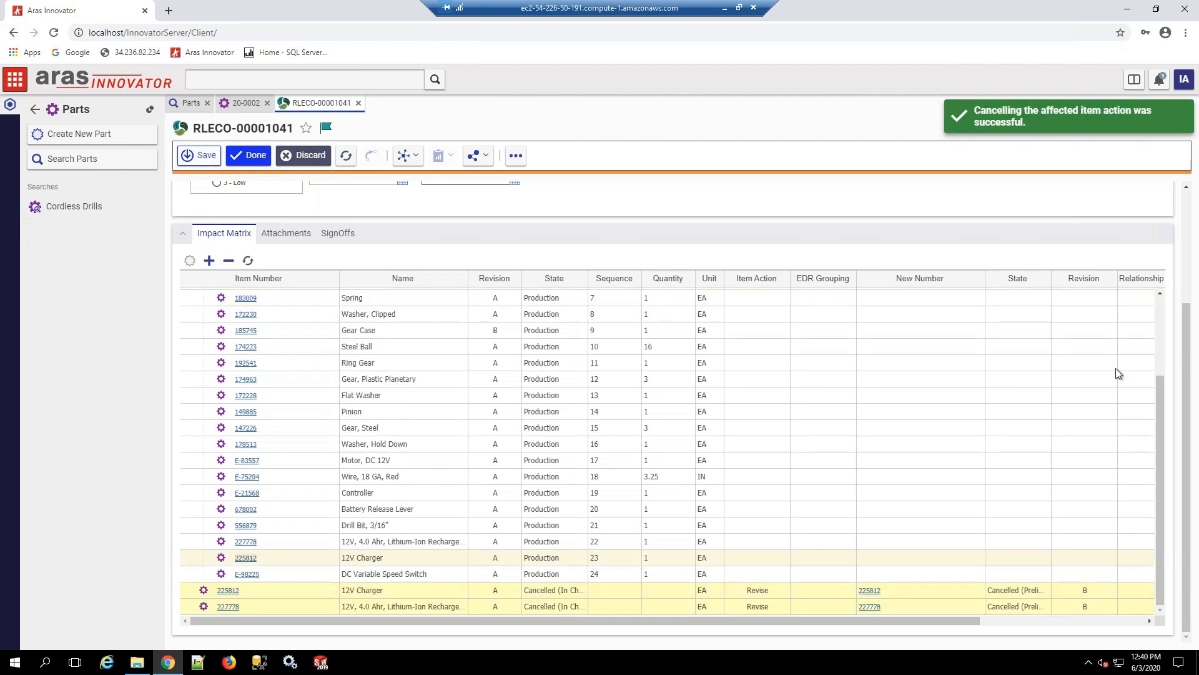
Step: Add the Keyless Chuck, part 549078, to the in-work change with the item action Revise
{"action": "scroll", "coordinate": [1115, 387], "scroll_direction": "up", "scroll_amount": 2}
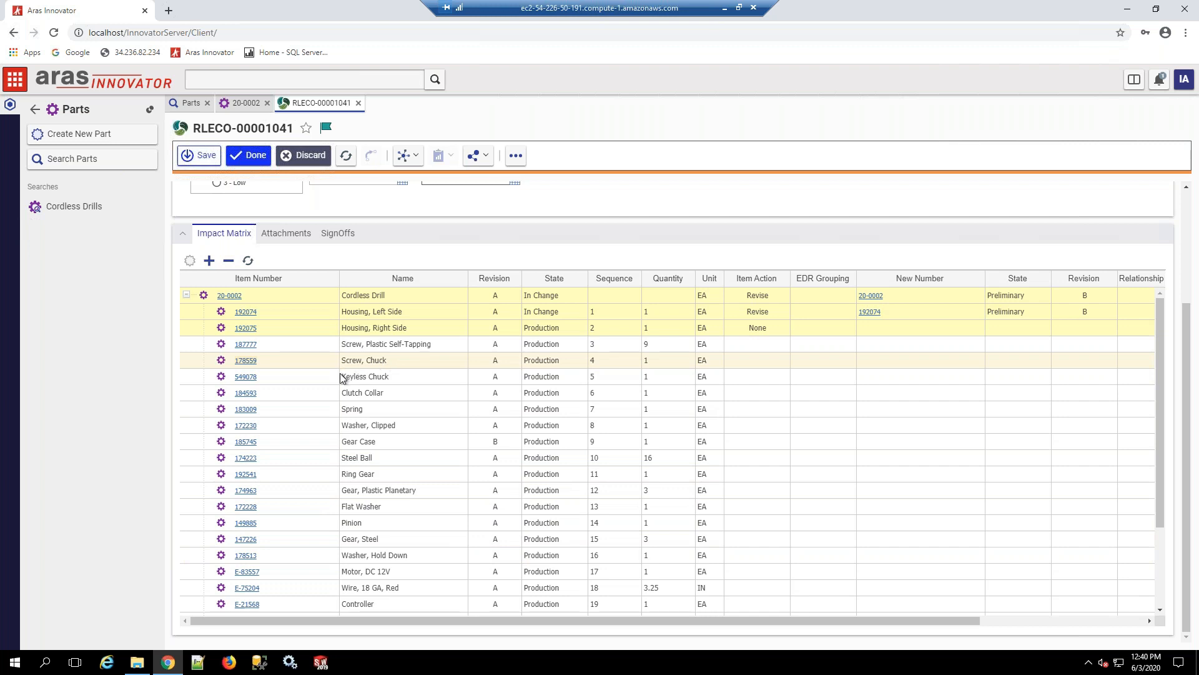
{"action": "left_click", "coordinate": [404, 378]}
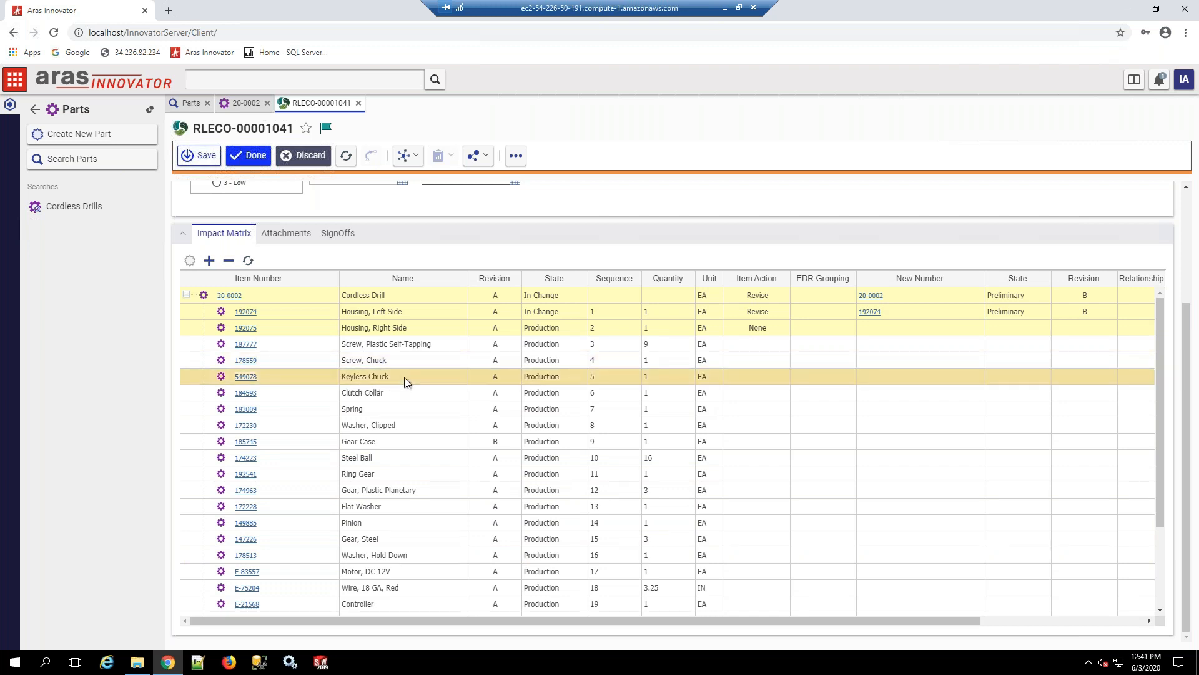
{"action": "left_click", "coordinate": [516, 157]}
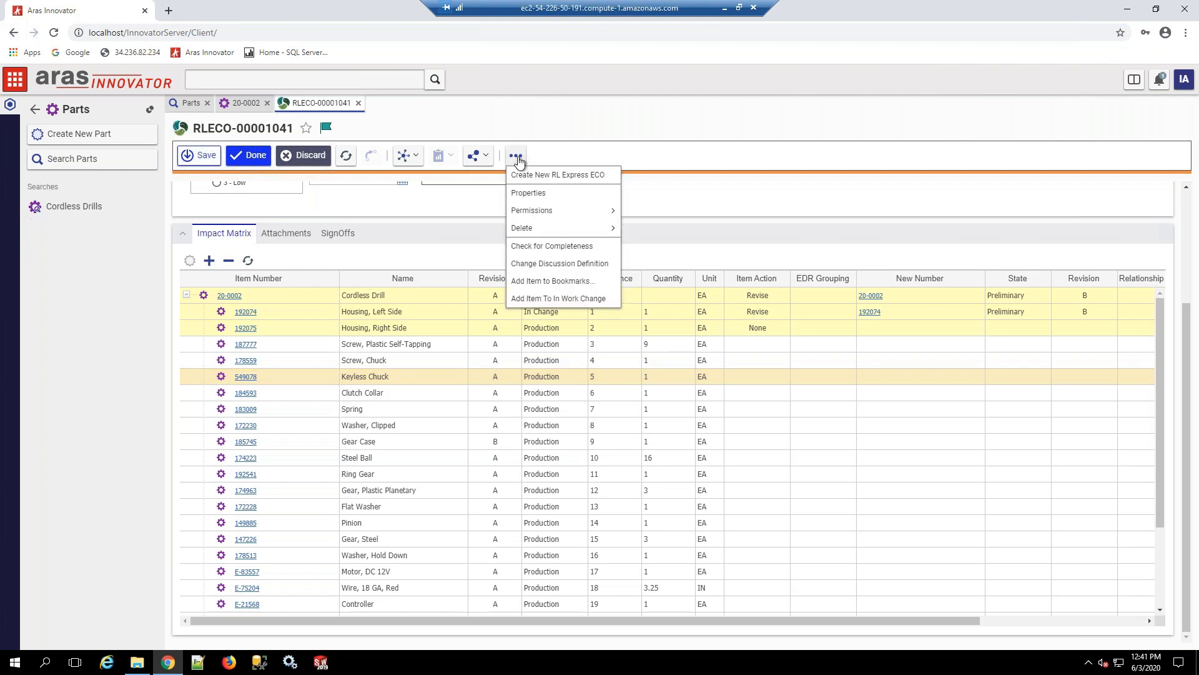
{"action": "left_click", "coordinate": [588, 304]}
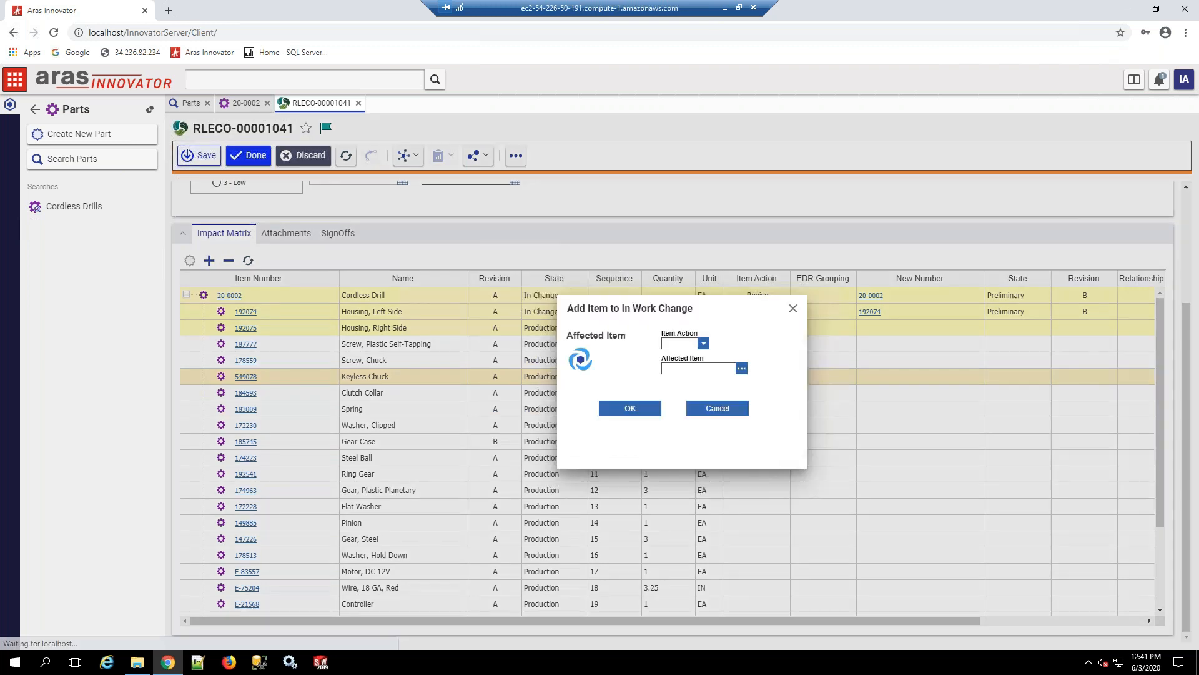
{"action": "left_click", "coordinate": [704, 344]}
{"action": "left_click", "coordinate": [677, 390]}
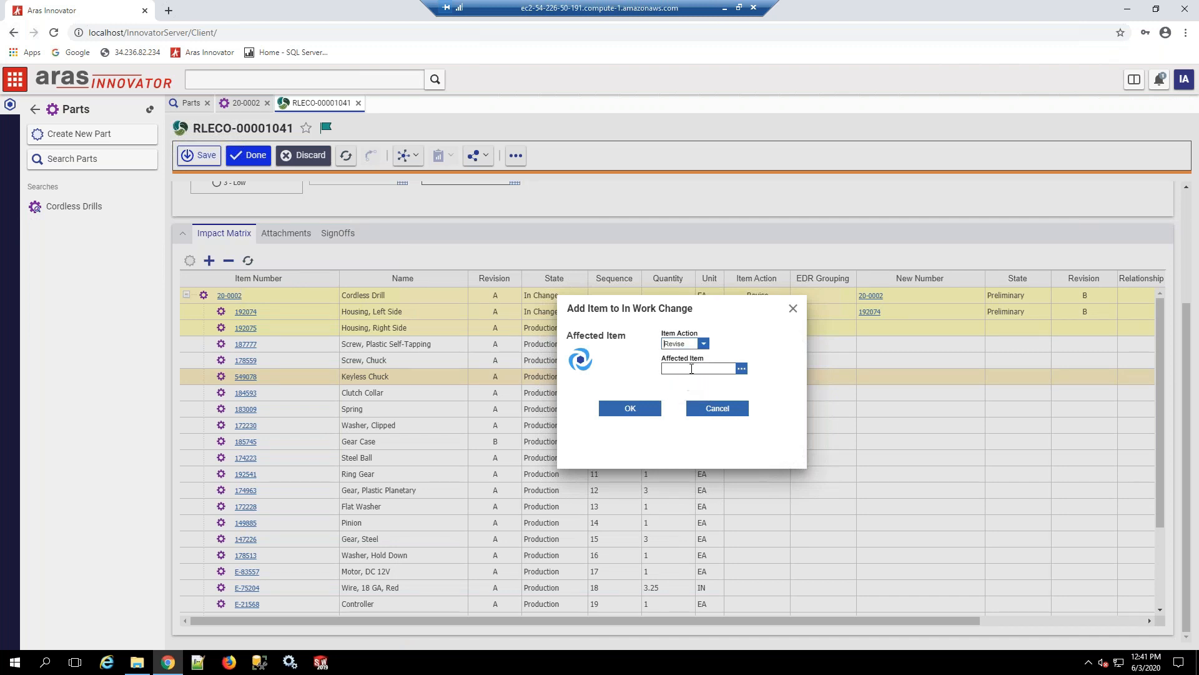
{"action": "type", "text": "549078"}
{"action": "left_click", "coordinate": [631, 414]}
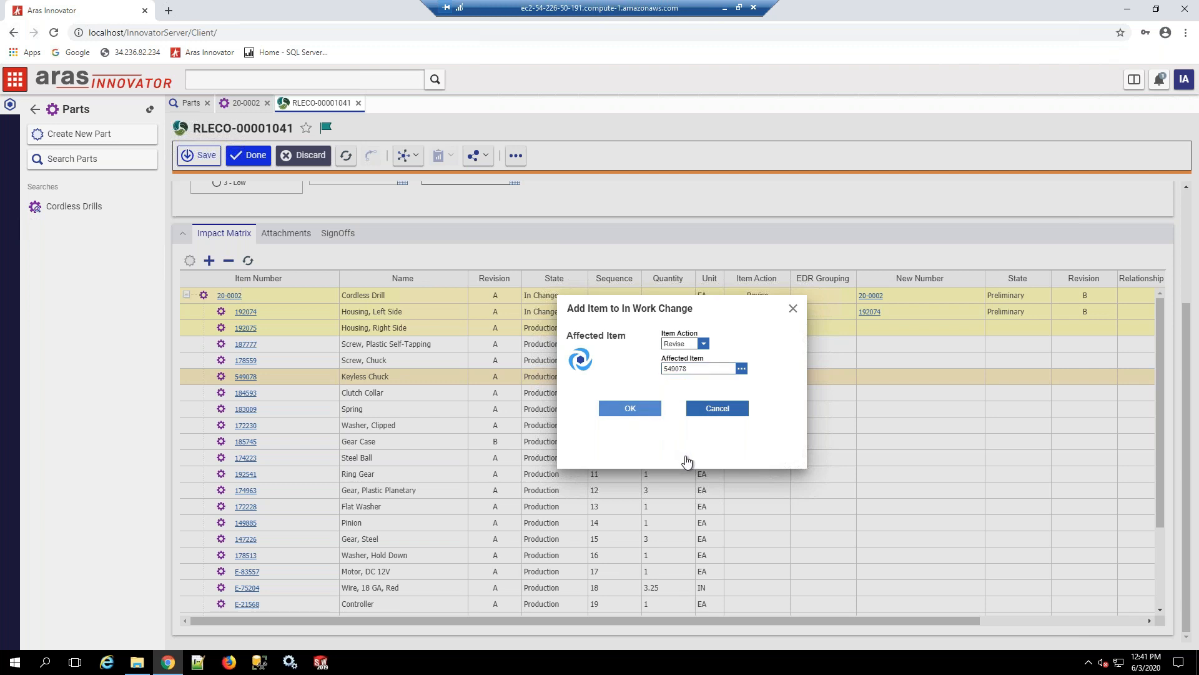
{"action": "left_click", "coordinate": [635, 409]}
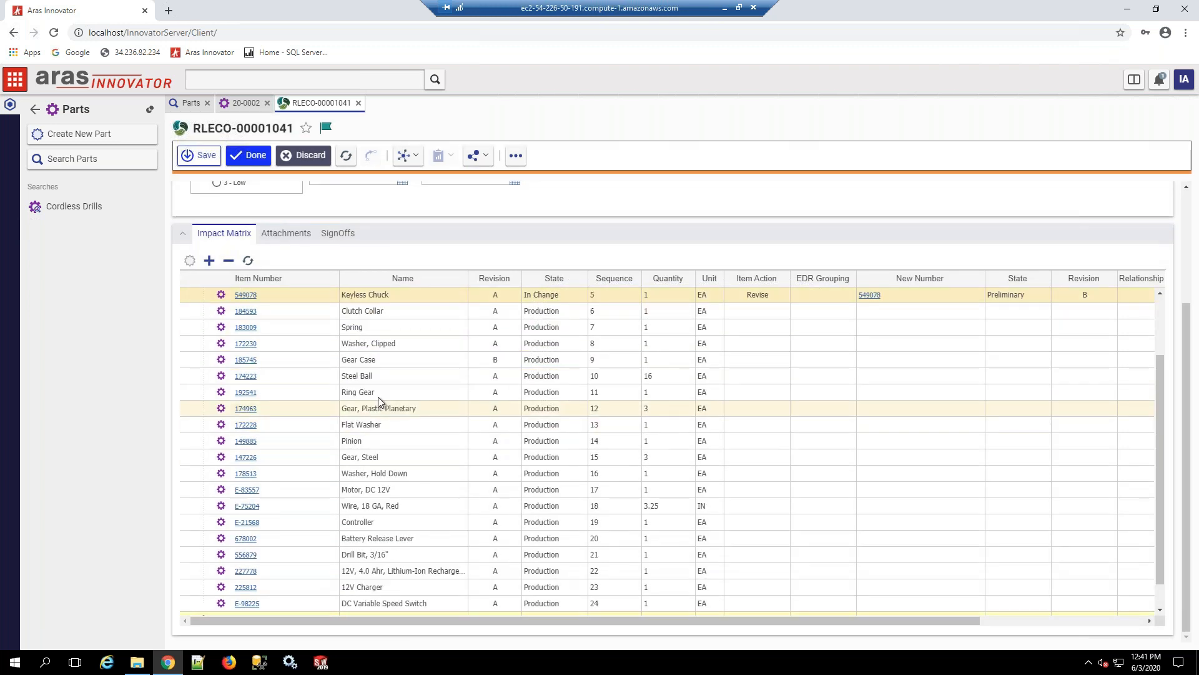
Step: Check the impact matrix from the Keyless Chuck to the cancelled items, and save the branding ECO to finish editing
{"action": "left_click", "coordinate": [1159, 311]}
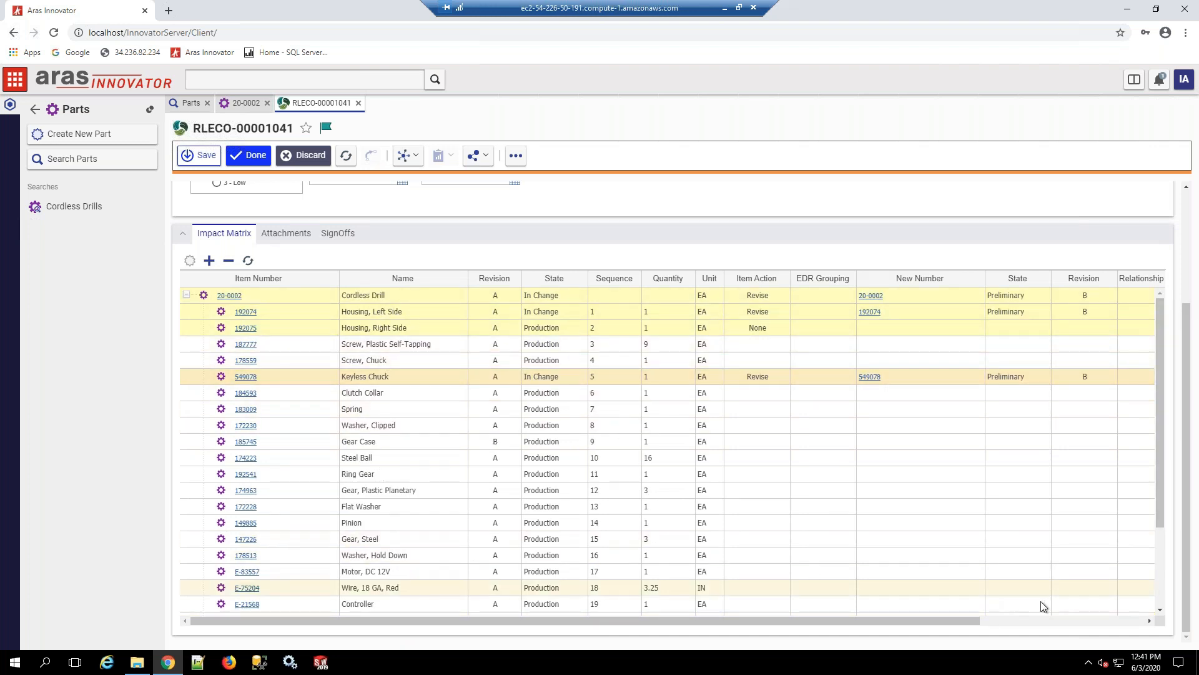
{"action": "left_click", "coordinate": [1159, 588]}
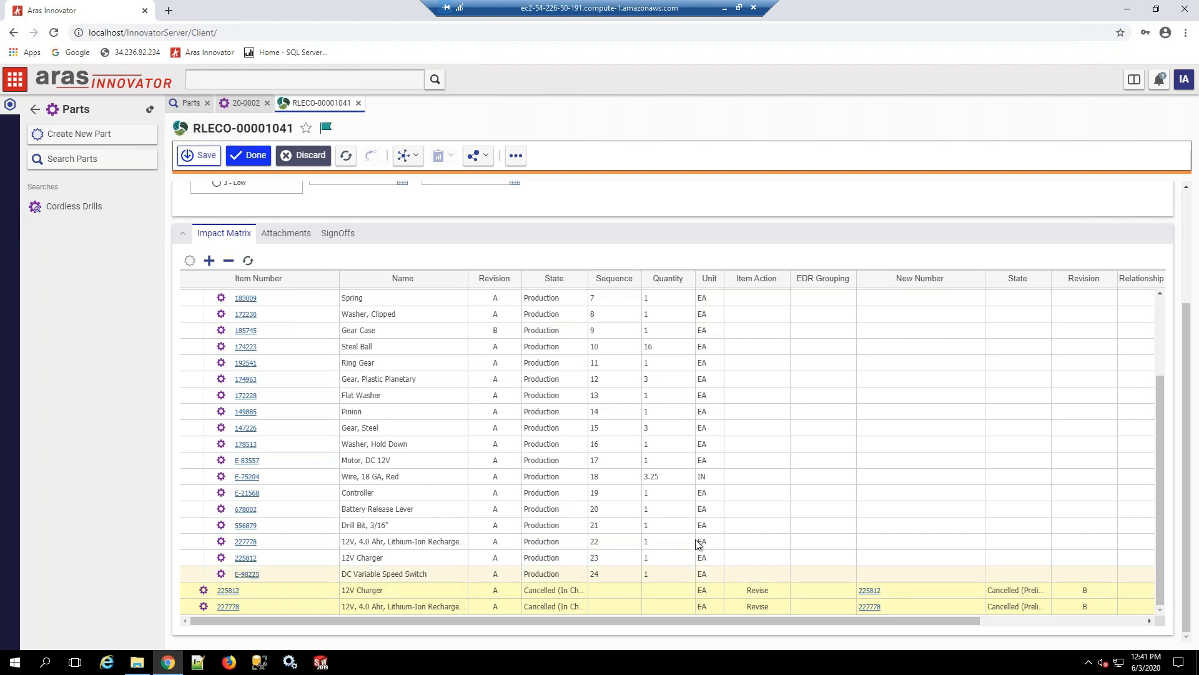
{"action": "scroll", "coordinate": [601, 478], "scroll_direction": "up", "scroll_amount": 3}
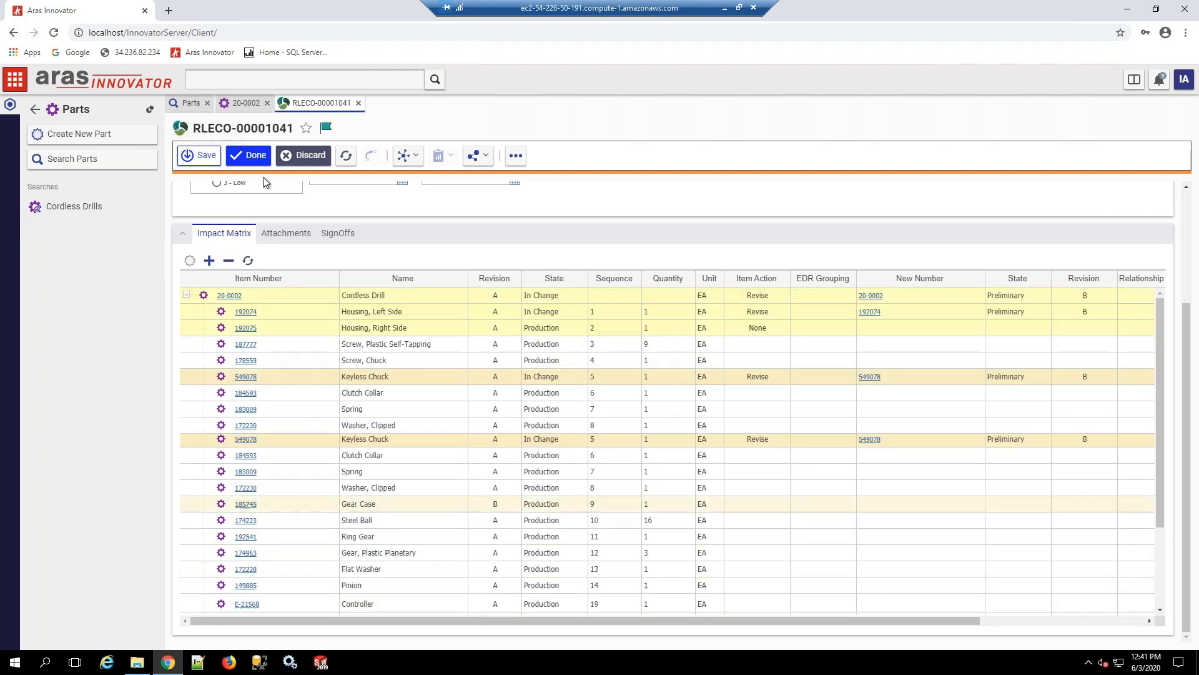
{"action": "left_click", "coordinate": [253, 157]}
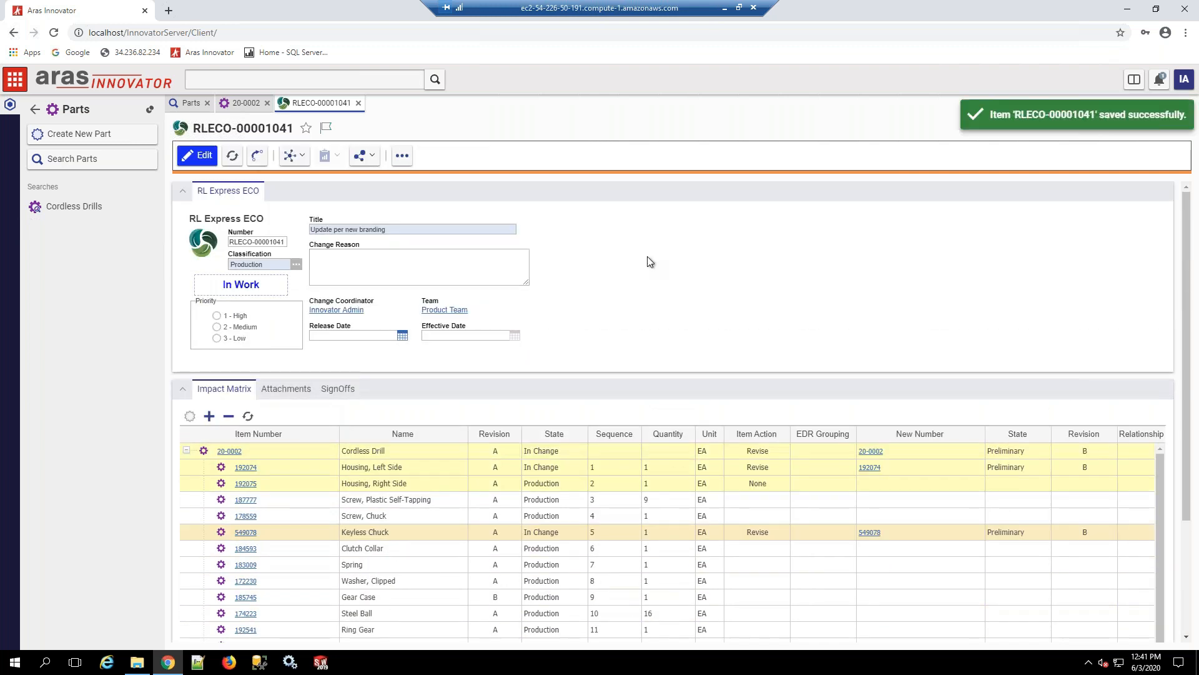
Step: Try to complete the branding ECO's Draft Changes sign-off with the vote Close Change
{"action": "left_click", "coordinate": [329, 391]}
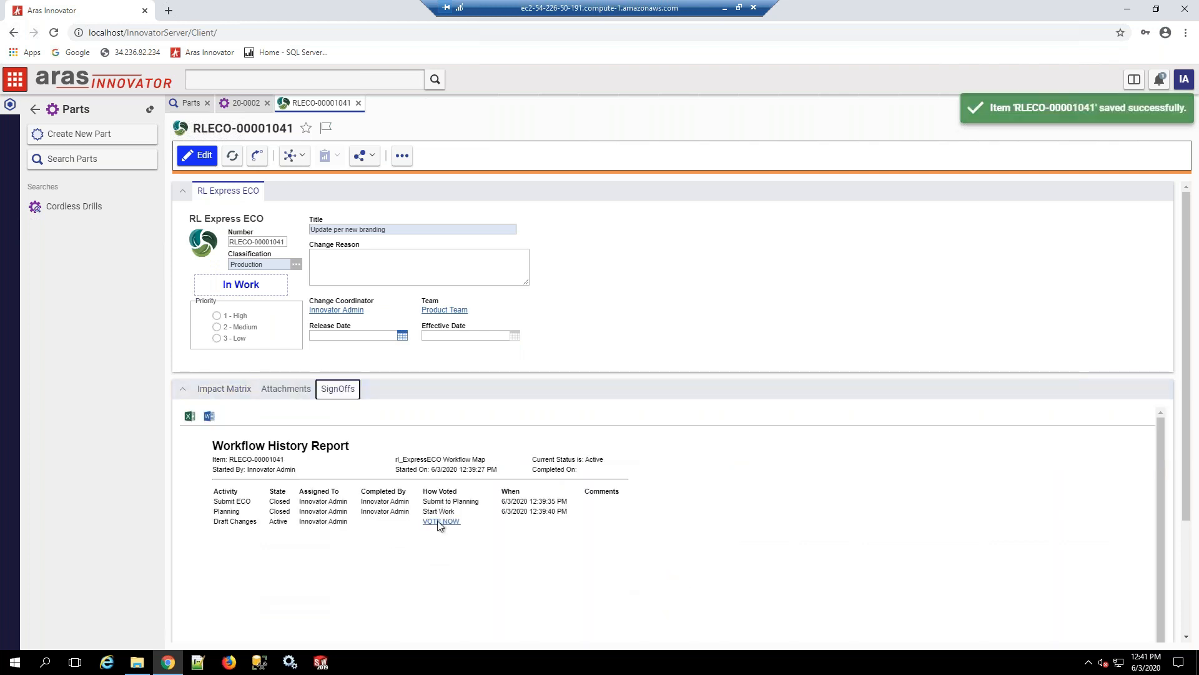
{"action": "left_click", "coordinate": [441, 522]}
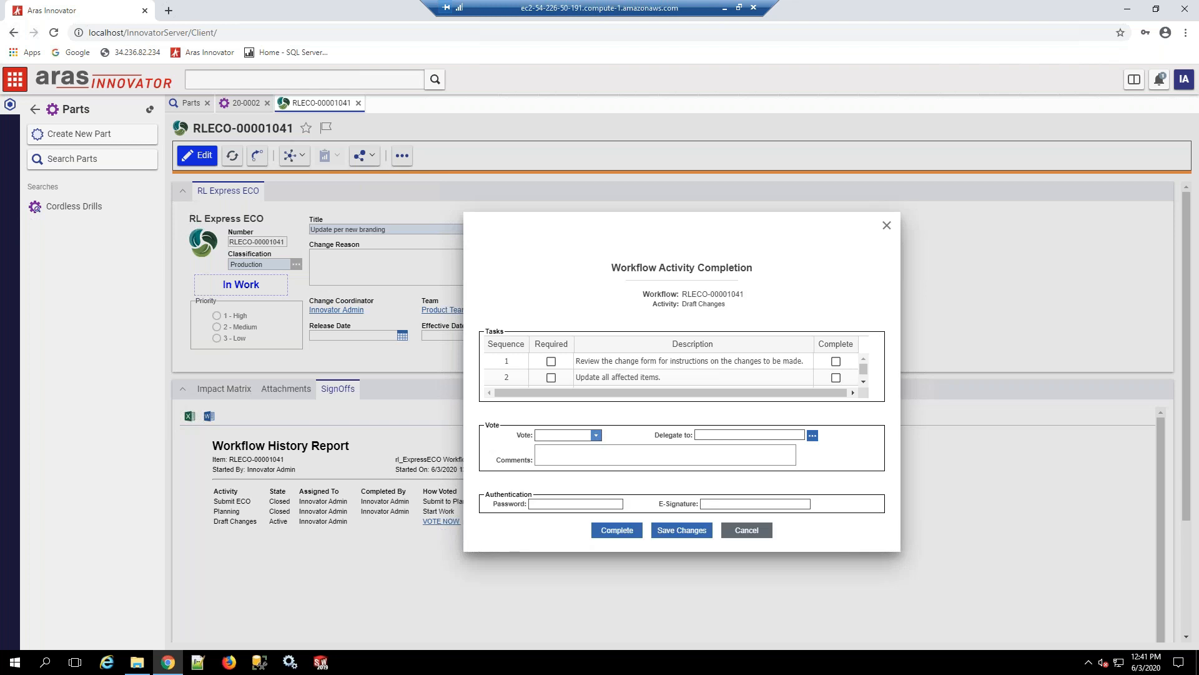
{"action": "left_click", "coordinate": [595, 435]}
{"action": "left_click", "coordinate": [588, 443]}
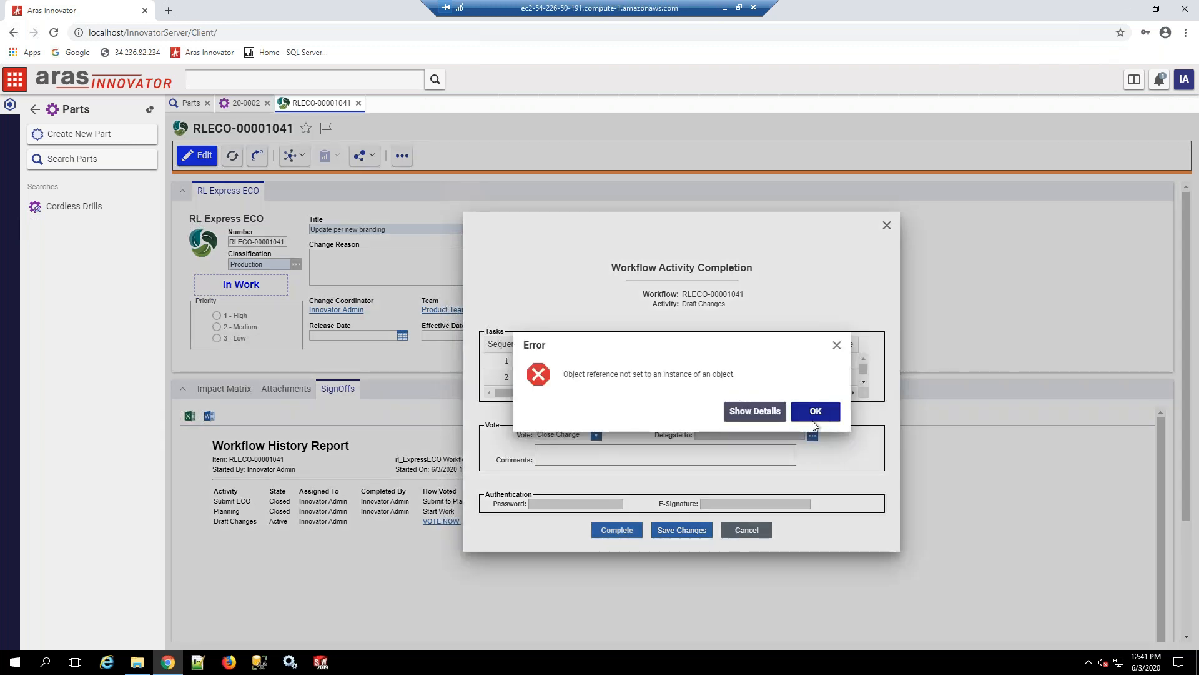
{"action": "left_click", "coordinate": [814, 419]}
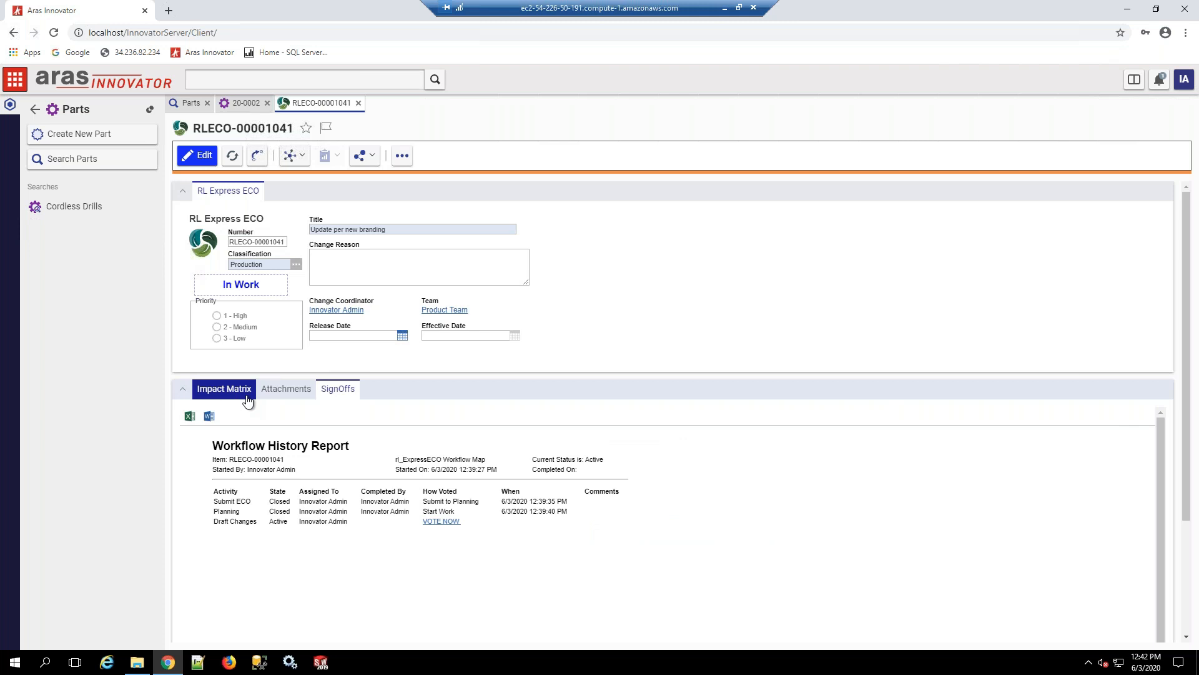
Step: Review the item actions and new revisions in the branding ECO's impact matrix
{"action": "left_click", "coordinate": [248, 401]}
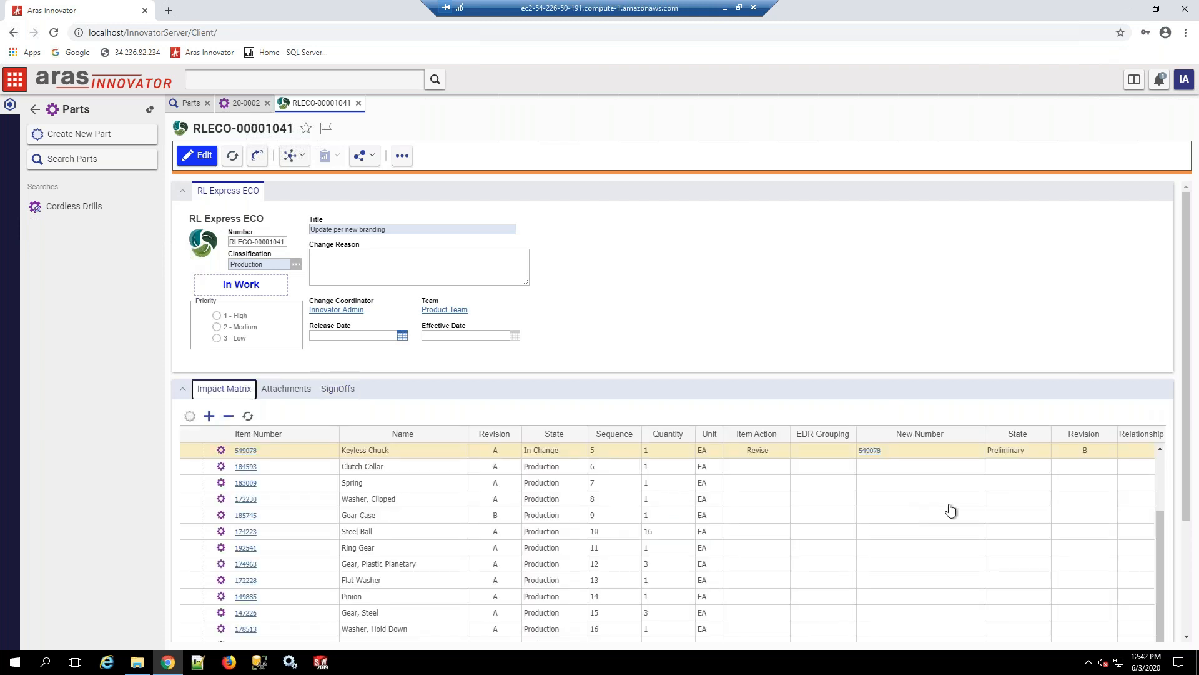
{"action": "scroll", "coordinate": [1164, 474], "scroll_direction": "up", "scroll_amount": 2}
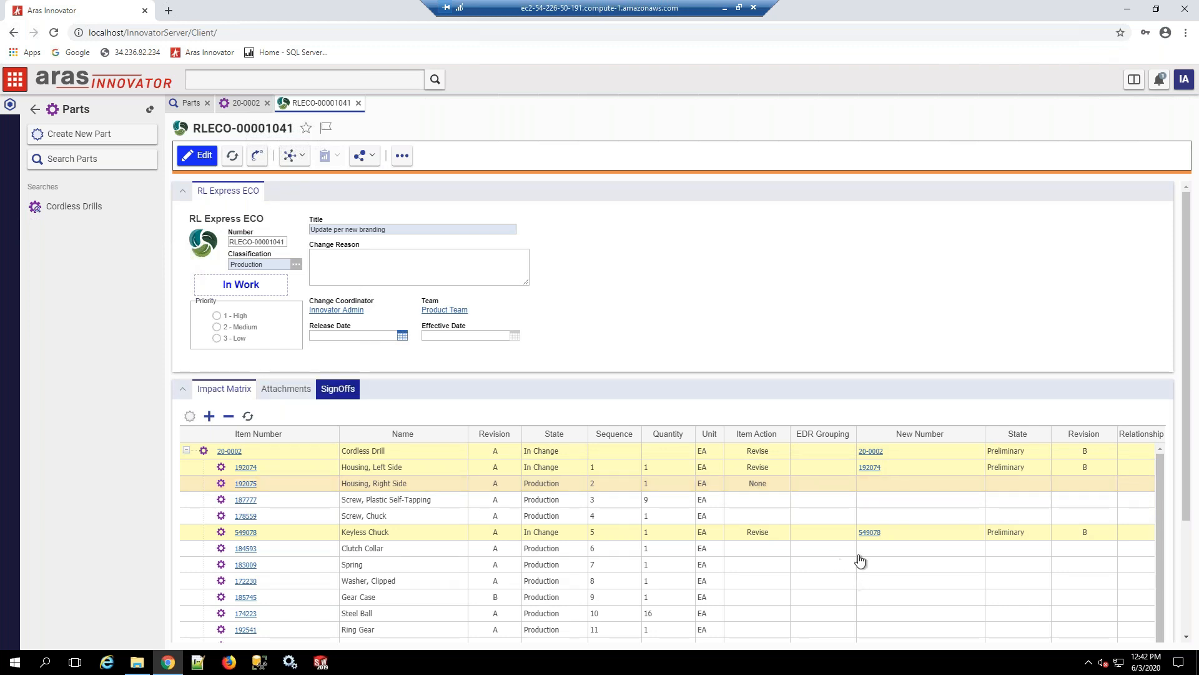
{"action": "left_click", "coordinate": [338, 389]}
{"action": "left_click", "coordinate": [215, 388]}
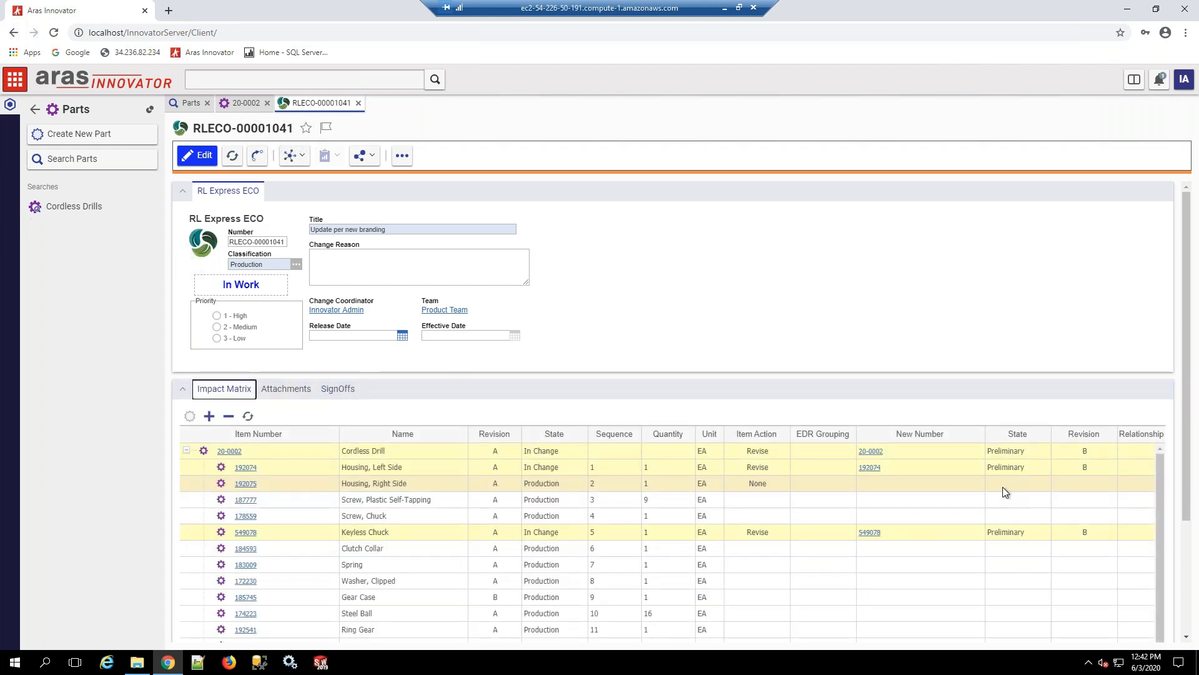
Step: View the item versions of the Cordless Drill, part 20-0002, and close the list
{"action": "left_click", "coordinate": [884, 451]}
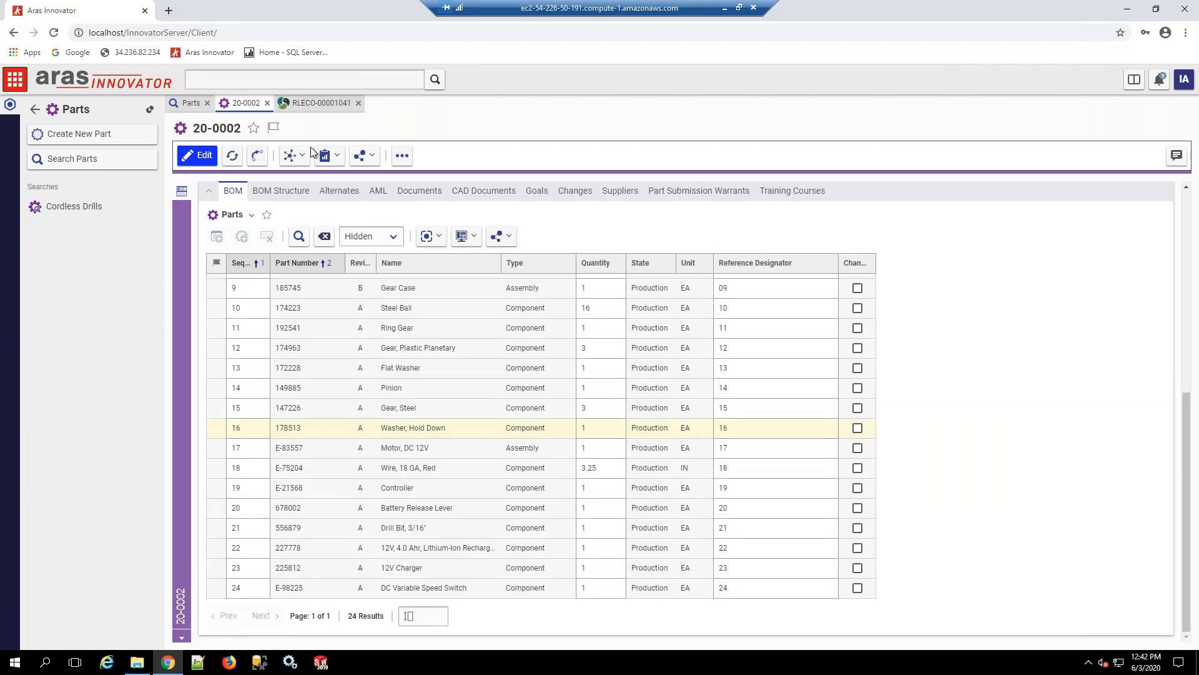
{"action": "left_click", "coordinate": [304, 163]}
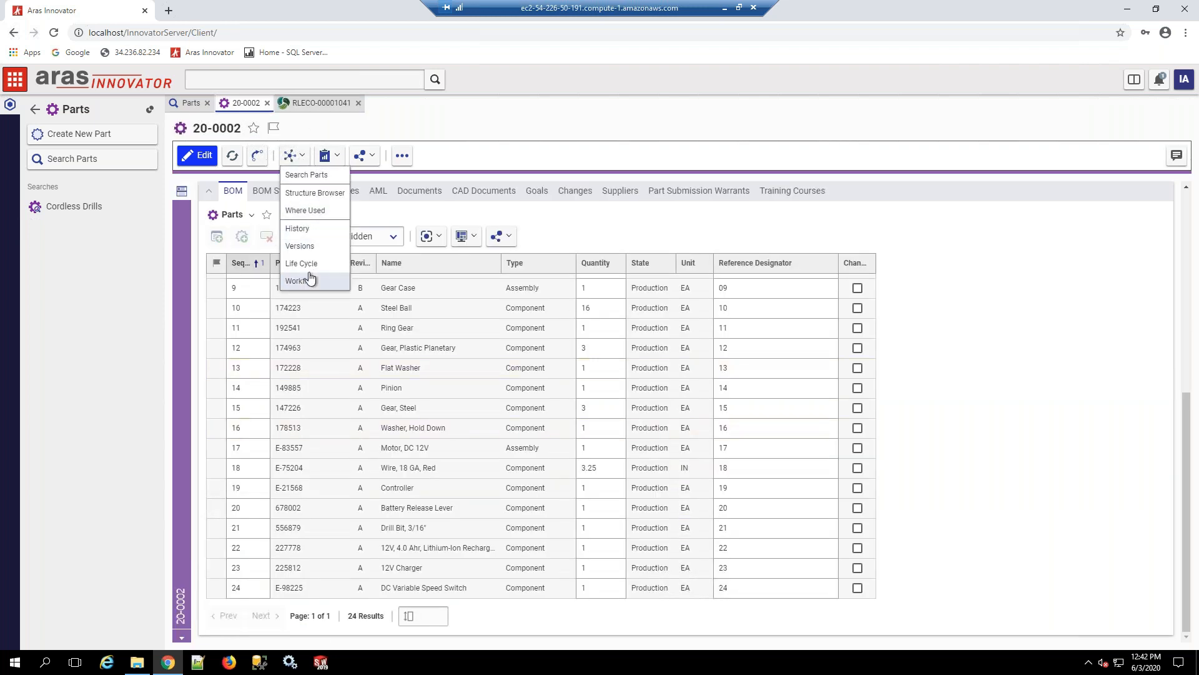
{"action": "key", "text": "Return"}
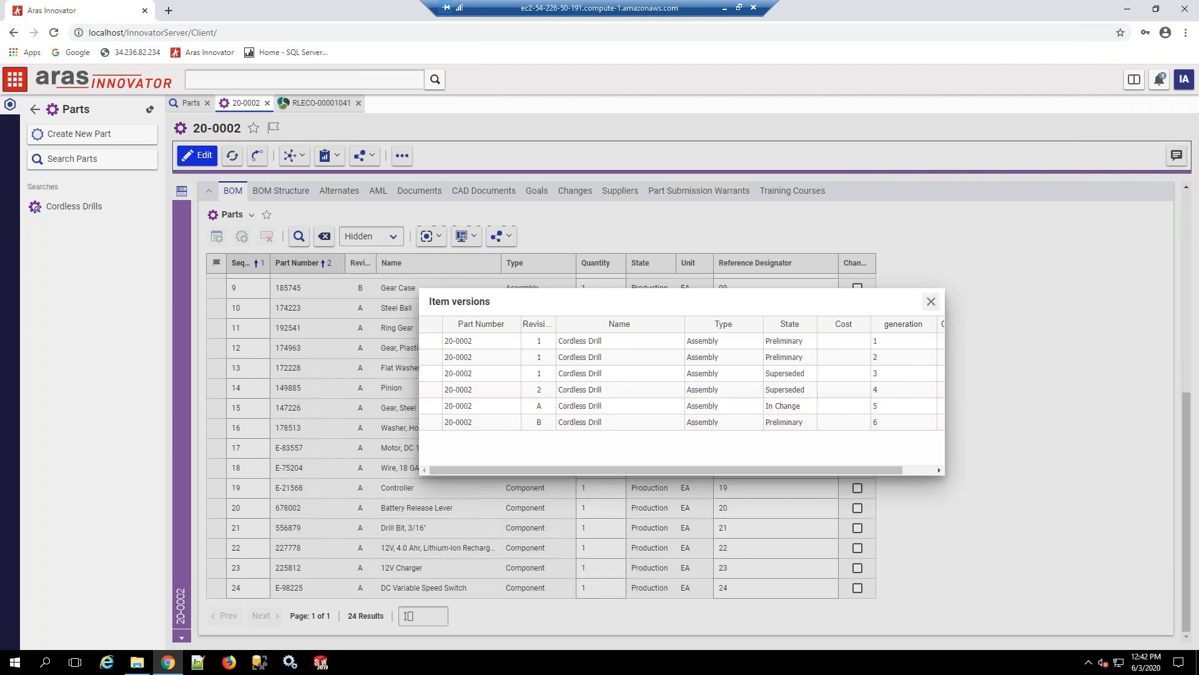
{"action": "key", "text": "Escape"}
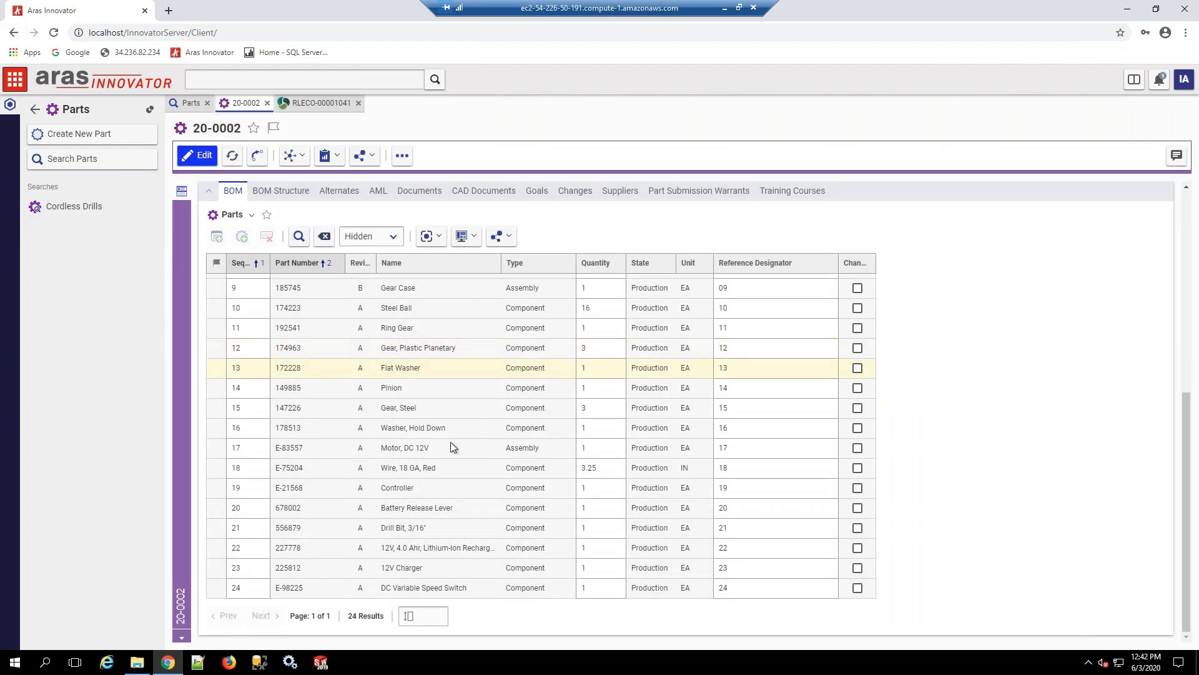
Step: Open the Controller, part E-21568, from the Cordless Drill's BOM and bring up its item versions
{"action": "double_click", "coordinate": [420, 487]}
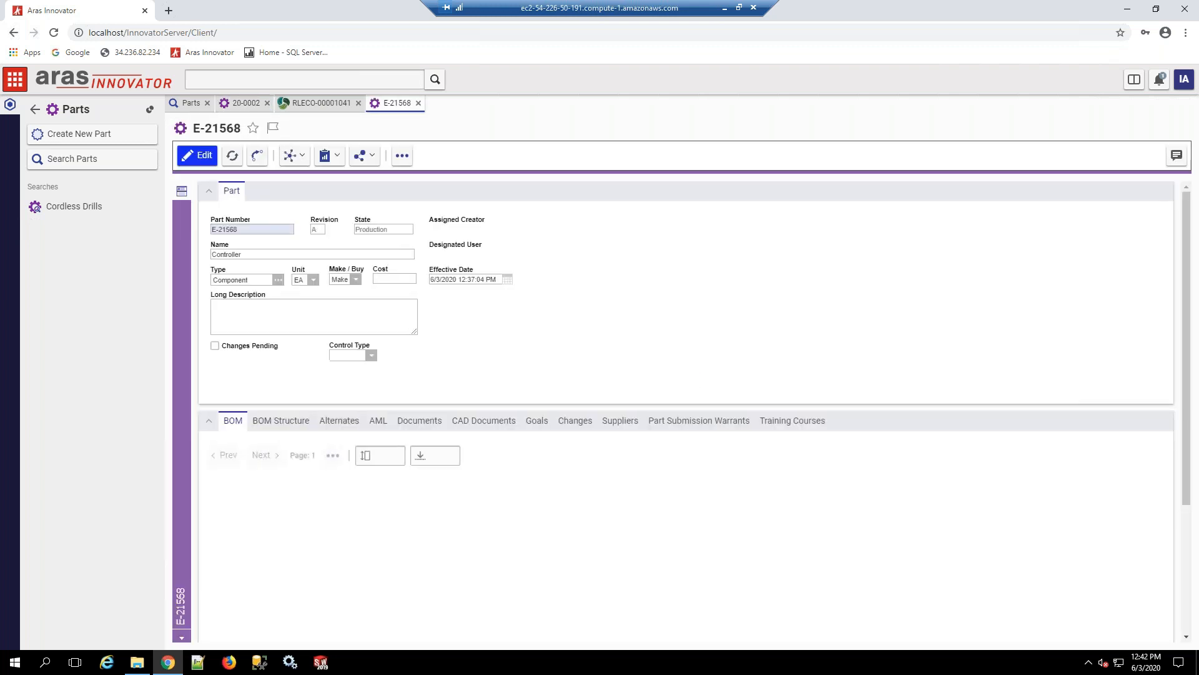
{"action": "left_click", "coordinate": [294, 155]}
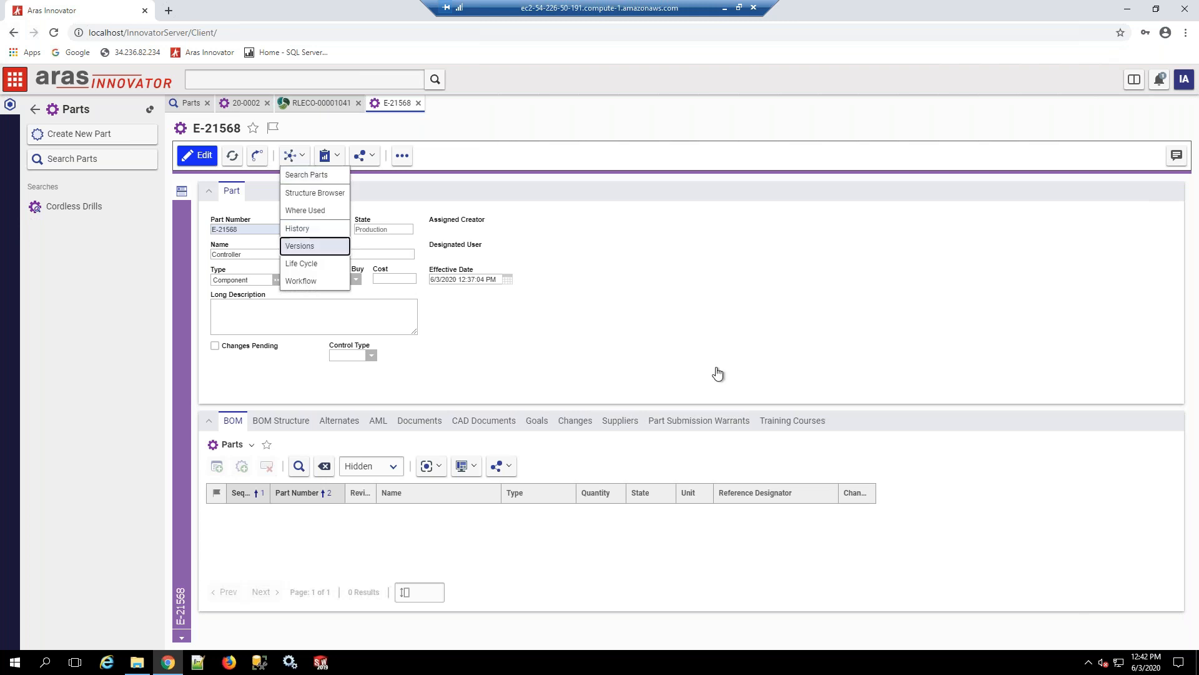
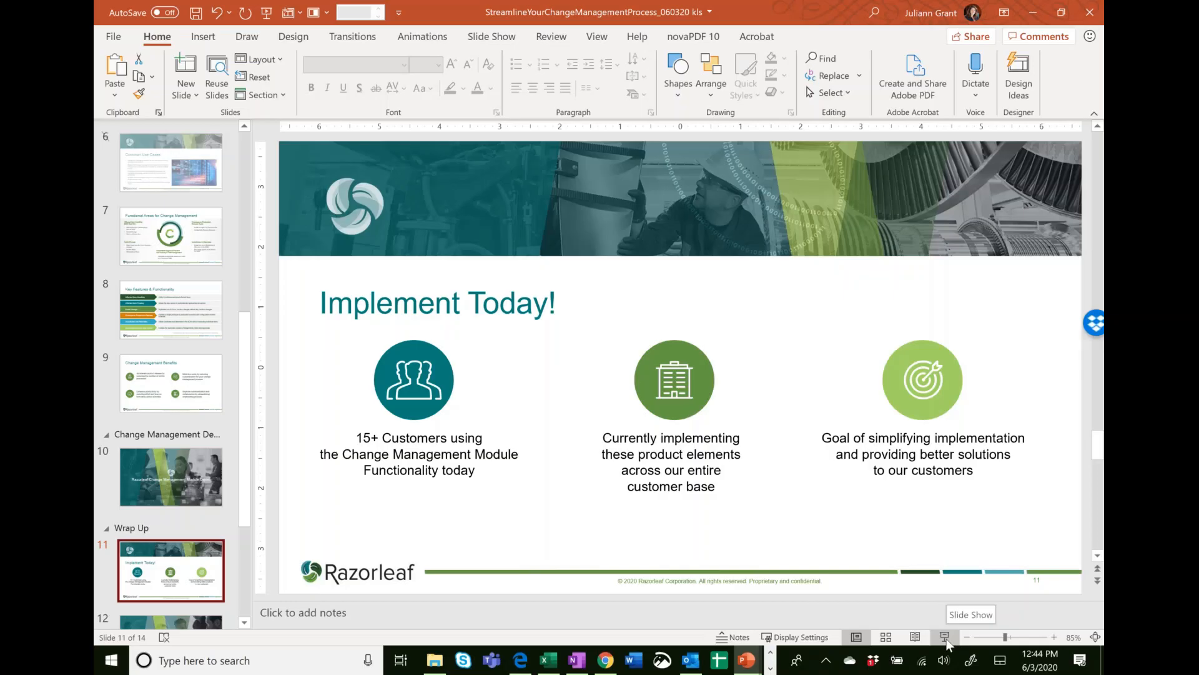
Step: Switch to the slide presentation and resume the slide show from the current slide, "Implement Today!"
{"action": "key", "text": "shift+F5"}
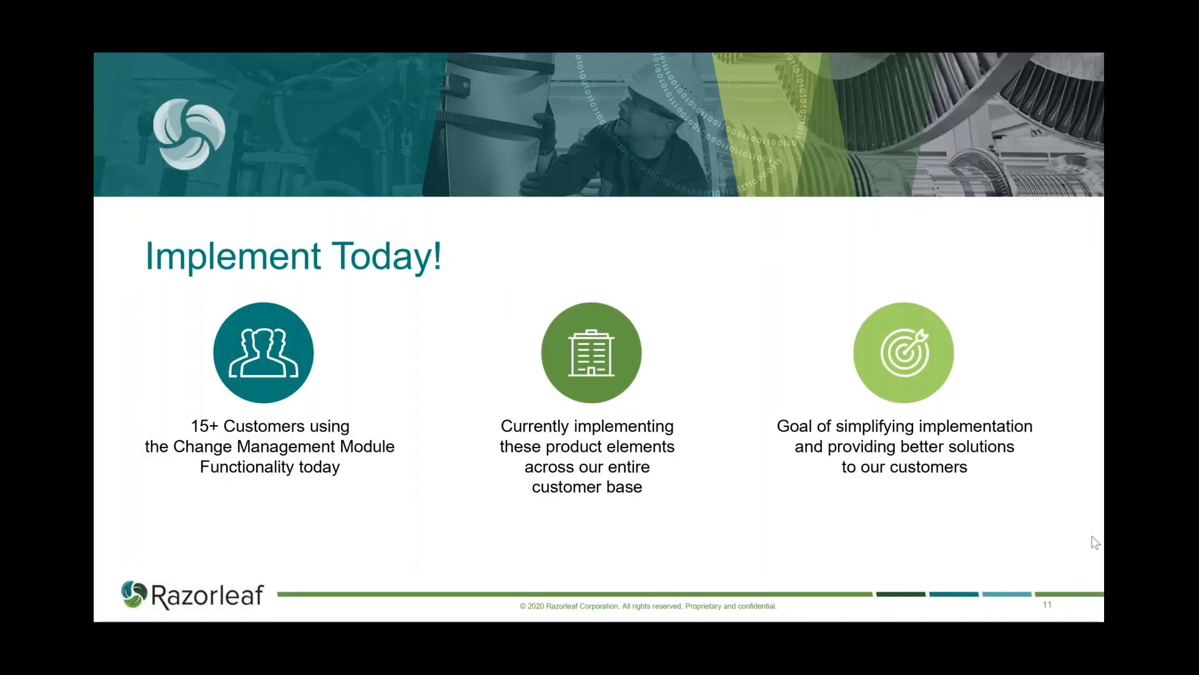